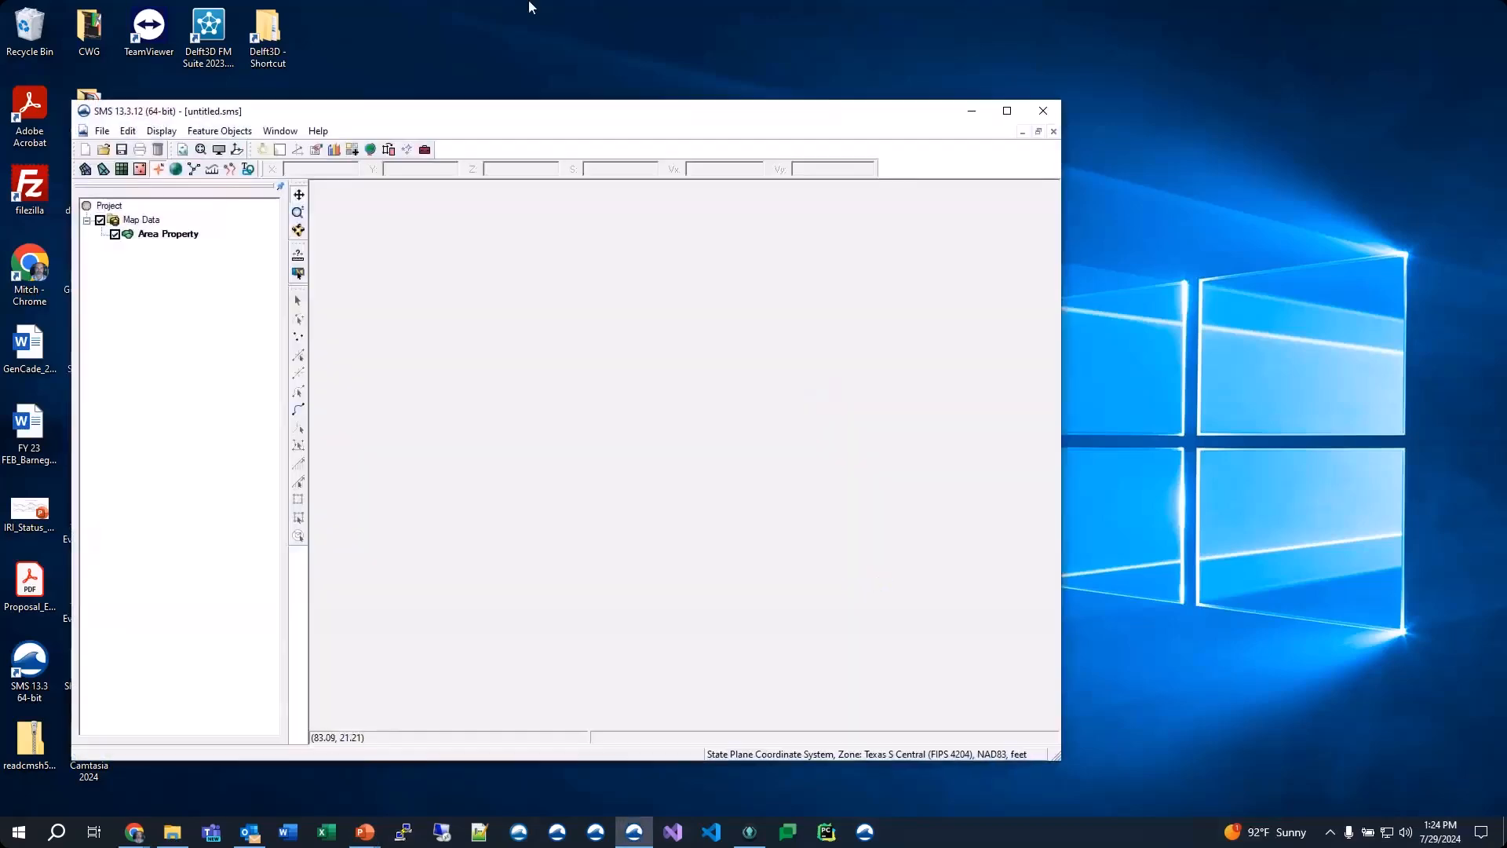
Step: Set the display's horizontal projection to NAD 1983 StatePlane New Jersey FIPS 2900 (Meters)
{"action": "left_click_drag", "start_coordinate": [627, 116], "coordinate": [767, 87]}
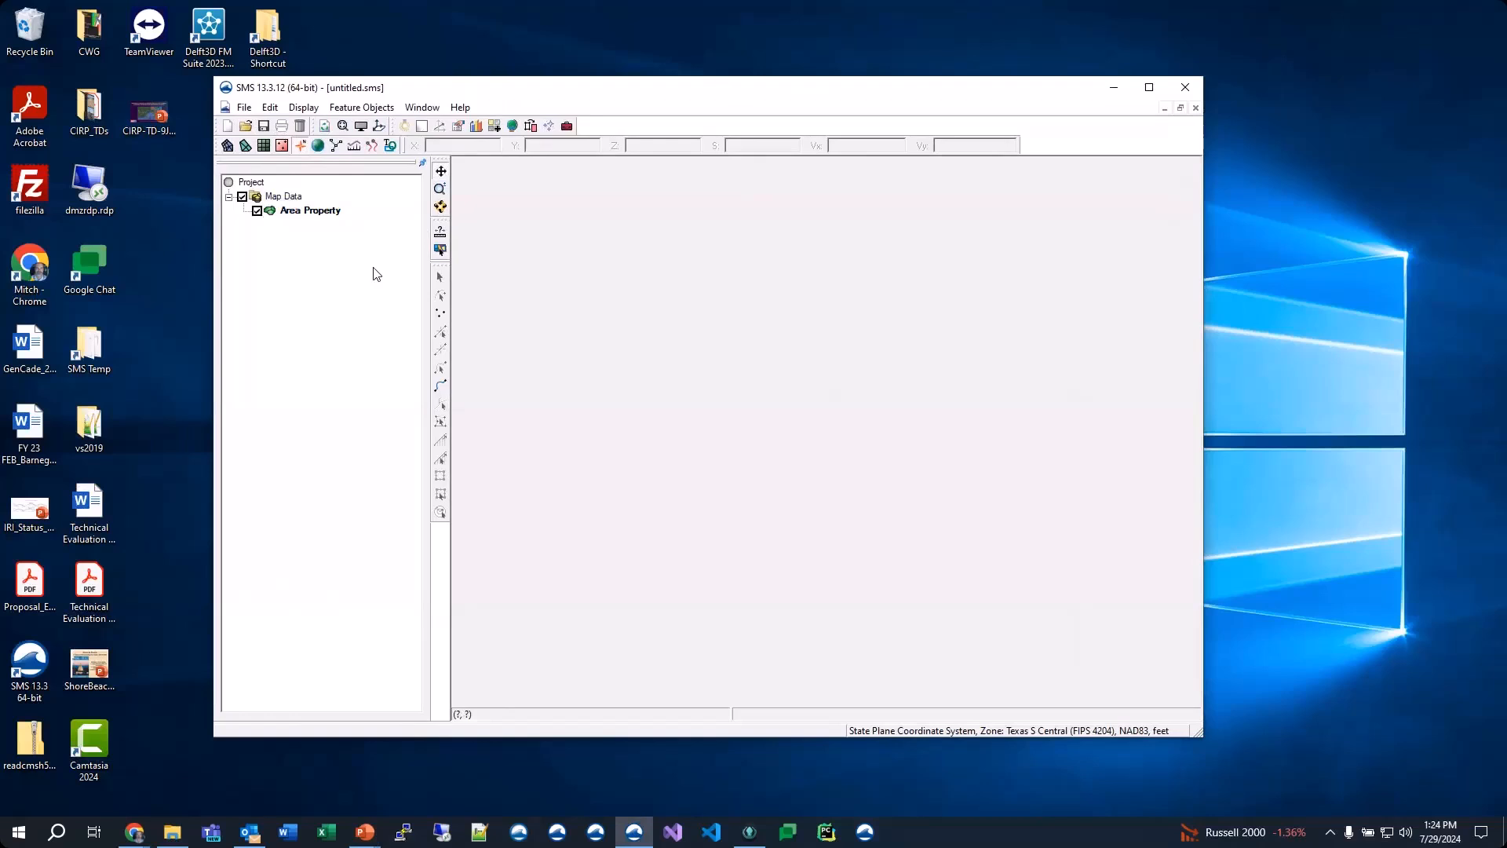
{"action": "left_click", "coordinate": [300, 109]}
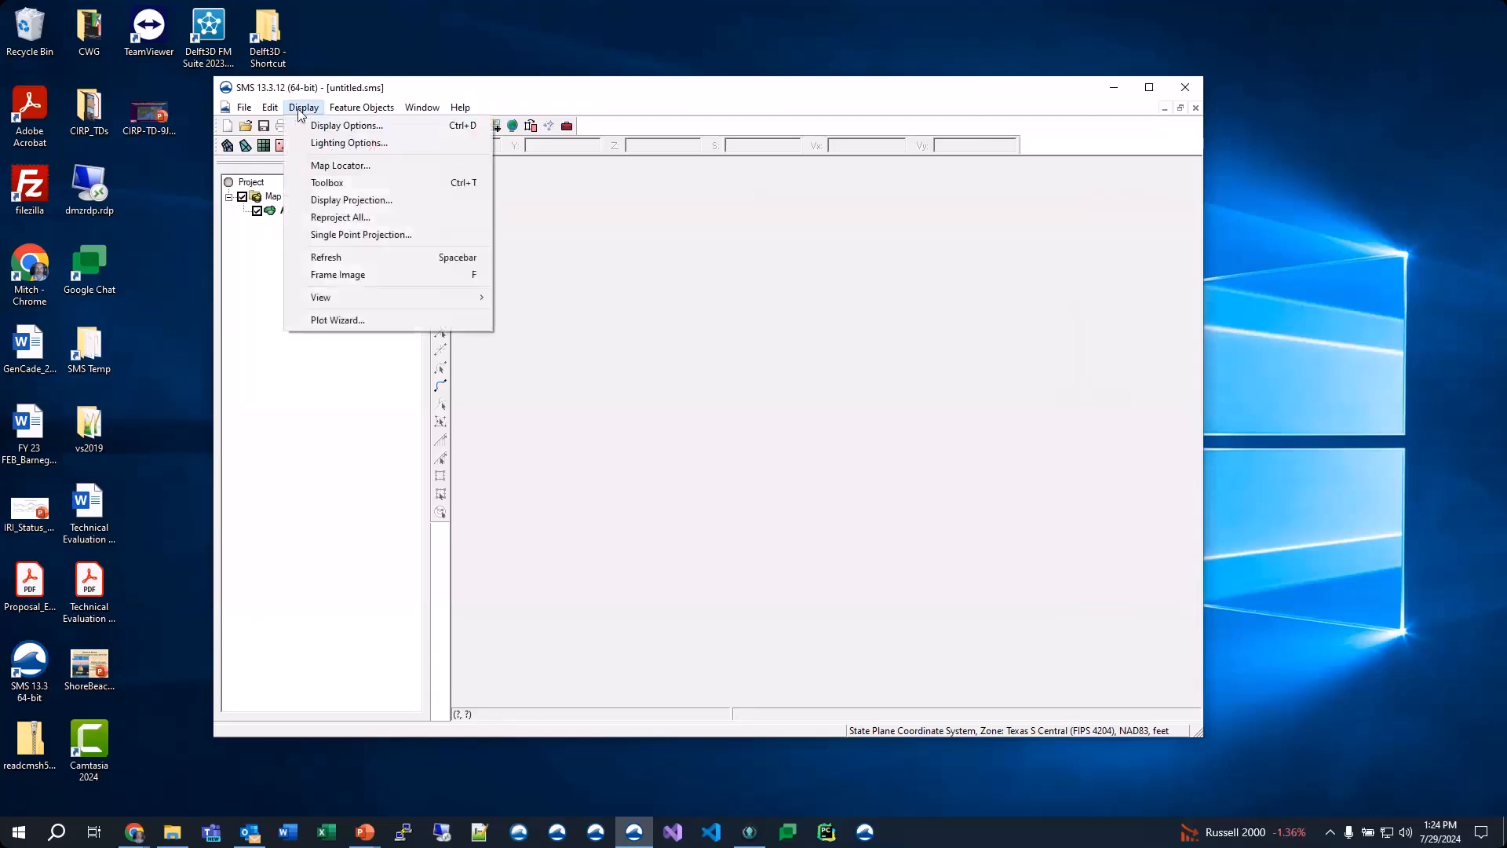
{"action": "left_click", "coordinate": [342, 200]}
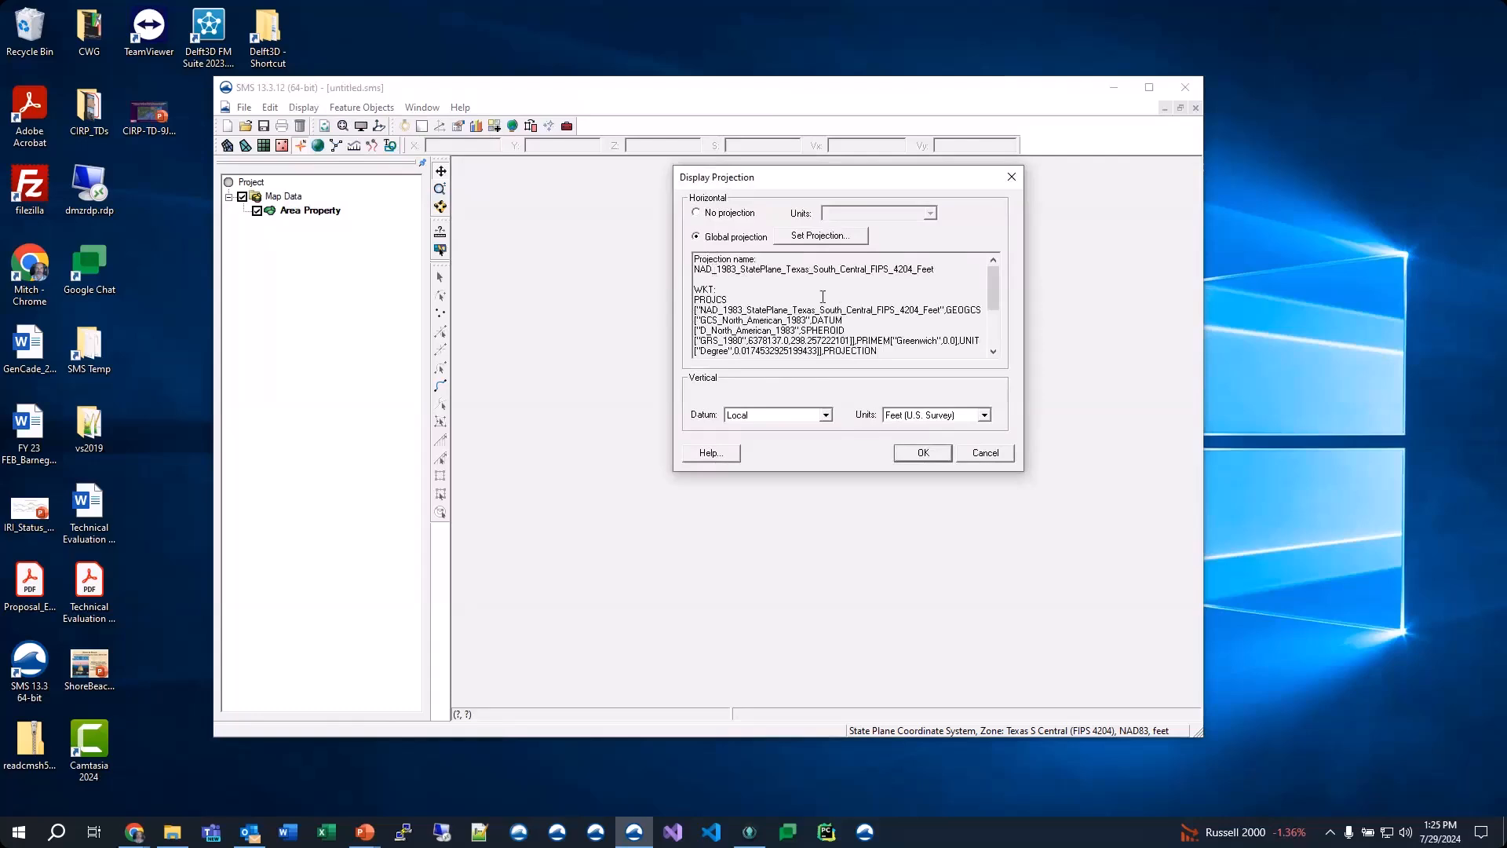
{"action": "left_click", "coordinate": [803, 236]}
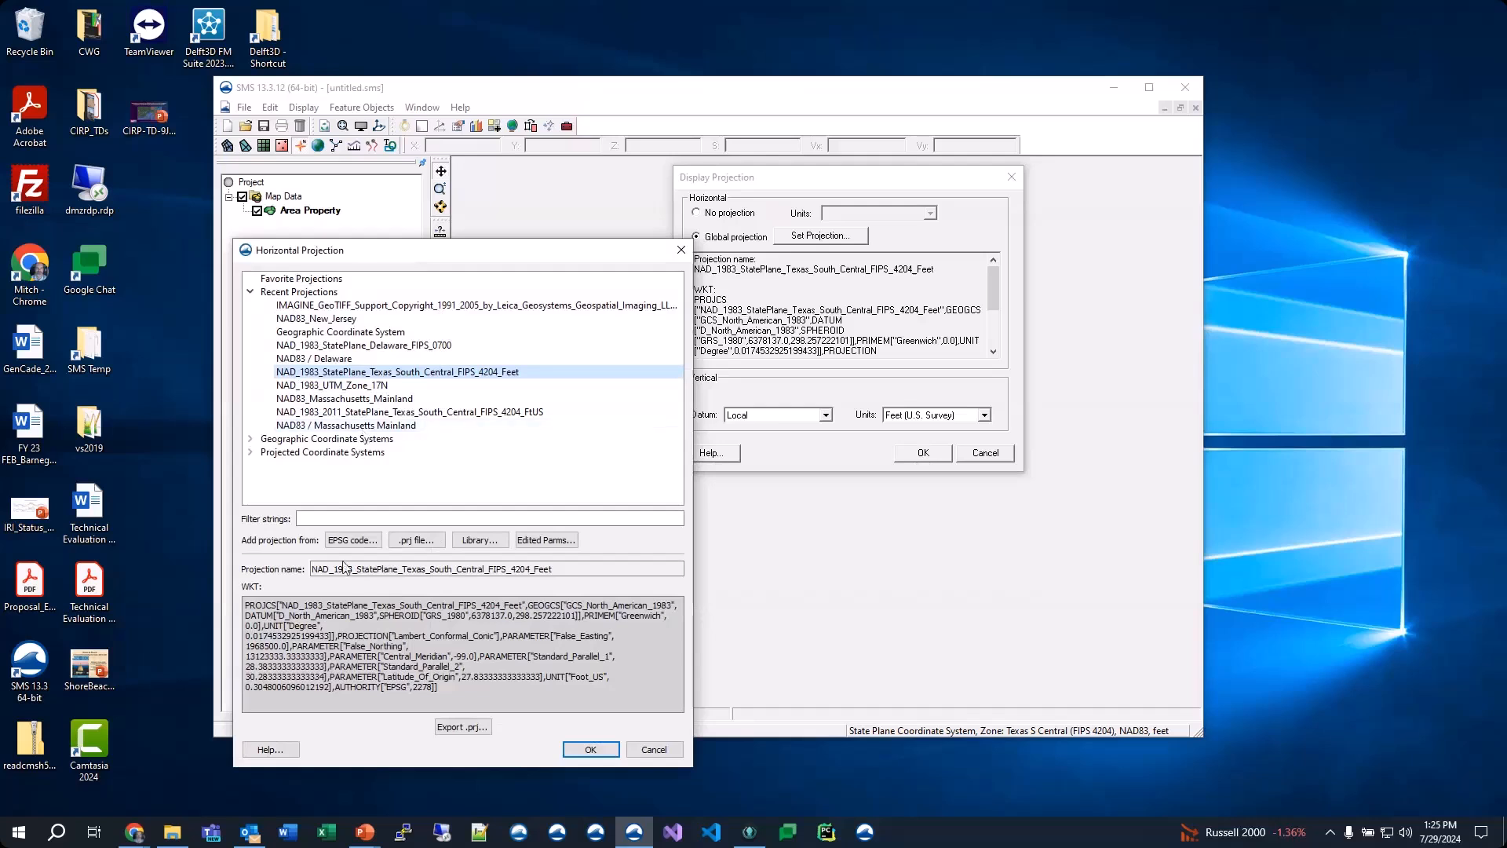
{"action": "left_click", "coordinate": [459, 518]}
{"action": "type", "text": "s"}
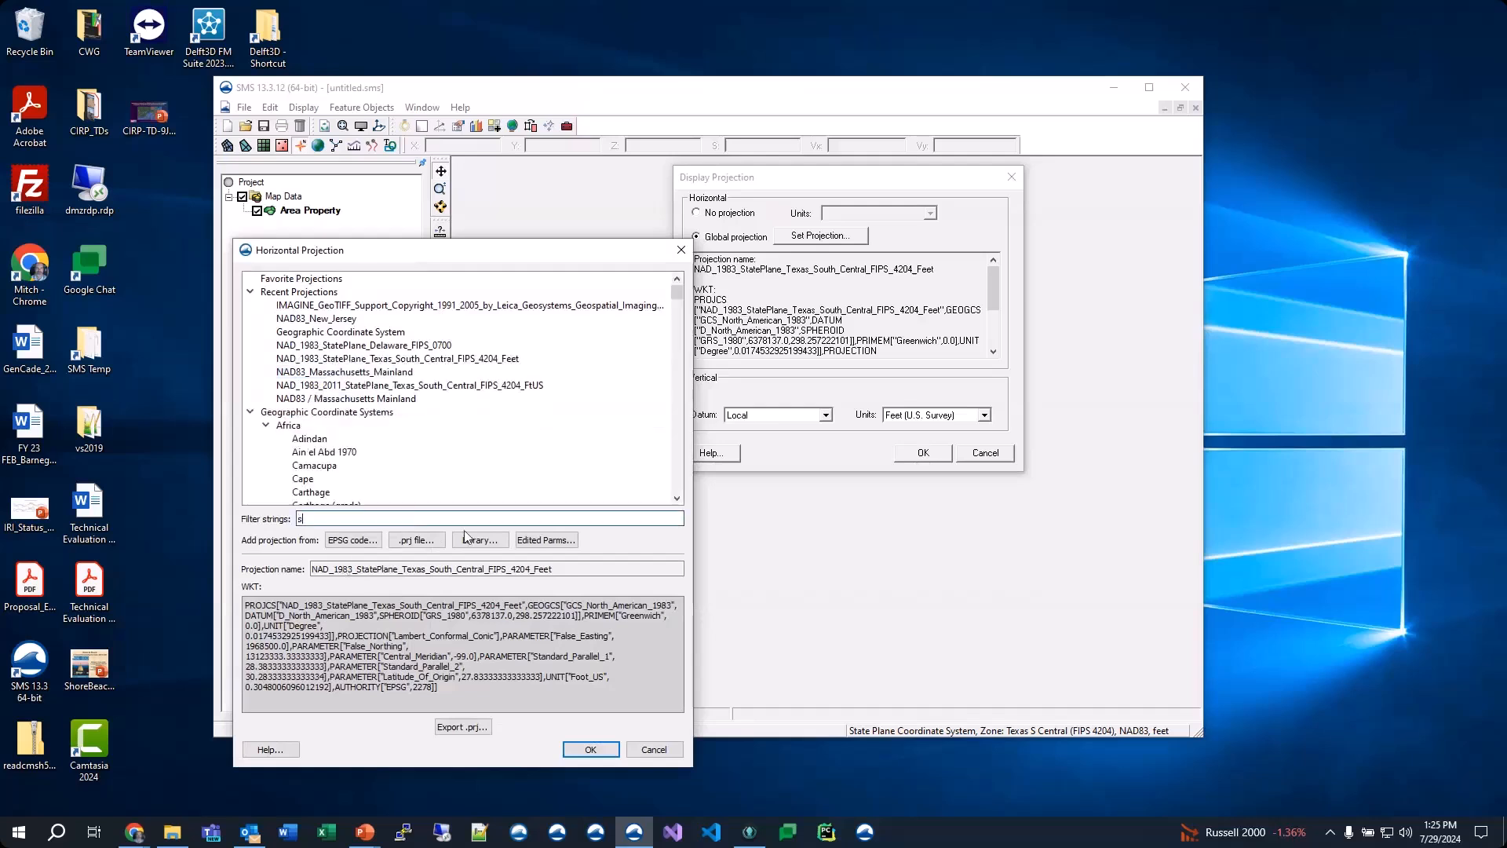
{"action": "type", "text": "tate p"}
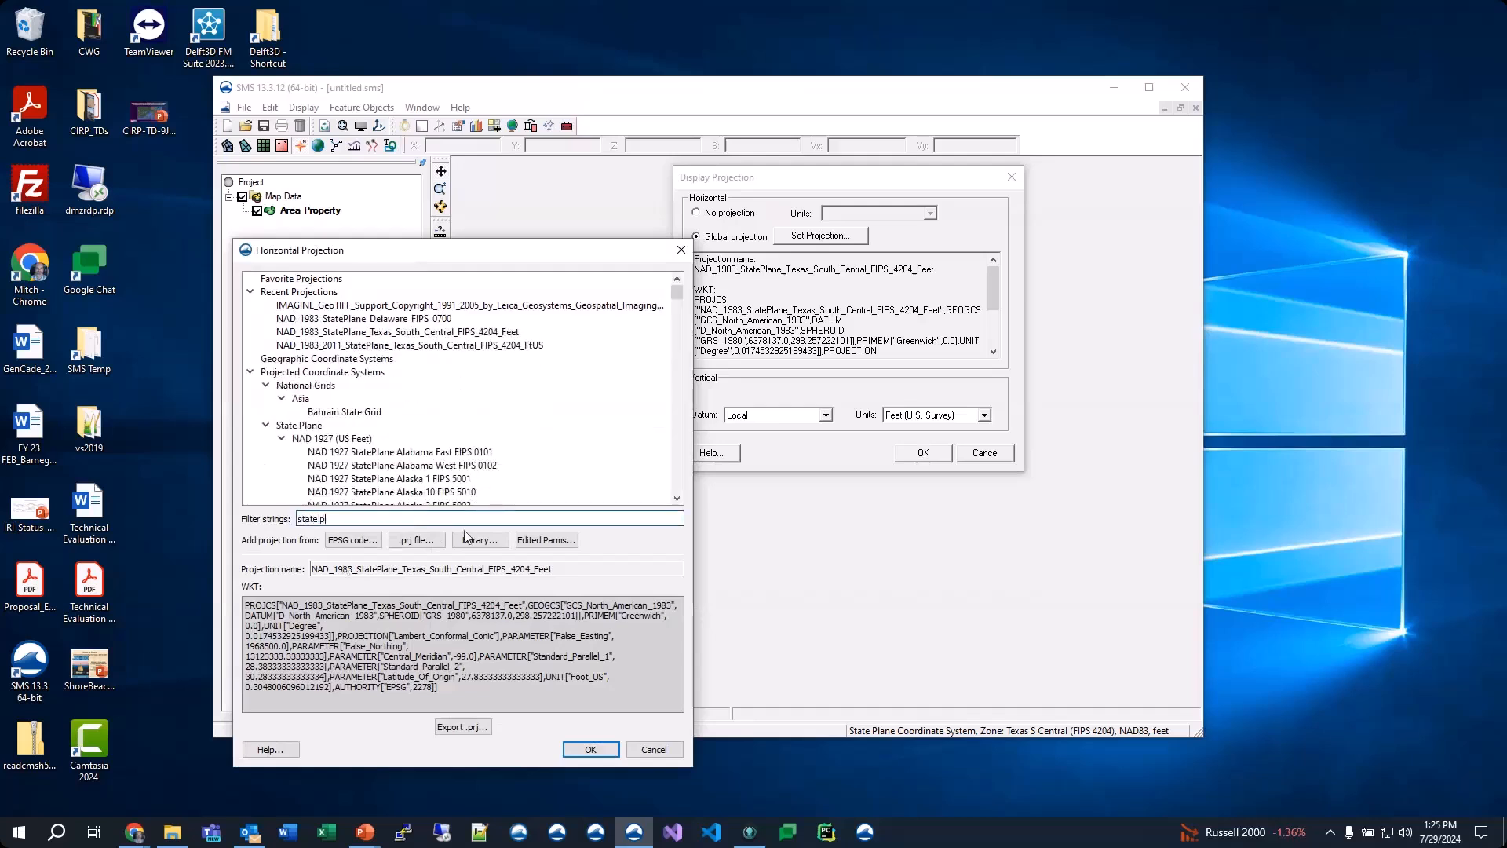
{"action": "type", "text": "lane new je"}
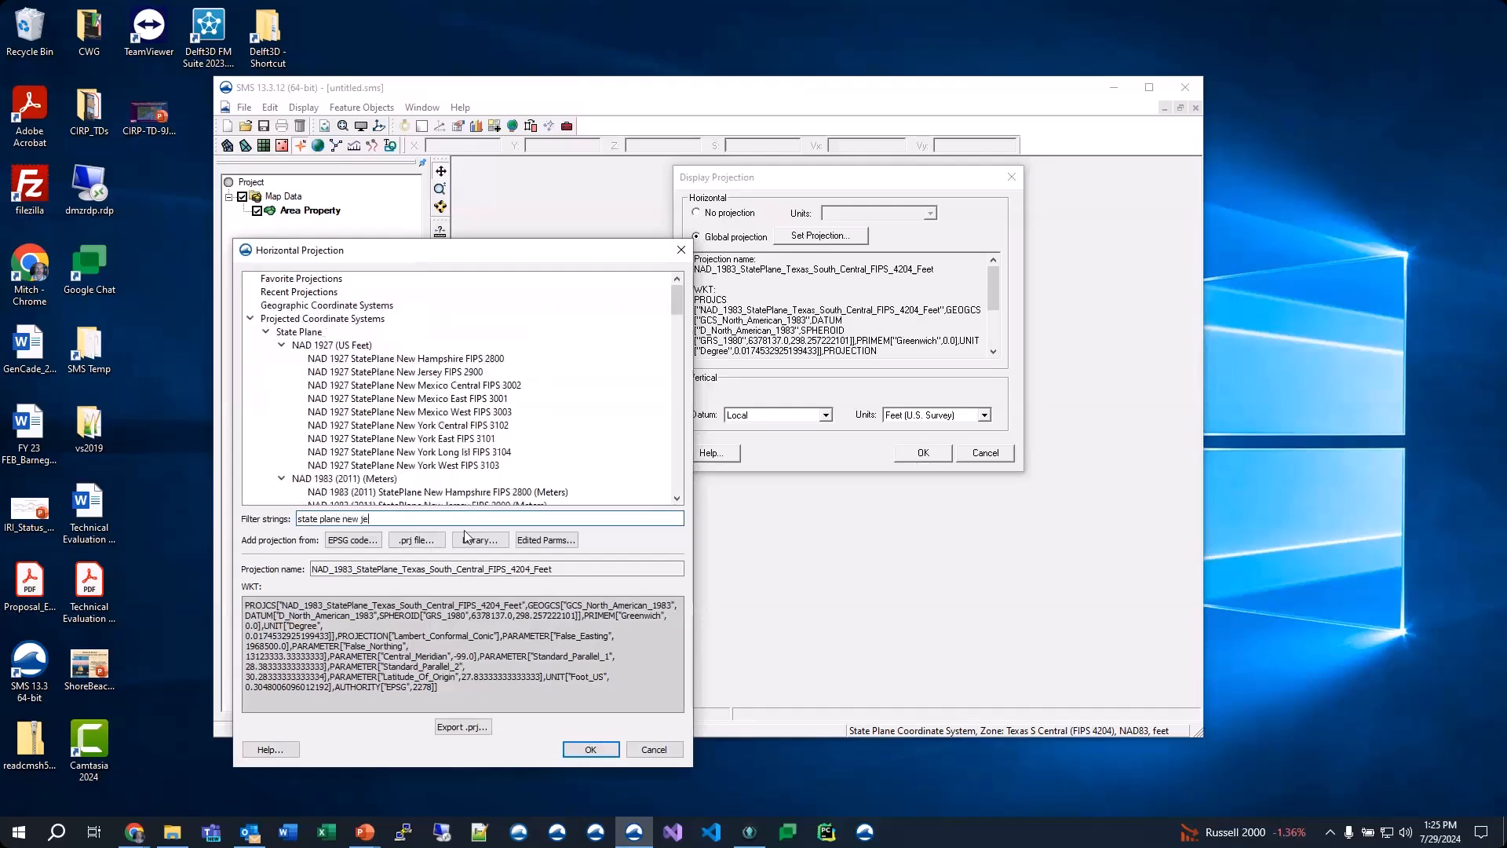
{"action": "type", "text": "rsey meters"}
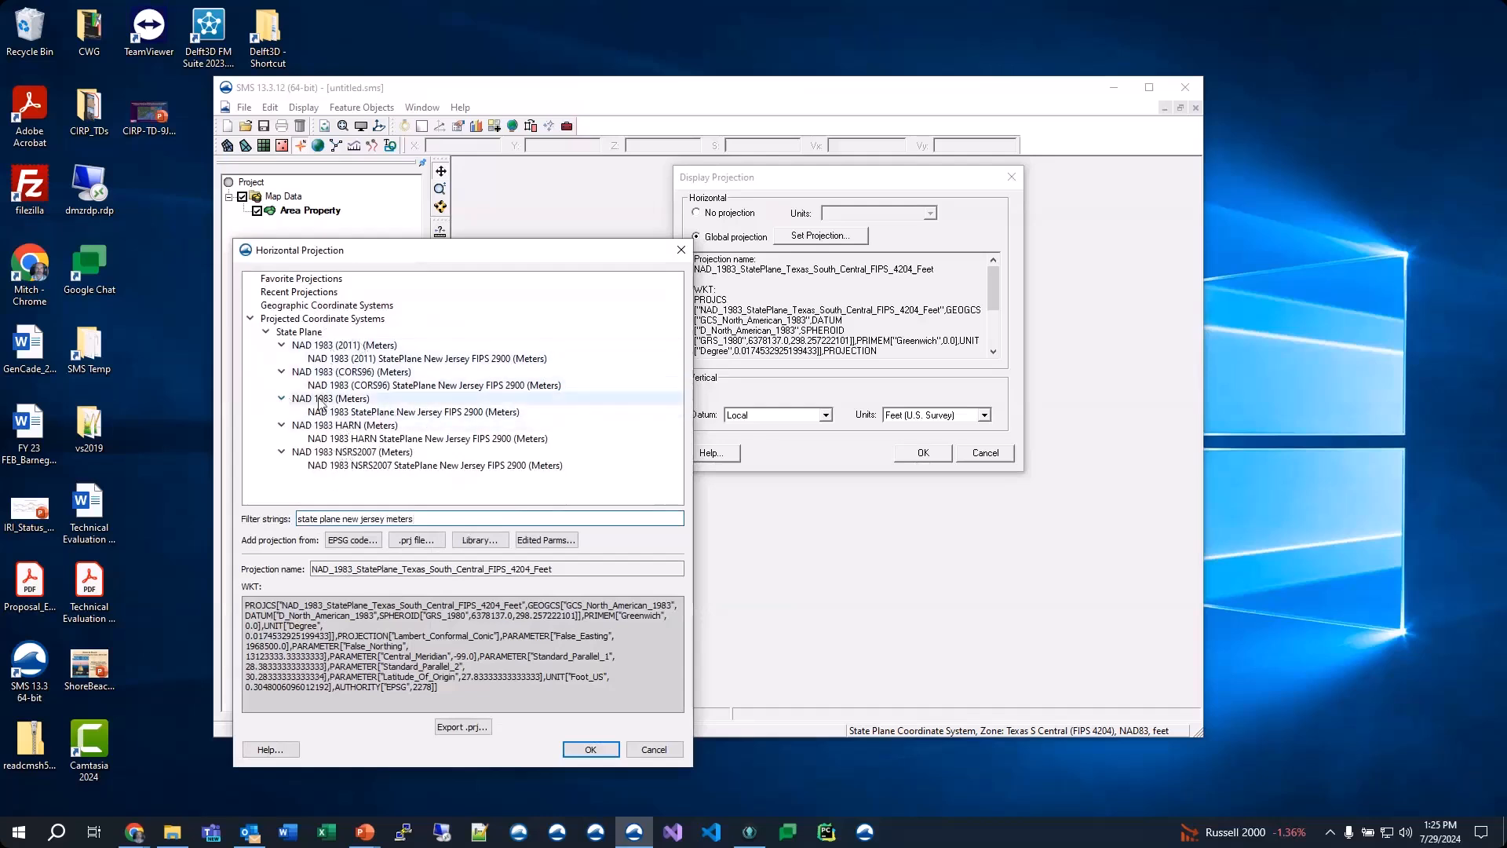
{"action": "left_click", "coordinate": [417, 413]}
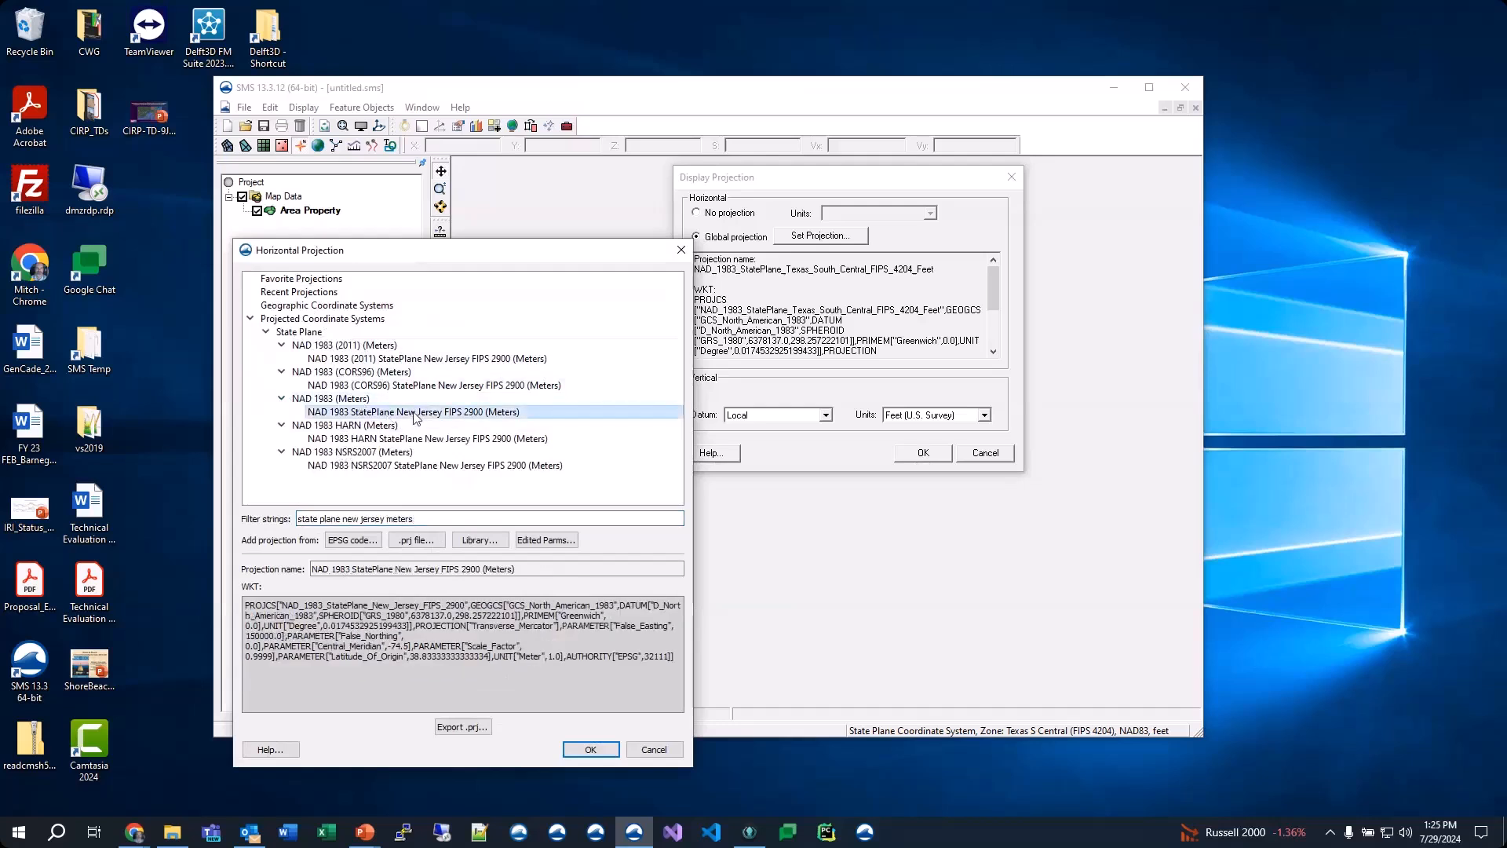
{"action": "left_click", "coordinate": [593, 749]}
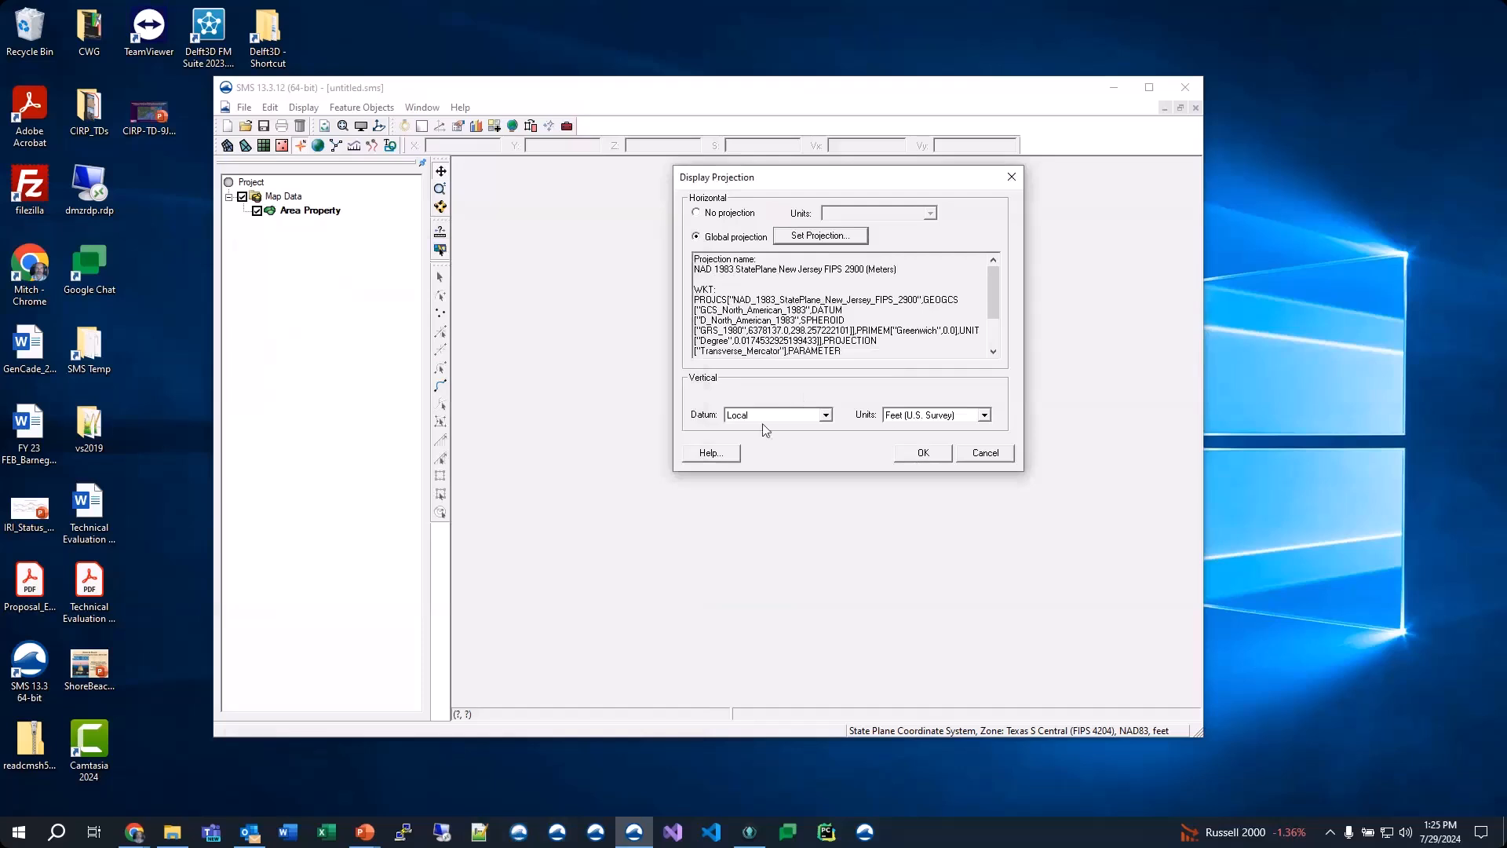
Step: Set the display projection's vertical units to Meters and accept the projection settings
{"action": "left_click", "coordinate": [928, 415]}
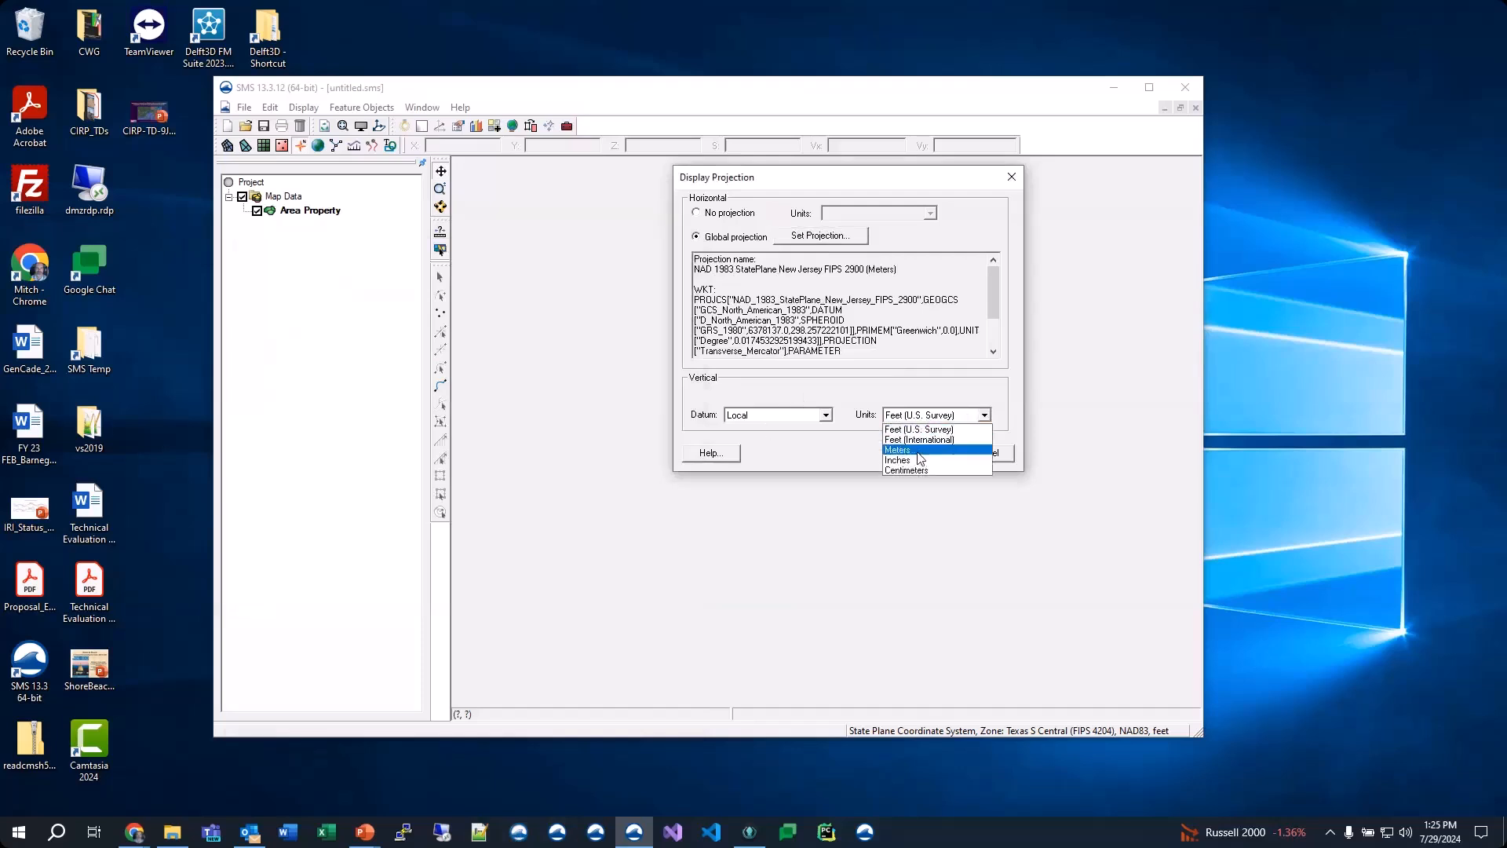
{"action": "left_click", "coordinate": [919, 451]}
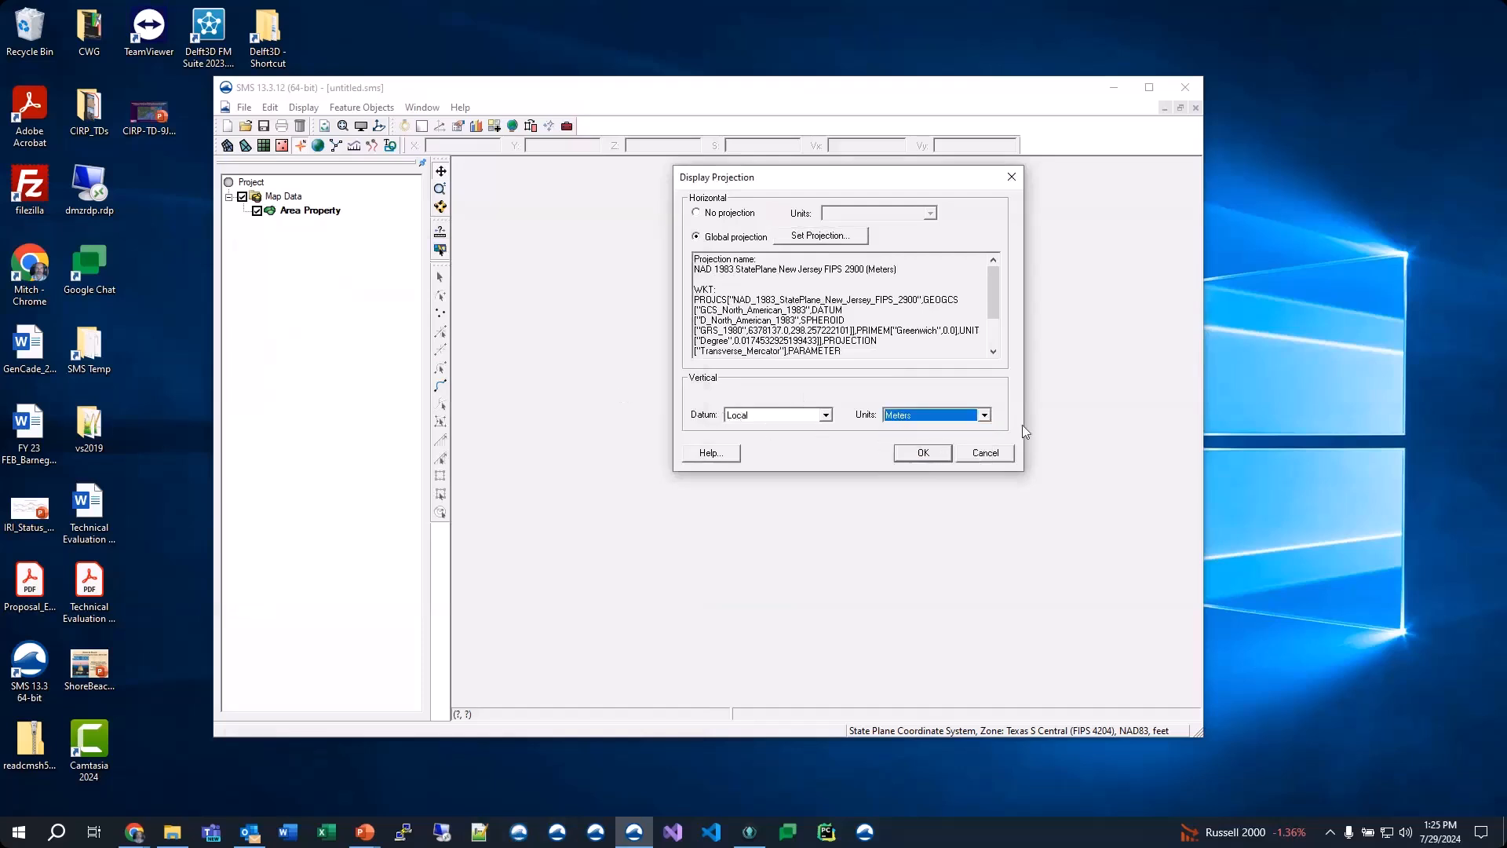
{"action": "left_click", "coordinate": [923, 454]}
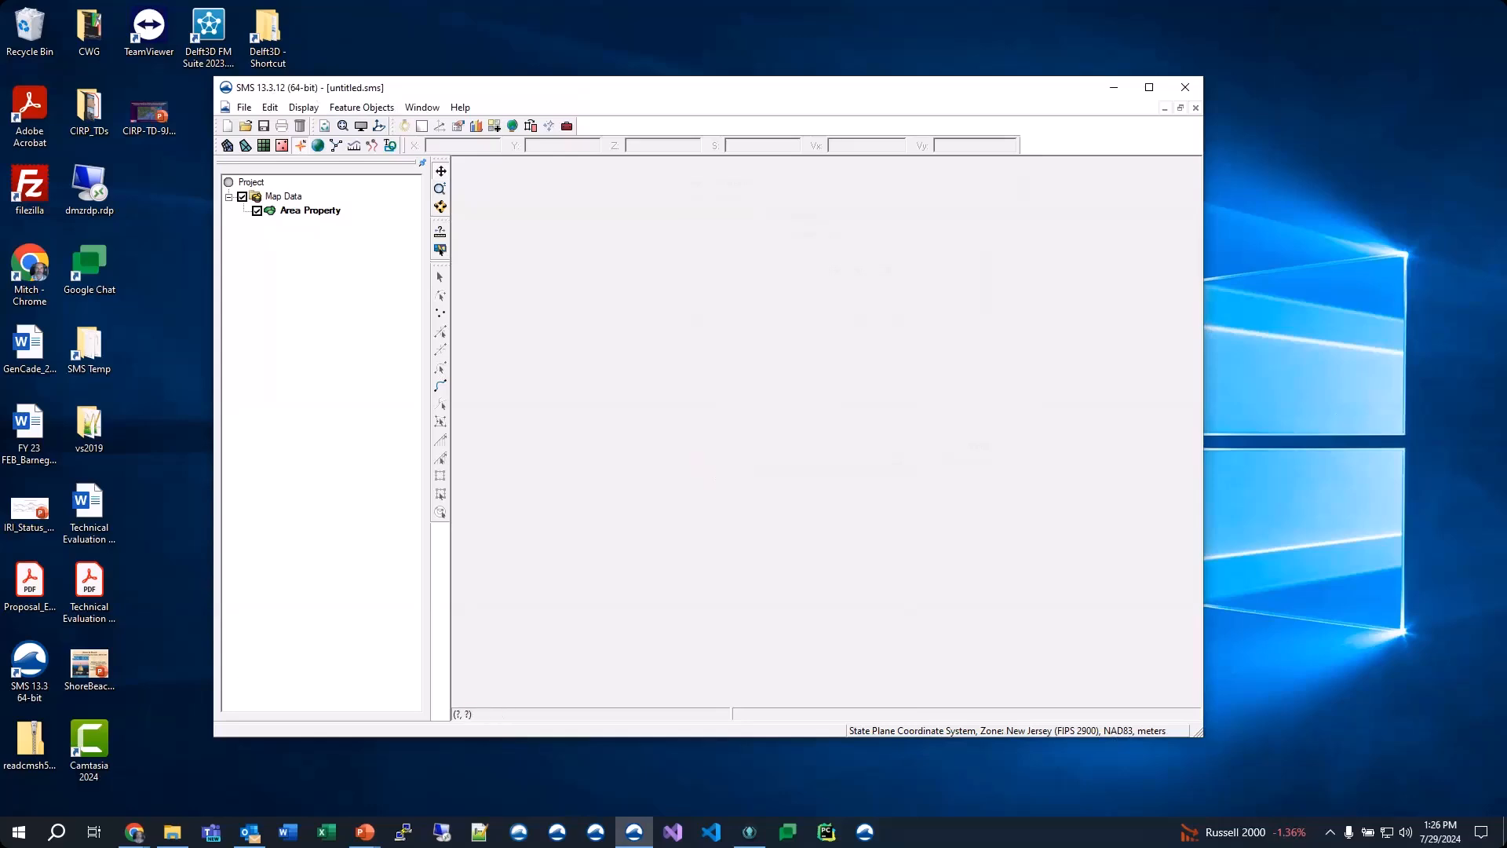
Step: Switch to File Explorer and load all six data files from the Day1 folder of !2024_Webinar into SMS
{"action": "left_click_drag", "start_coordinate": [1506, 170], "coordinate": [1282, 180]}
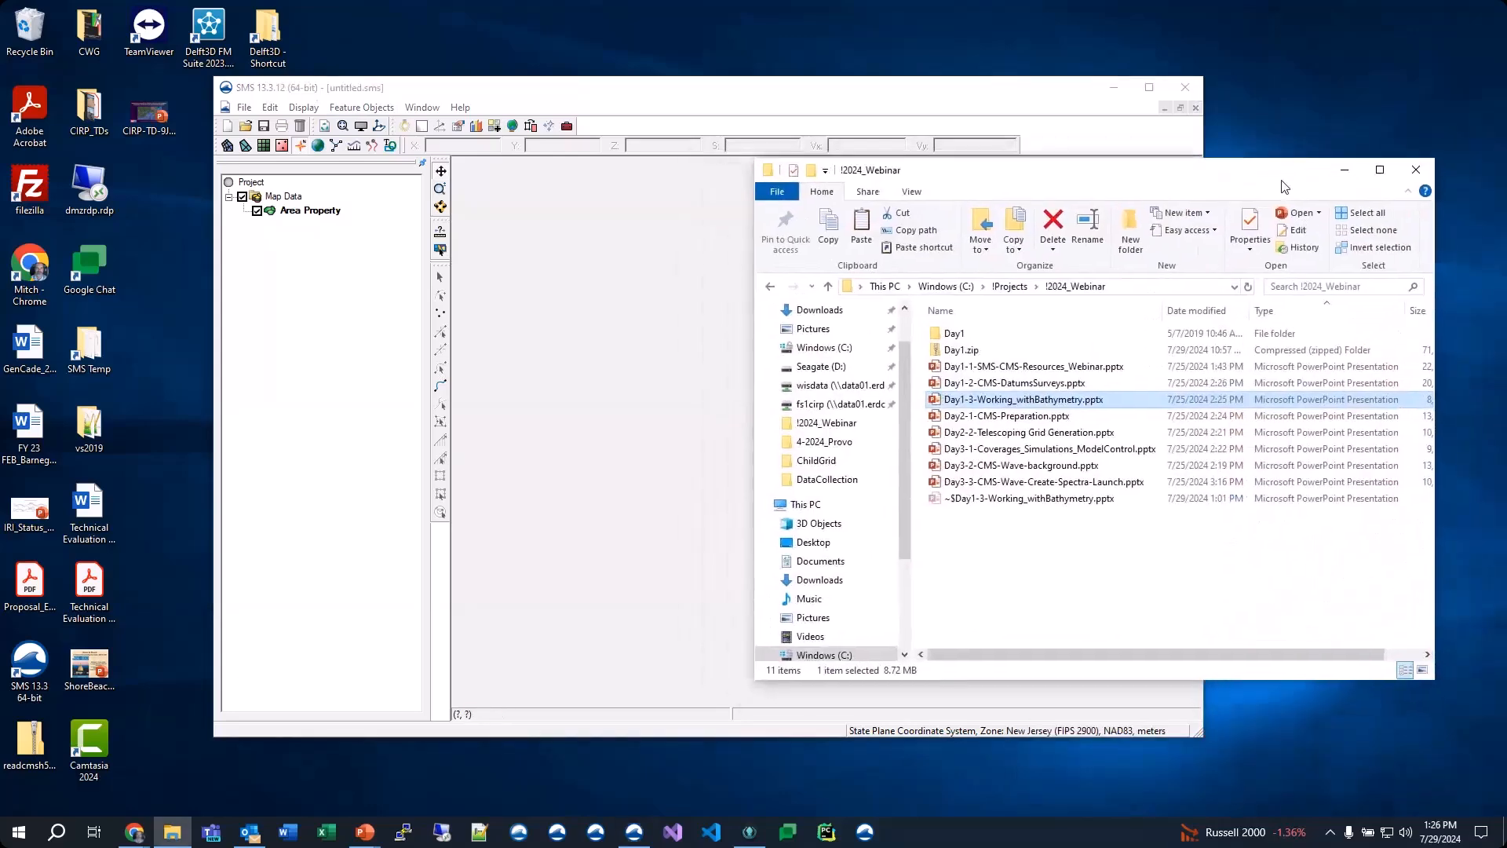
{"action": "double_click", "coordinate": [956, 334]}
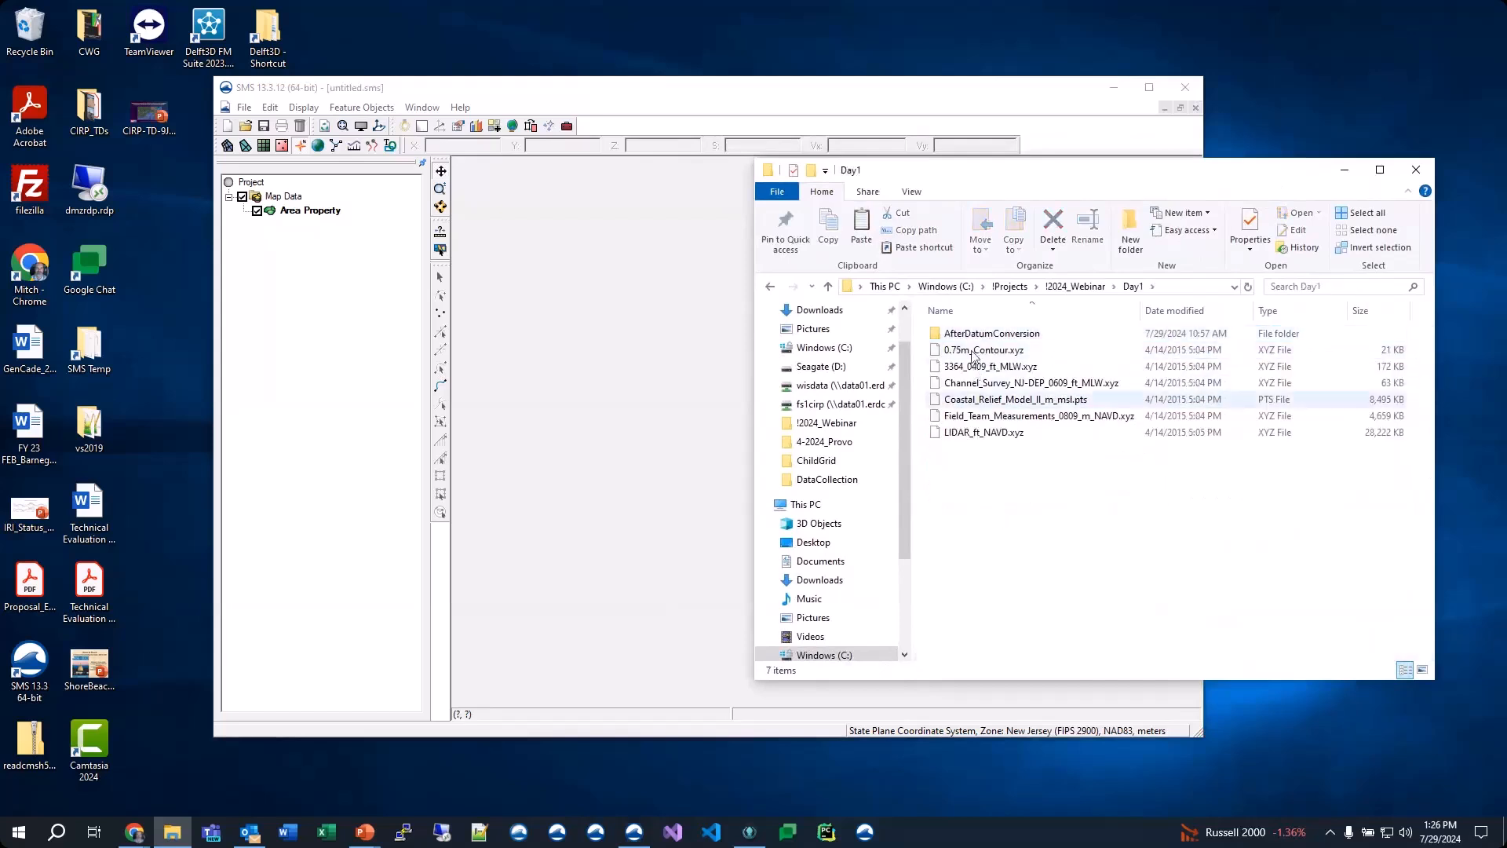
{"action": "left_click_drag", "start_coordinate": [1034, 480], "coordinate": [631, 371]}
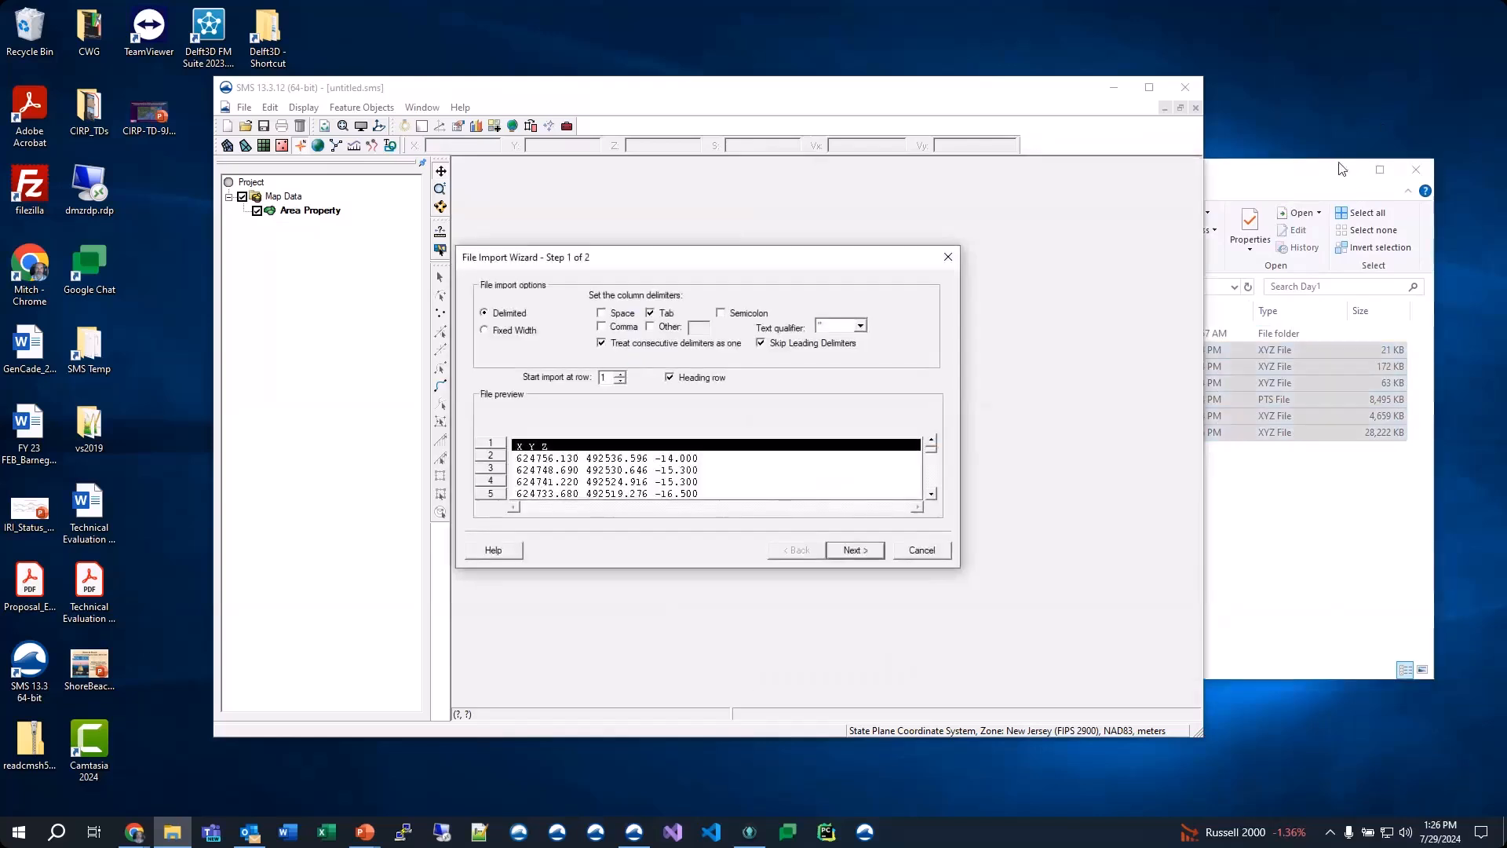
{"action": "left_click", "coordinate": [1343, 170]}
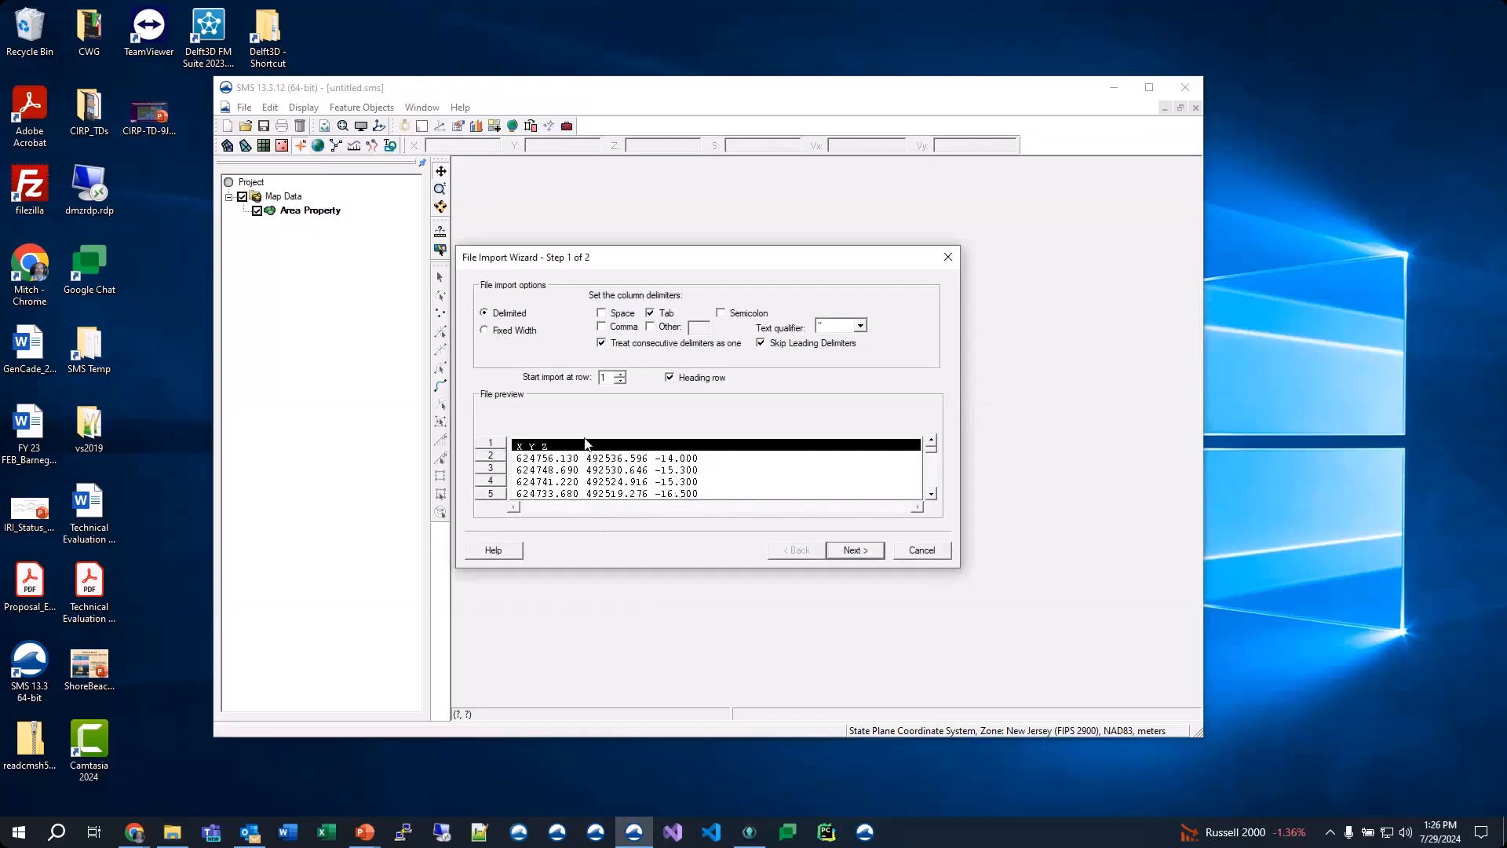
Step: Import 3364_0409_ft_MLW as a space-delimited scatter set with the columns mapped to X, Y and Z
{"action": "left_click", "coordinate": [618, 316]}
{"action": "left_click", "coordinate": [870, 549]}
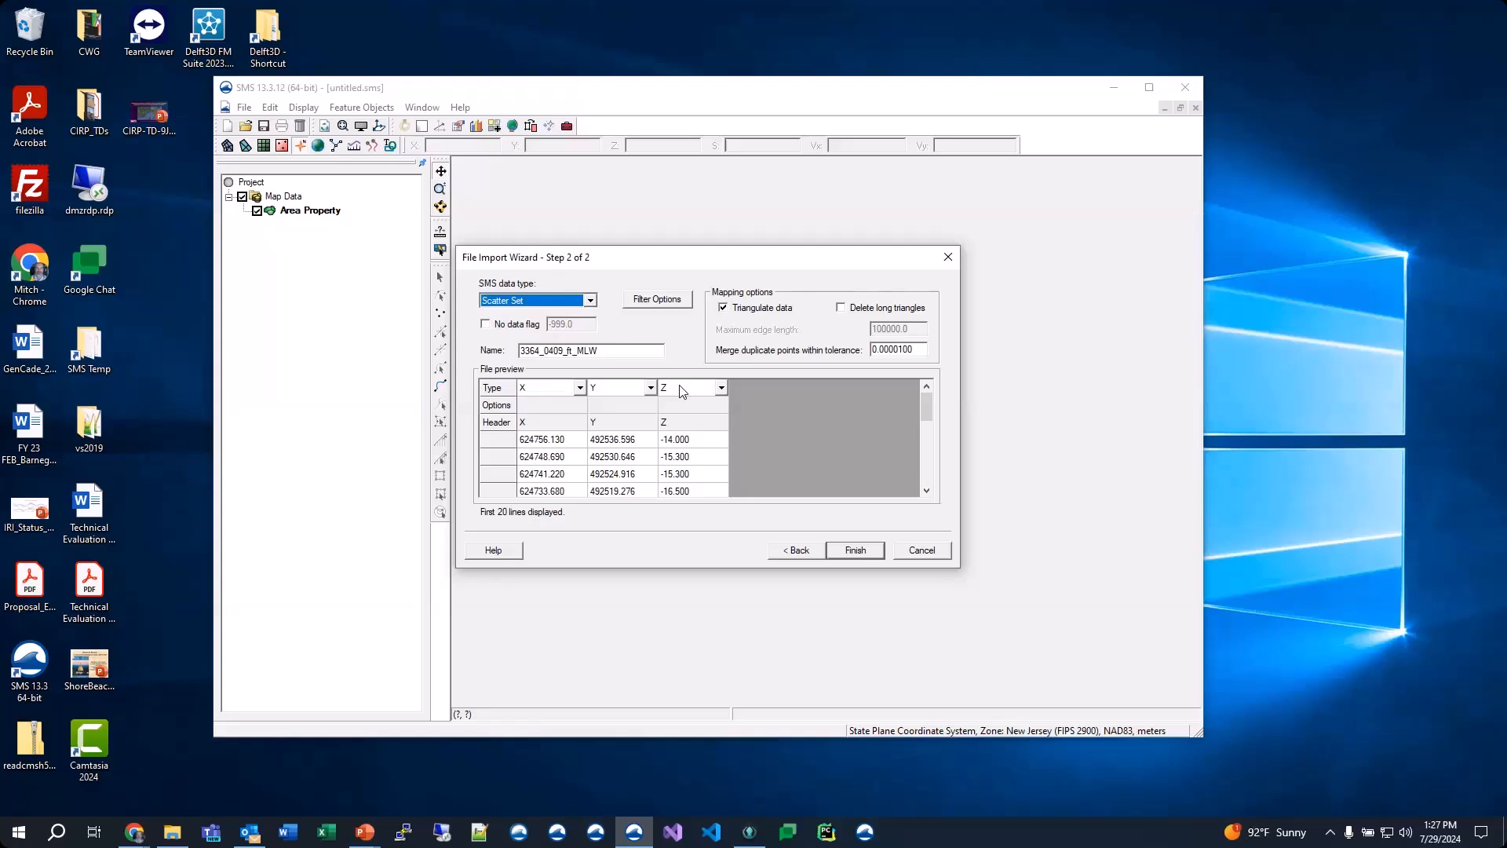
{"action": "left_click", "coordinate": [722, 387]}
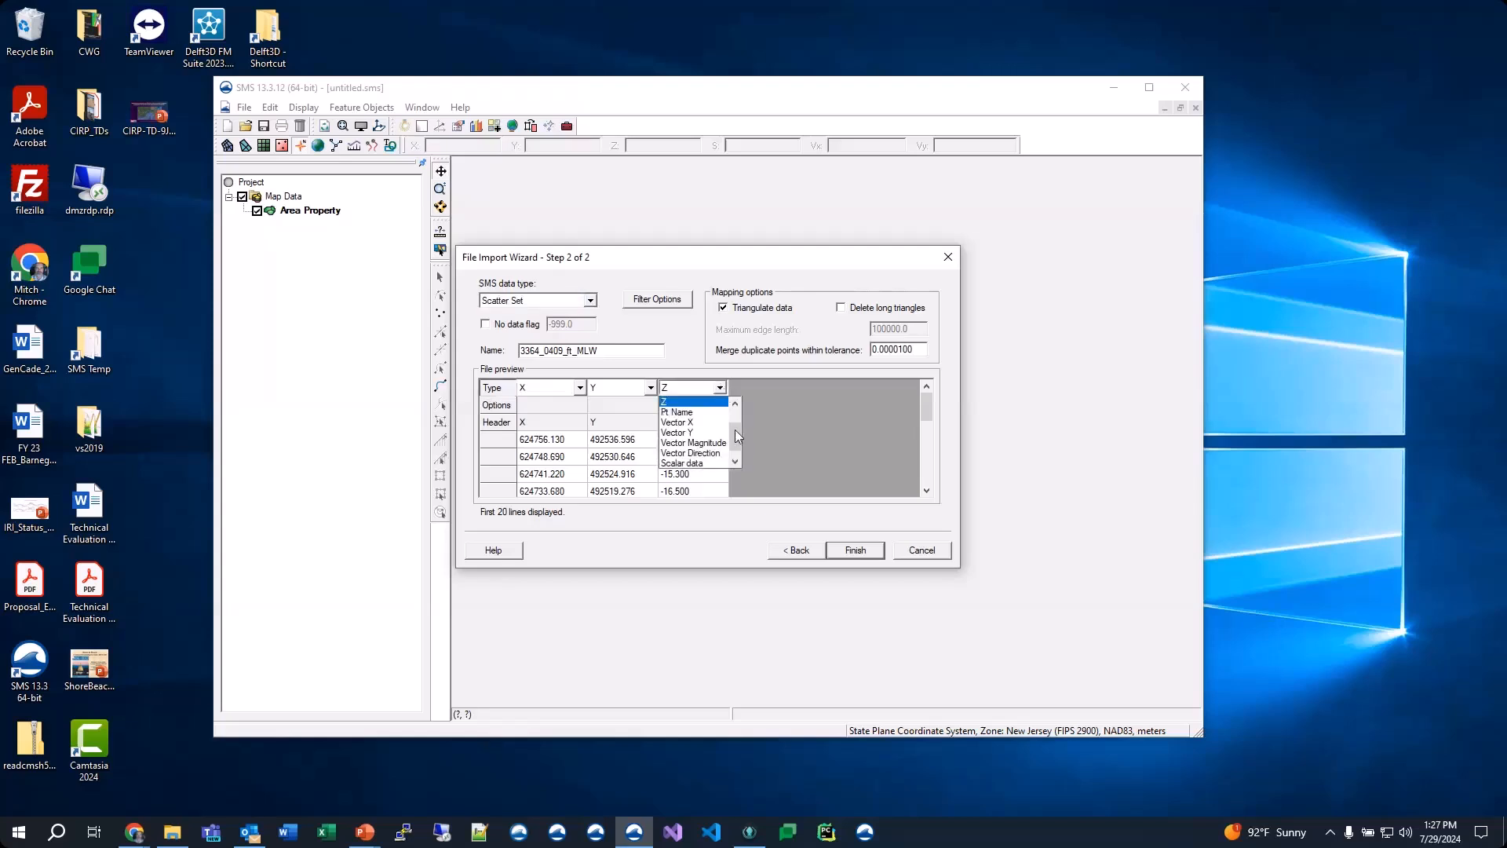
{"action": "left_click_drag", "start_coordinate": [735, 434], "coordinate": [730, 446]}
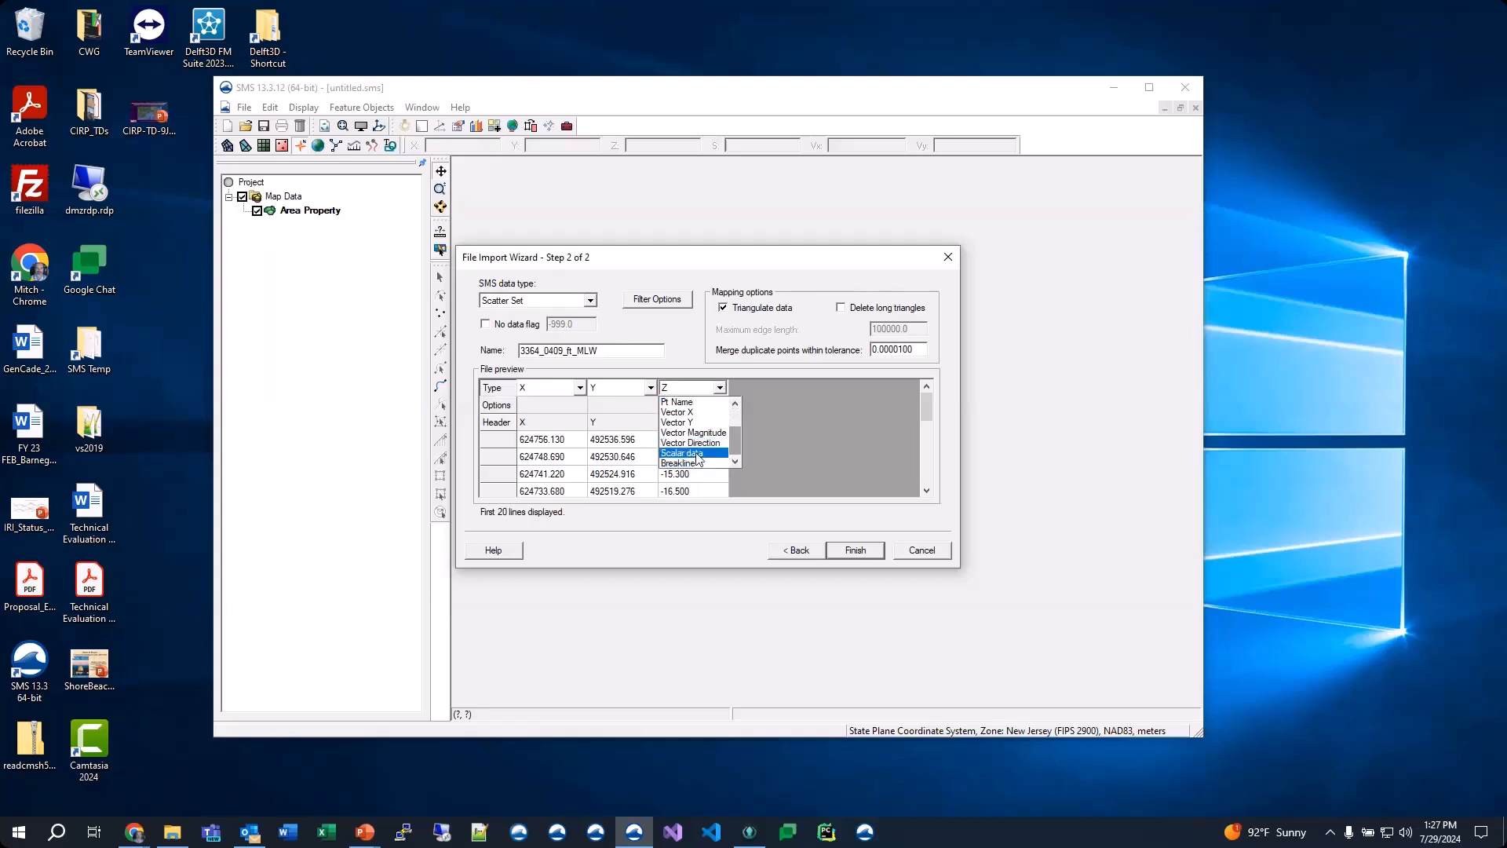
{"action": "left_click", "coordinate": [826, 435]}
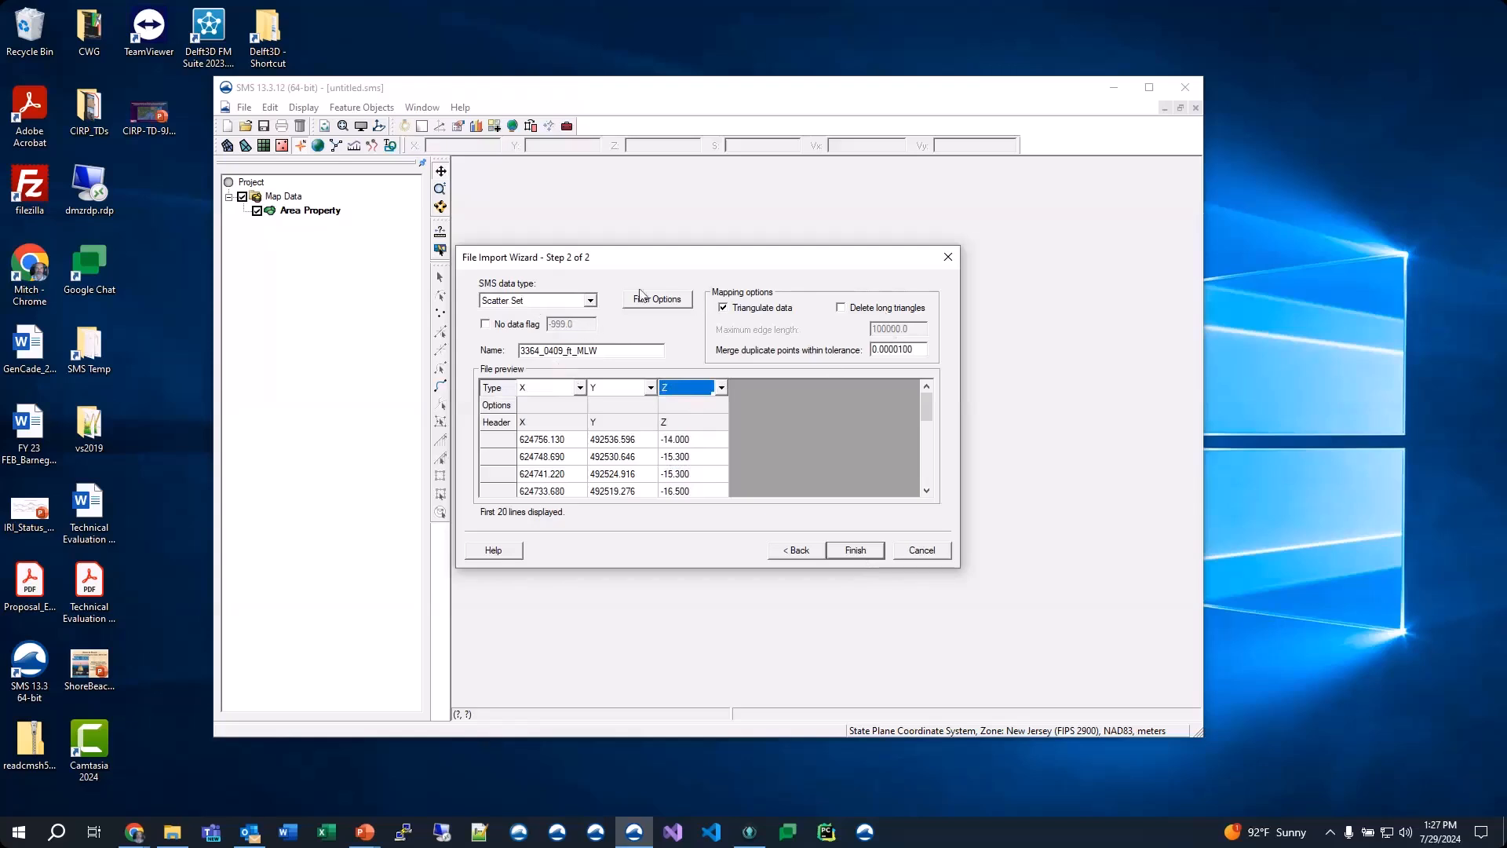
{"action": "left_click", "coordinate": [863, 550]}
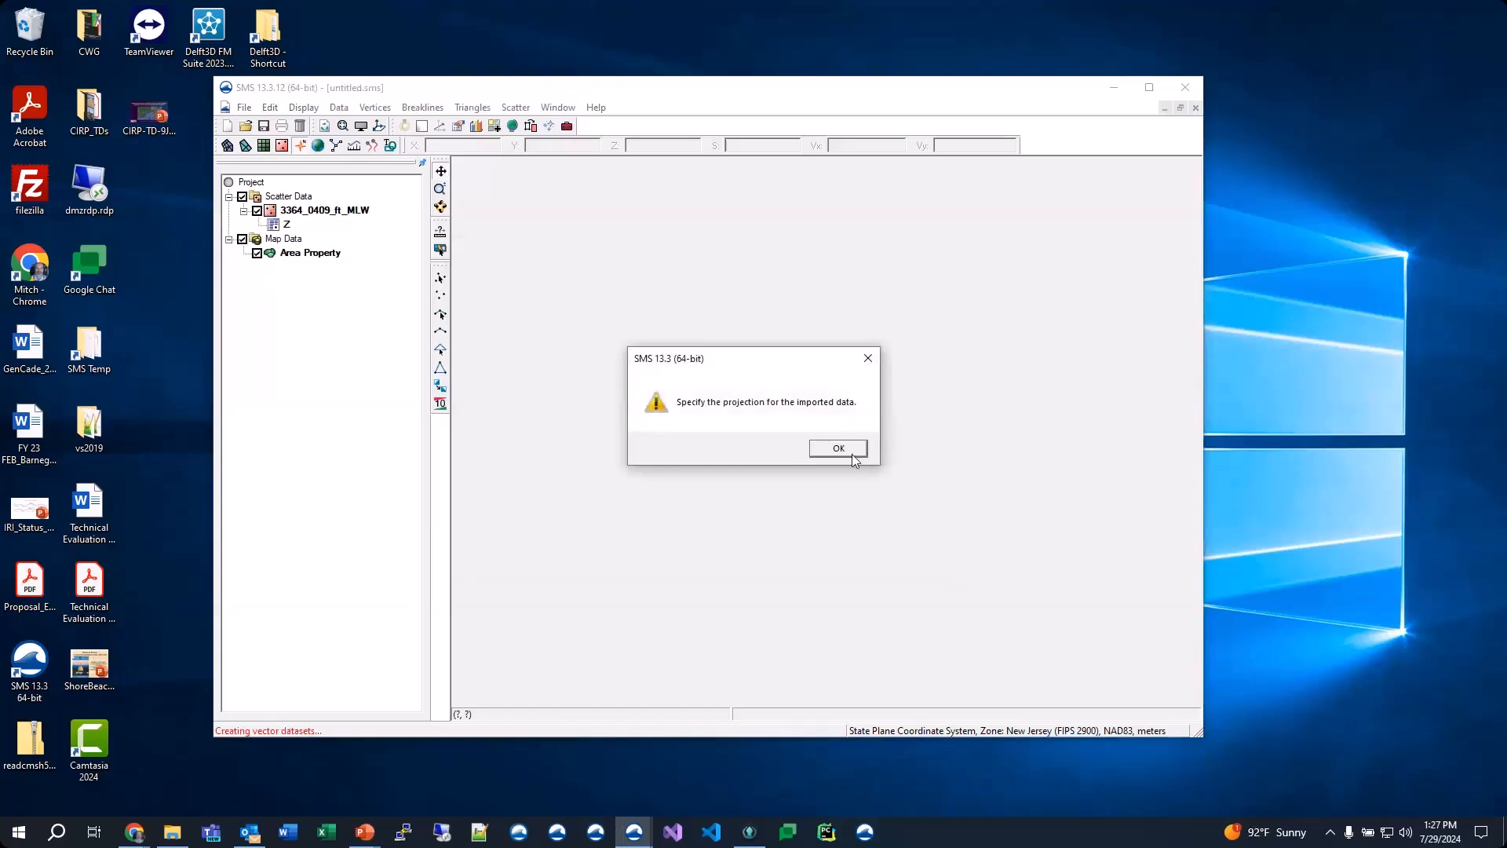
Step: Set the horizontal projection of the 3364_0409_ft_MLW scatter data to NAD 1983 StatePlane New Jersey FIPS 2900 (US Feet)
{"action": "left_click", "coordinate": [838, 448]}
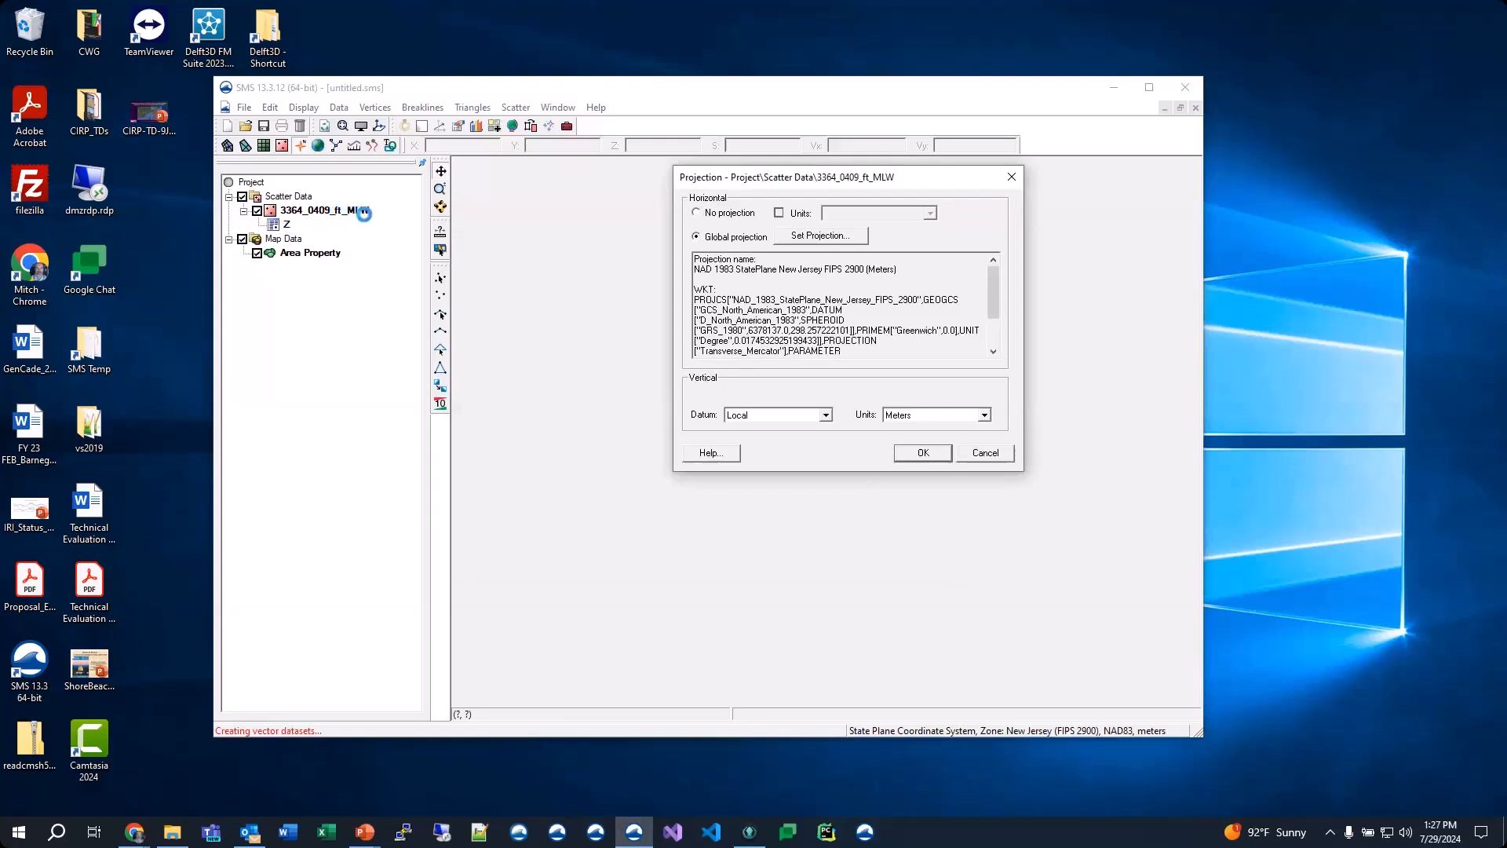
{"action": "left_click", "coordinate": [172, 834]}
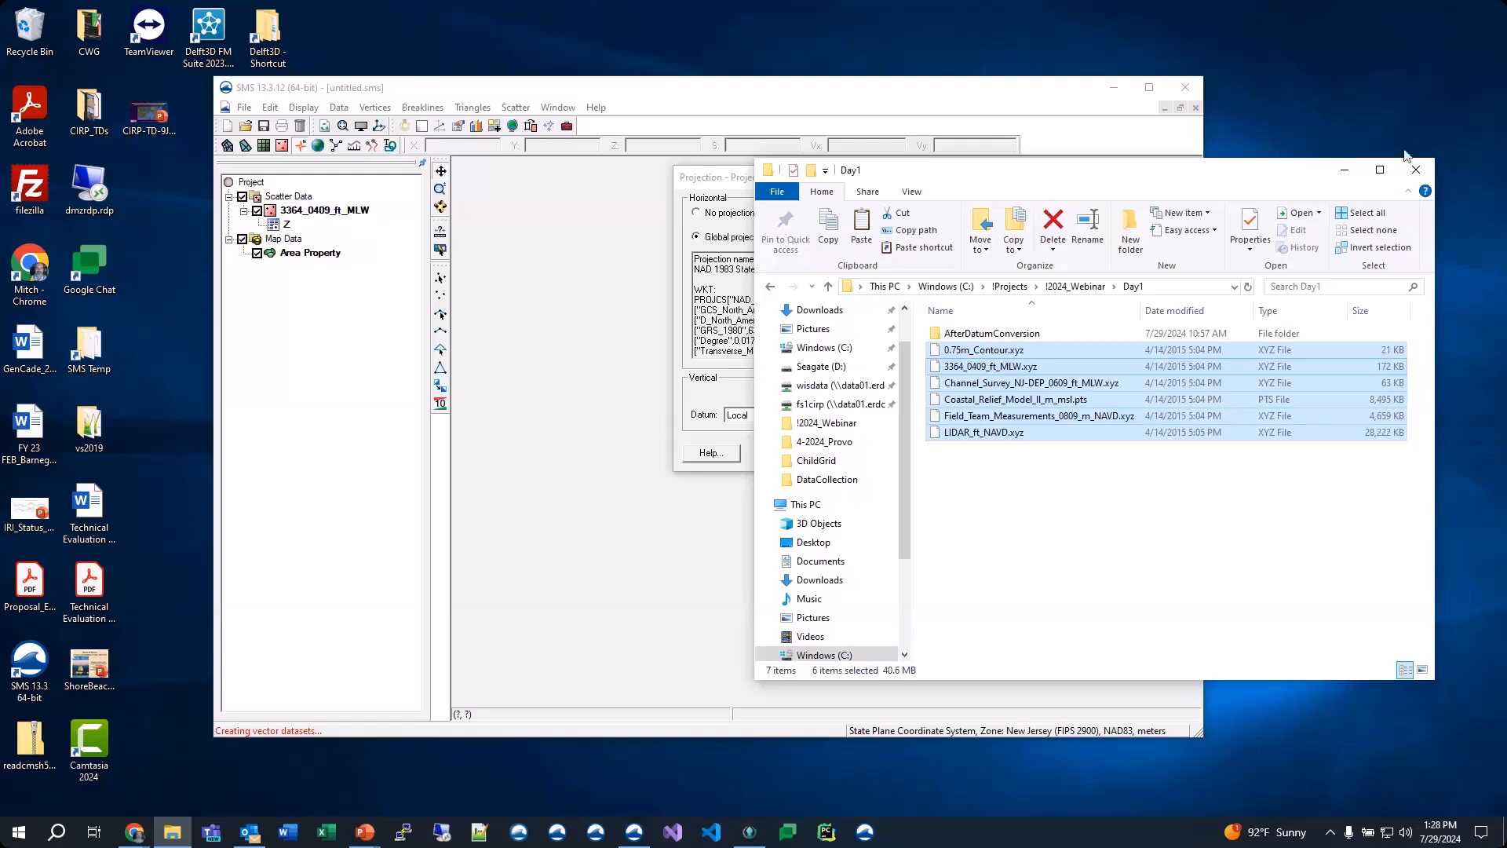
{"action": "left_click", "coordinate": [1345, 173]}
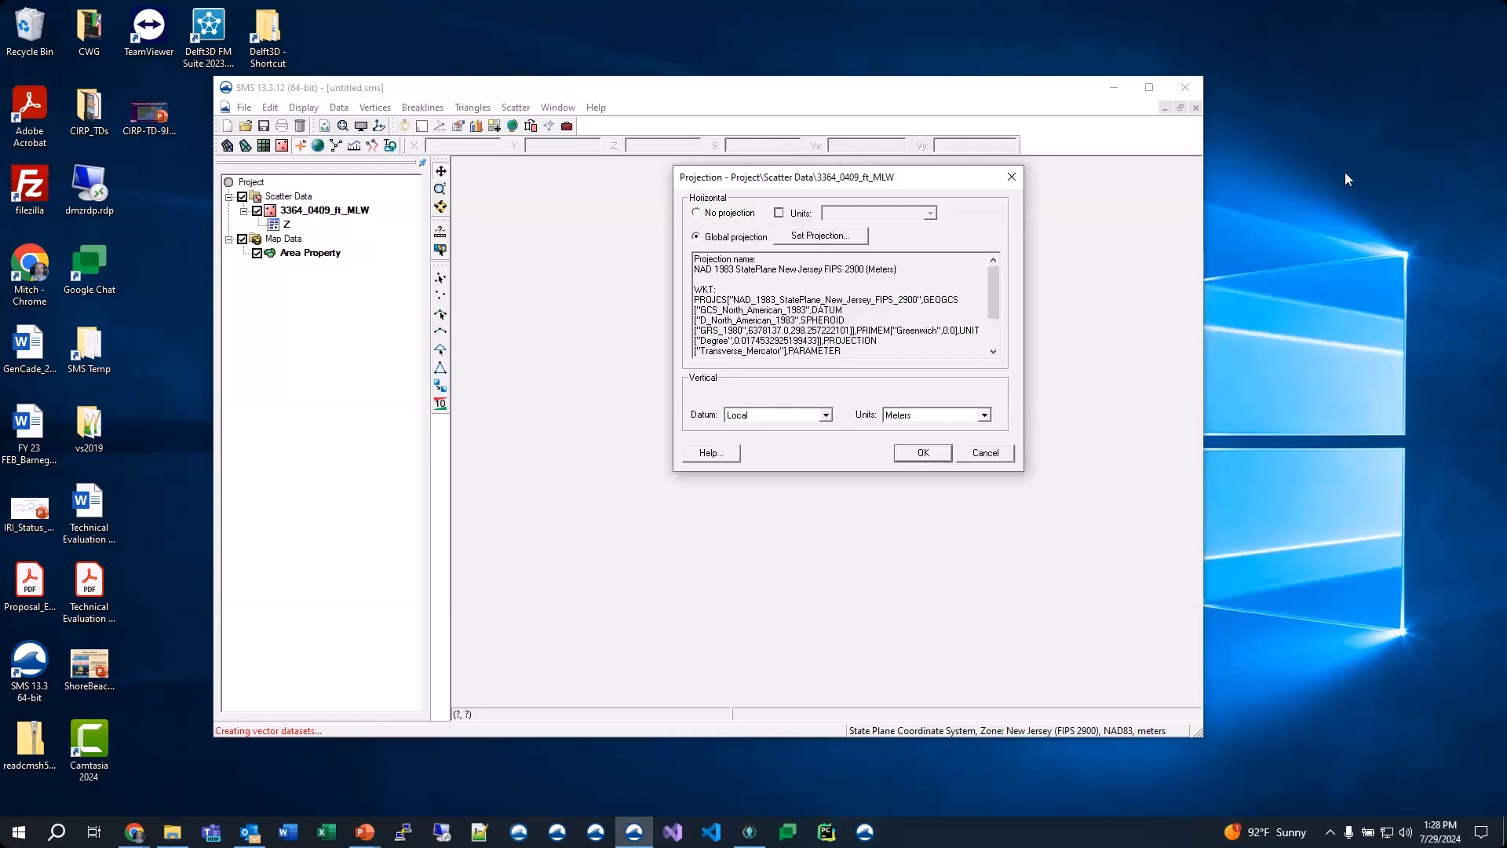
{"action": "left_click", "coordinate": [821, 236]}
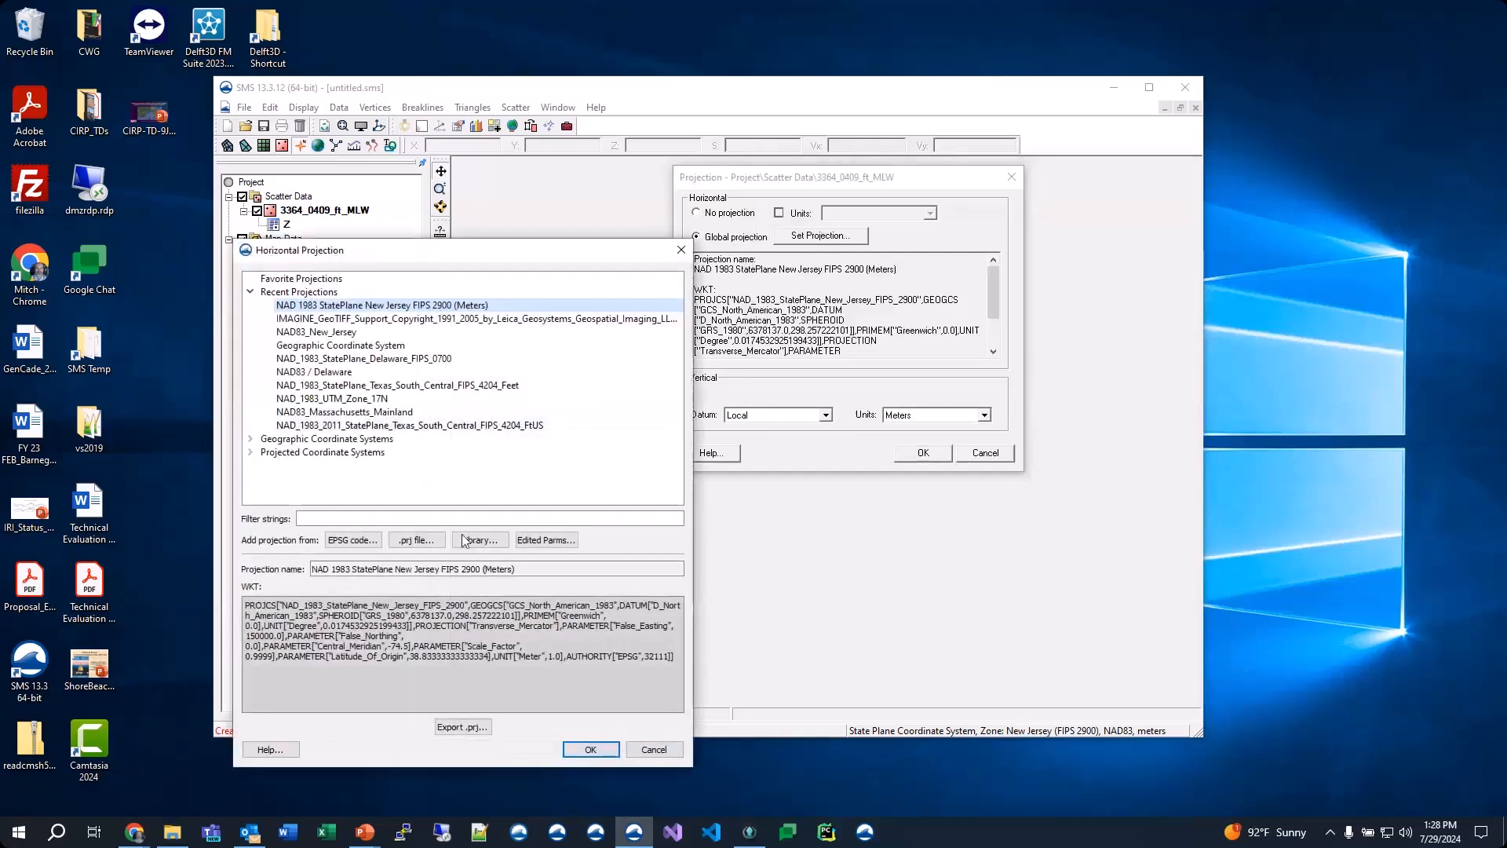
{"action": "left_click", "coordinate": [423, 515]}
{"action": "type", "text": "state"}
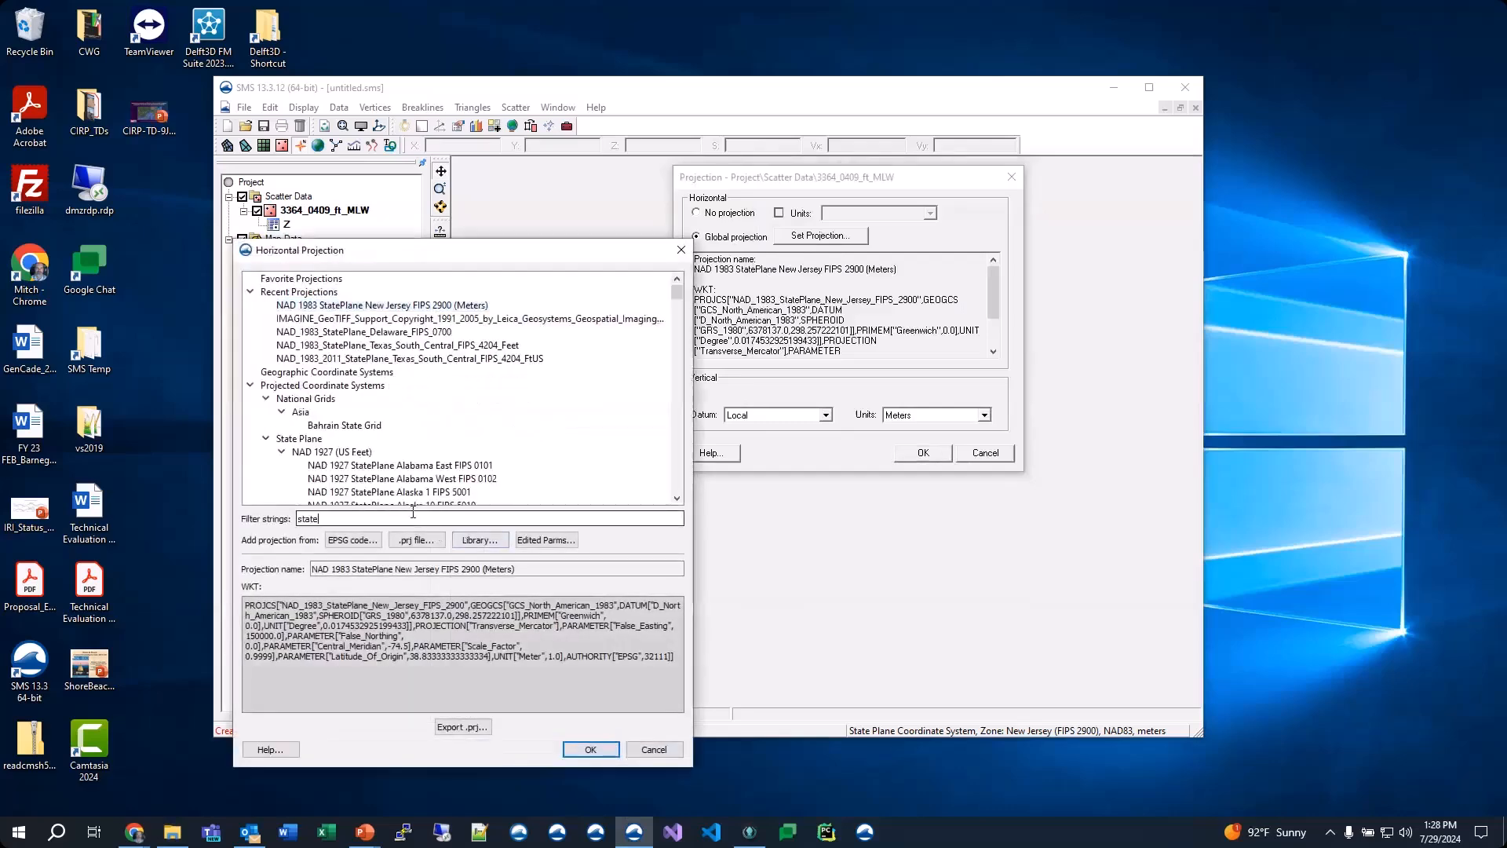
{"action": "type", "text": " plane new"}
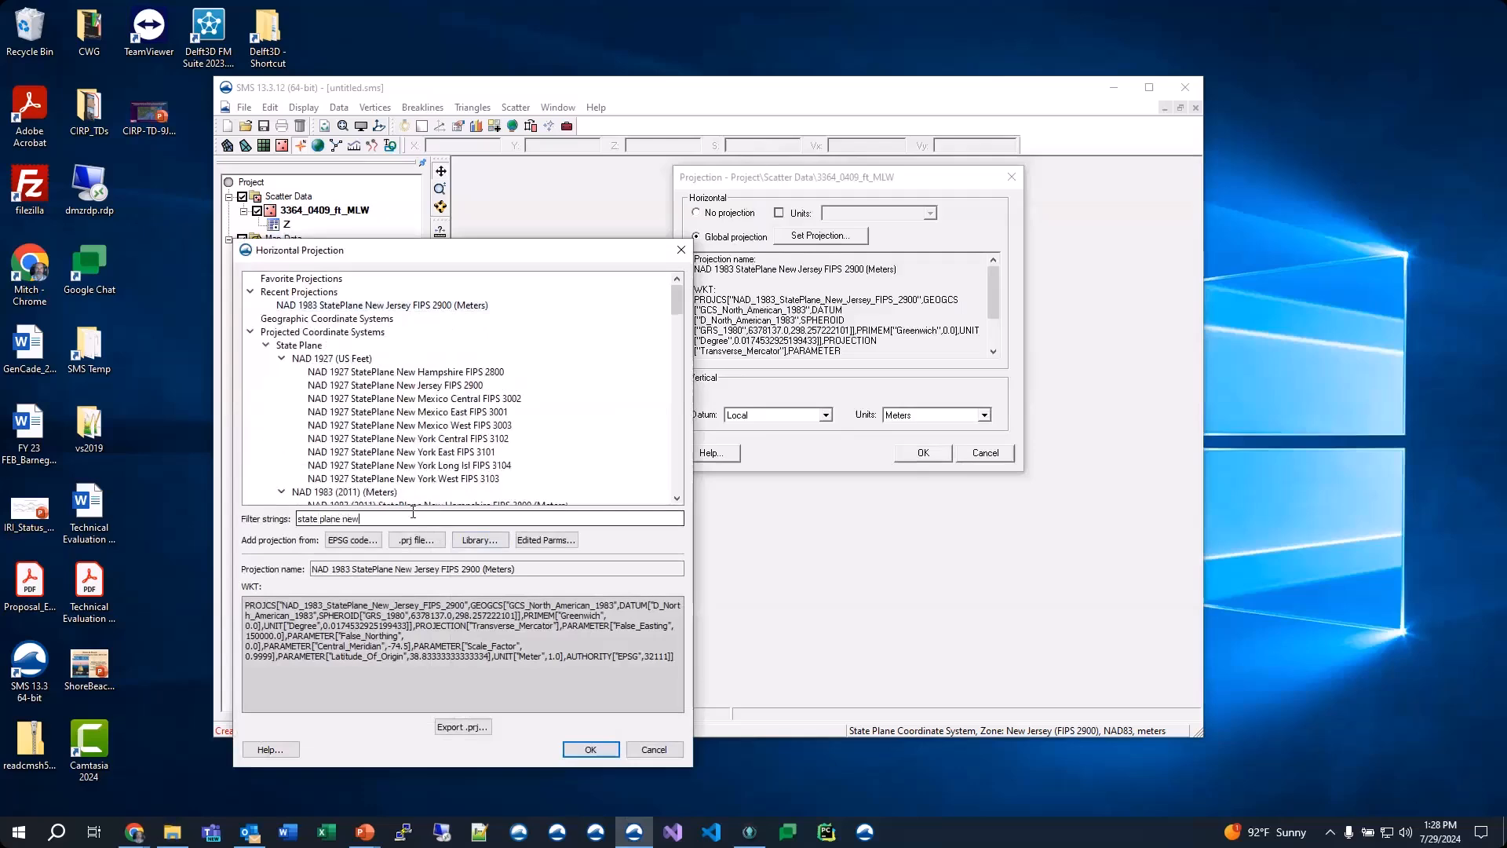
{"action": "type", "text": " jersey "}
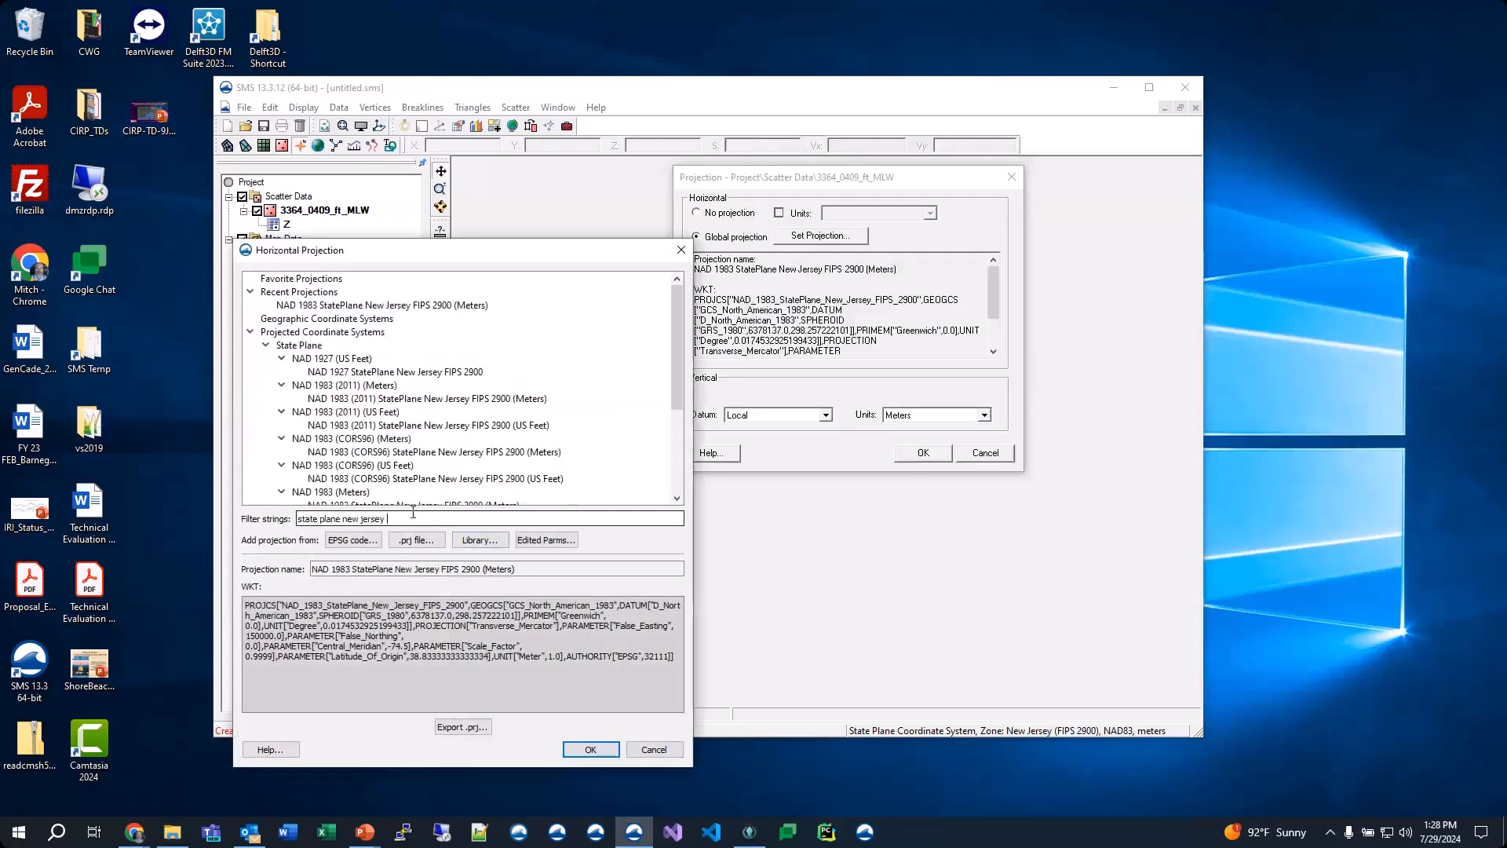
{"action": "type", "text": "feet"}
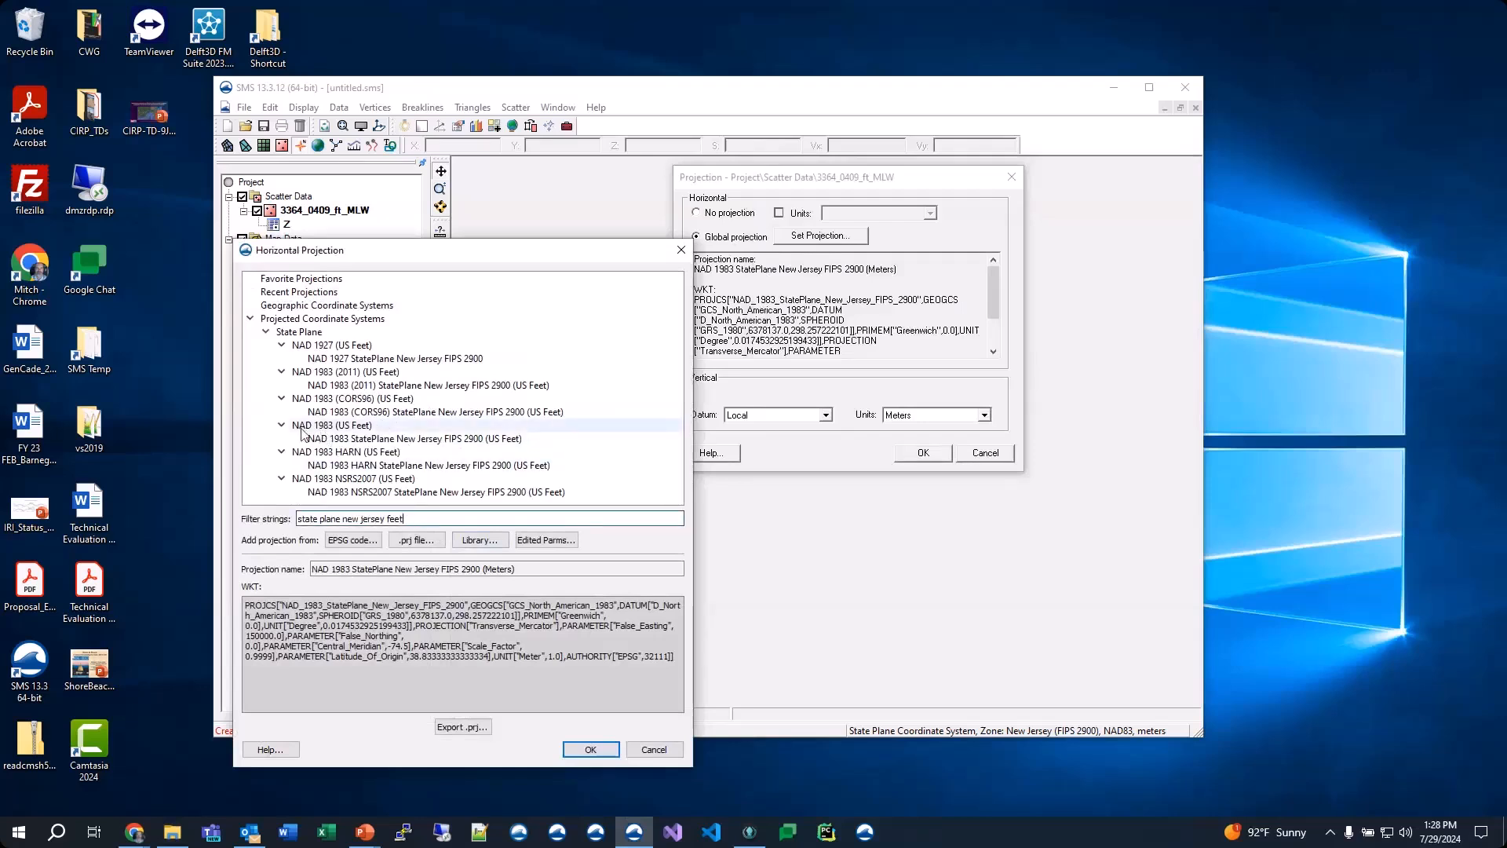
{"action": "left_click", "coordinate": [448, 443]}
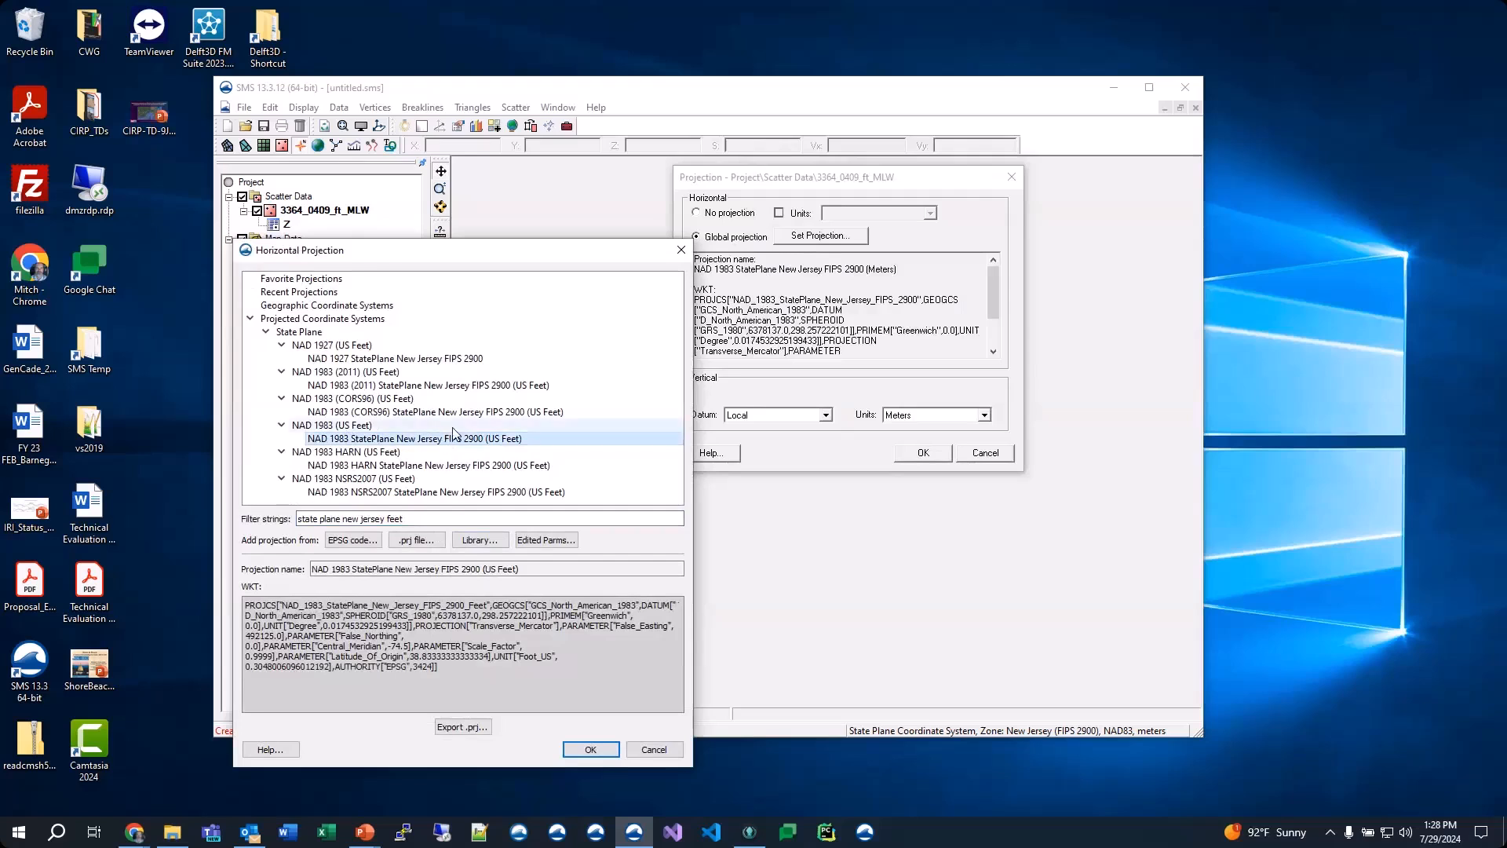
{"action": "left_click", "coordinate": [591, 749]}
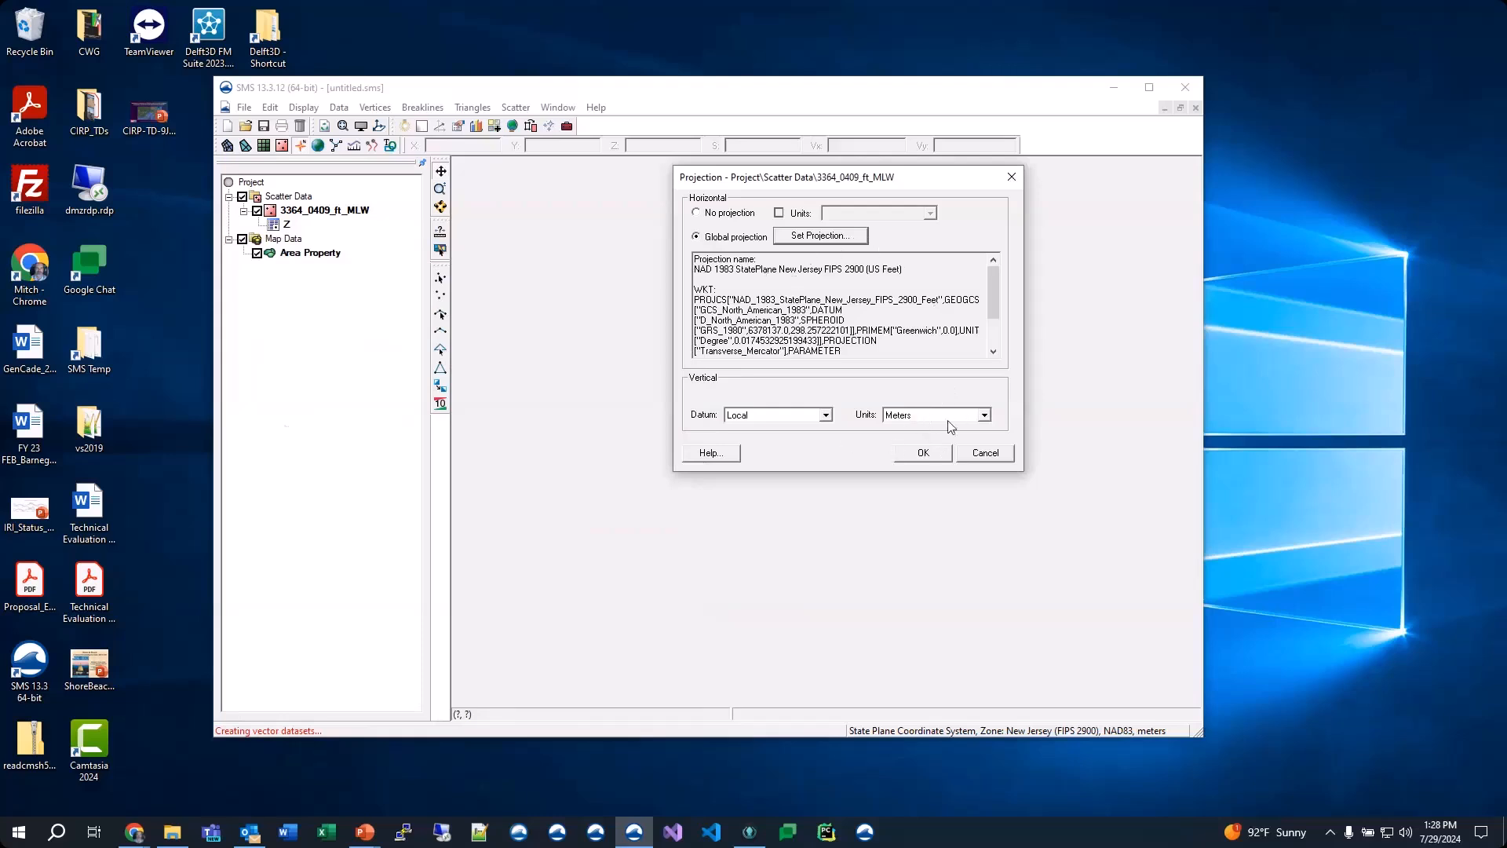
Step: Set the vertical units of the 3364_0409_ft_MLW scatter data to Feet (U.S. Survey) and accept its projection
{"action": "left_click", "coordinate": [941, 416]}
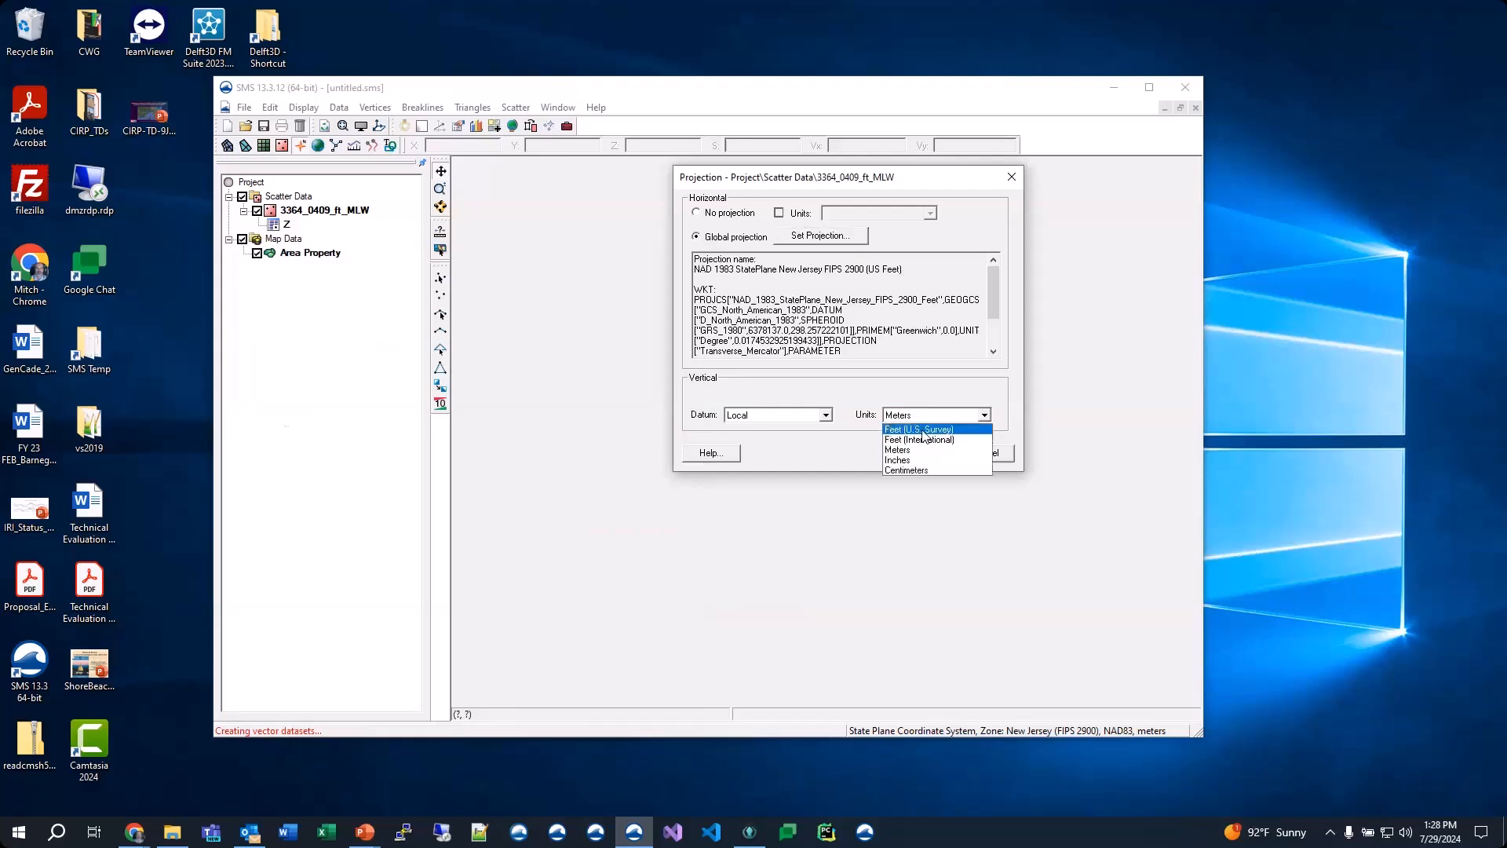
{"action": "left_click", "coordinate": [925, 434]}
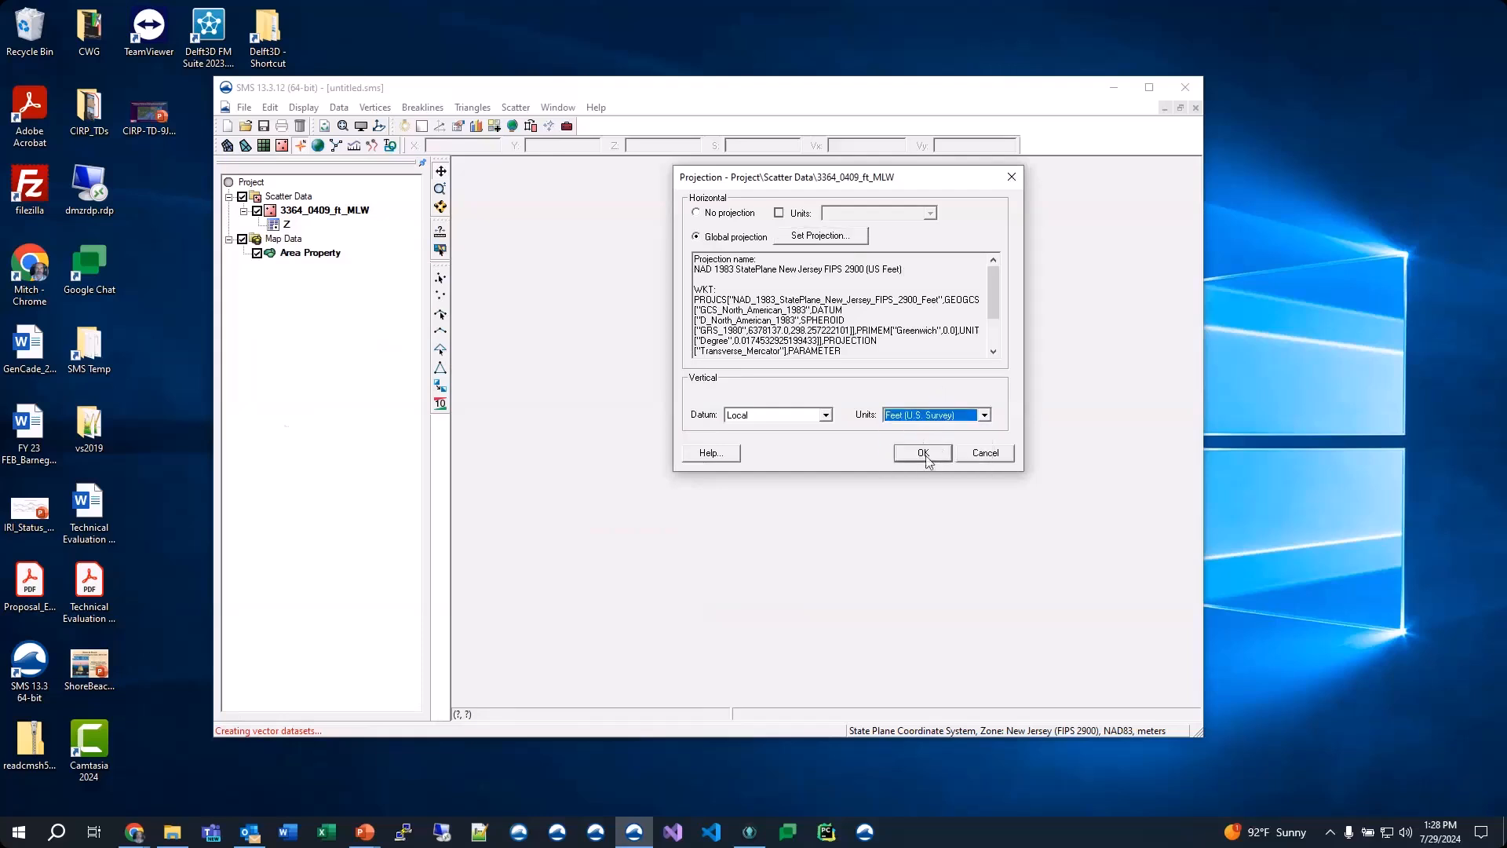
{"action": "left_click", "coordinate": [926, 458]}
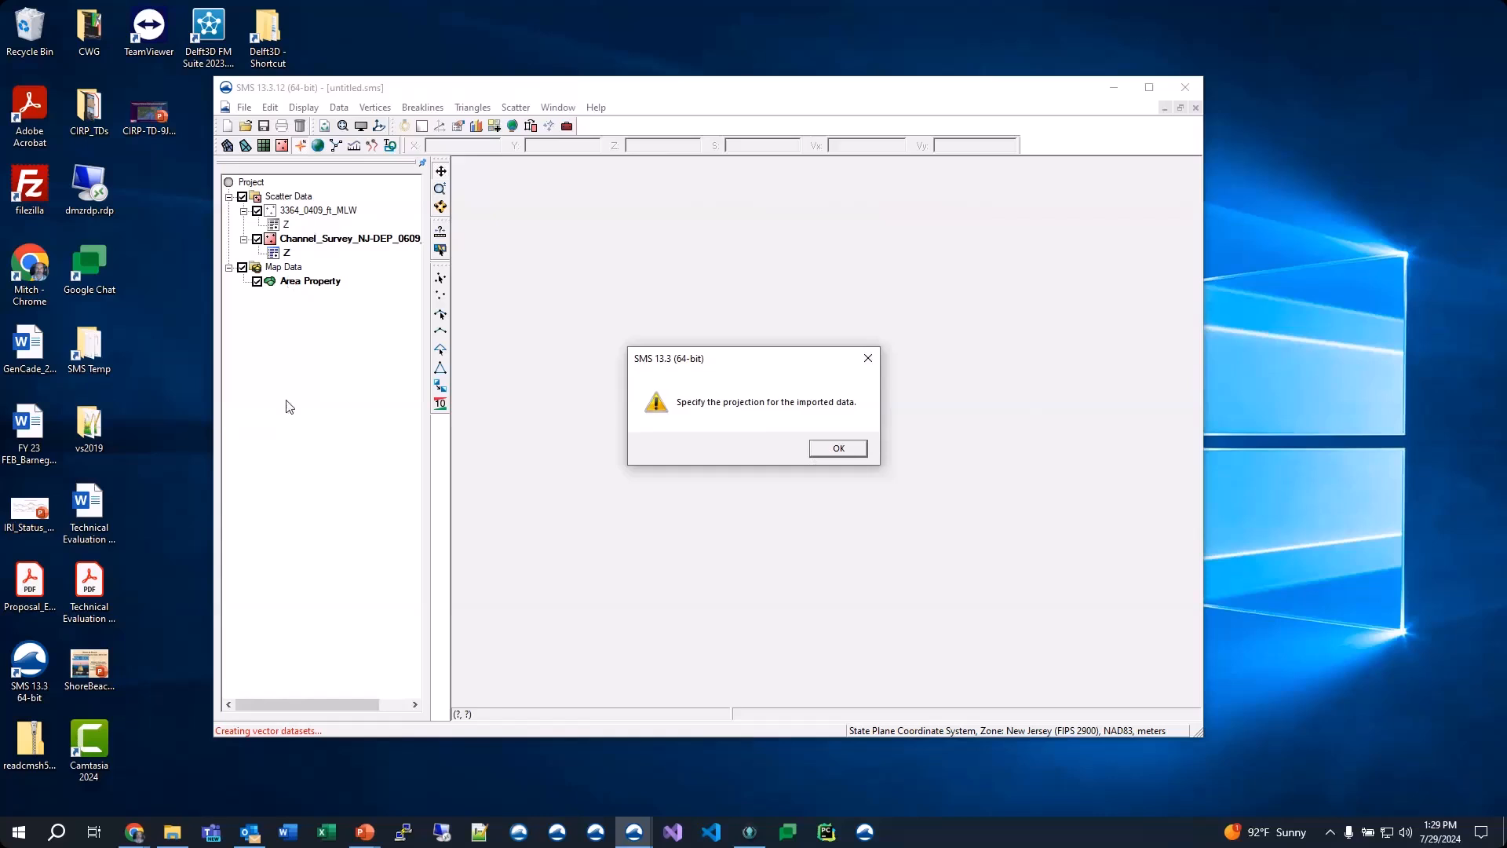
Step: Set the Channel_Survey_NJ-DEP_0609_ft_MLW projection to NAD 1983 StatePlane New Jersey FIPS 2900 (US Feet) with vertical units Feet (U.S. Survey)
{"action": "left_click", "coordinate": [841, 450]}
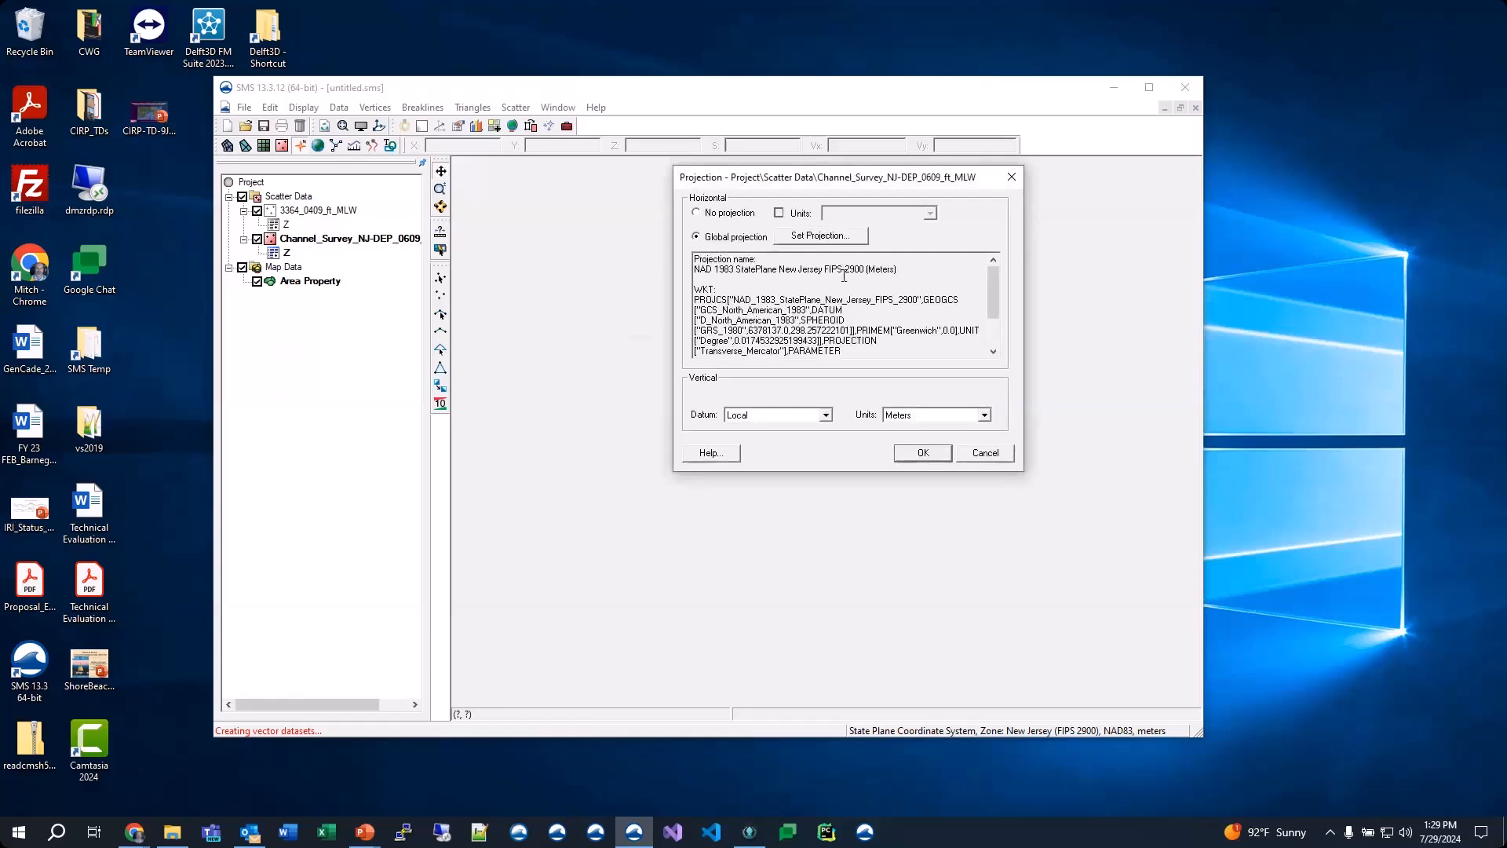
{"action": "left_click", "coordinate": [811, 239]}
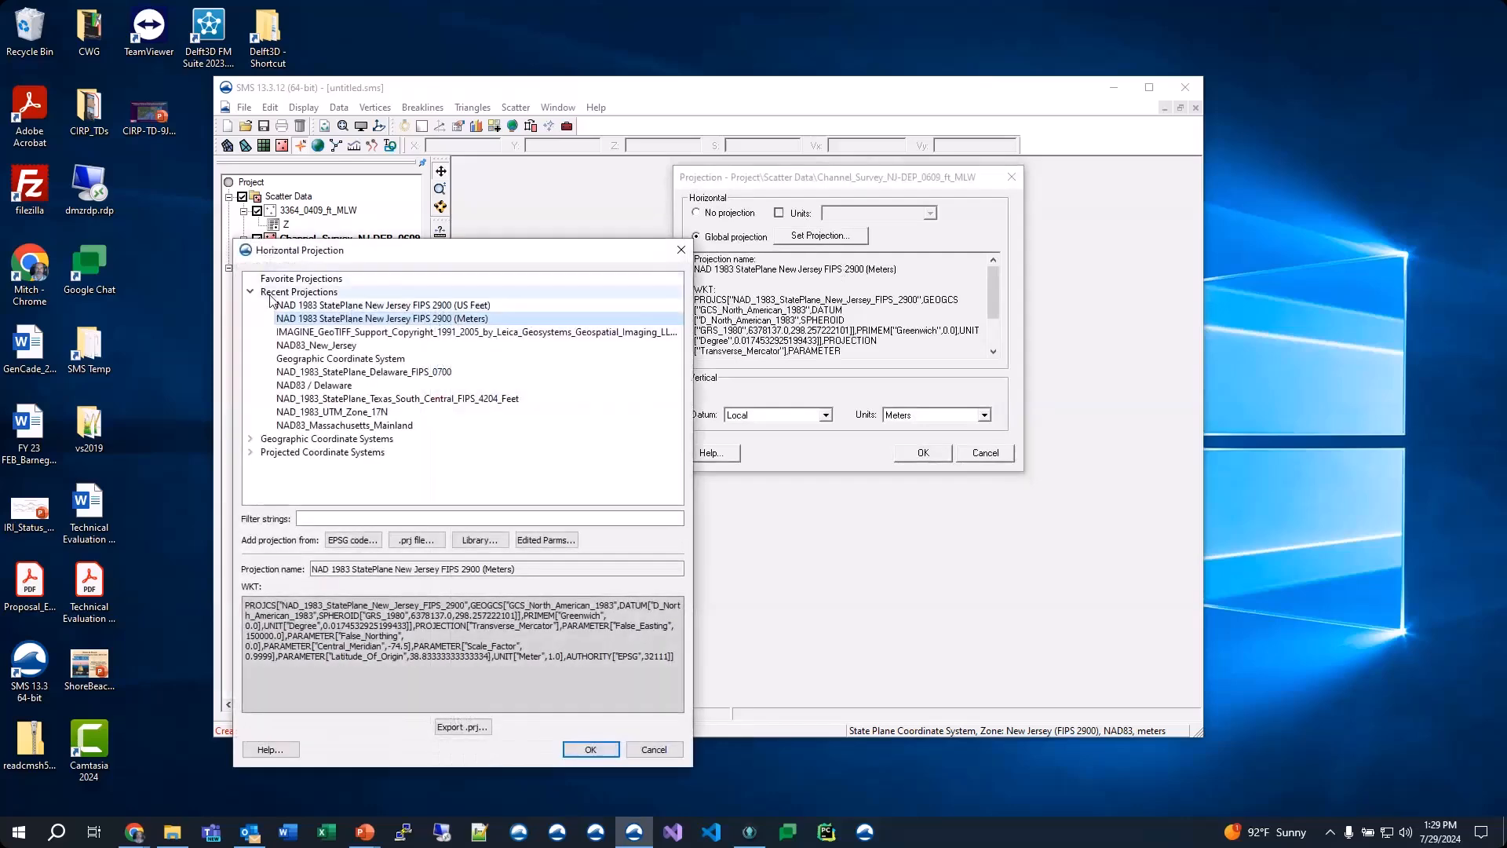
{"action": "left_click", "coordinate": [471, 306]}
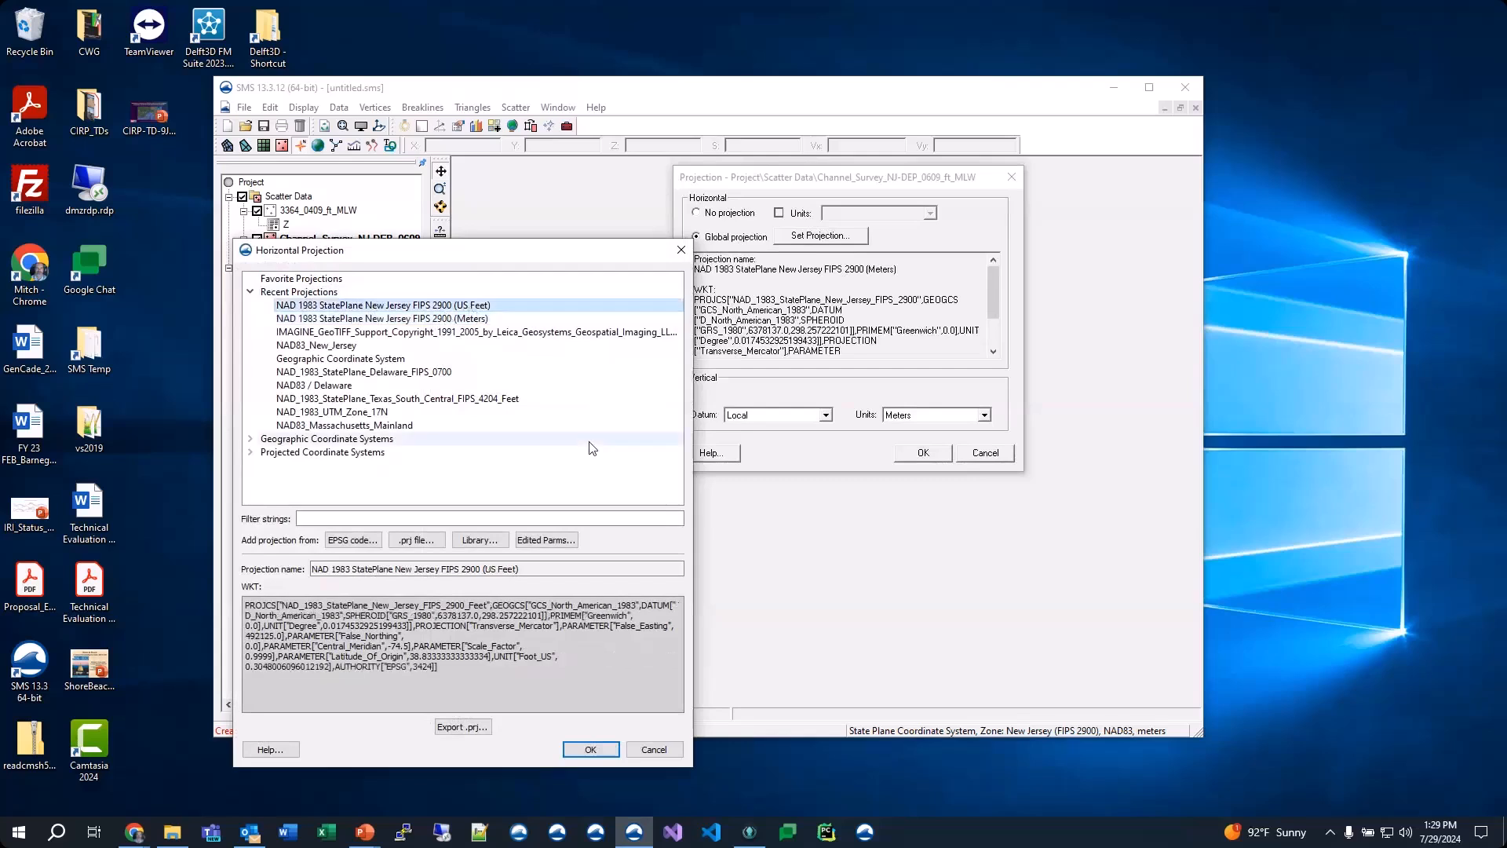
{"action": "left_click", "coordinate": [590, 750]}
{"action": "left_click", "coordinate": [939, 416]}
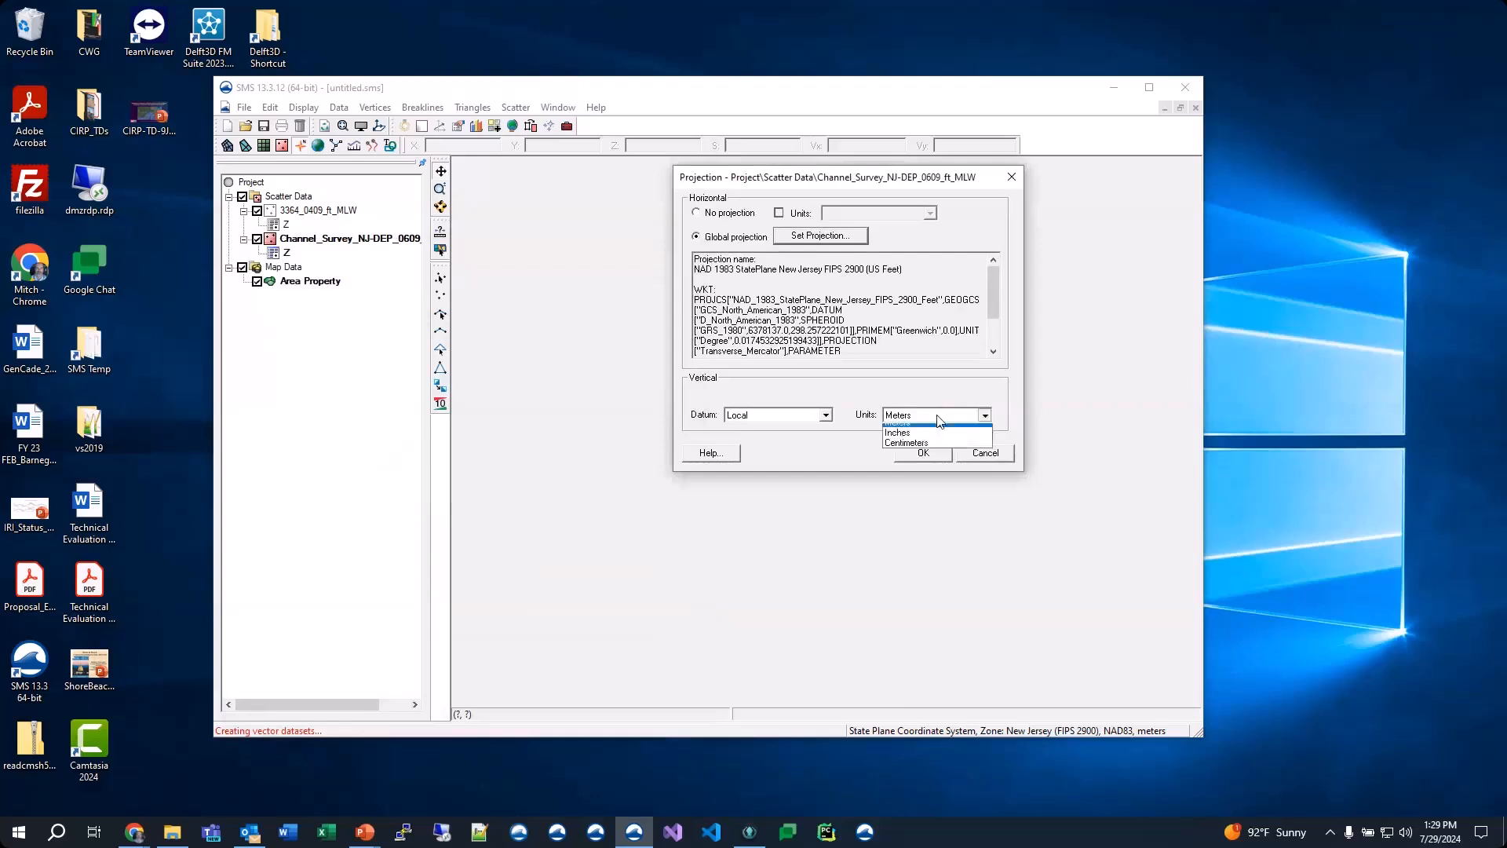
{"action": "scroll", "coordinate": [938, 433], "scroll_direction": "up", "scroll_amount": 2}
{"action": "left_click", "coordinate": [934, 432]}
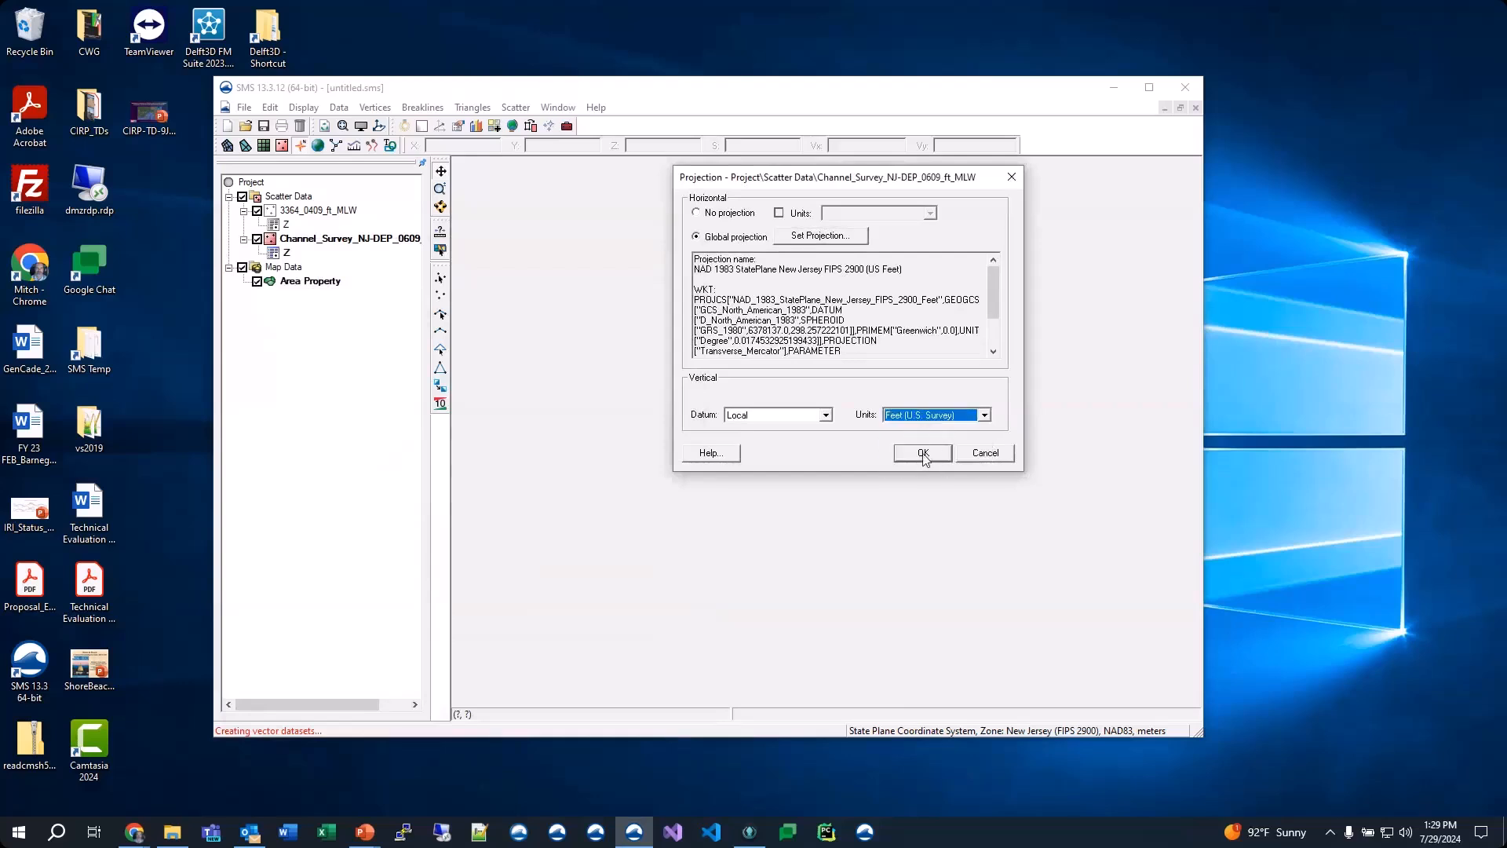
{"action": "left_click", "coordinate": [923, 455]}
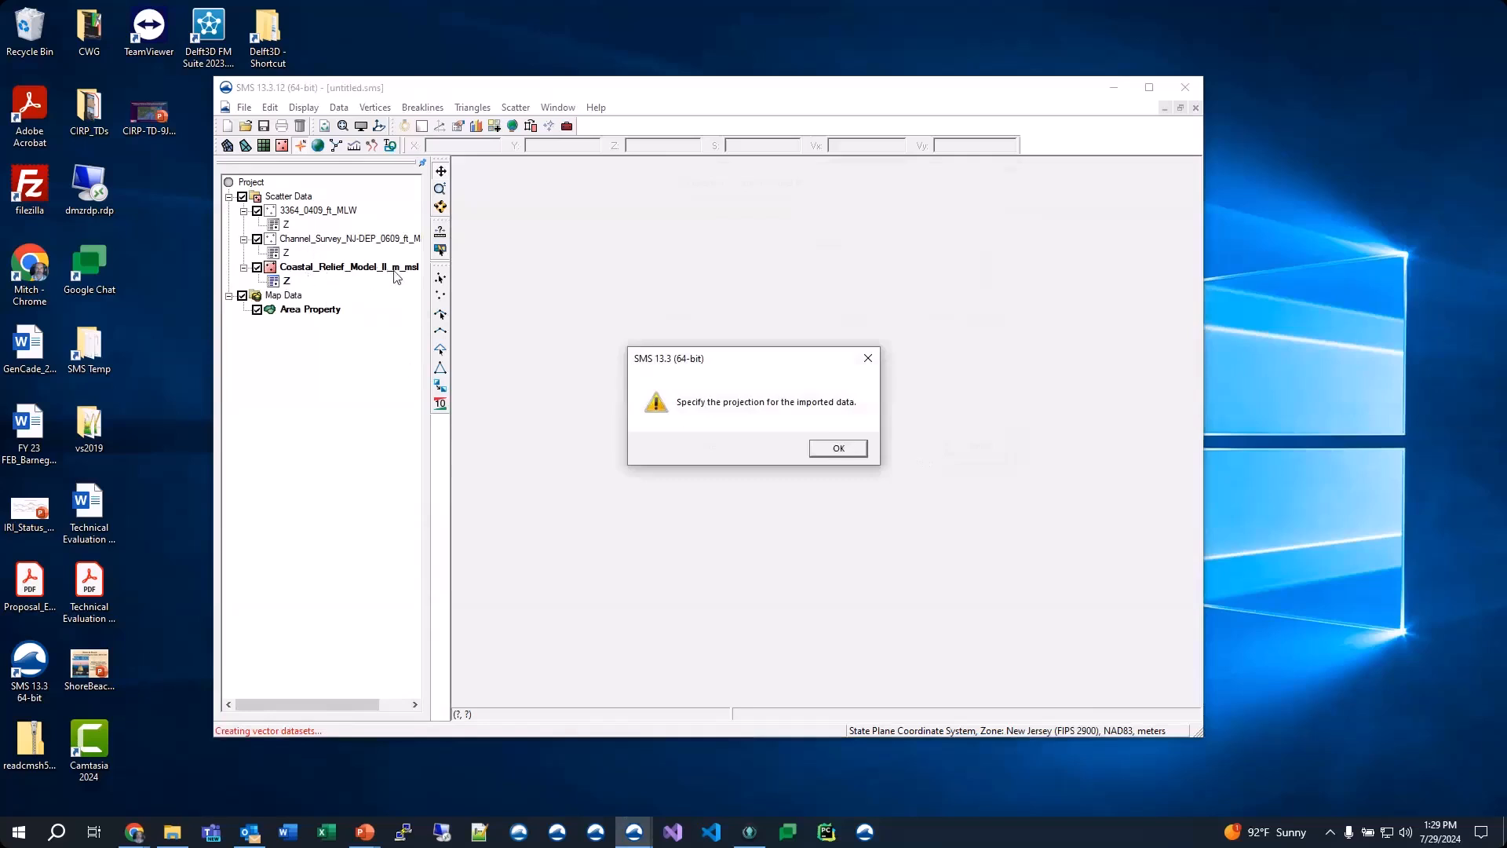
Step: Set the Coastal_Relief_Model_ll_m_msl horizontal projection to Geographic Coordinate System, keep vertical units in Meters, and acknowledge the import notice
{"action": "left_click", "coordinate": [849, 454]}
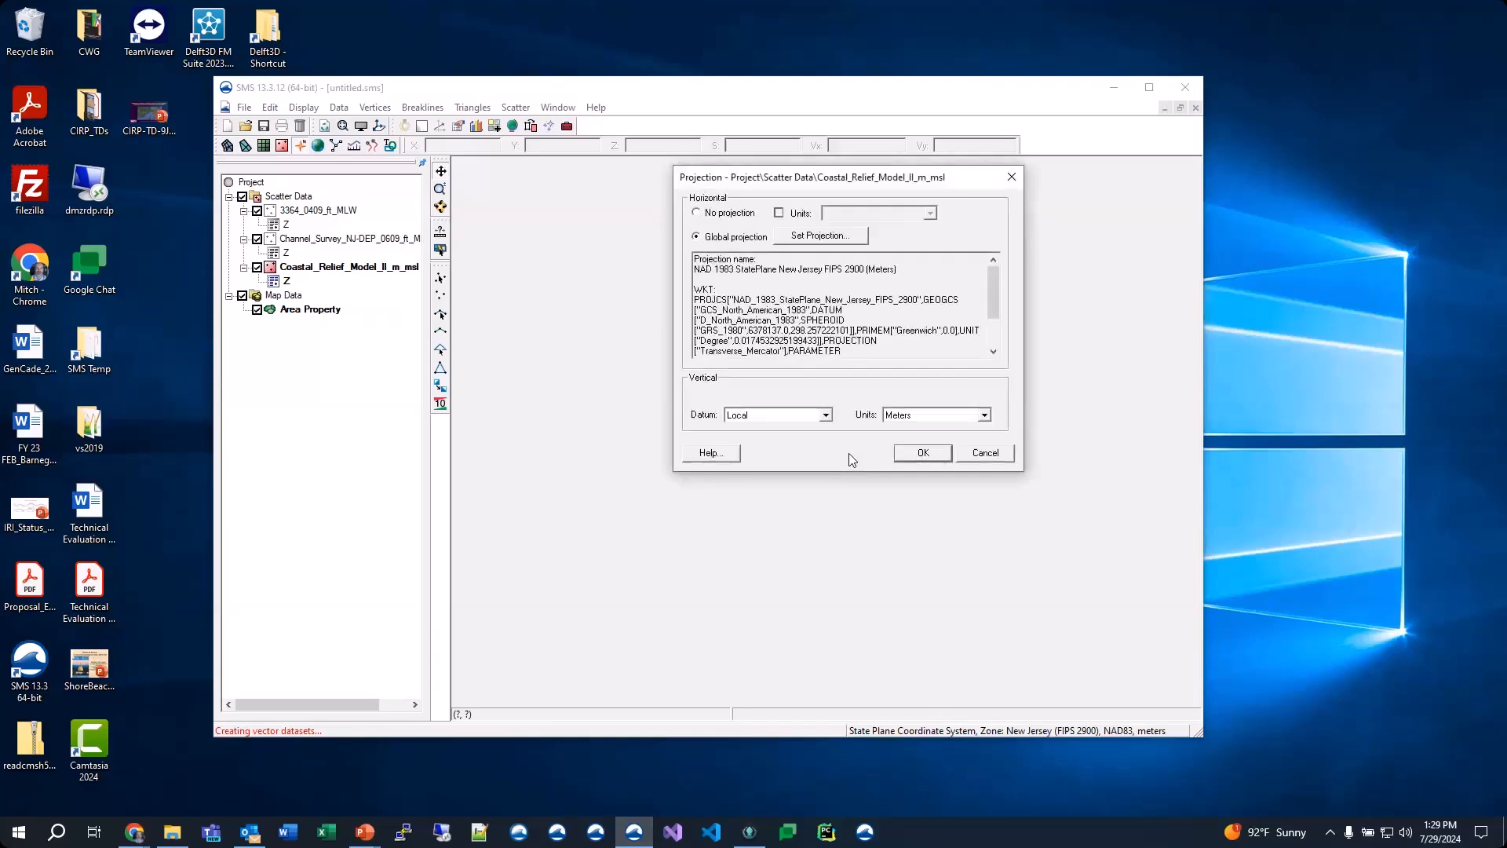
{"action": "left_click", "coordinate": [814, 237]}
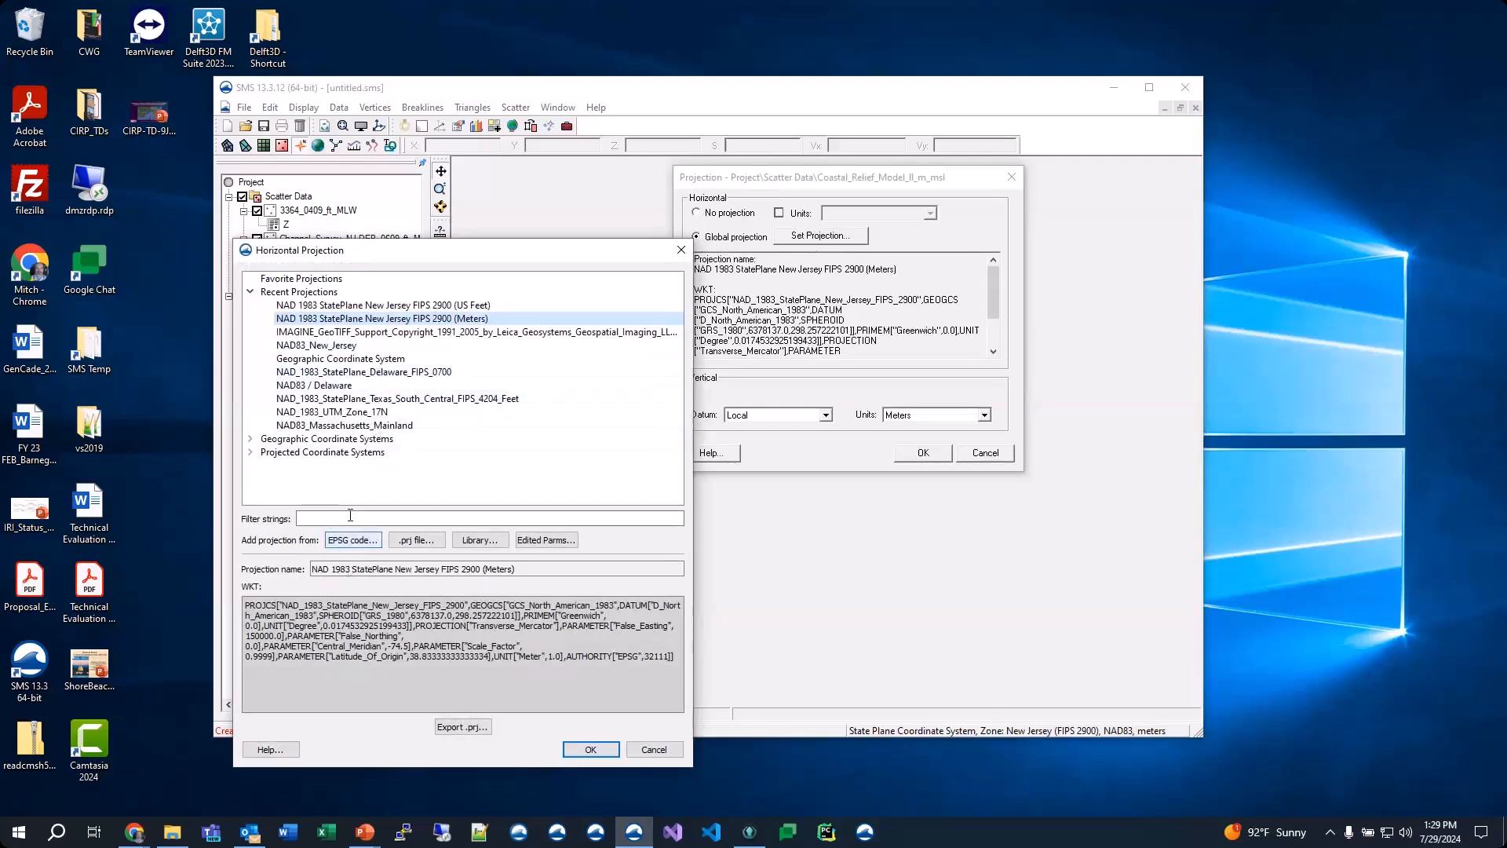
{"action": "left_click", "coordinate": [339, 359]}
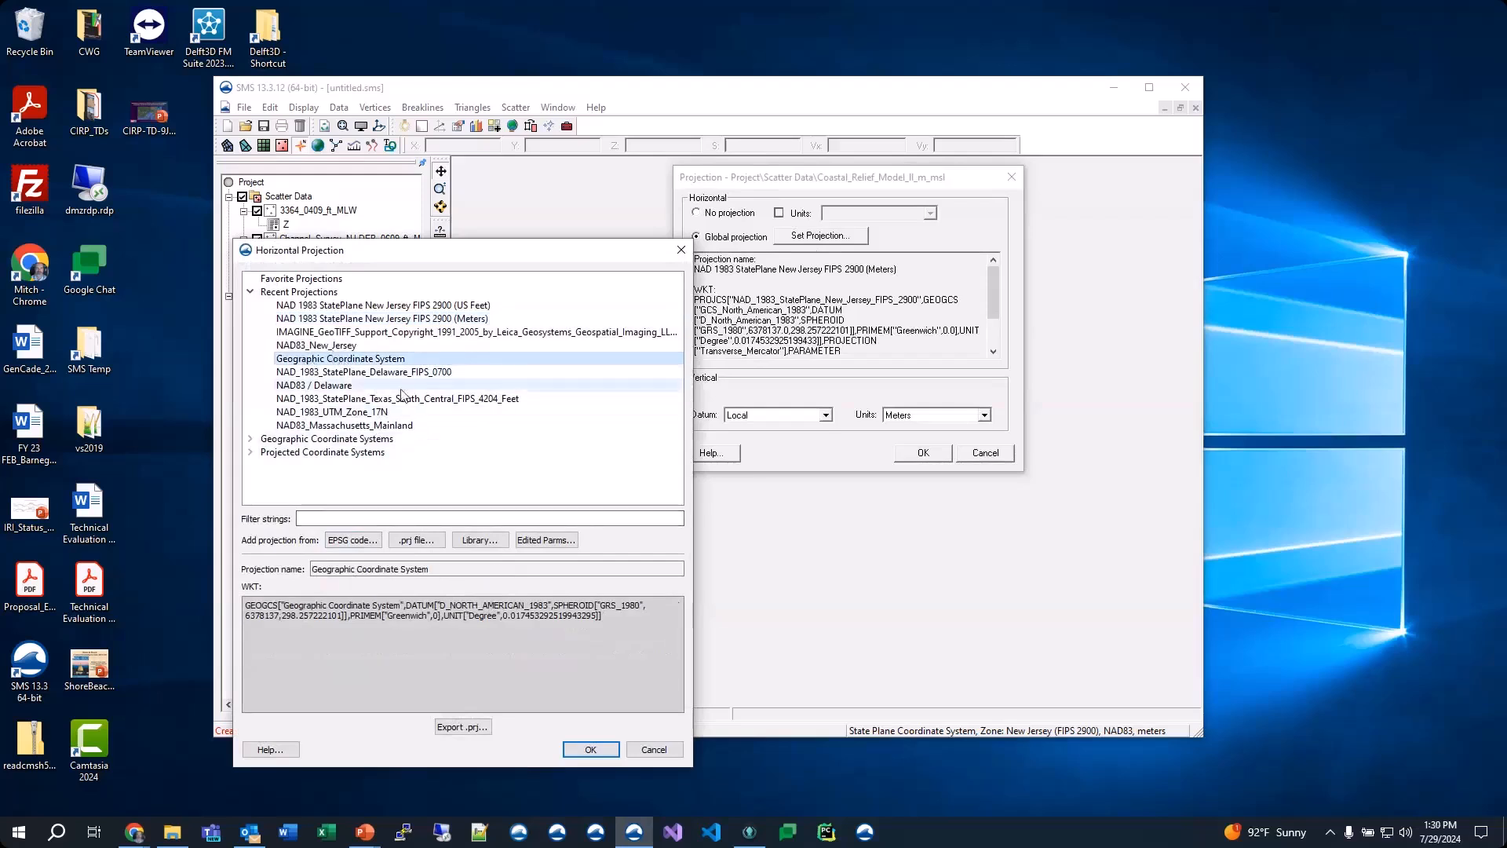
{"action": "left_click", "coordinate": [590, 750]}
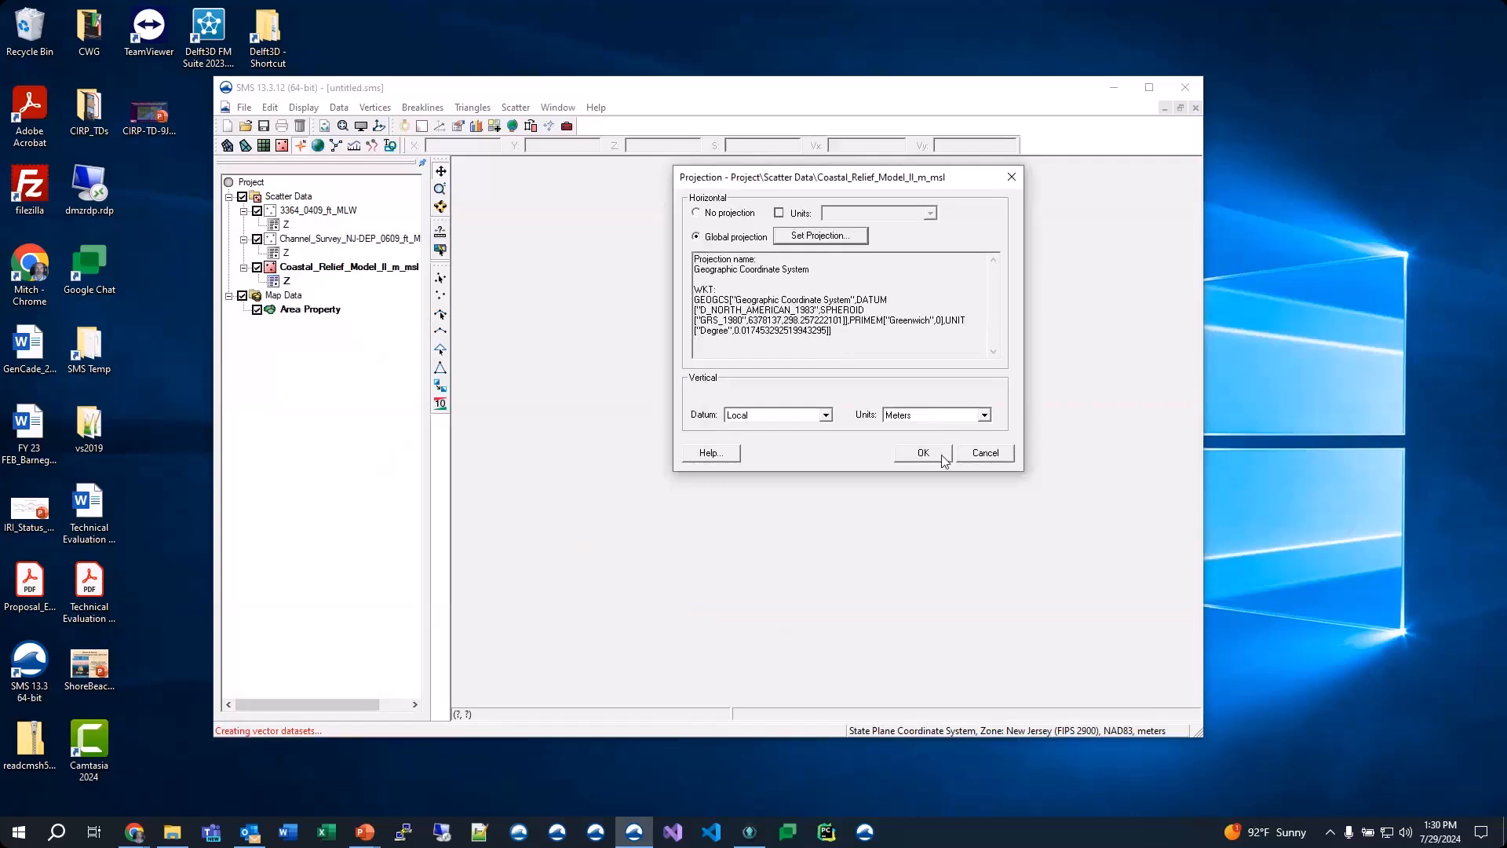
{"action": "left_click", "coordinate": [940, 454]}
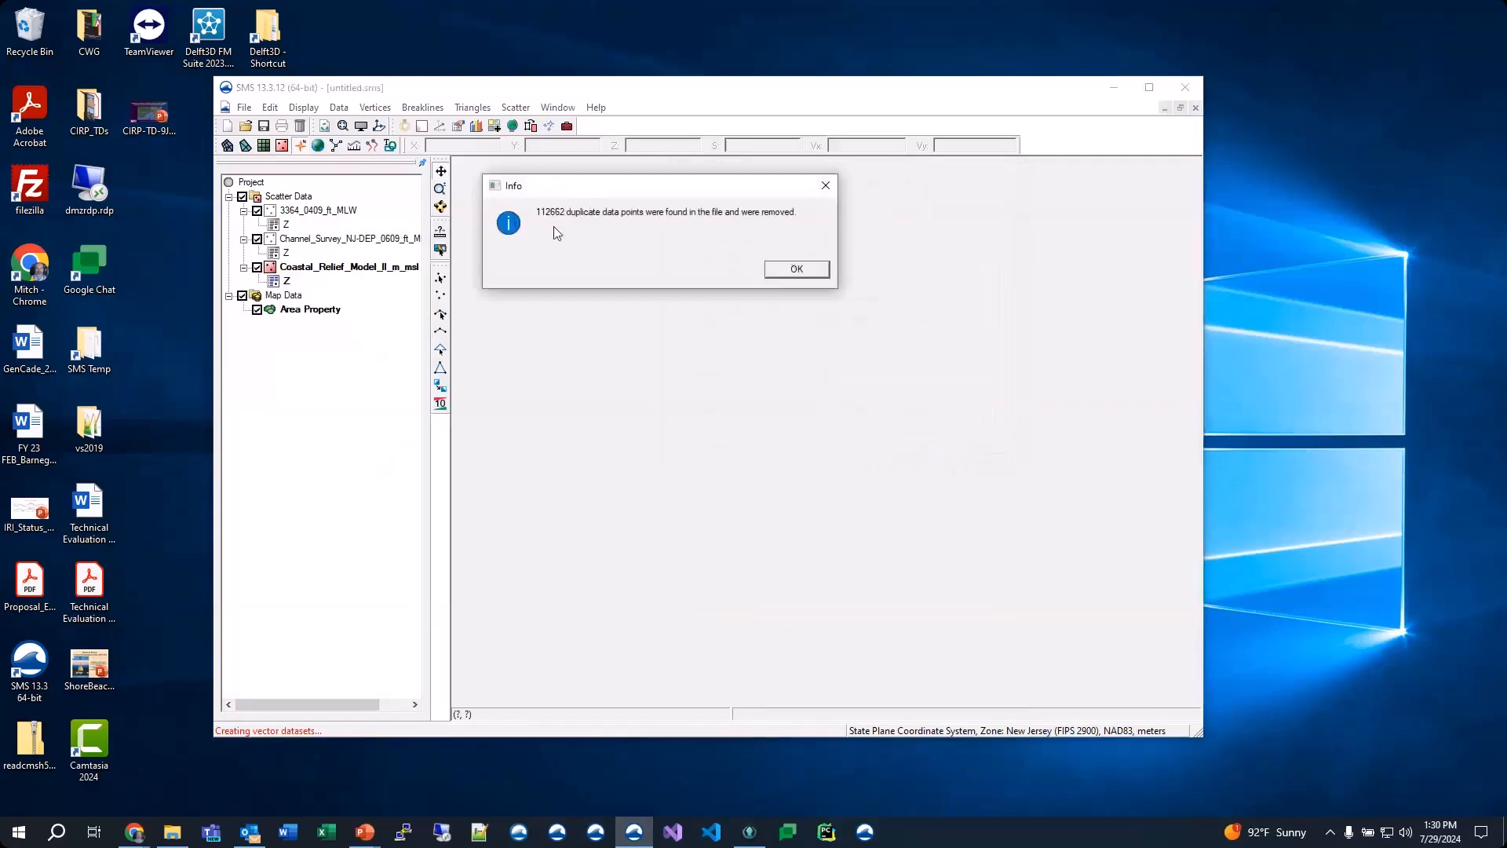
{"action": "left_click", "coordinate": [805, 271]}
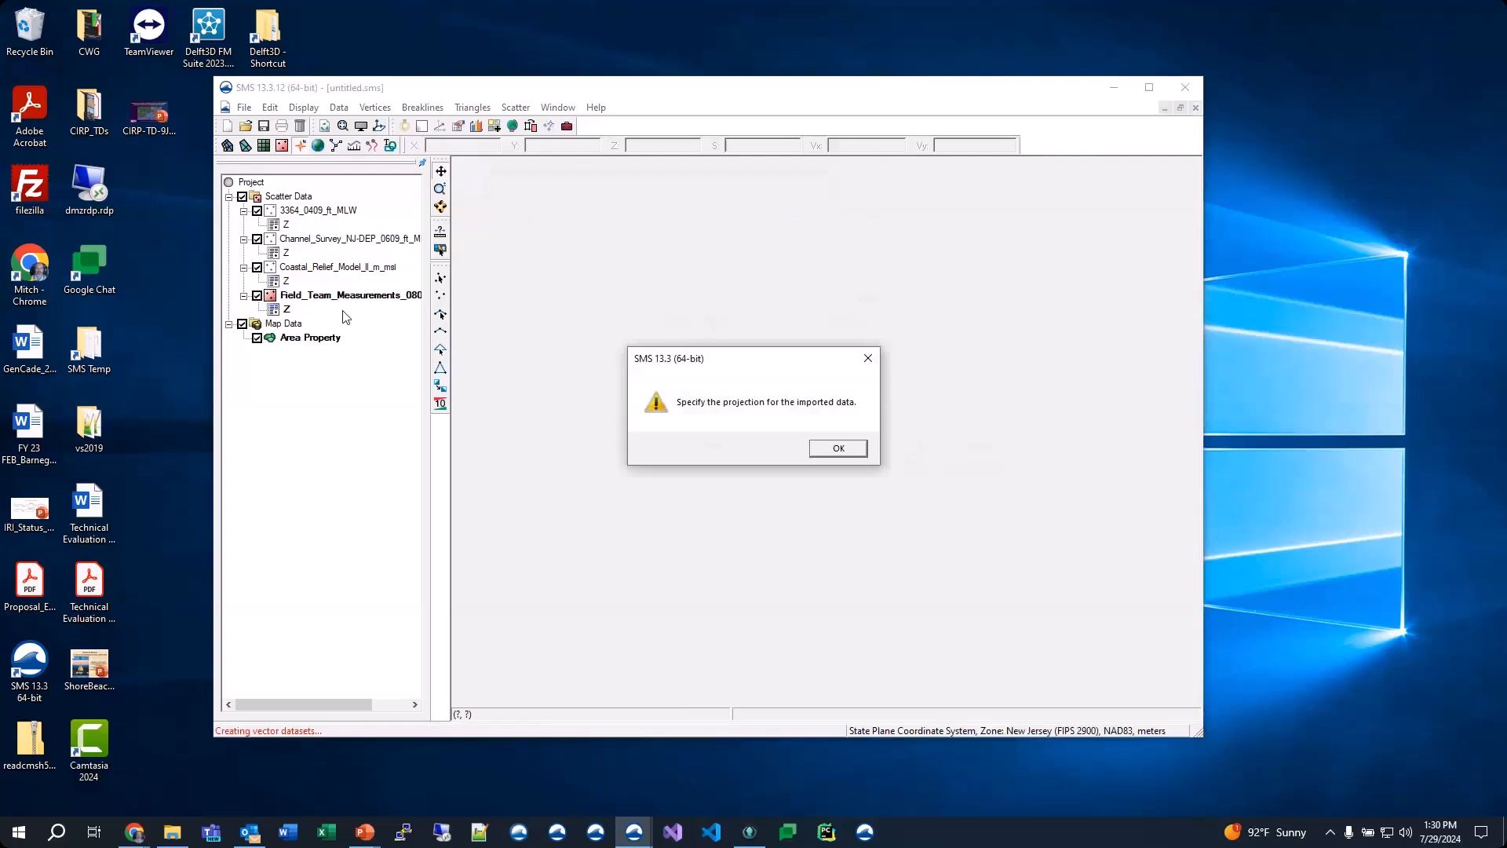
Step: Assign NAD 1983 StatePlane New Jersey FIPS 2900 (Meters) with vertical units in Meters to Field_Team_Measurements_0809_m_NAVD
{"action": "left_click", "coordinate": [837, 448]}
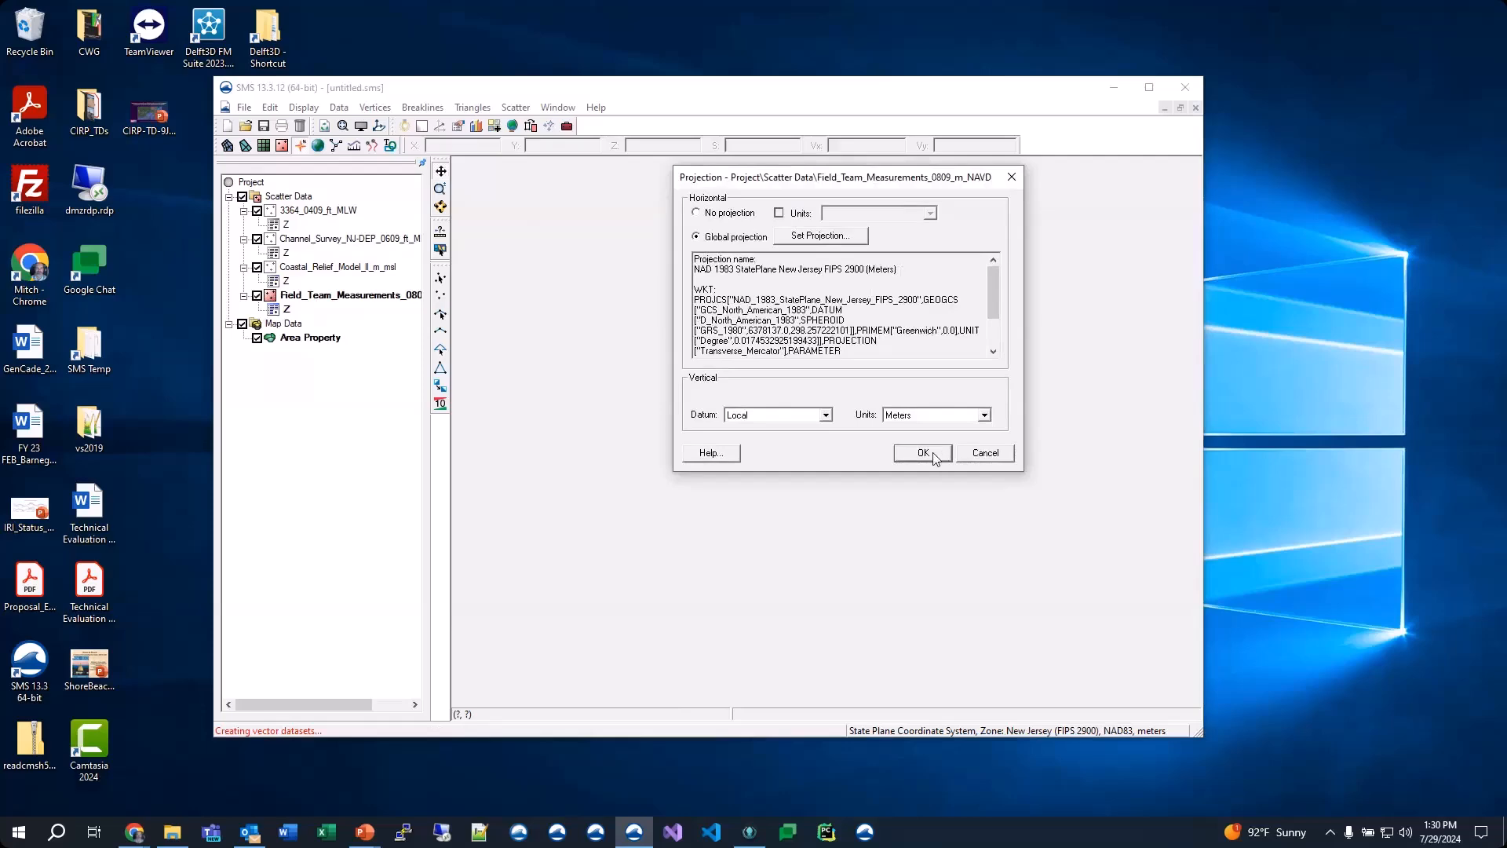
{"action": "left_click", "coordinate": [833, 238]}
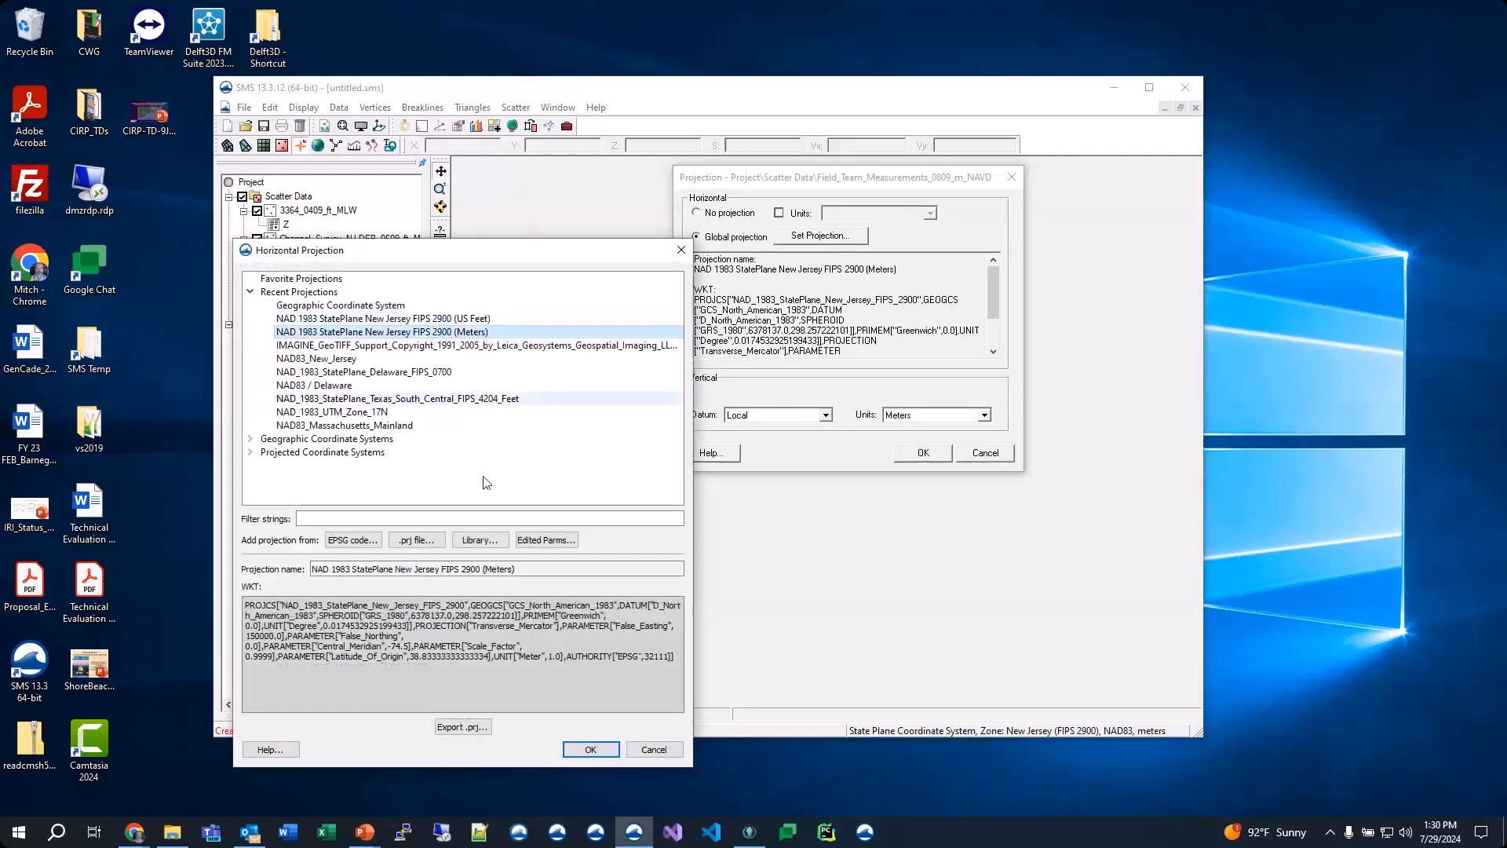
{"action": "left_click", "coordinate": [590, 749]}
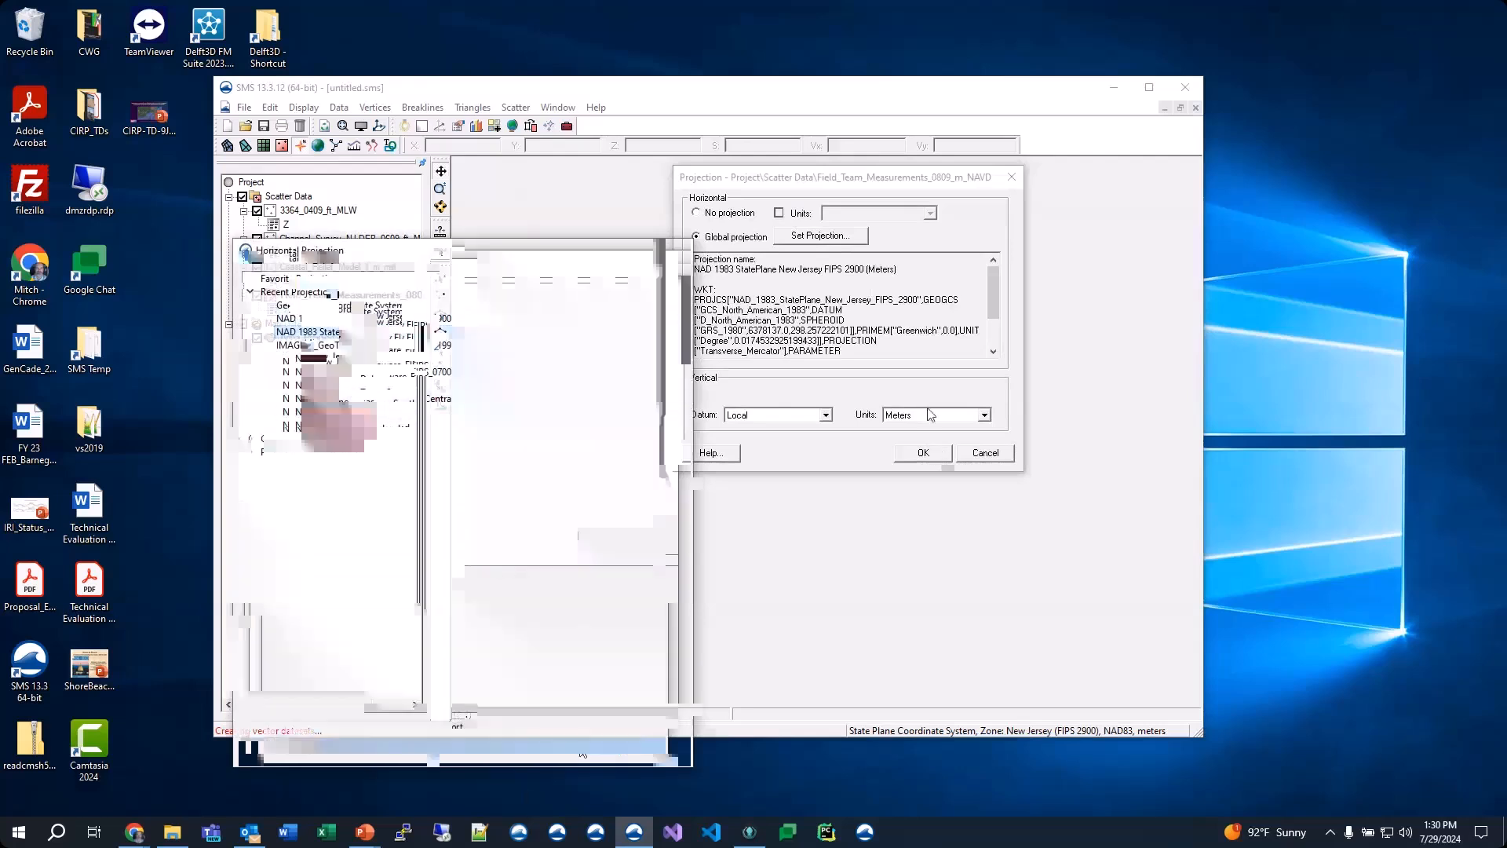
{"action": "left_click", "coordinate": [918, 454]}
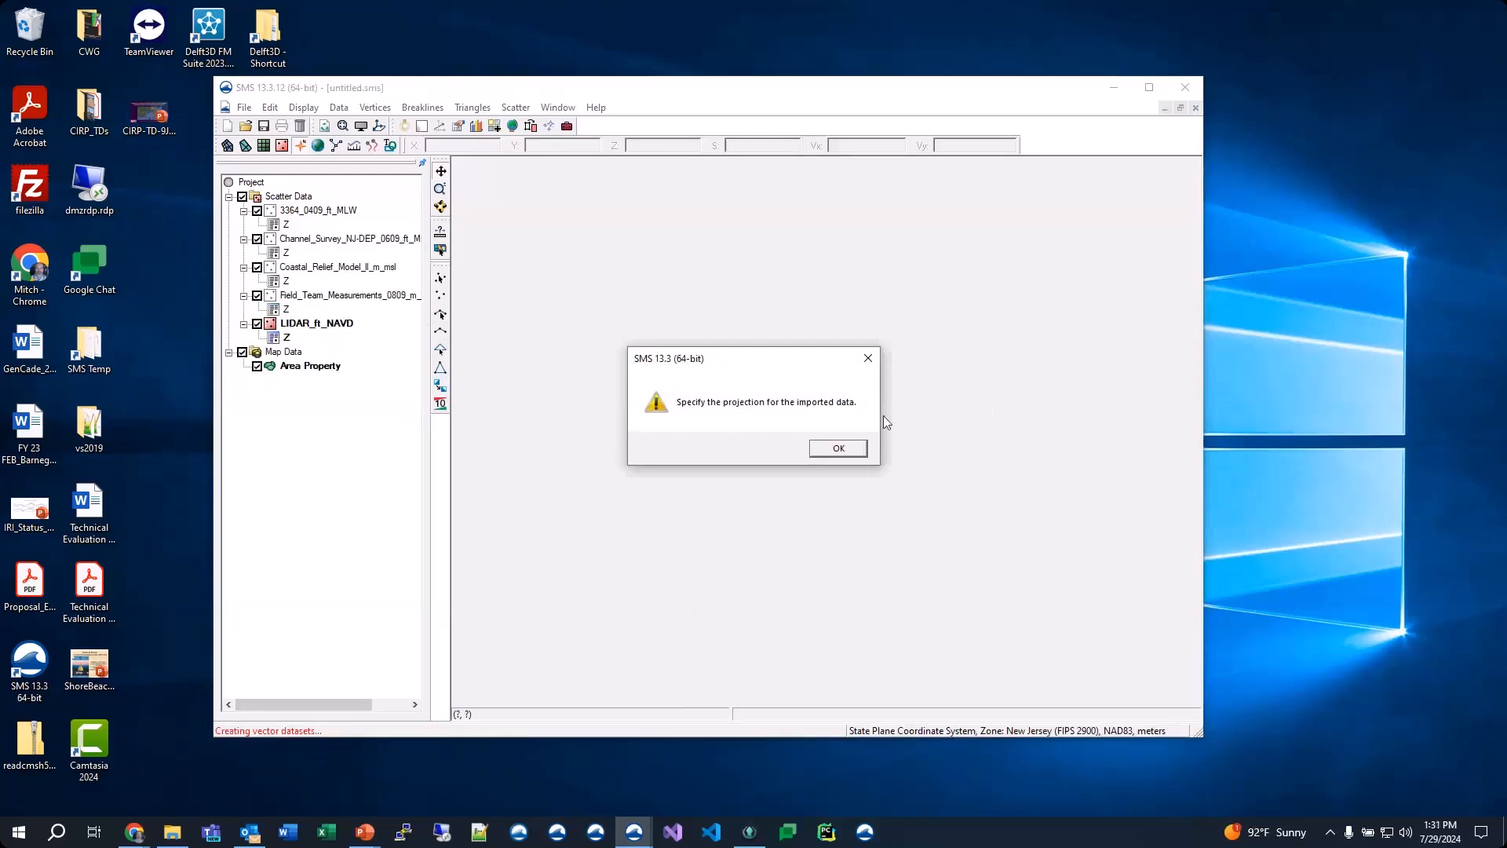
Step: Set the LIDAR_ft_NAVD horizontal projection to NAD 1983 StatePlane New Jersey FIPS 2900 (US Feet) and choose matching vertical units
{"action": "left_click", "coordinate": [838, 453]}
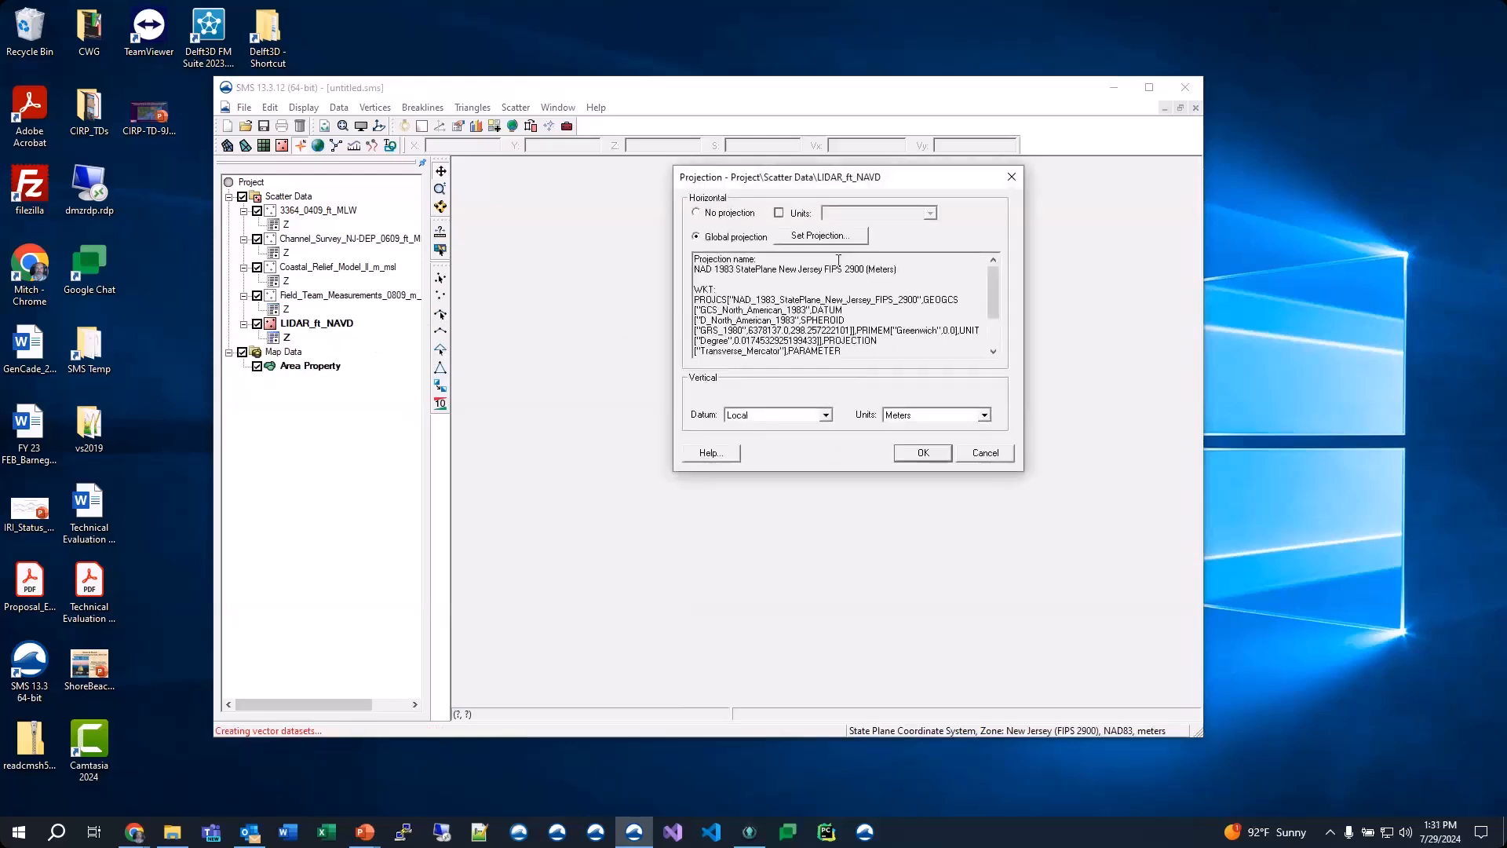
{"action": "left_click", "coordinate": [824, 237]}
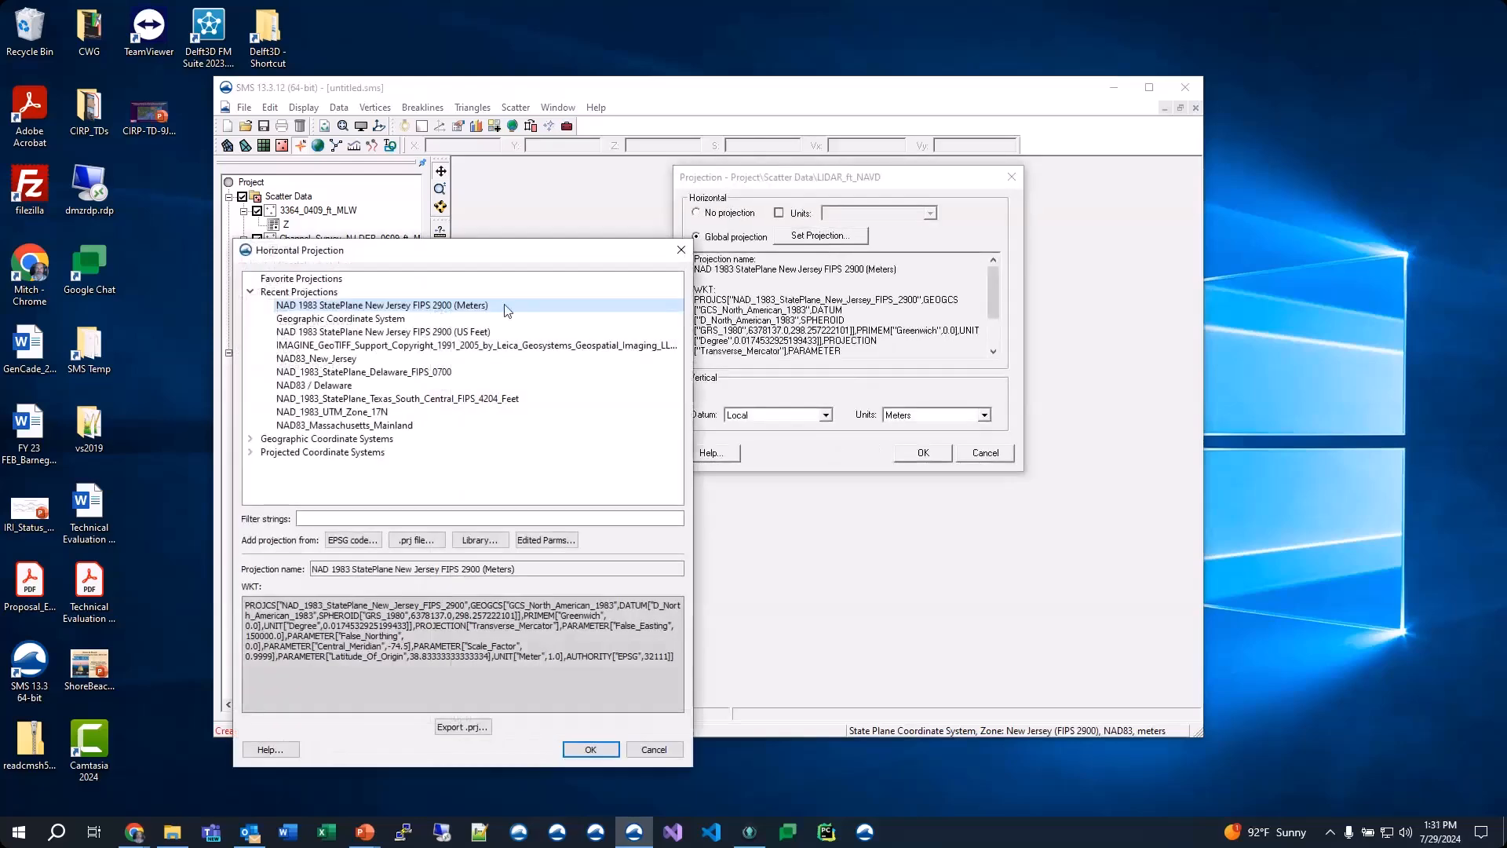
{"action": "left_click", "coordinate": [366, 332]}
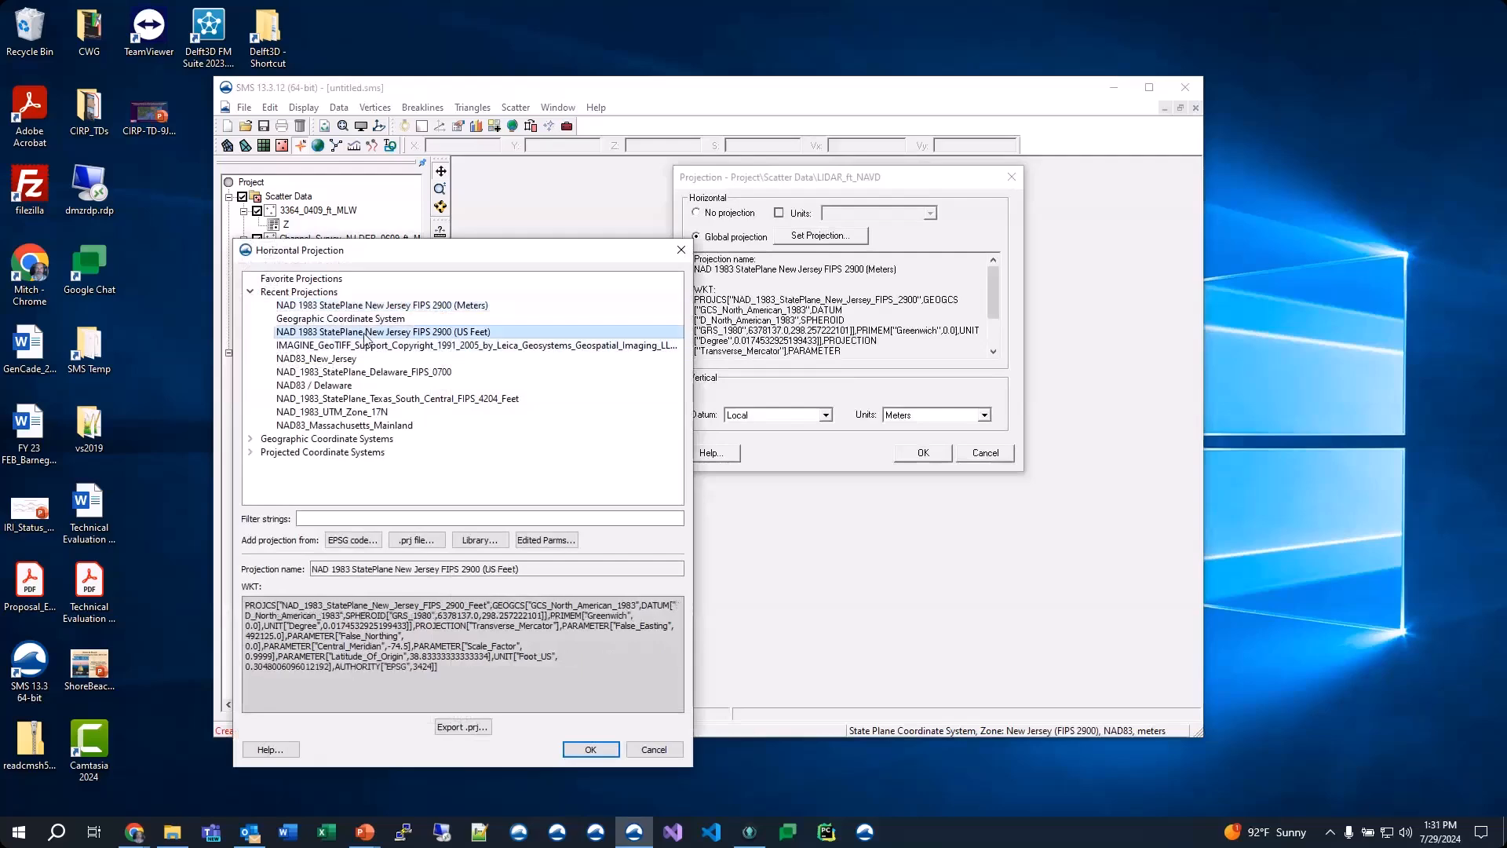
{"action": "left_click", "coordinate": [590, 749]}
{"action": "left_click", "coordinate": [954, 415]}
{"action": "left_click", "coordinate": [948, 431]}
{"action": "left_click", "coordinate": [924, 452]}
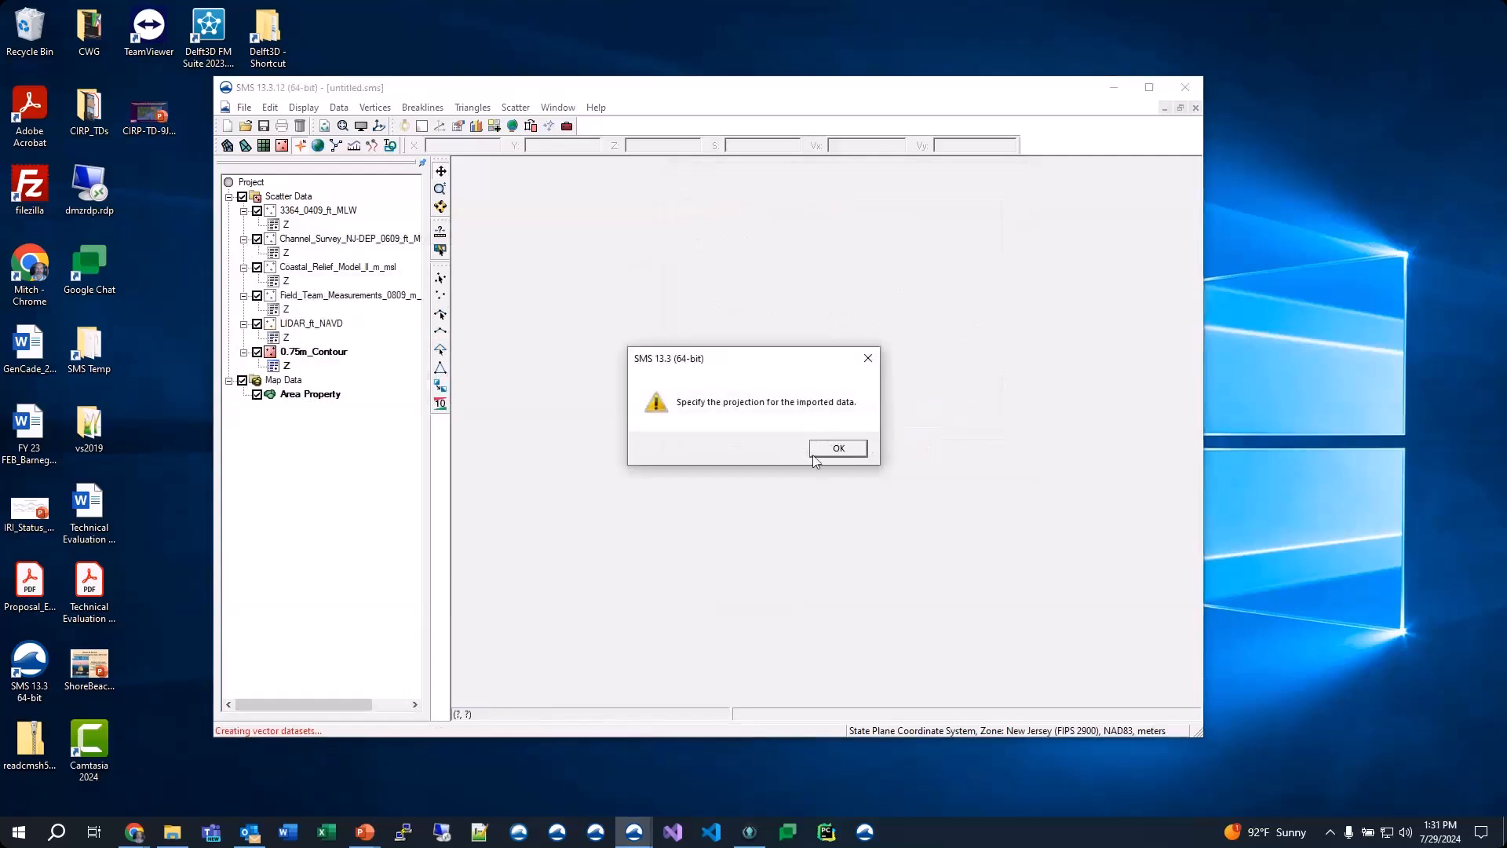
Step: Accept NAD 1983 StatePlane New Jersey FIPS 2900 (Meters) with vertical units in Meters for the 0.75m_Contour scatter data
{"action": "left_click", "coordinate": [848, 451]}
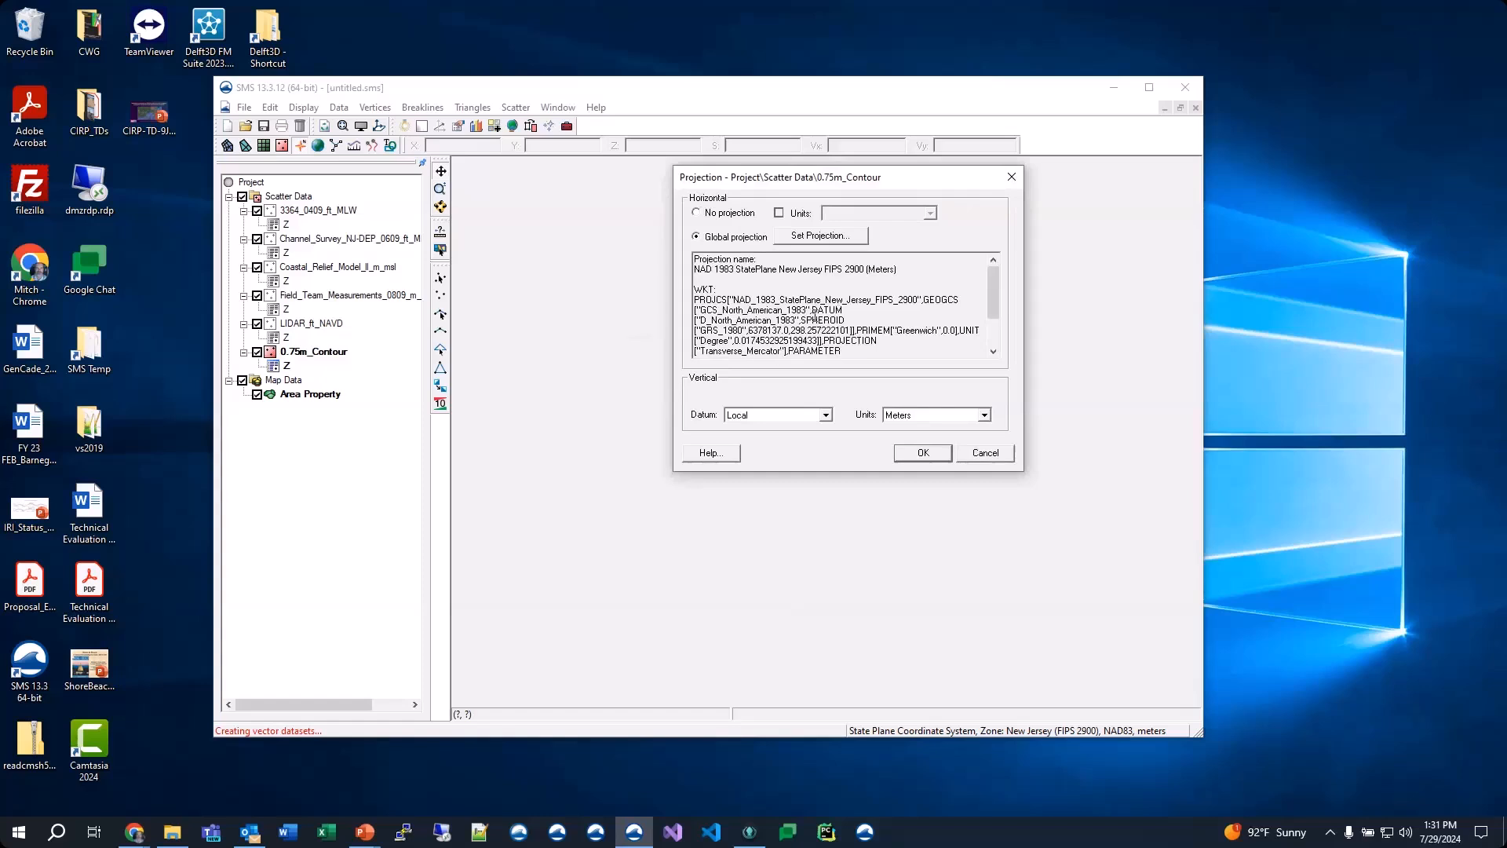
{"action": "left_click", "coordinate": [929, 453]}
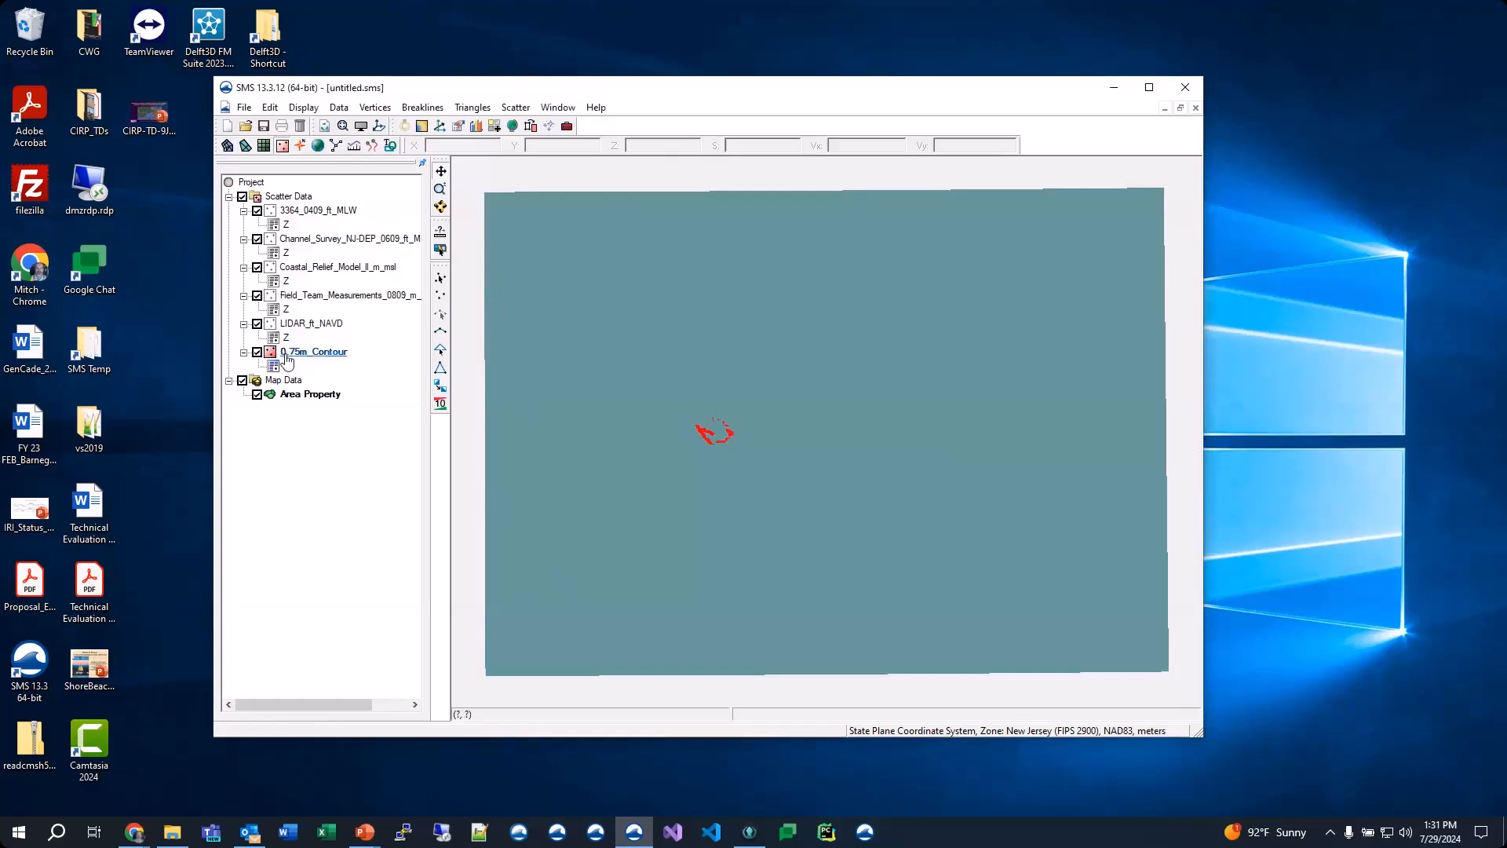
Step: Activate the imported scatter sets one after another to examine the location and extent of each survey
{"action": "left_click", "coordinate": [306, 326]}
{"action": "left_click", "coordinate": [310, 297]}
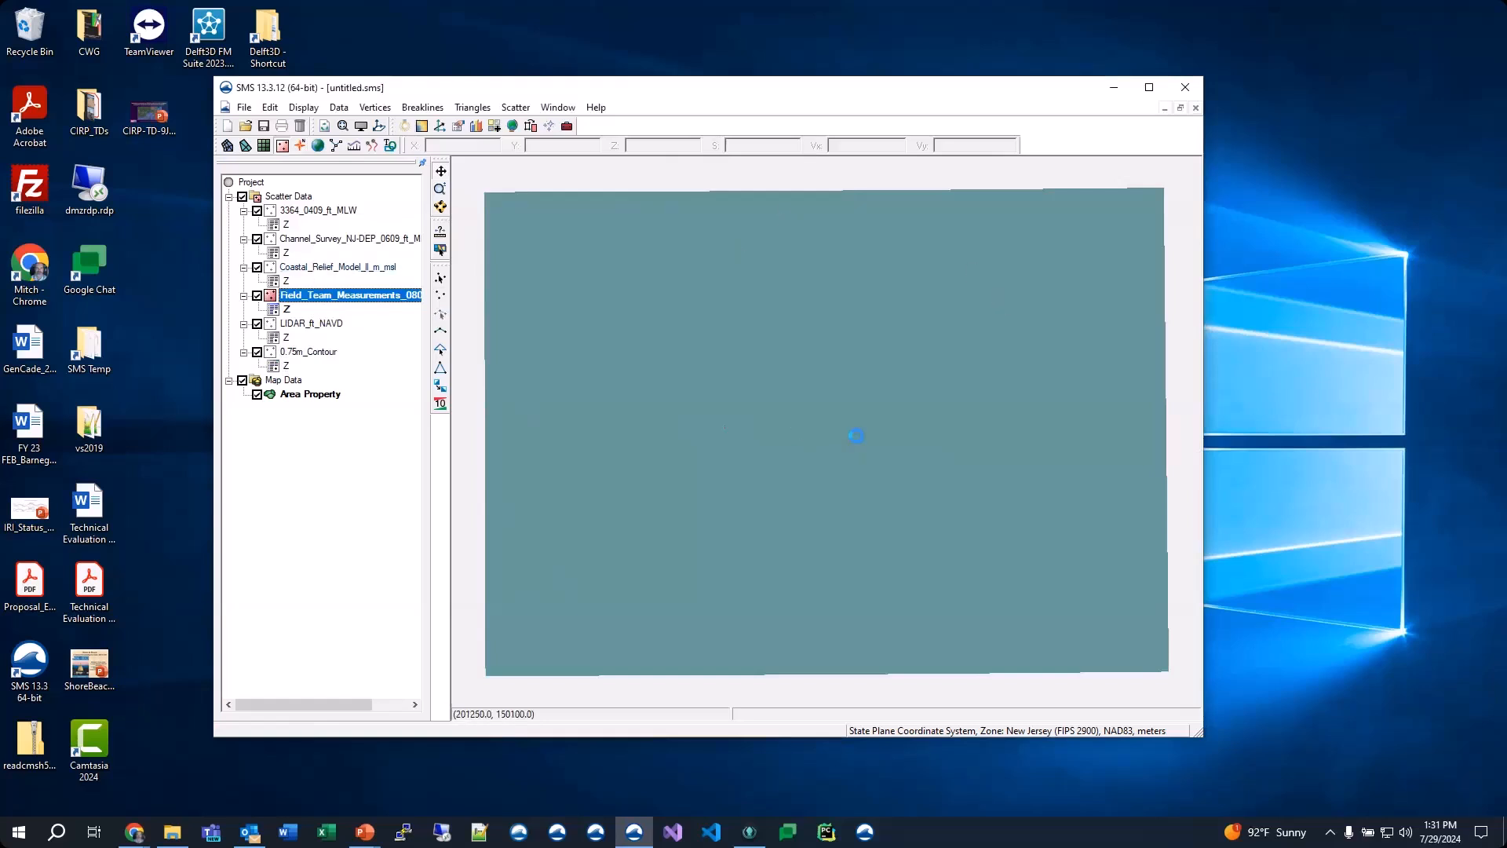
{"action": "scroll", "coordinate": [858, 438], "scroll_direction": "up", "scroll_amount": 1}
{"action": "scroll", "coordinate": [858, 438], "scroll_direction": "up", "scroll_amount": 2}
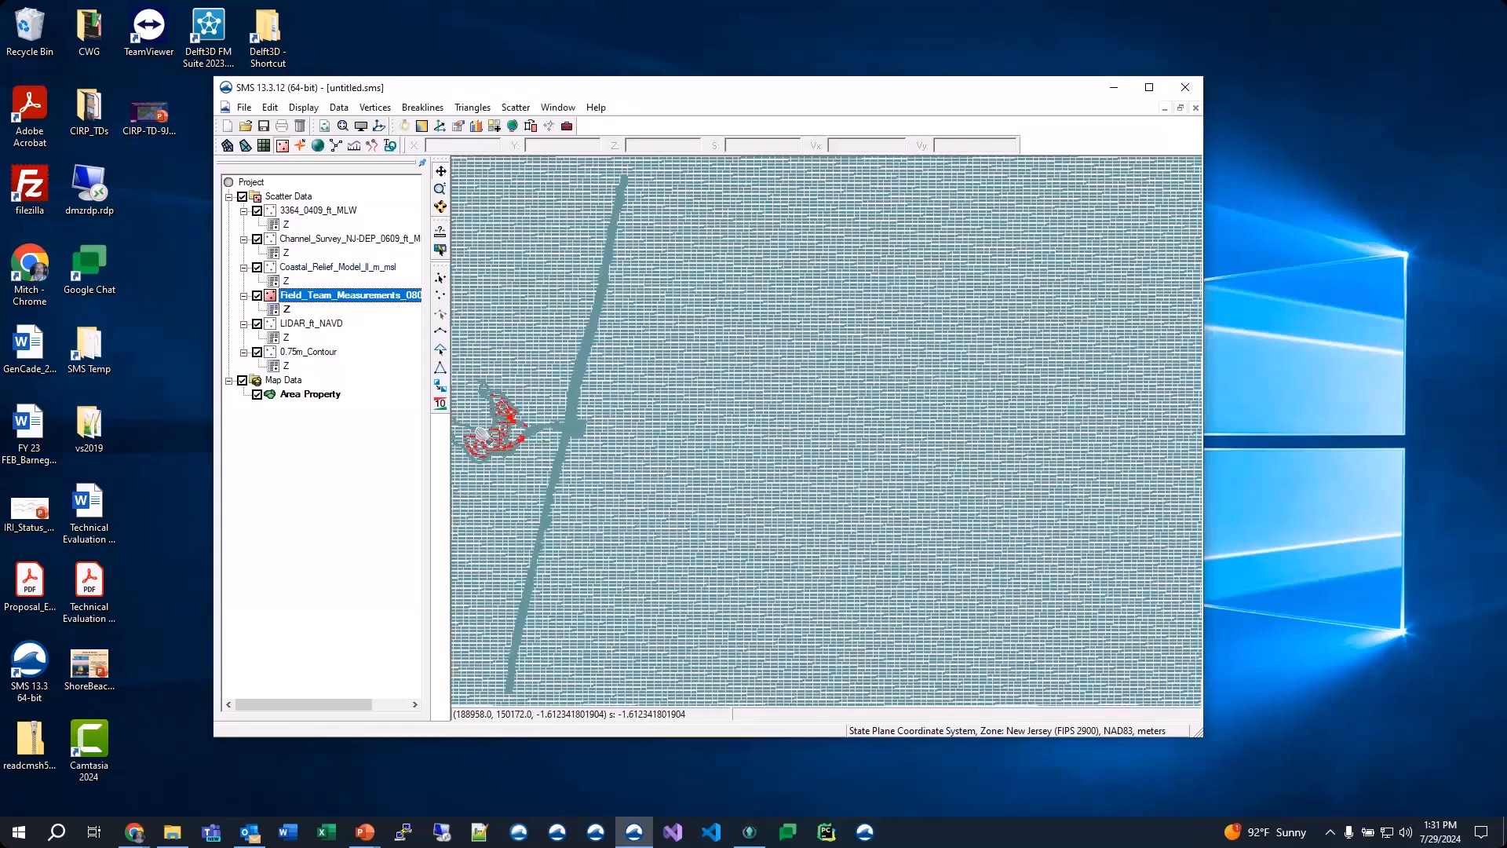
{"action": "scroll", "coordinate": [482, 434], "scroll_direction": "up", "scroll_amount": 1}
{"action": "scroll", "coordinate": [482, 434], "scroll_direction": "down", "scroll_amount": 3}
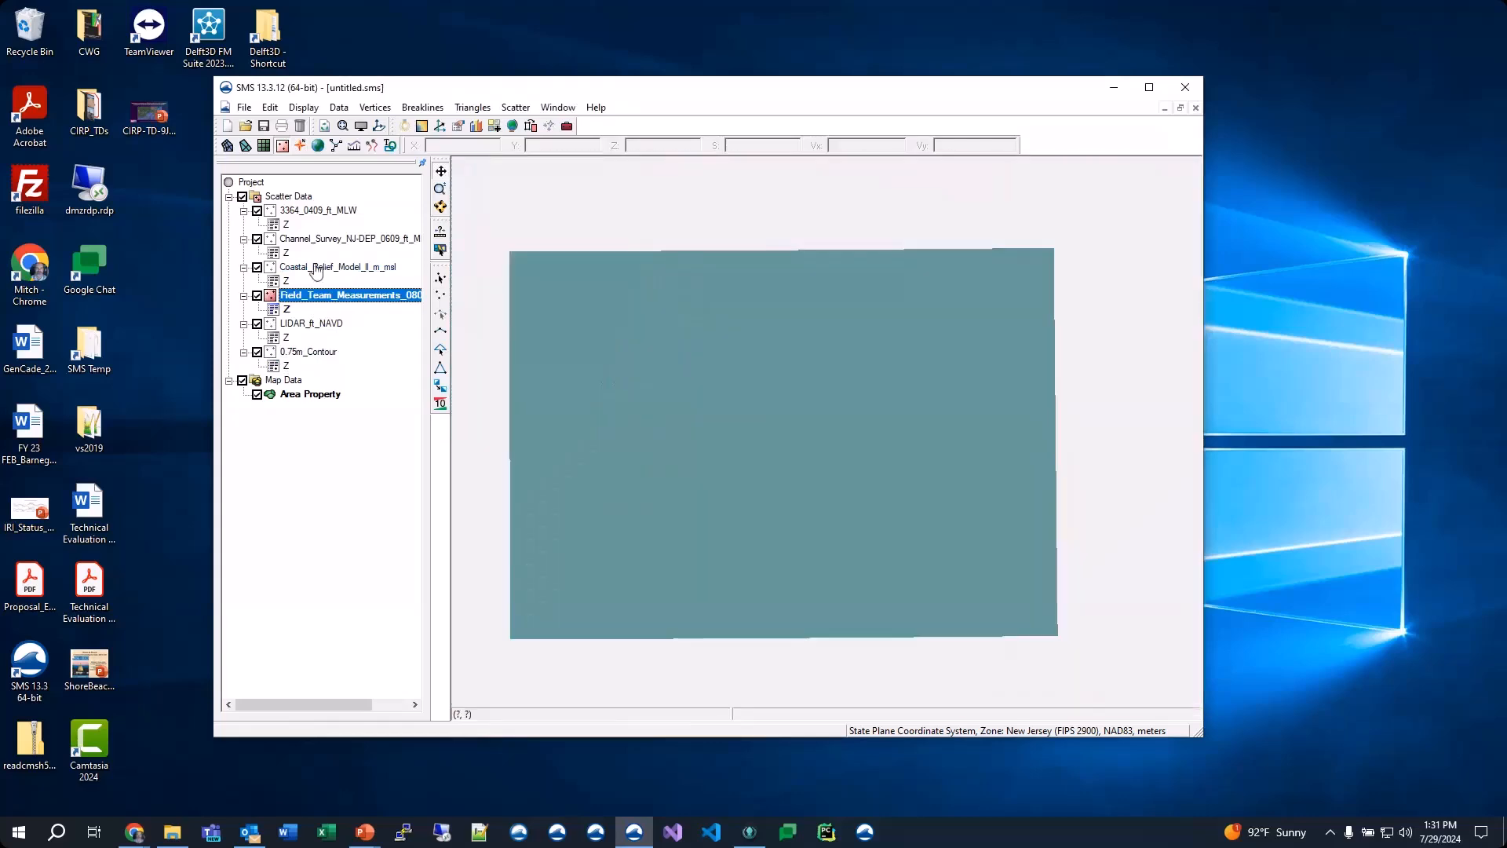
{"action": "left_click", "coordinate": [320, 267]}
{"action": "left_click", "coordinate": [310, 240]}
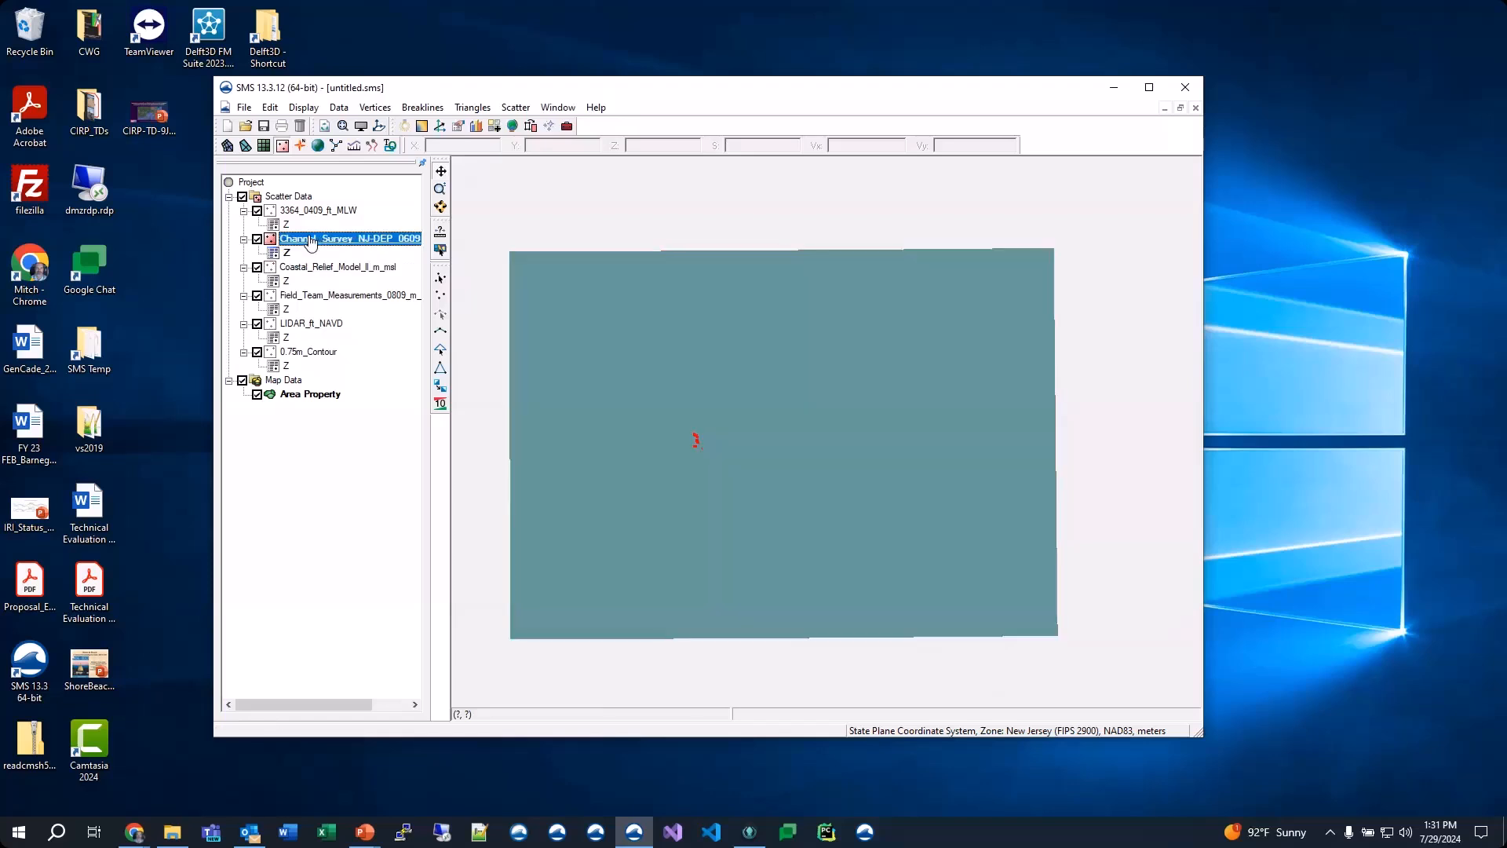
{"action": "left_click", "coordinate": [297, 212]}
{"action": "left_click", "coordinate": [306, 239]}
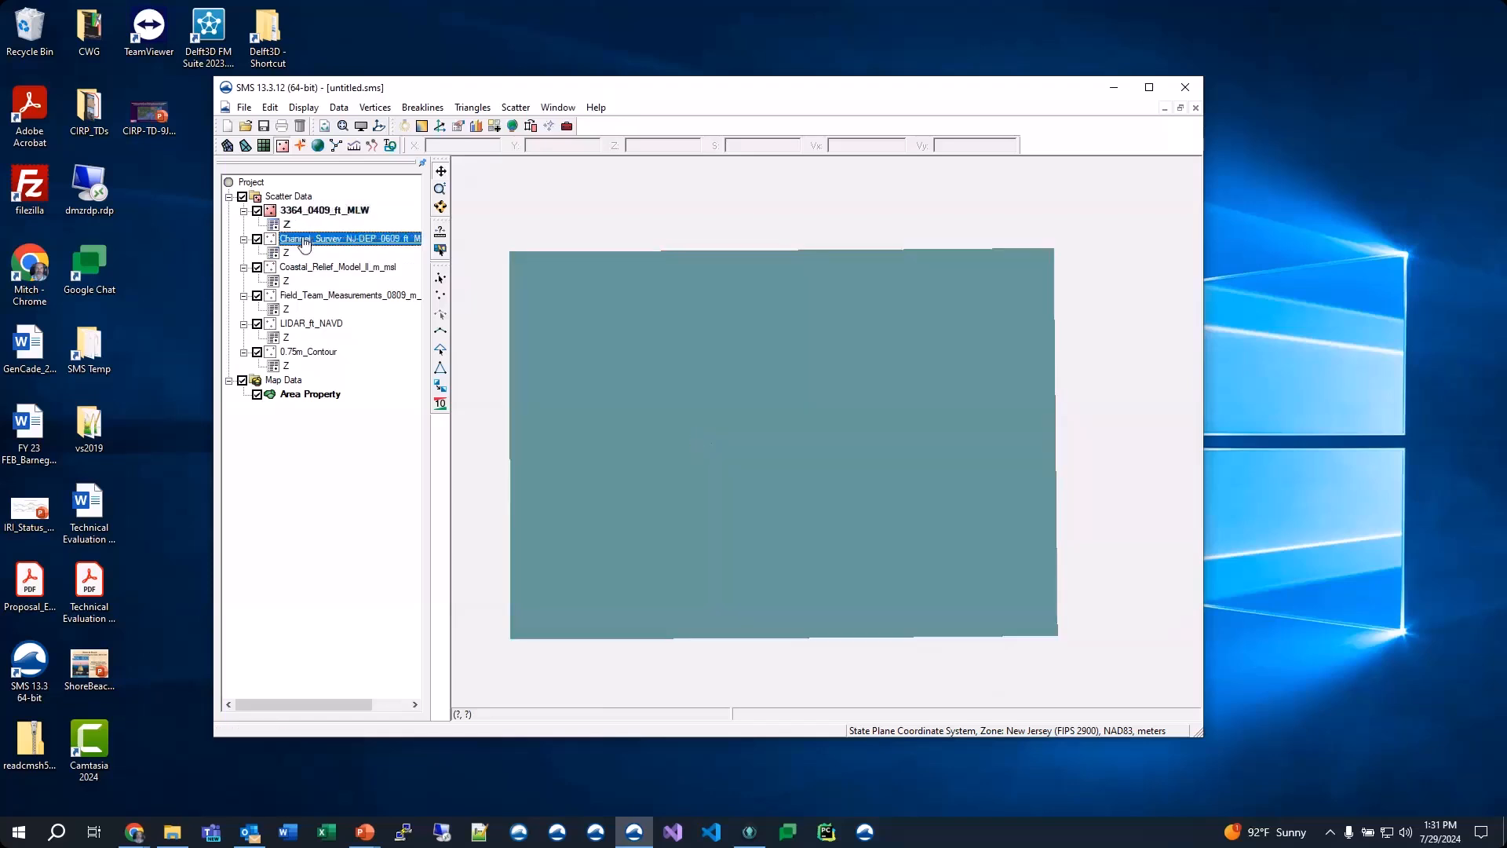
{"action": "left_click", "coordinate": [317, 268]}
{"action": "left_click", "coordinate": [320, 298]}
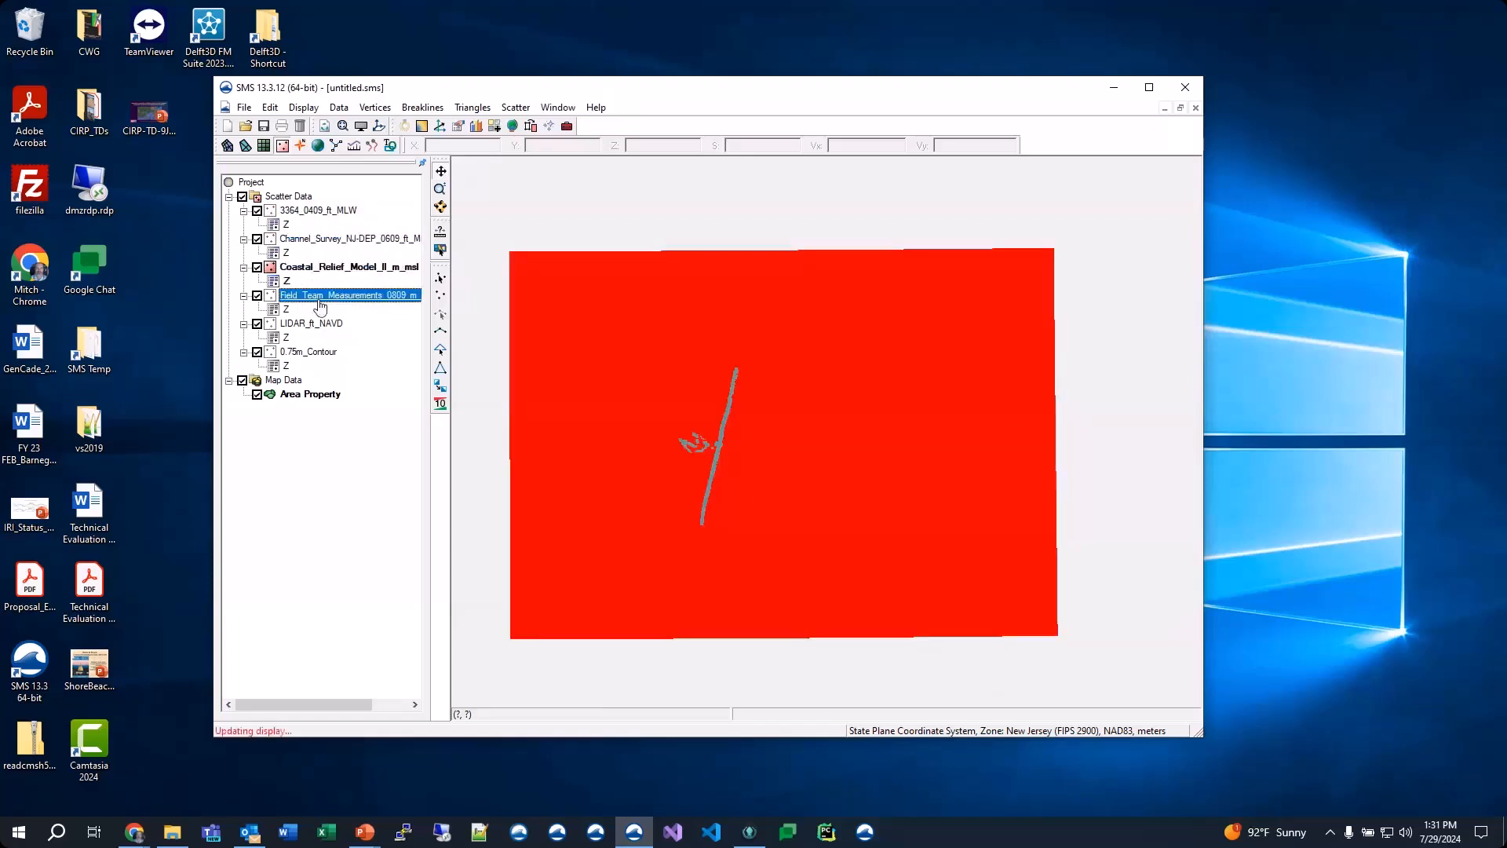
{"action": "left_click", "coordinate": [309, 325]}
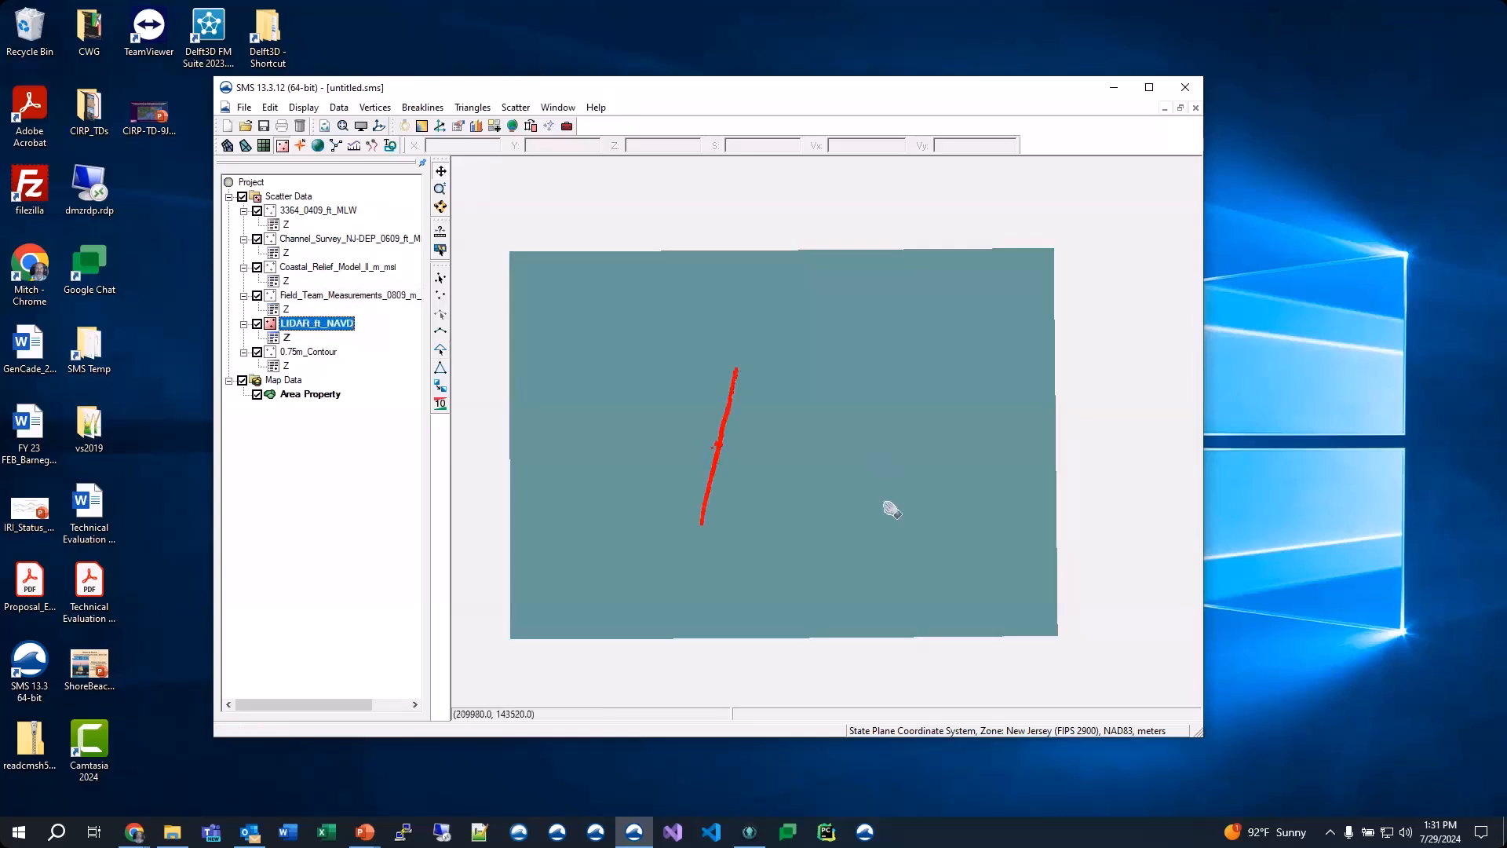
Step: Zoom in around the LIDAR strip and the inlet surveys to examine how the scatter sets line up, and return to a wider view
{"action": "left_click", "coordinate": [439, 192]}
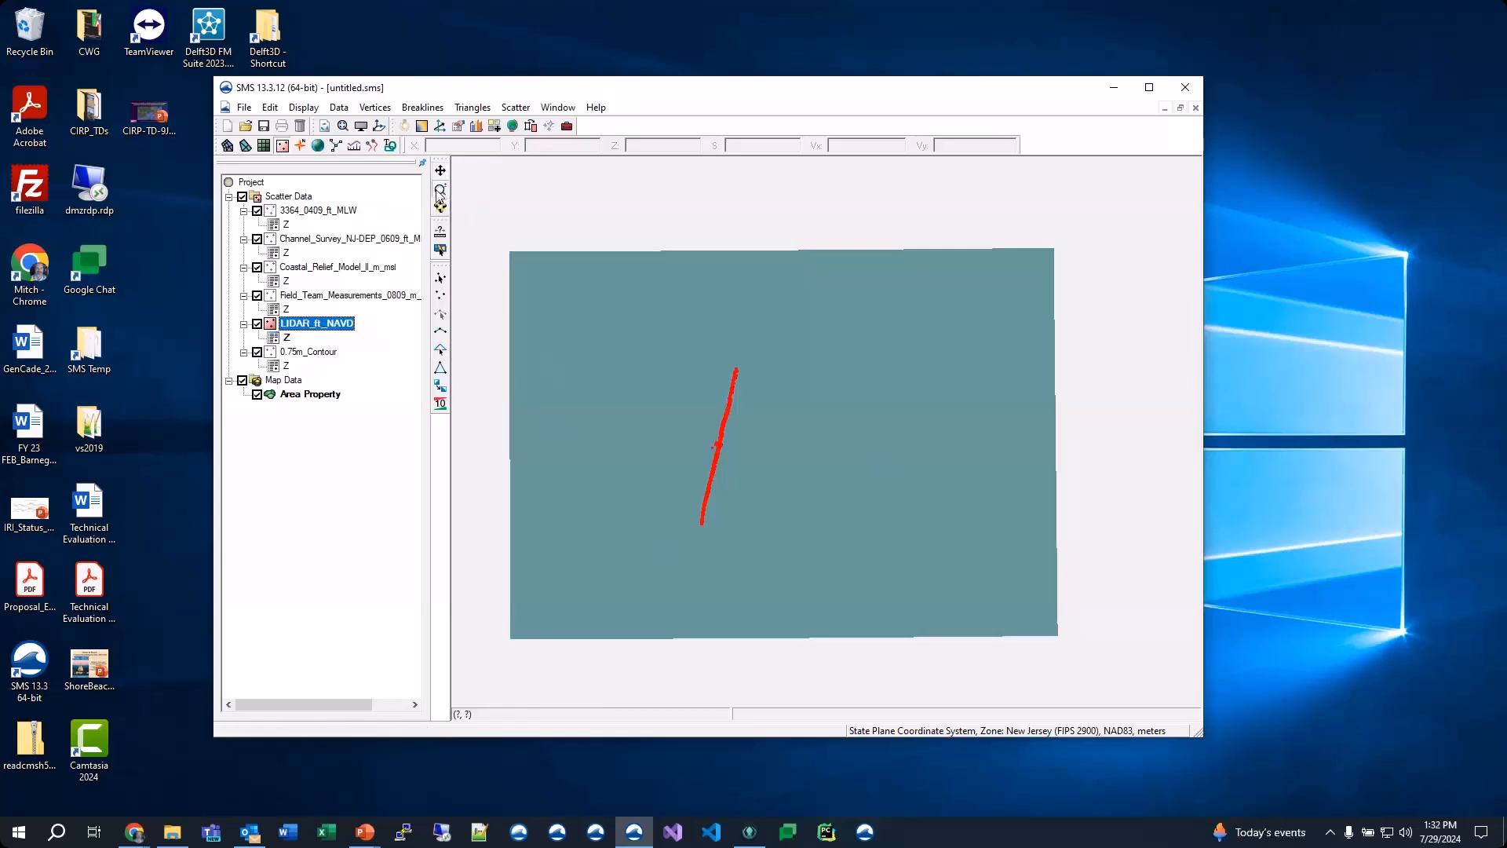
{"action": "left_click_drag", "start_coordinate": [663, 350], "coordinate": [763, 537]}
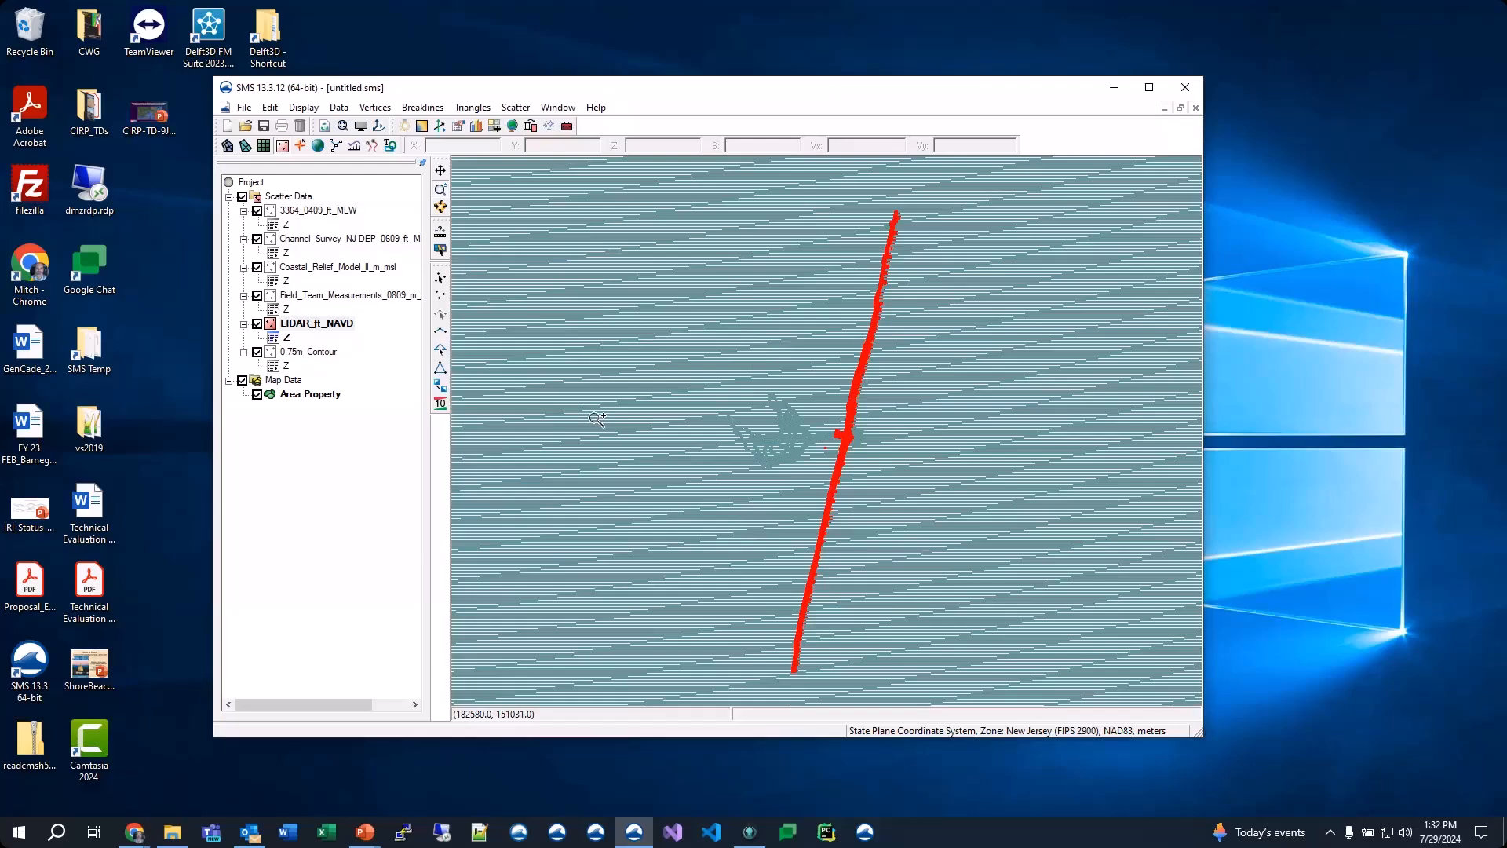
{"action": "scroll", "coordinate": [649, 431], "scroll_direction": "up", "scroll_amount": 1}
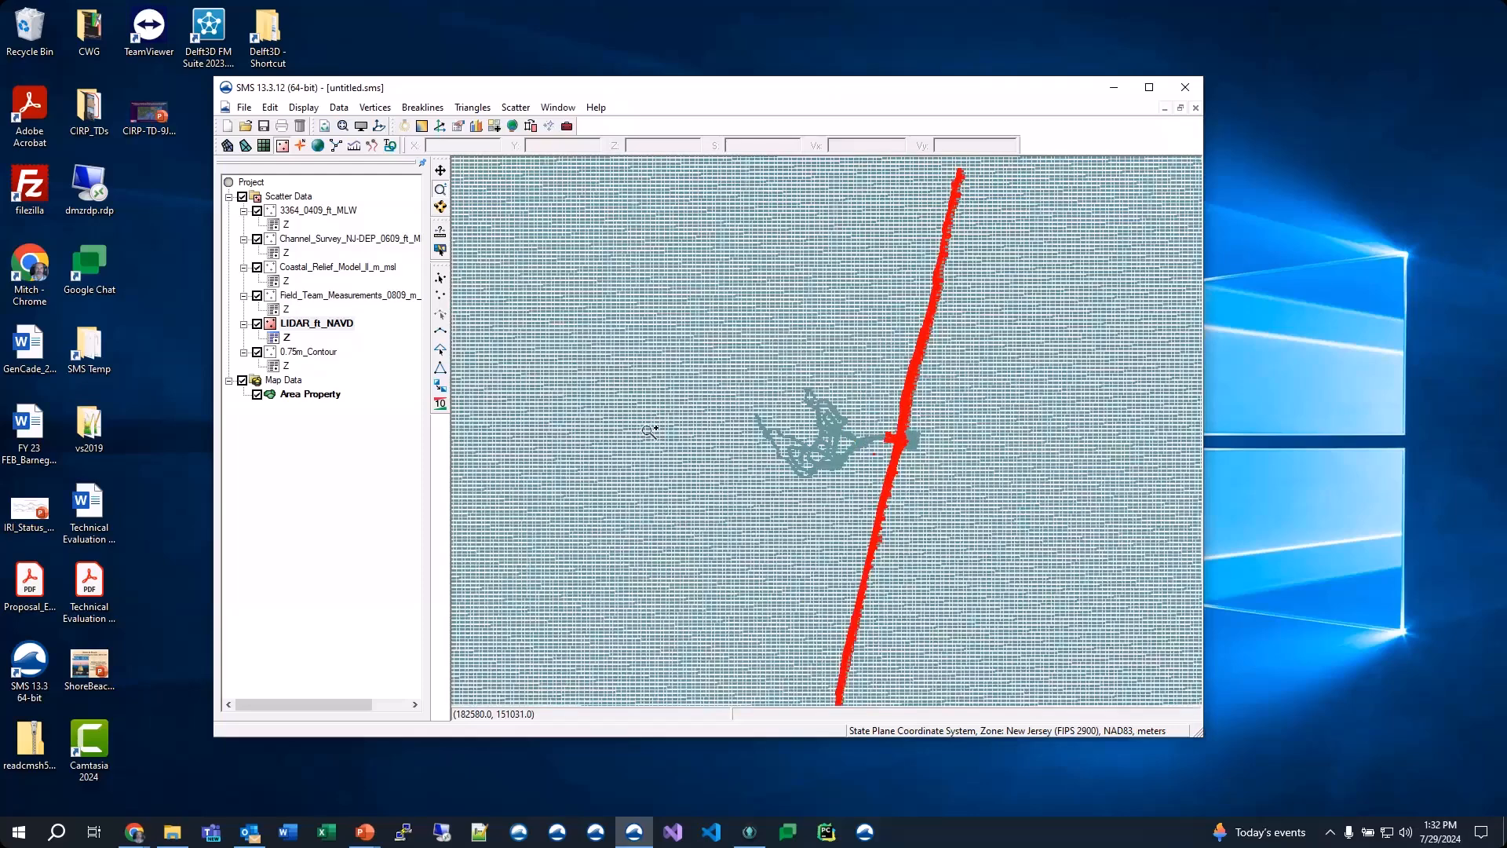
{"action": "scroll", "coordinate": [883, 454], "scroll_direction": "up", "scroll_amount": 3}
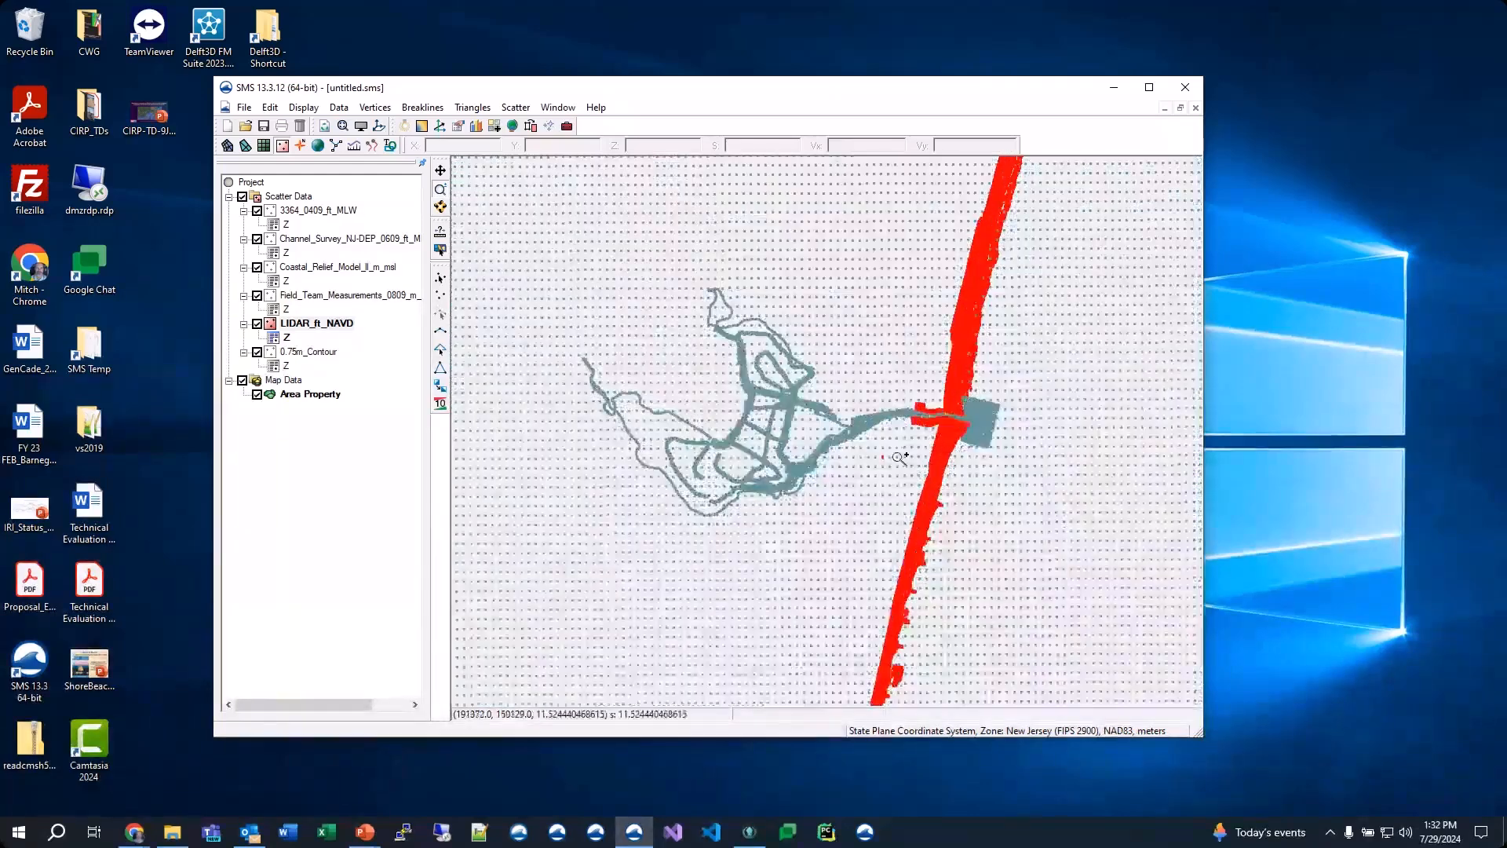
{"action": "scroll", "coordinate": [598, 424], "scroll_direction": "down", "scroll_amount": 2}
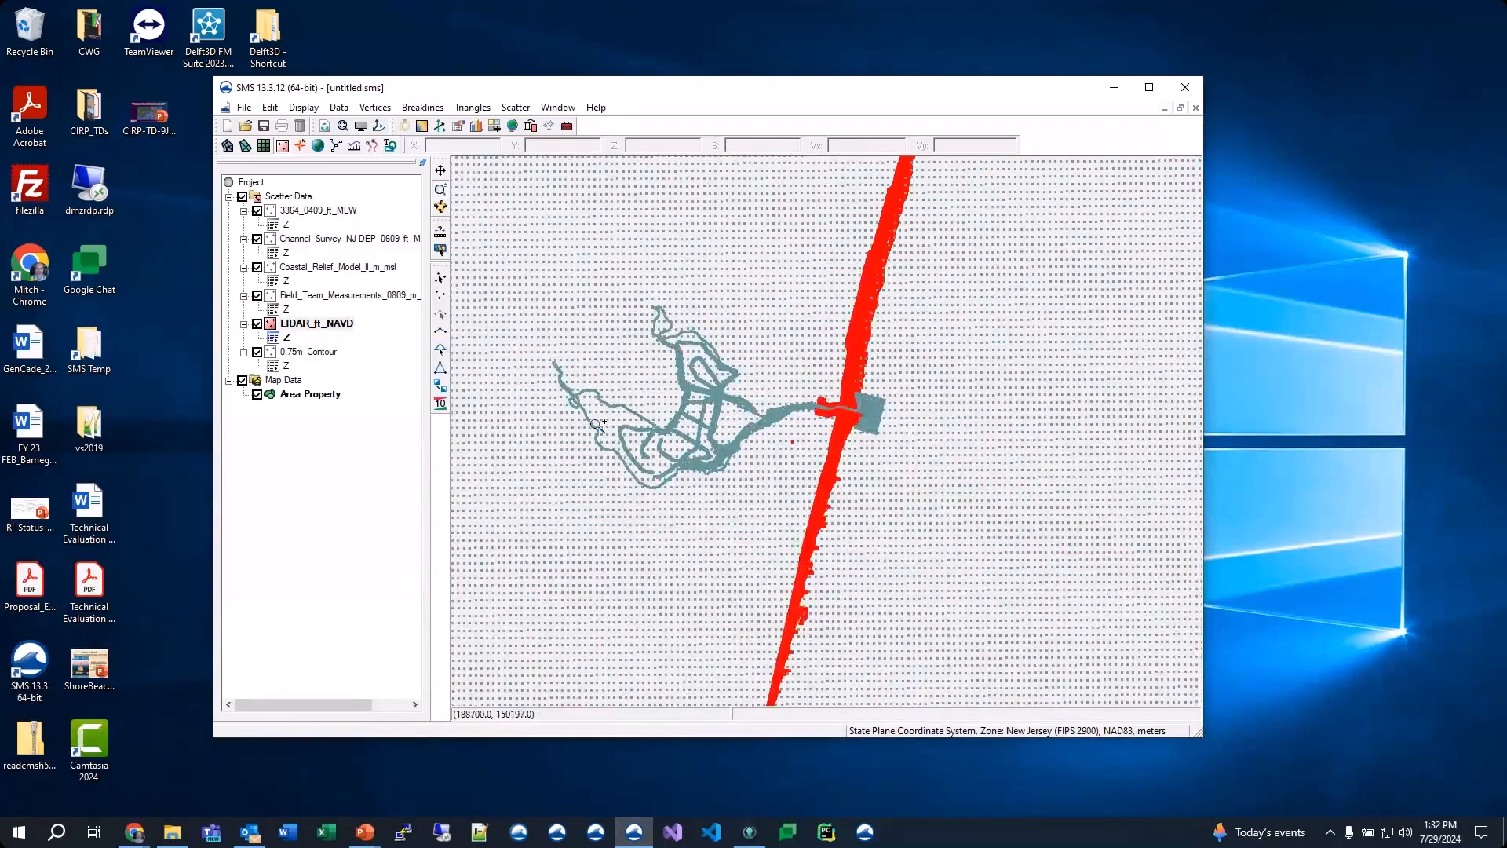
{"action": "scroll", "coordinate": [585, 425], "scroll_direction": "down", "scroll_amount": 1}
{"action": "scroll", "coordinate": [571, 425], "scroll_direction": "down", "scroll_amount": 3}
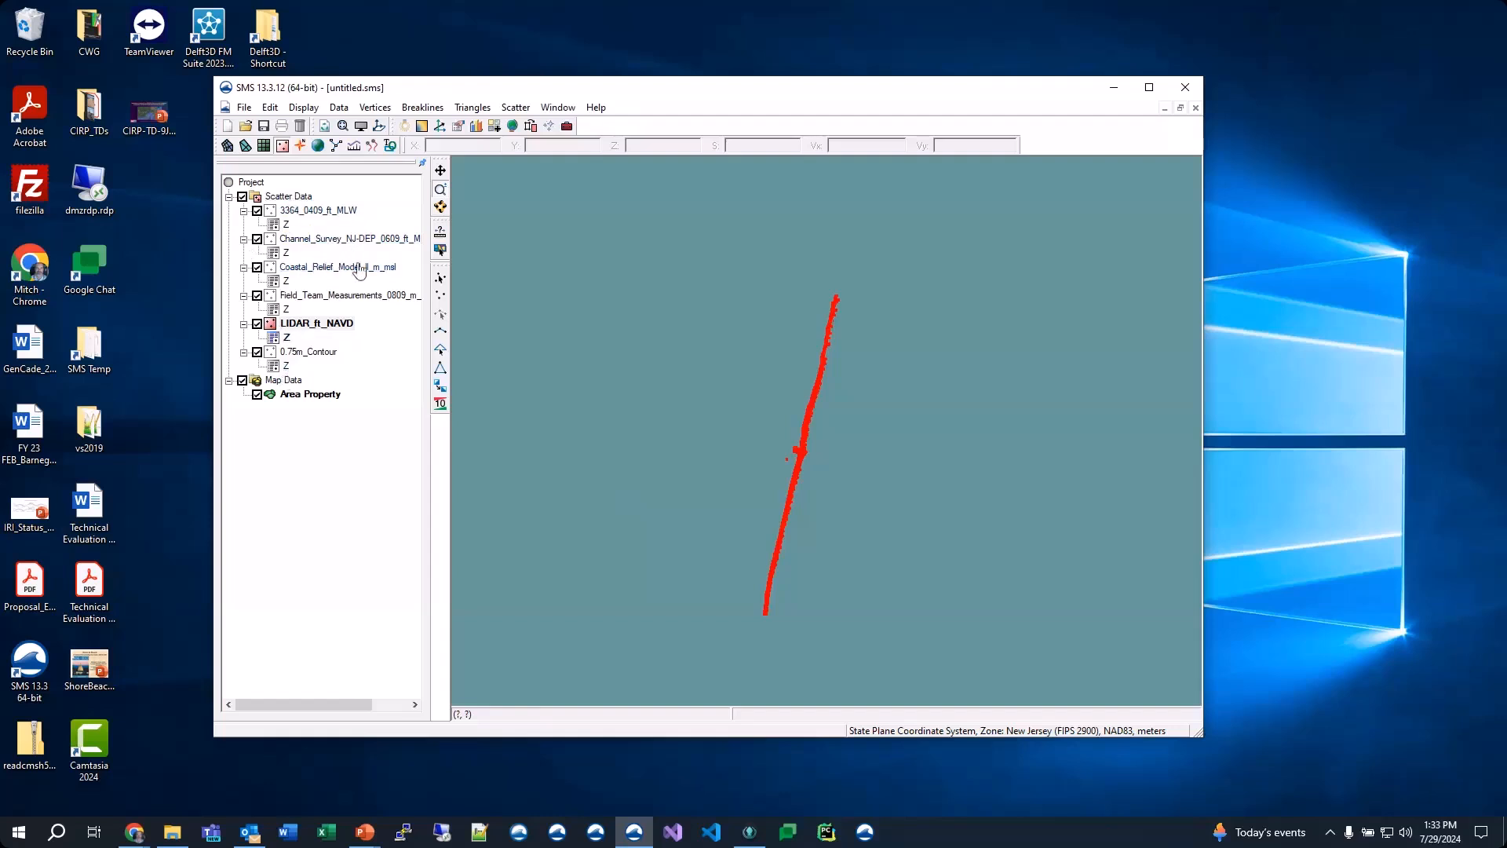
Step: Open the Data Calculator in the Dataset Toolbox for the LIDAR_ft_NAVD scatter set
{"action": "left_click", "coordinate": [302, 110]}
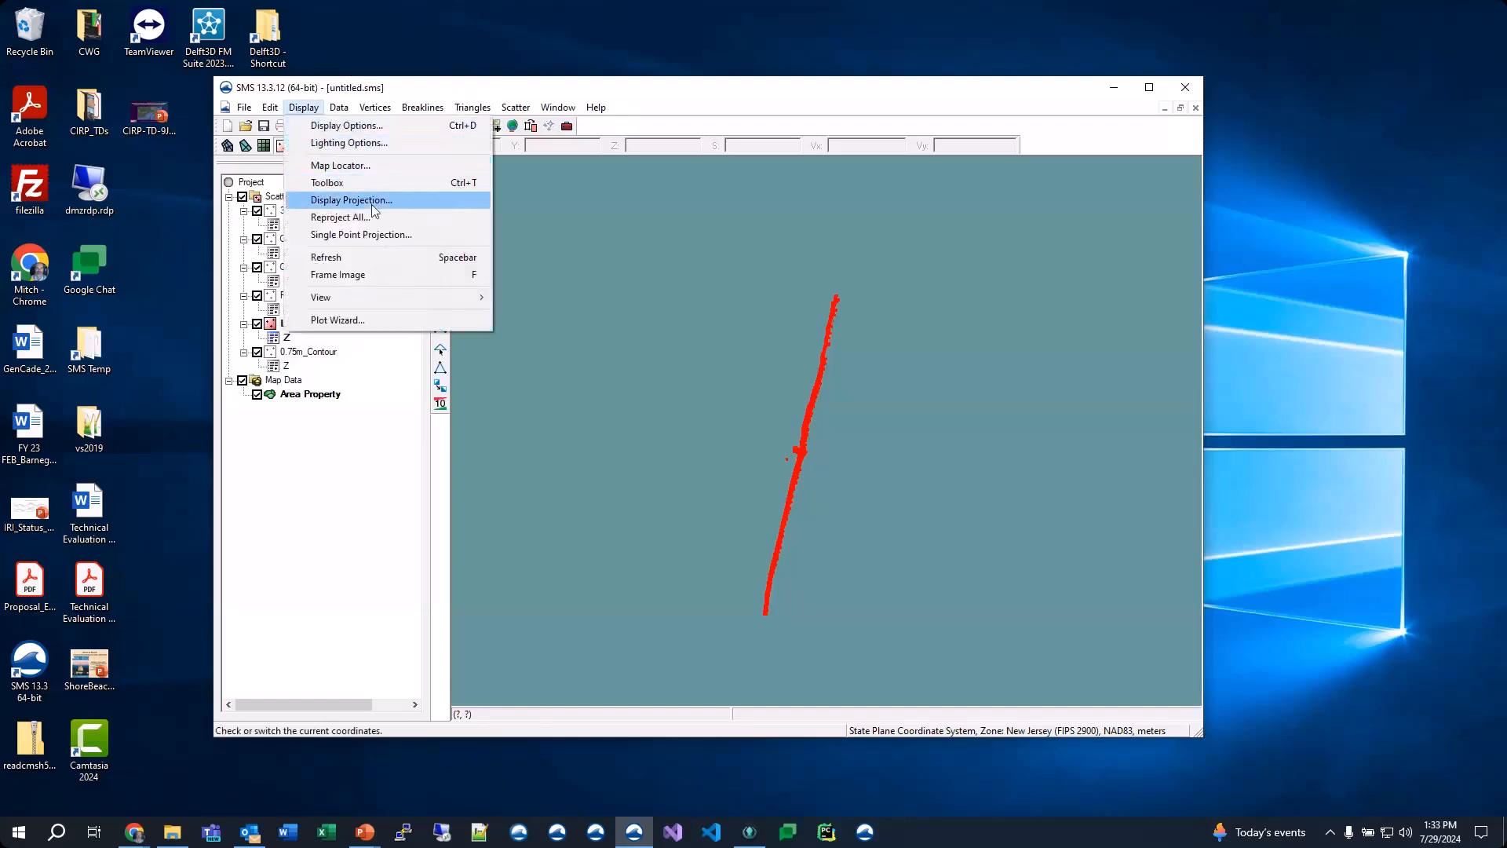
{"action": "left_click", "coordinate": [342, 110]}
{"action": "left_click", "coordinate": [341, 111]}
{"action": "left_click", "coordinate": [365, 128]}
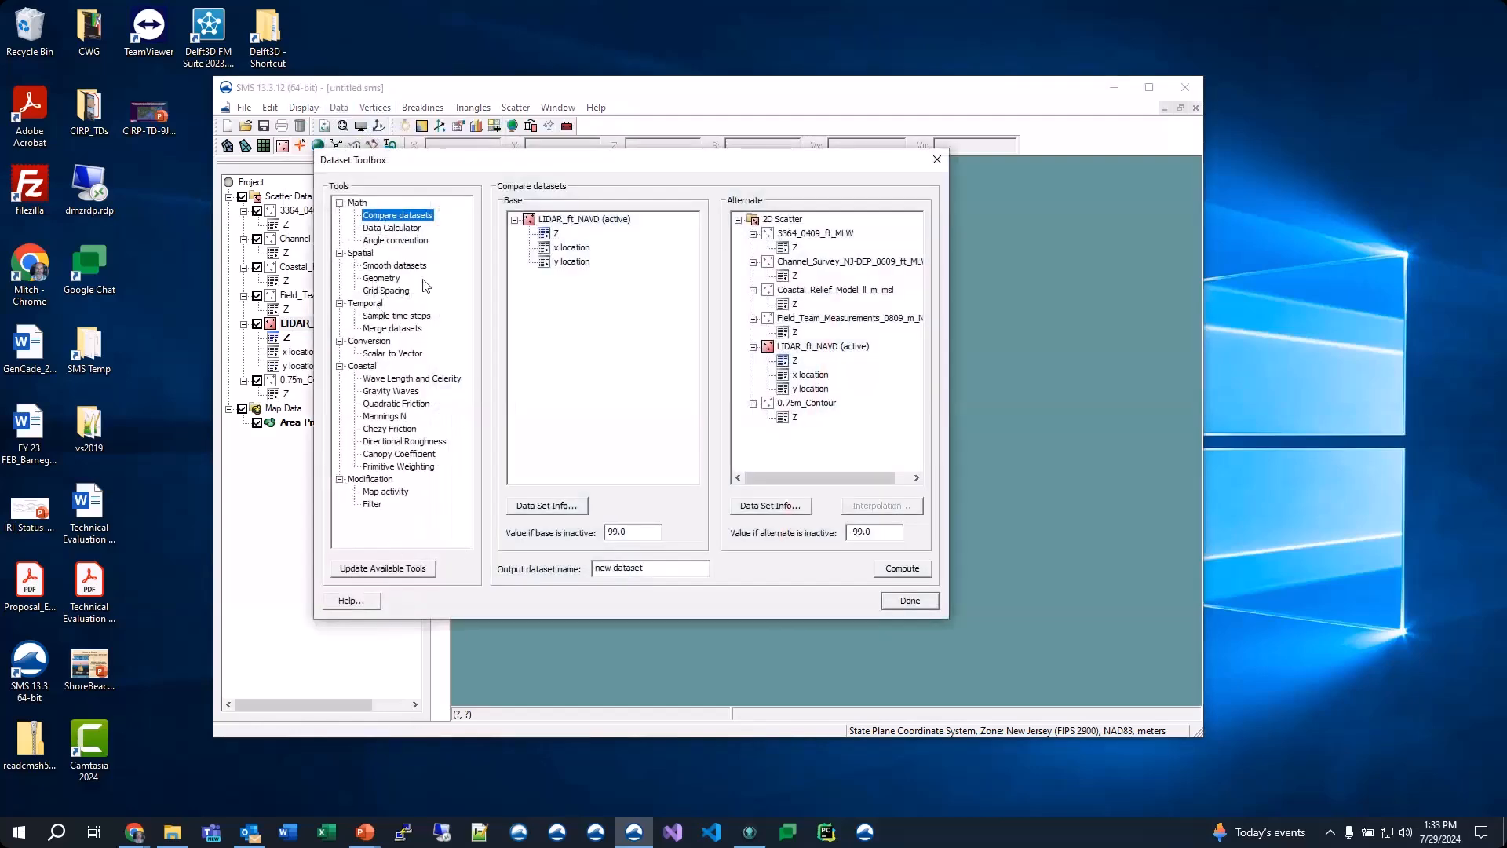
{"action": "left_click", "coordinate": [400, 230]}
{"action": "left_click_drag", "start_coordinate": [673, 158], "coordinate": [832, 102]}
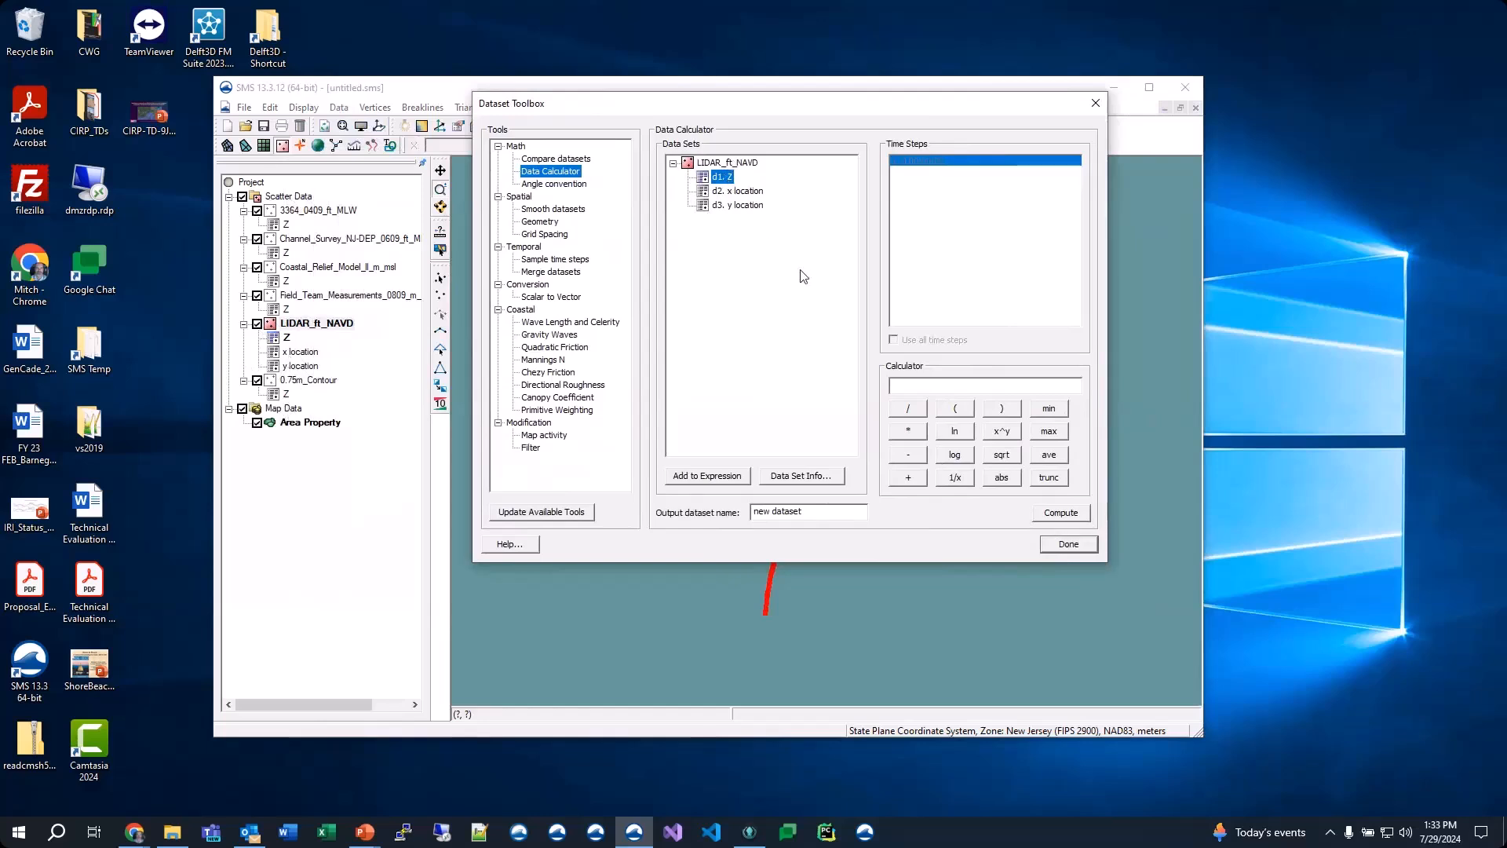
Step: Convert the LIDAR Z values from feet to meters with the expression d1*.3048 and compute them as dataset NAVD88 m
{"action": "double_click", "coordinate": [723, 181]}
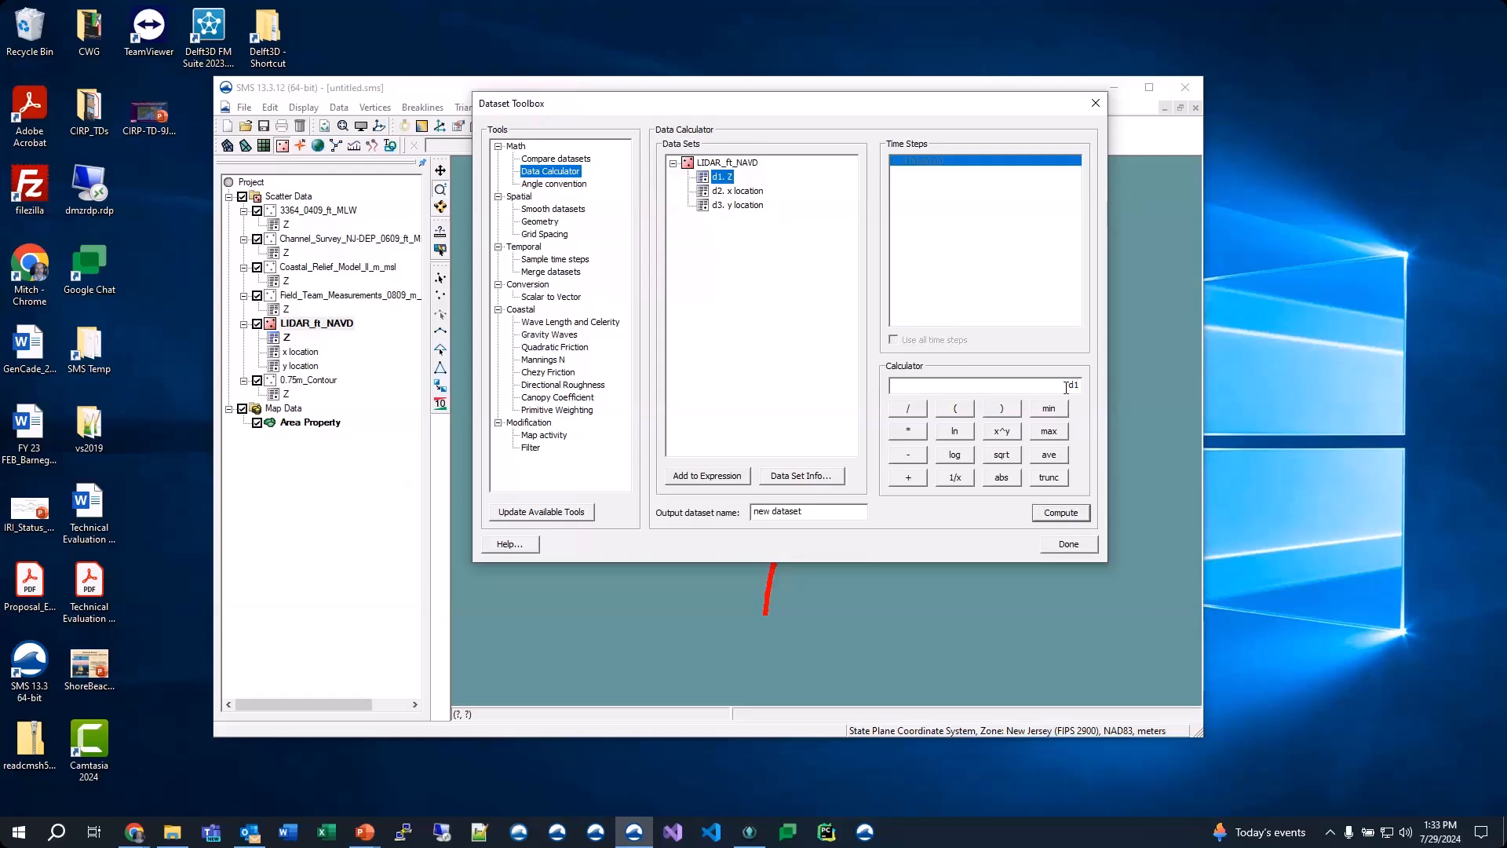
{"action": "left_click_drag", "start_coordinate": [1065, 387], "coordinate": [1094, 390]}
{"action": "key", "text": "Delete"}
{"action": "type", "text": "d1"}
{"action": "type", "text": "1"}
{"action": "type", "text": "*.3048"}
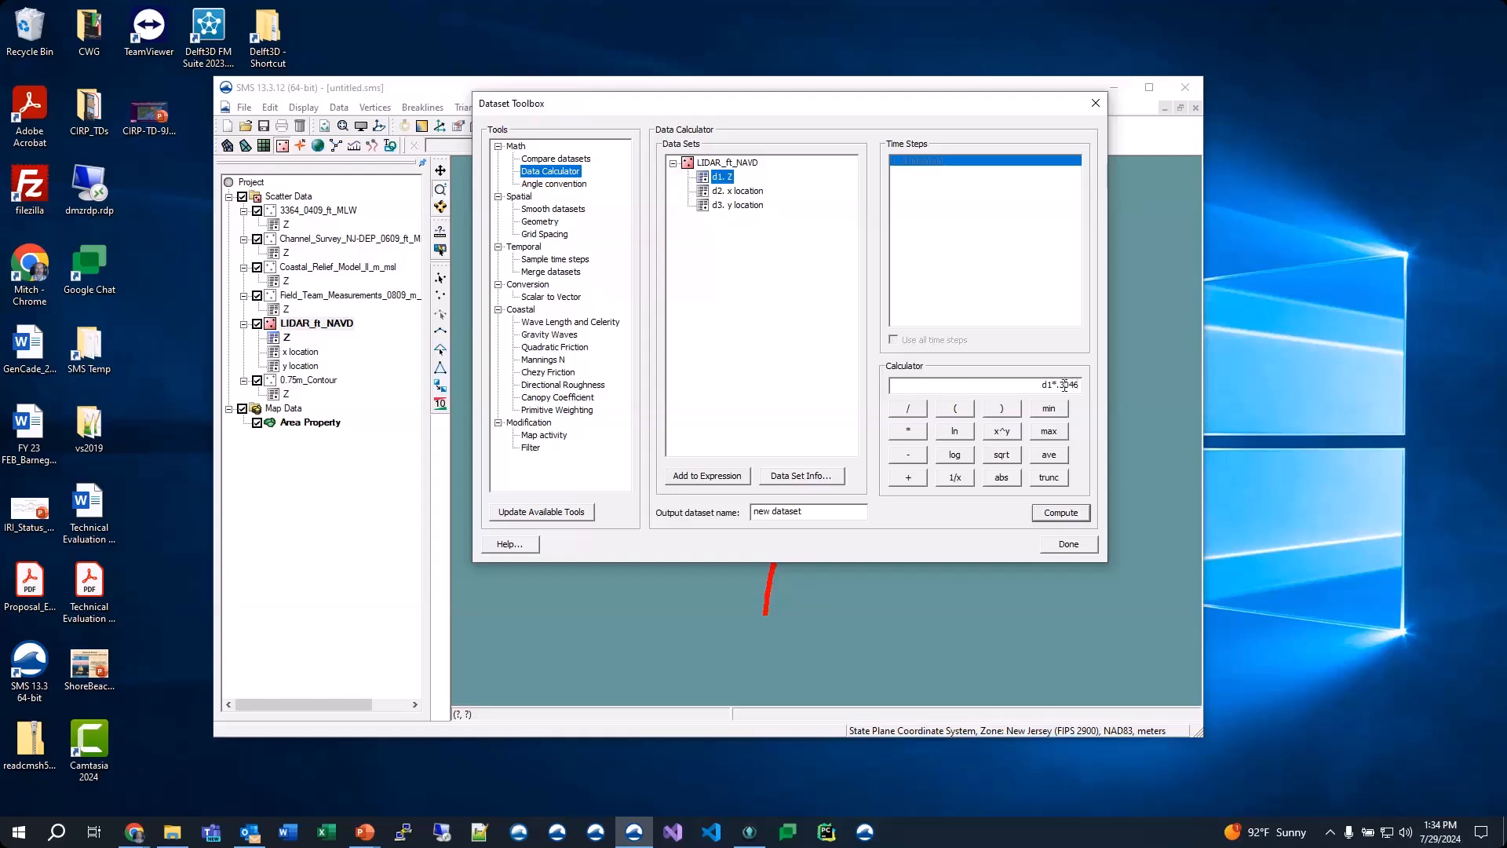
{"action": "left_click_drag", "start_coordinate": [834, 512], "coordinate": [655, 510]}
{"action": "type", "text": "NAVD88 m"}
{"action": "left_click", "coordinate": [1056, 515]}
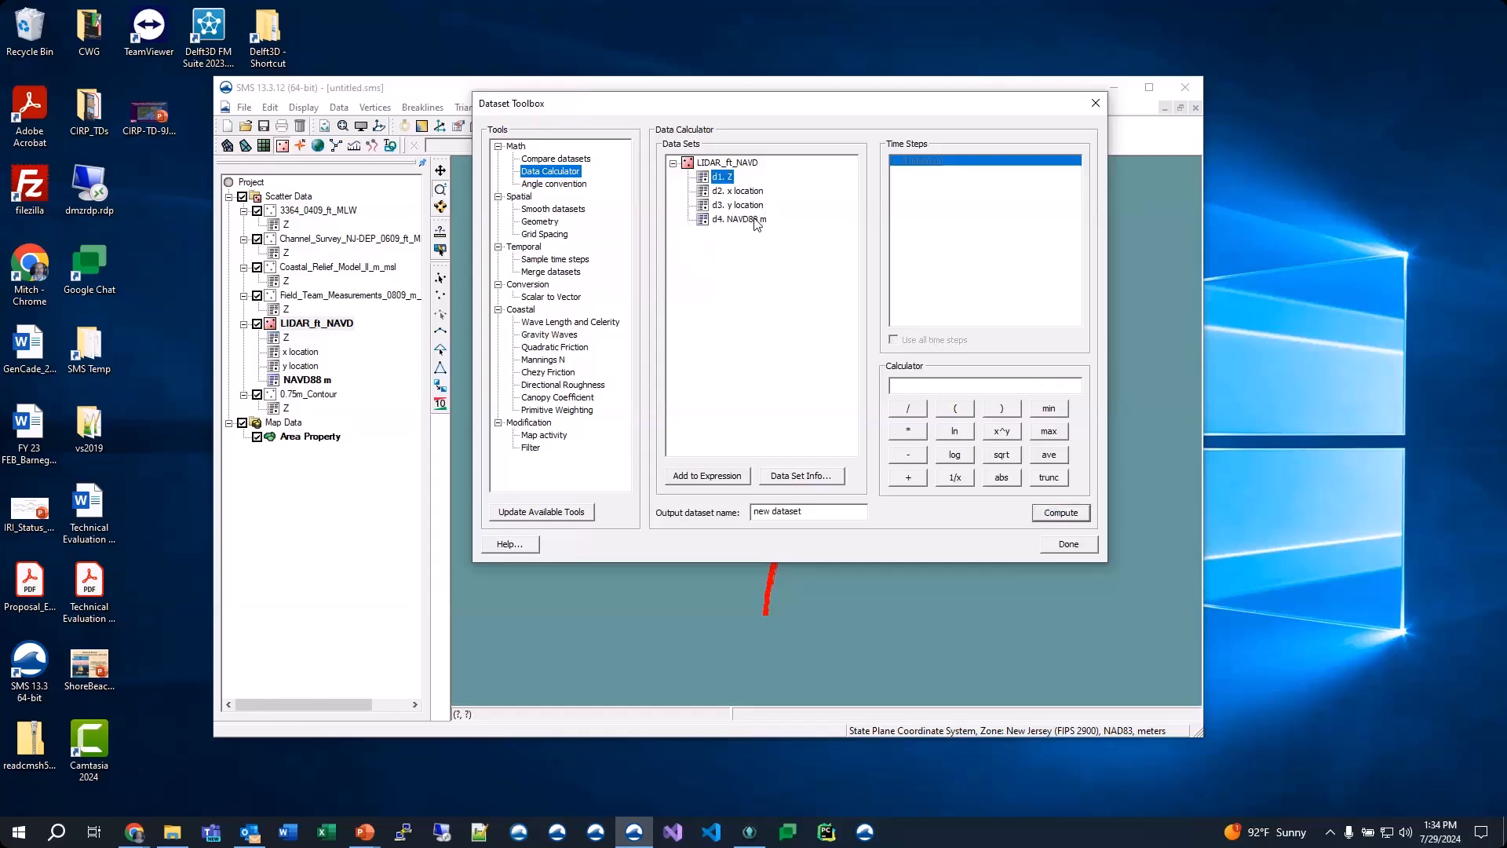
Step: Enter the calculator expression d4-.075 to shift the LIDAR NAVD88 m dataset to mean sea level
{"action": "double_click", "coordinate": [742, 220]}
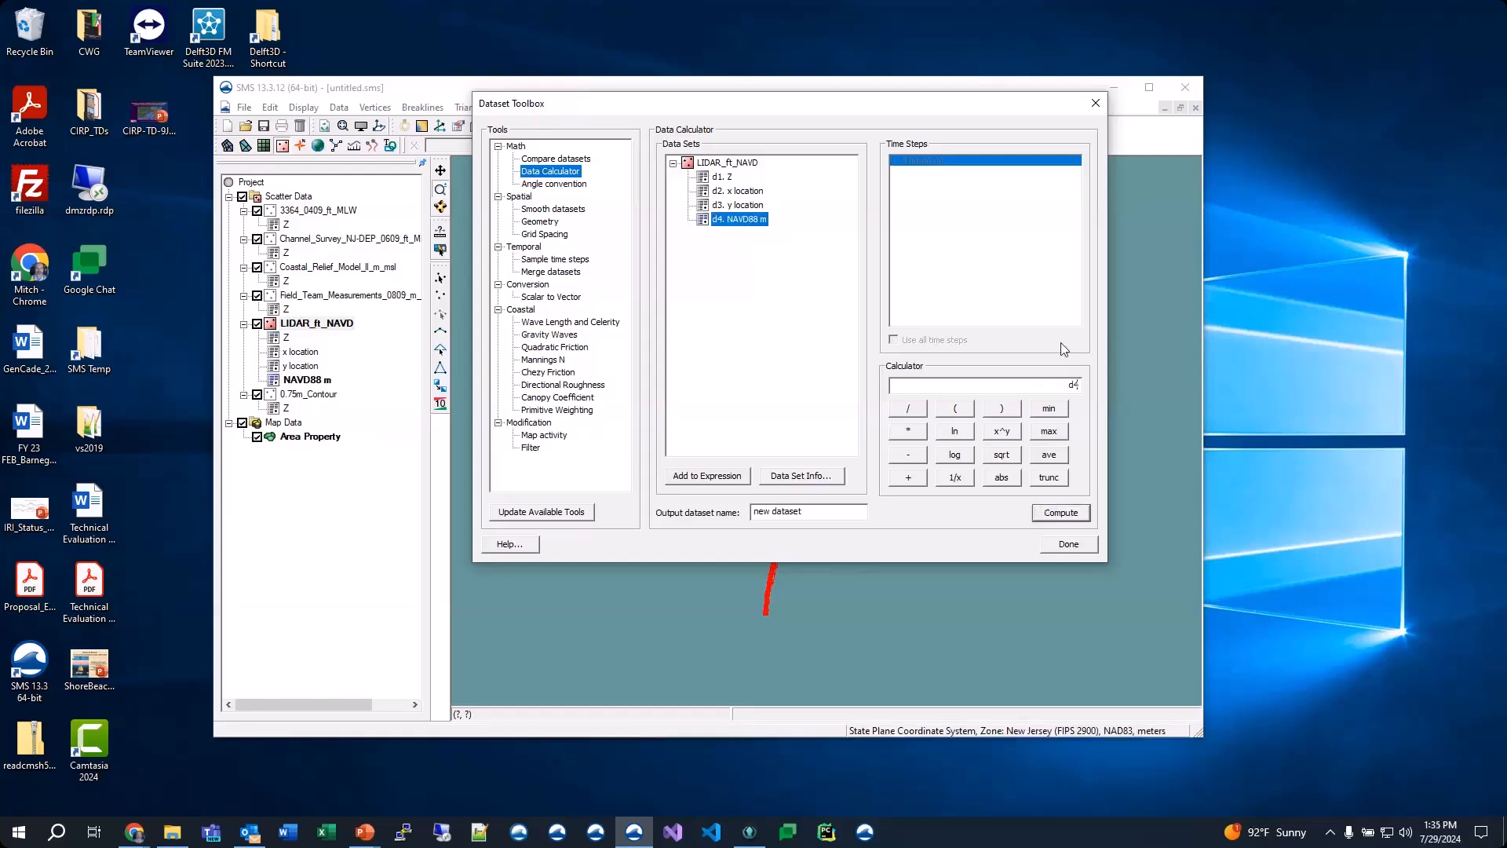
{"action": "type", "text": "-"}
{"action": "type", "text": ".246"}
{"action": "key", "text": "BackSpace"}
{"action": "key", "text": "BackSpace"}
{"action": "key", "text": "BackSpace"}
{"action": "key", "text": "BackSpace"}
{"action": "type", "text": ".."}
{"action": "key", "text": "BackSpace"}
{"action": "type", "text": "075"}
Step: Switch to the Day1-3 bathymetry presentation in PowerPoint, check the LIDAR offset in the MSL conversion table, and return to SMS
{"action": "mouse_move", "coordinate": [364, 839]}
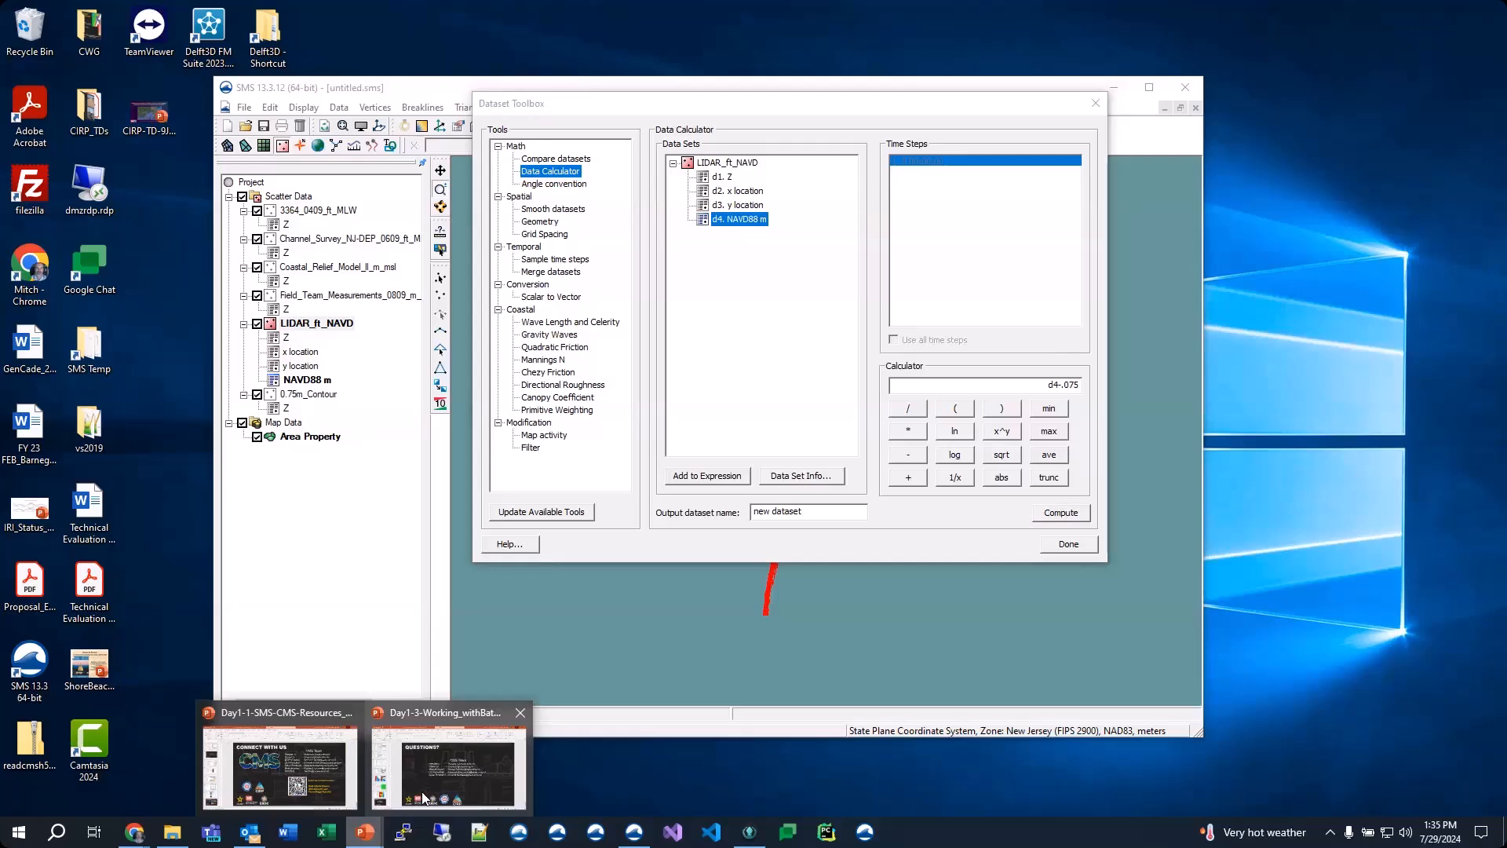
{"action": "left_click", "coordinate": [424, 799]}
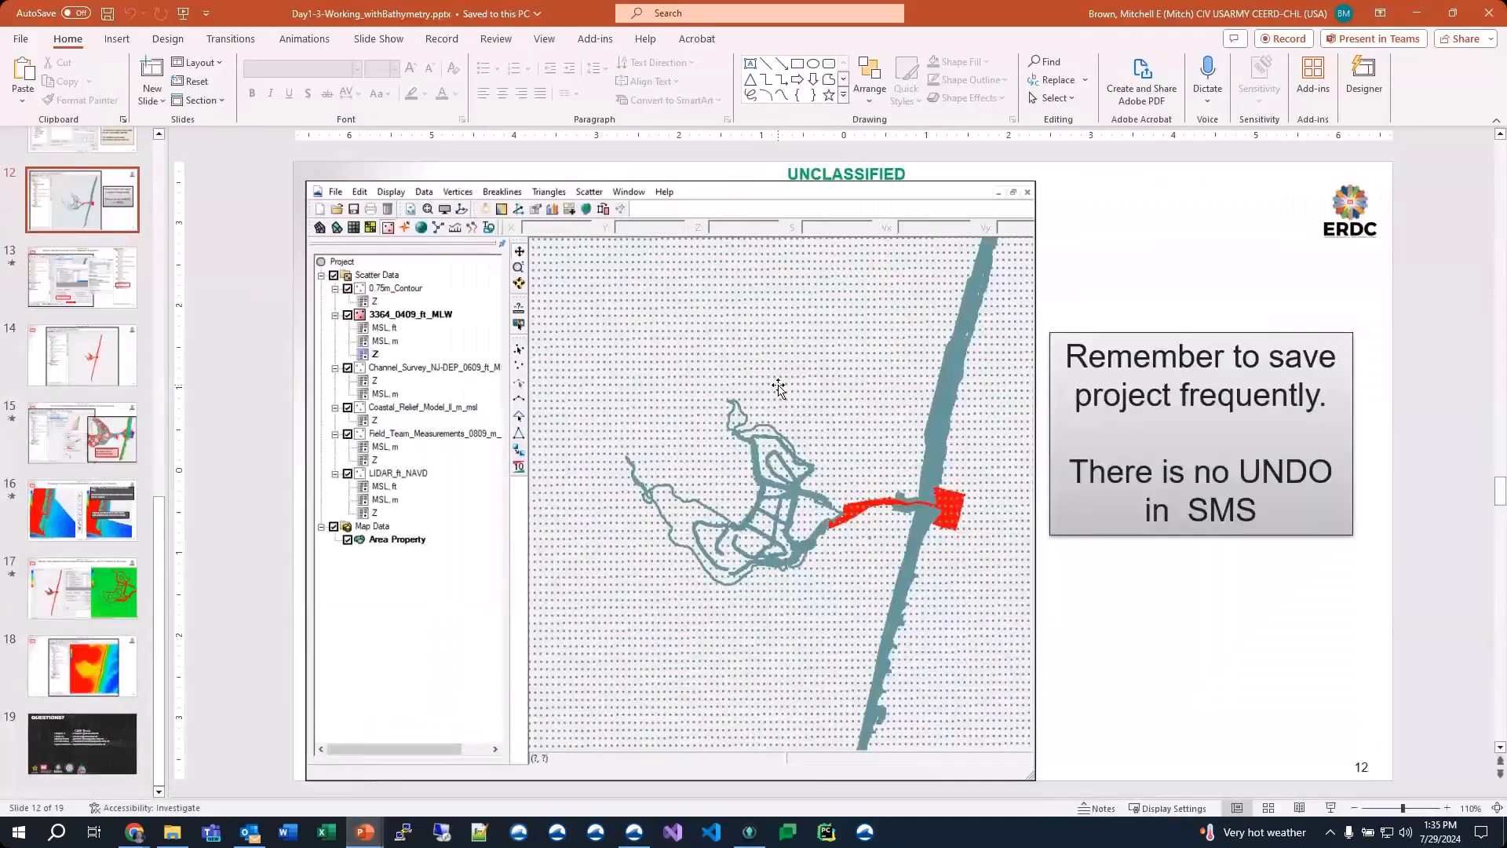
{"action": "scroll", "coordinate": [779, 386], "scroll_direction": "up", "scroll_amount": 3}
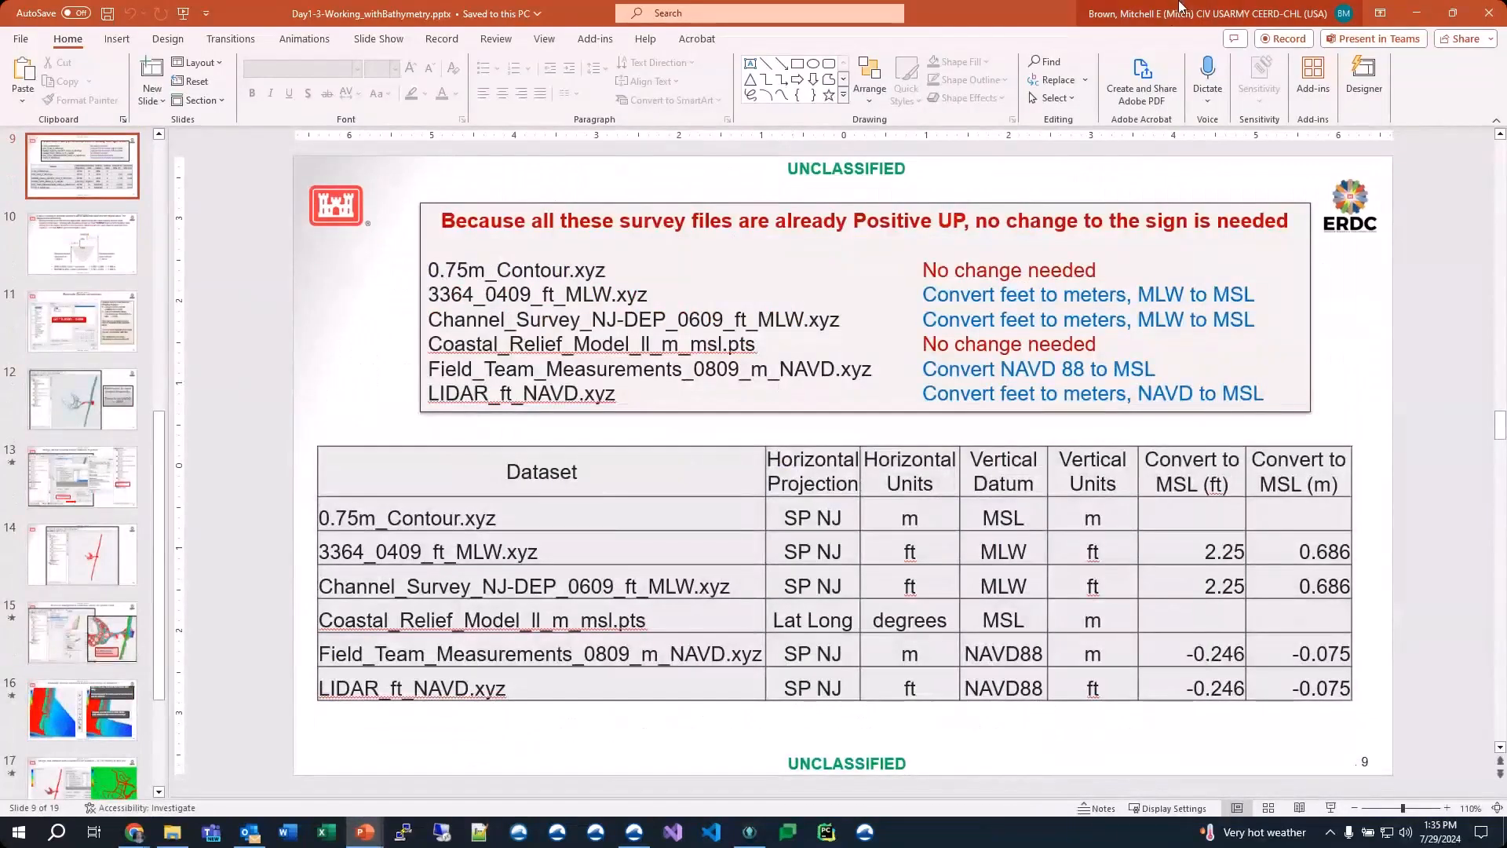
{"action": "double_click", "coordinate": [1006, 4]}
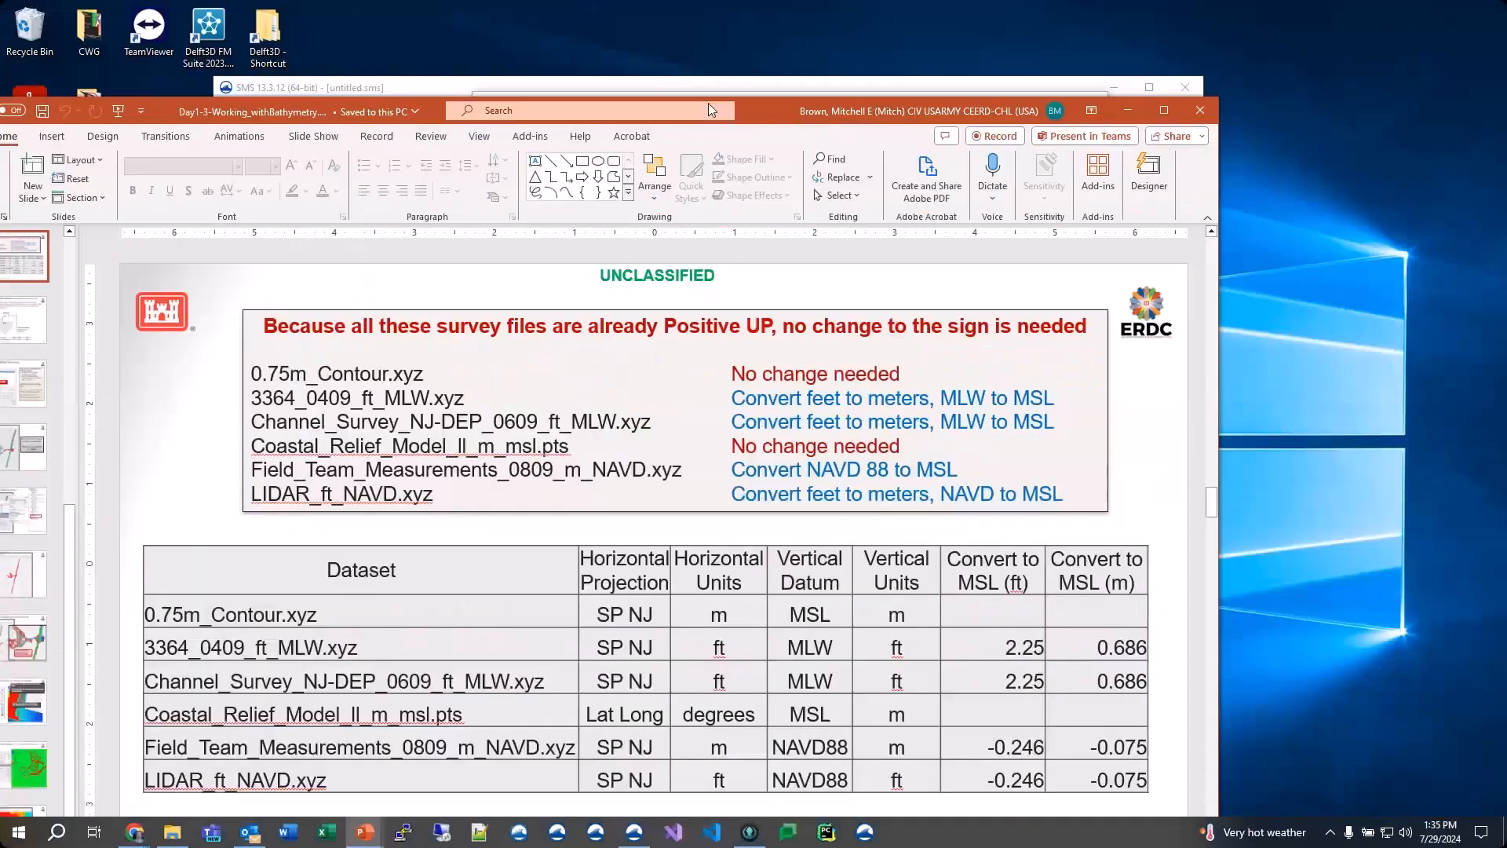
{"action": "left_click", "coordinate": [900, 81]}
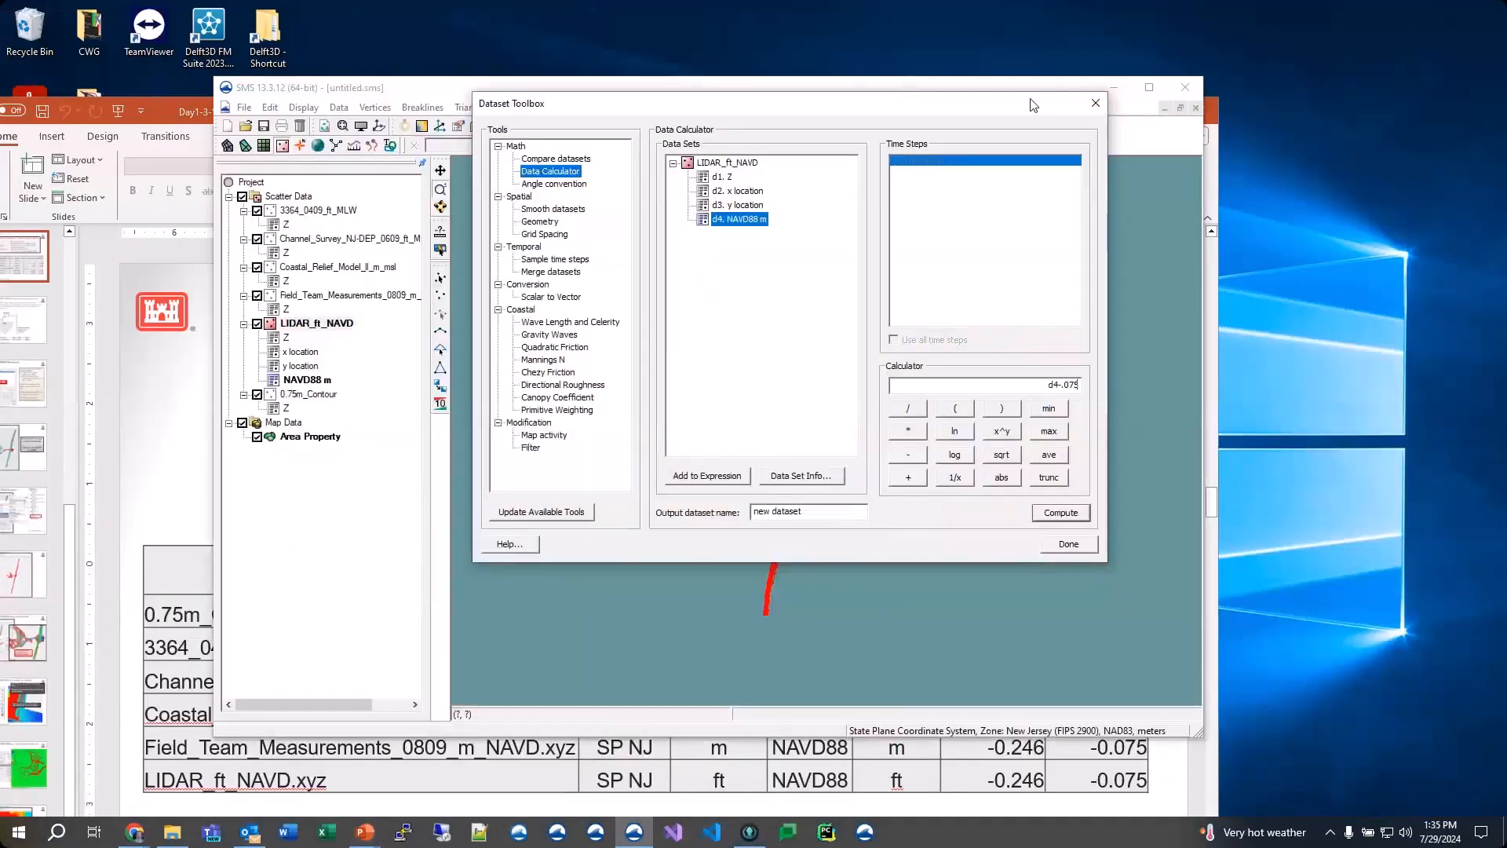
Step: Compute the shifted LIDAR values as a dataset named MSL m, close the toolbox, and keep MSL m as the active dataset
{"action": "left_click_drag", "start_coordinate": [1040, 105], "coordinate": [1104, 149]}
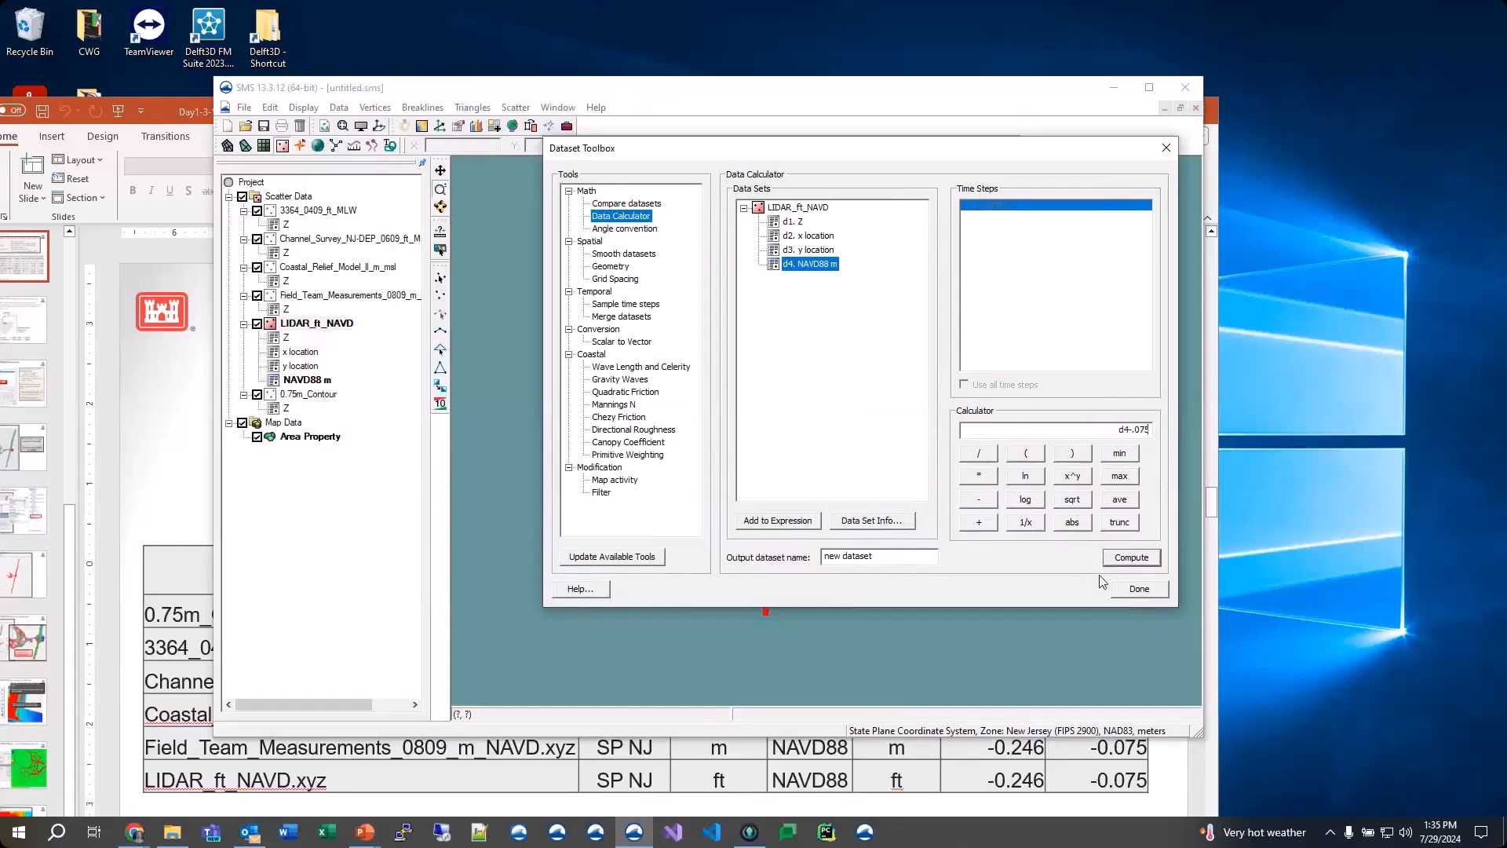
{"action": "double_click", "coordinate": [896, 555]}
{"action": "type", "text": "N"}
{"action": "type", "text": "MSL"}
{"action": "type", "text": " m"}
{"action": "left_click", "coordinate": [1138, 557]}
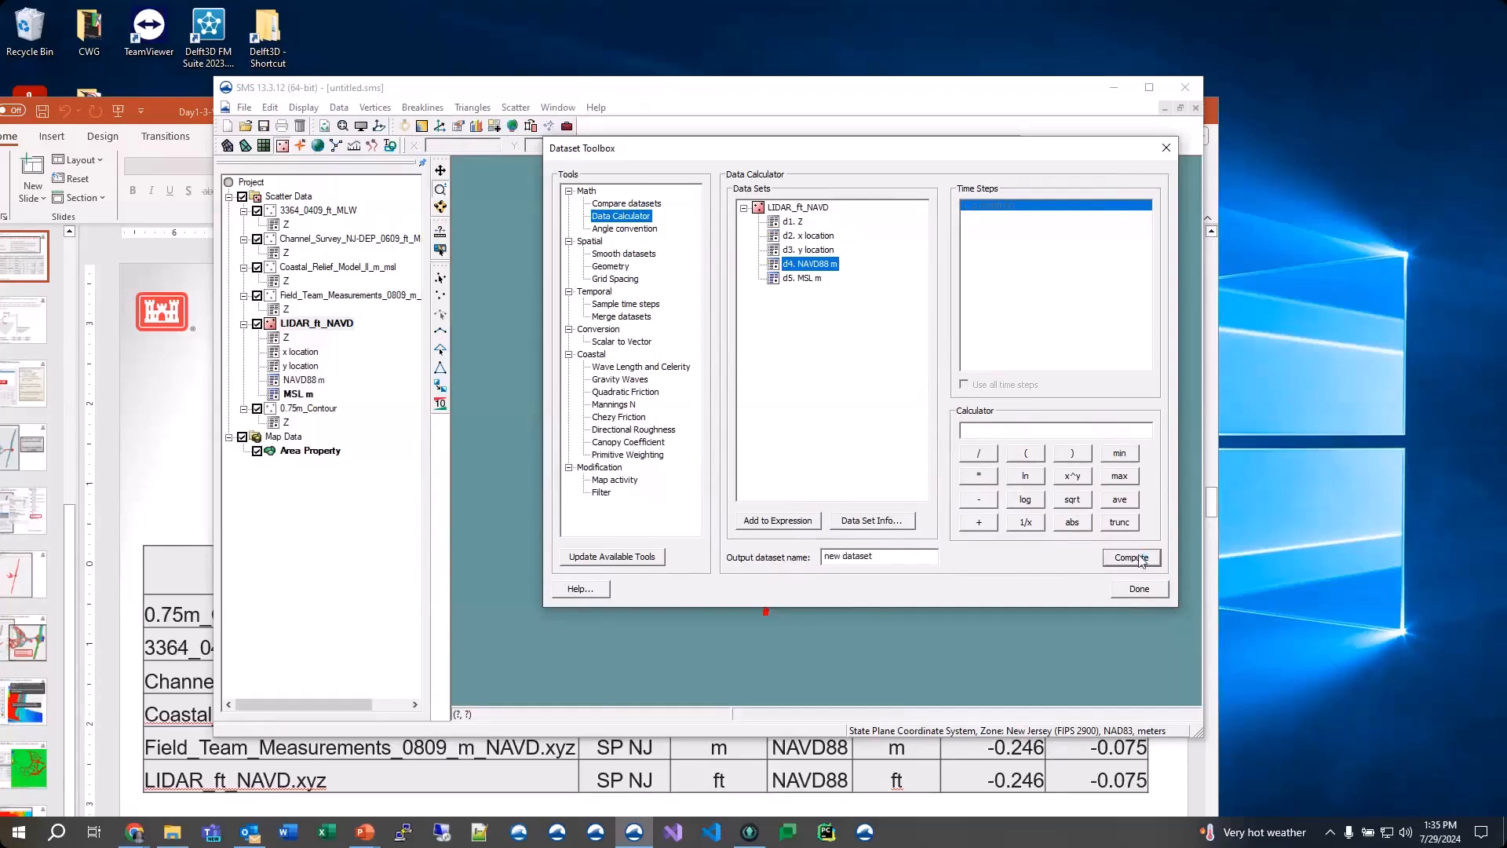
{"action": "left_click", "coordinate": [1139, 589]}
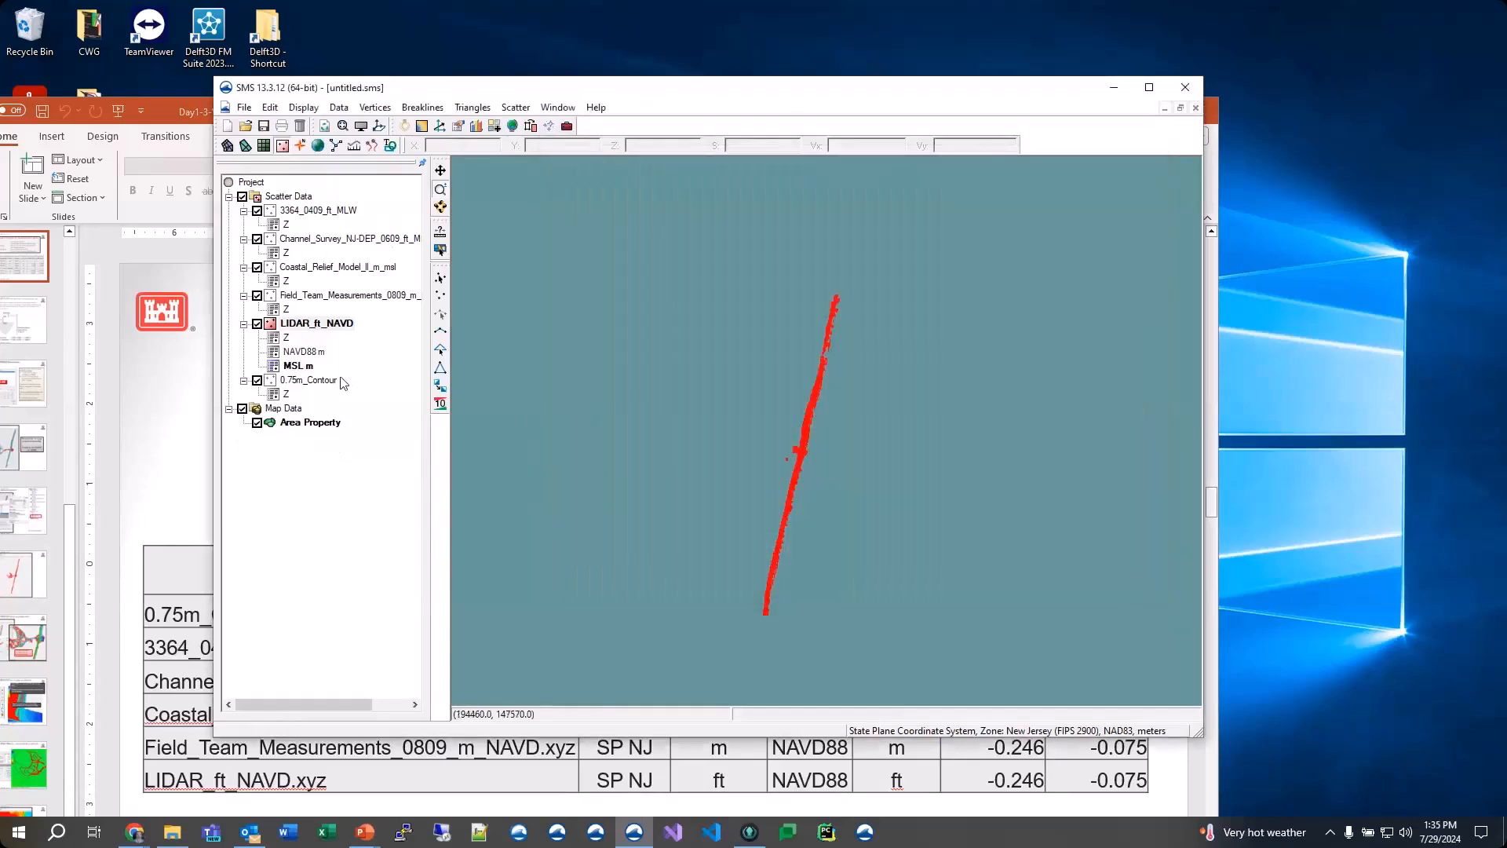
{"action": "left_click", "coordinate": [308, 353]}
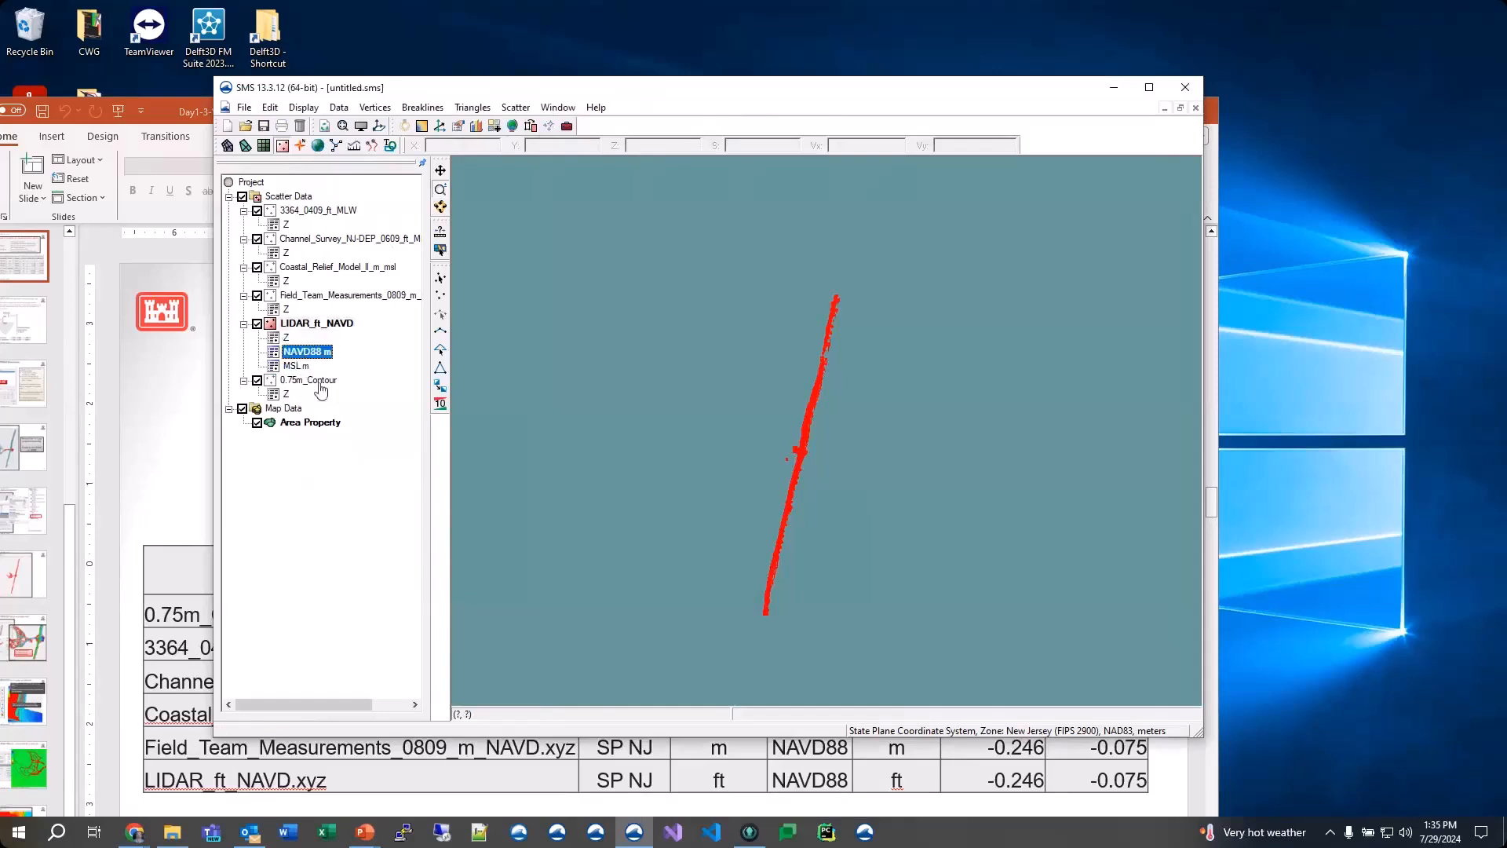
{"action": "left_click", "coordinate": [294, 367]}
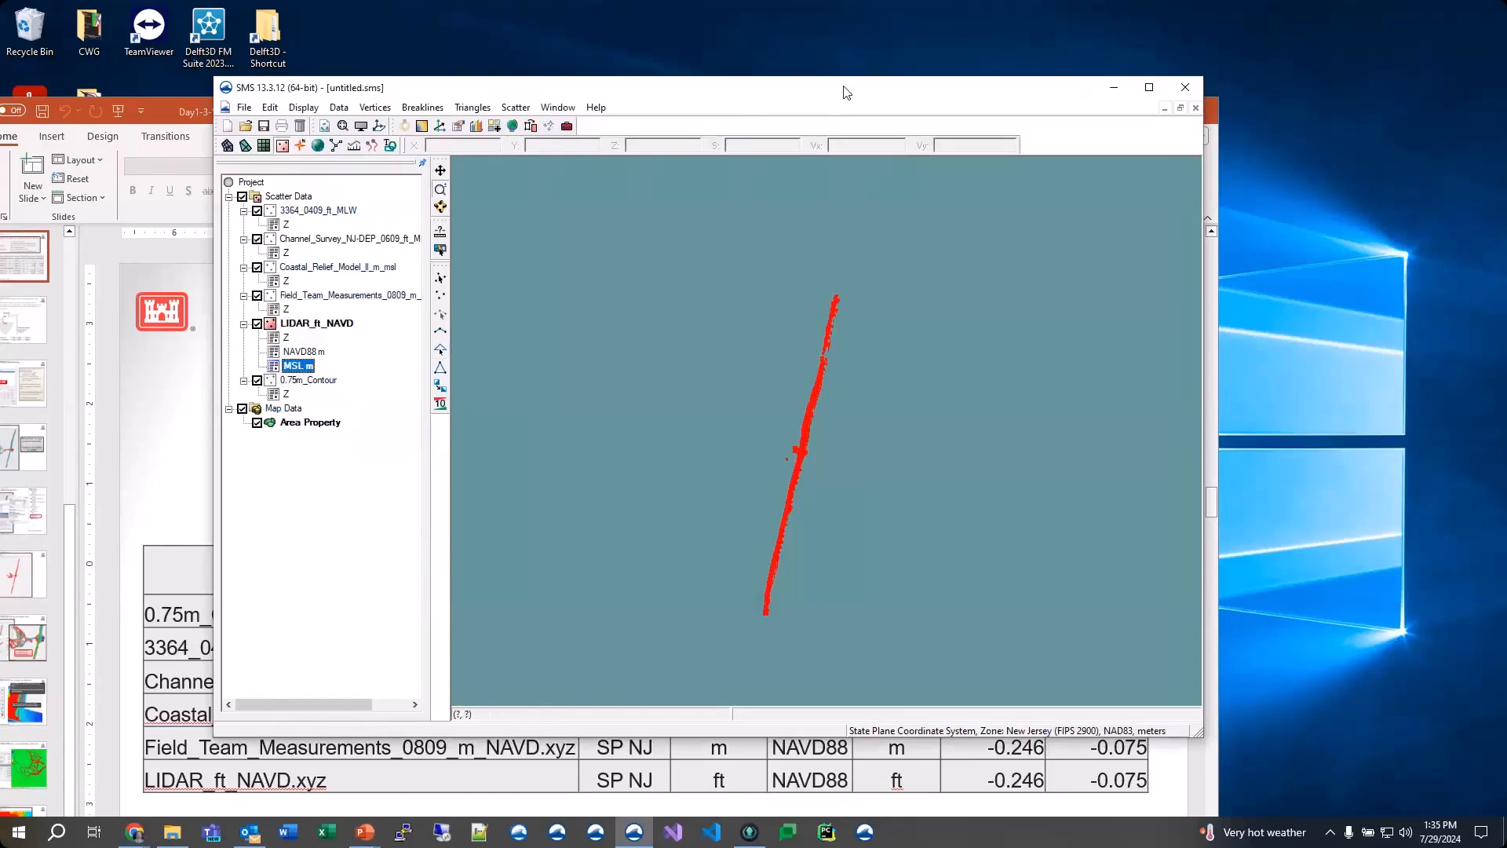
Step: Shrink the PowerPoint window and arrange it beside SMS so the conversion table and the project tree are both readable
{"action": "left_click_drag", "start_coordinate": [846, 92], "coordinate": [1029, 33]}
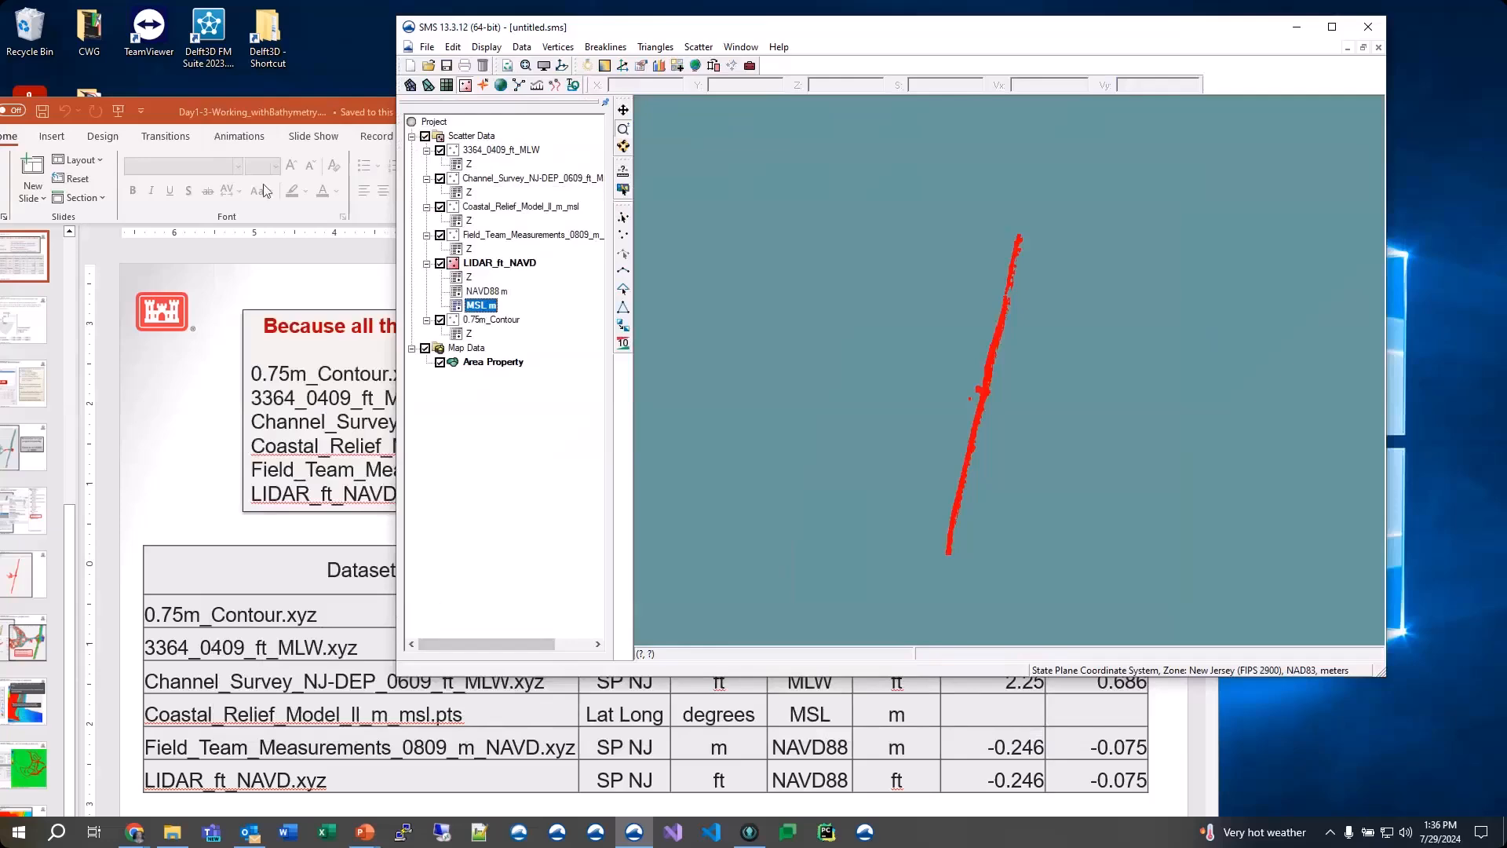
{"action": "left_click", "coordinate": [212, 116]}
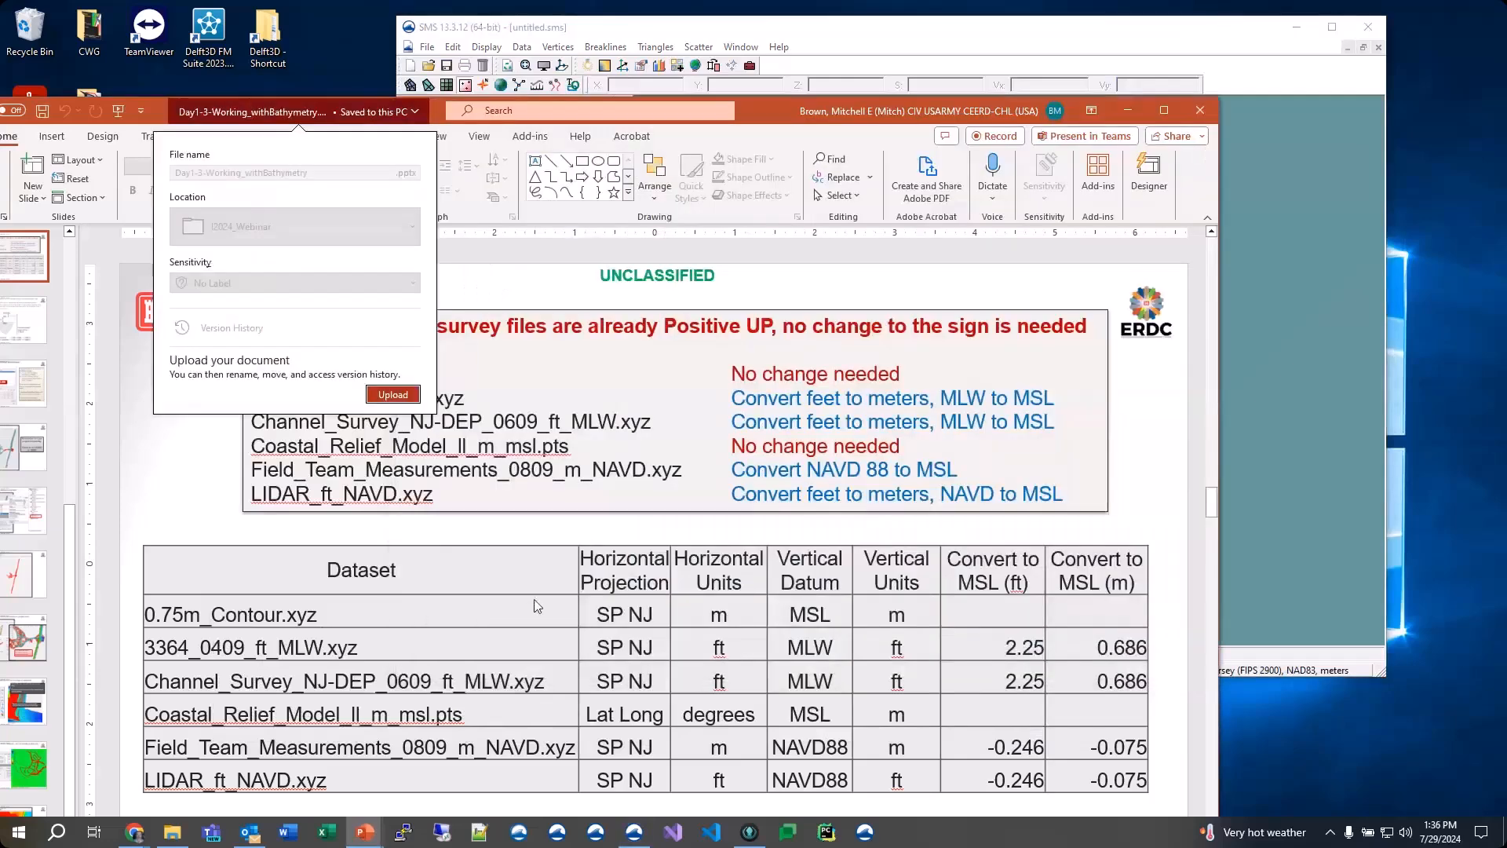
{"action": "scroll", "coordinate": [525, 601], "scroll_direction": "down", "scroll_amount": 3}
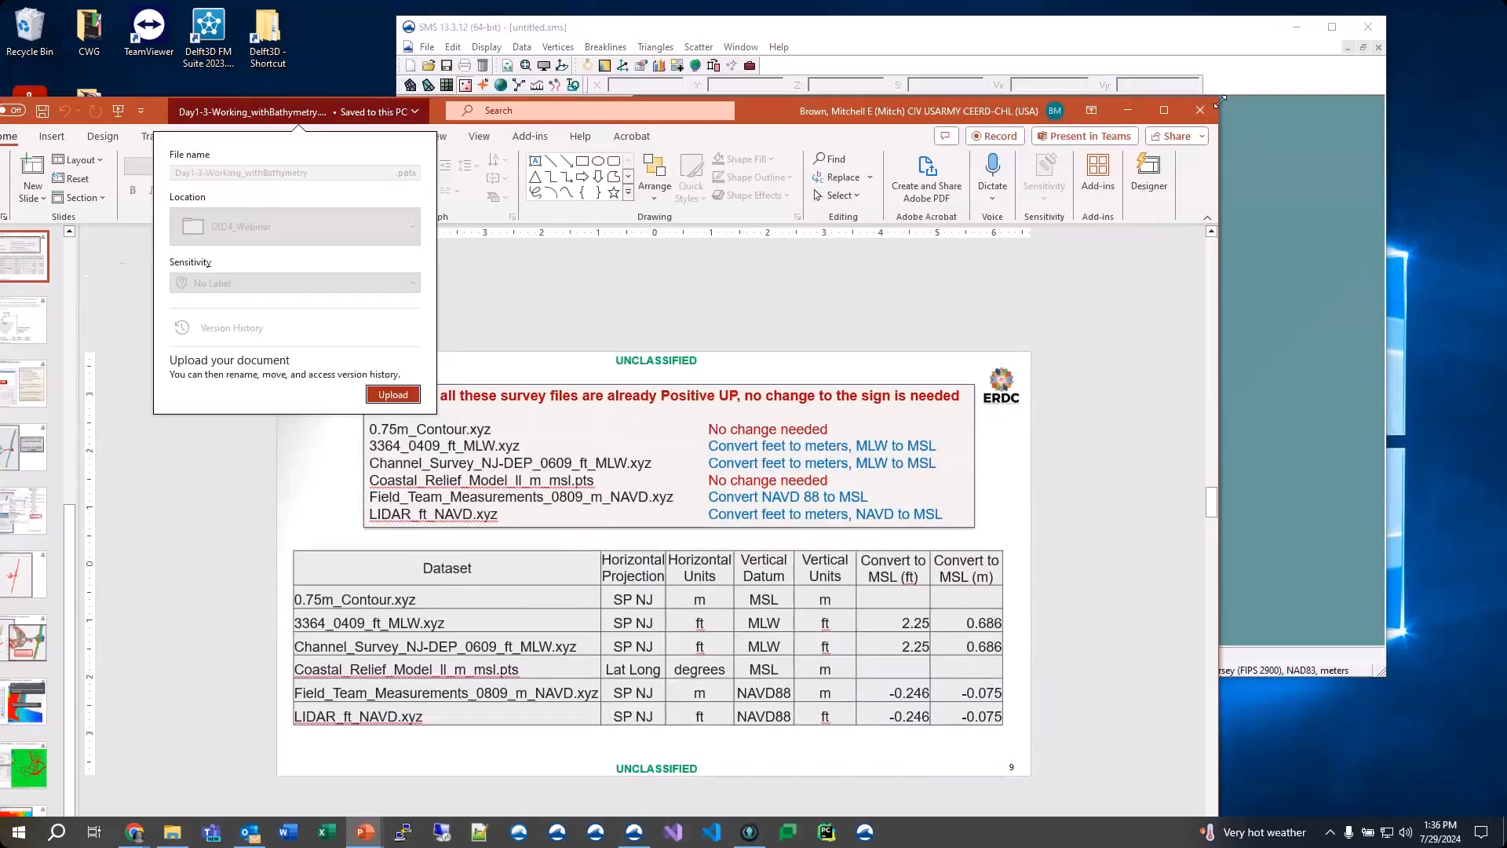
{"action": "left_click_drag", "start_coordinate": [1219, 102], "coordinate": [875, 234]}
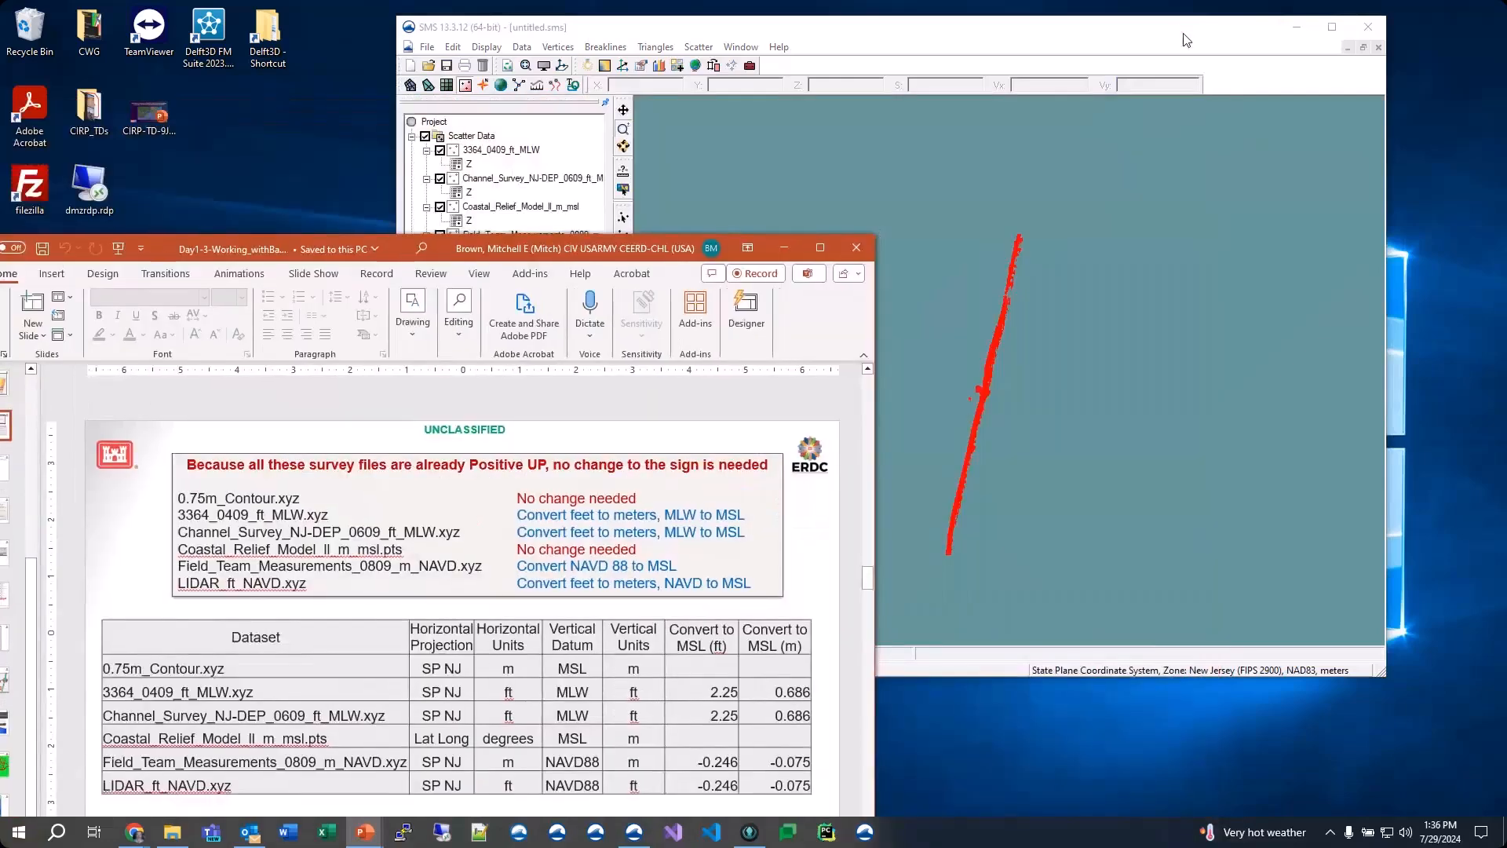
{"action": "left_click_drag", "start_coordinate": [1186, 40], "coordinate": [1273, 25]}
Step: Activate the 3364_0409_ft_MLW scatter set and open the Data Calculator for it
{"action": "left_click", "coordinate": [569, 137]}
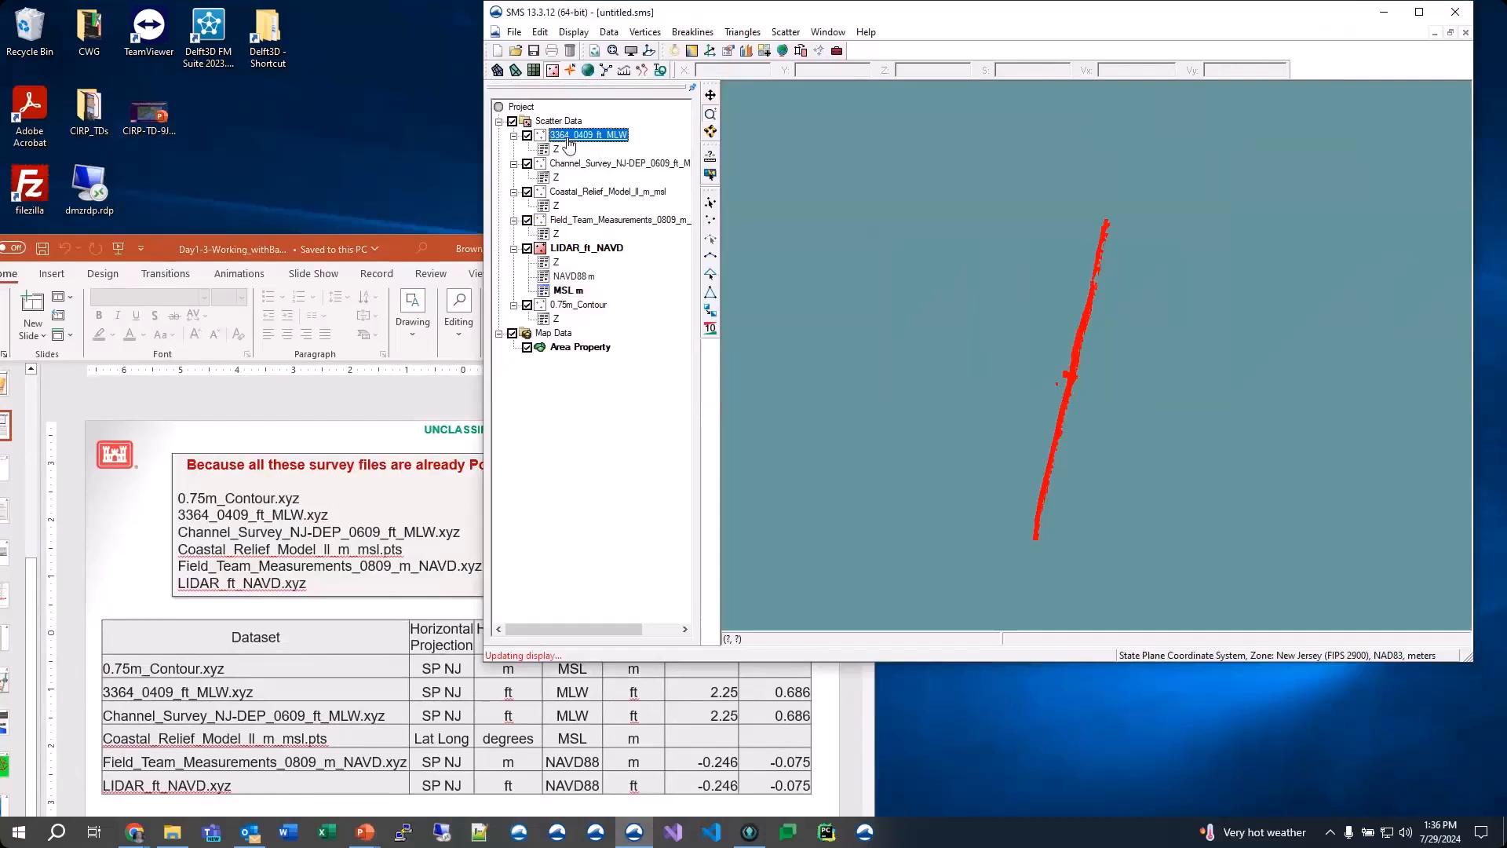
{"action": "left_click", "coordinate": [569, 137]}
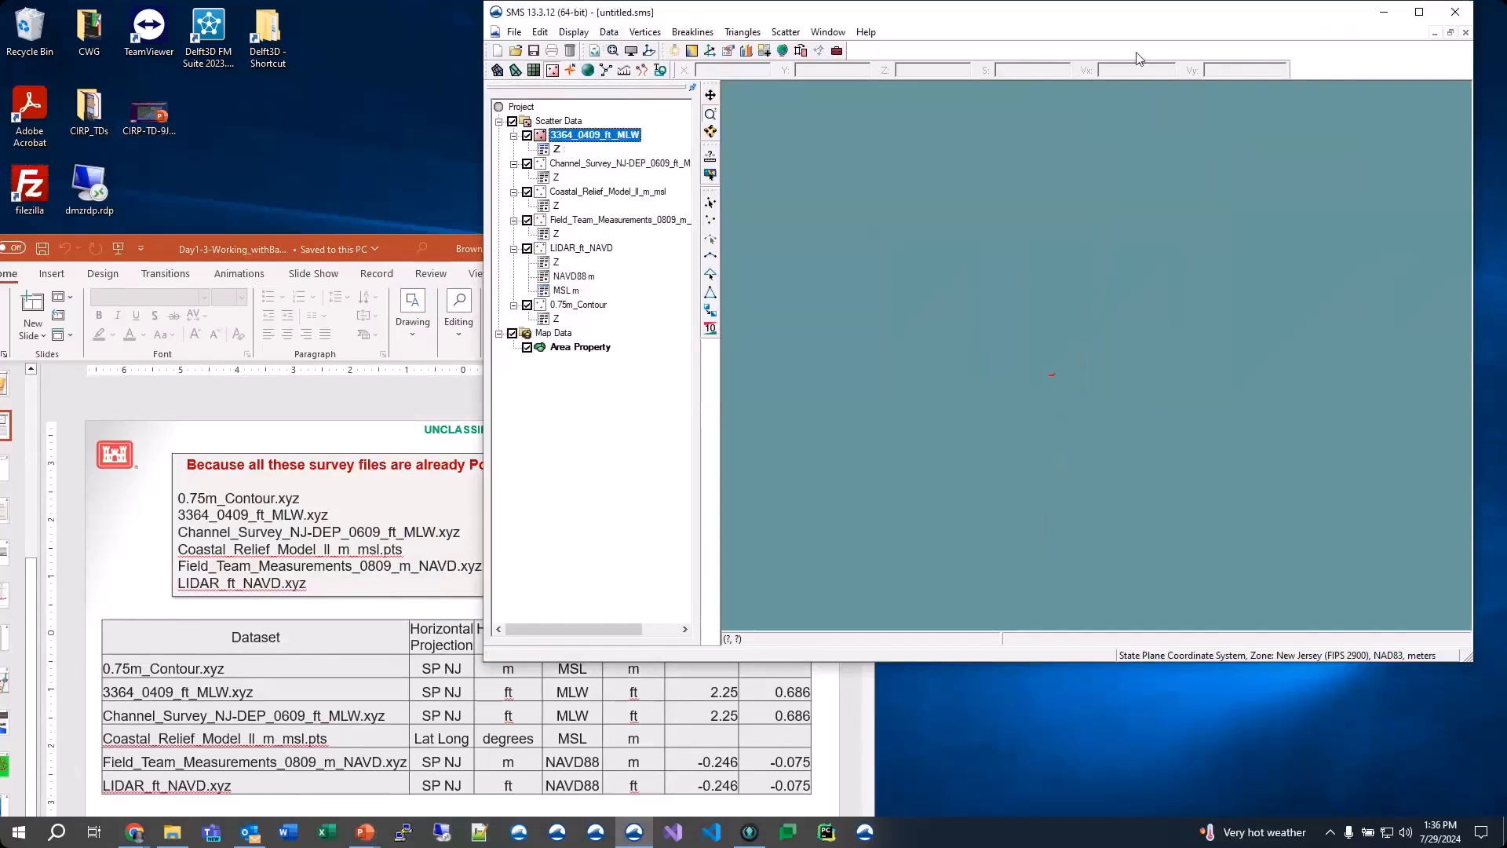
{"action": "left_click_drag", "start_coordinate": [1128, 22], "coordinate": [1130, 29]}
{"action": "left_click", "coordinate": [612, 39]}
{"action": "left_click", "coordinate": [661, 57]}
{"action": "left_click", "coordinate": [893, 148]}
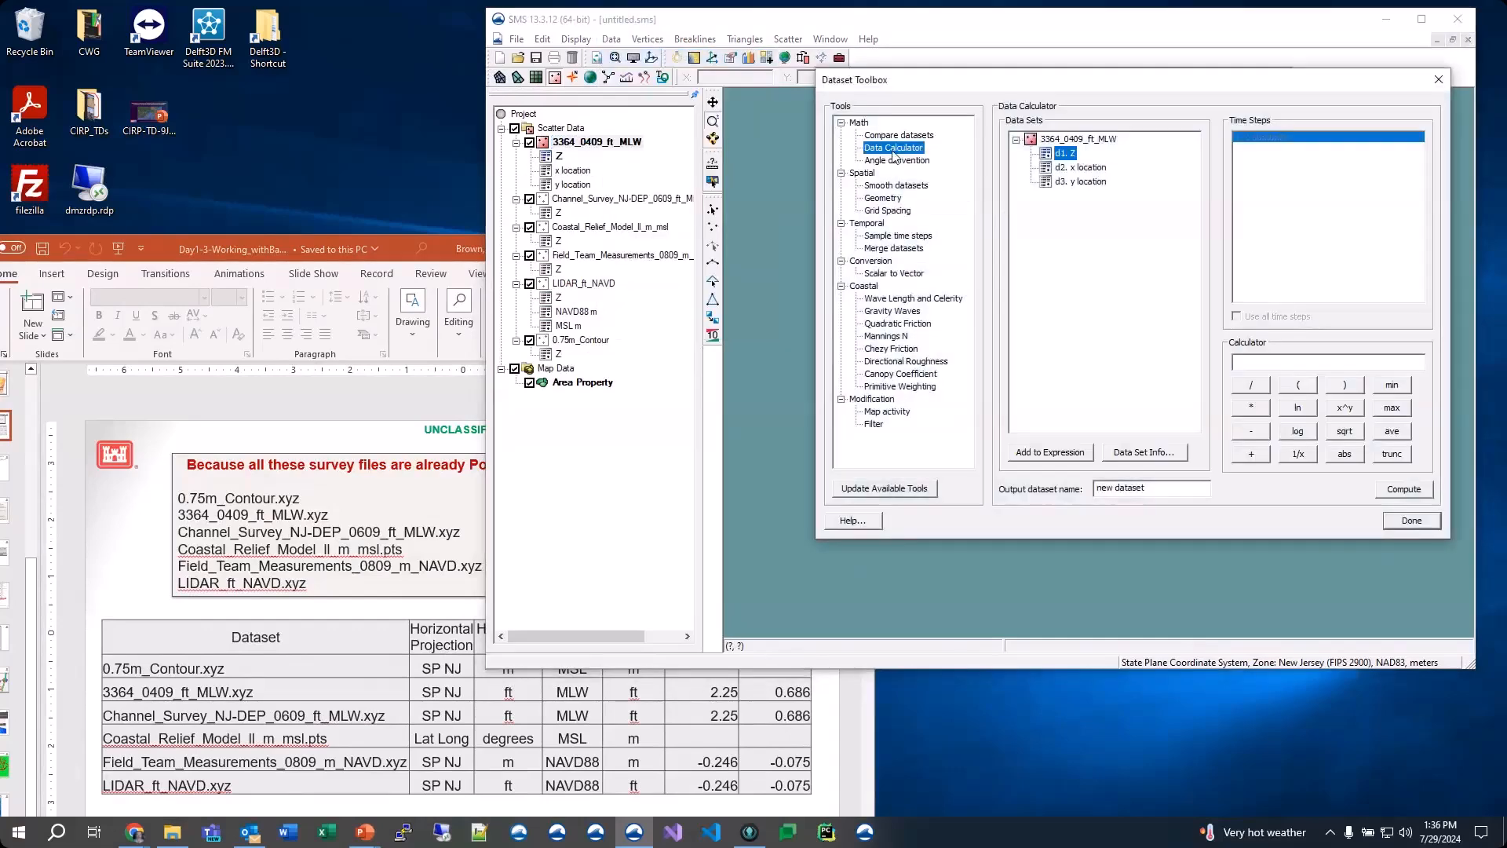
Step: Enter the expression (d1*.3048)+.686 to convert the 3364_0409 Z values from feet MLW to meters MSL
{"action": "double_click", "coordinate": [1063, 154]}
{"action": "type", "text": "*"}
{"action": "type", "text": ".0"}
{"action": "type", "text": "048"}
{"action": "type", "text": ")"}
{"action": "type", "text": "("}
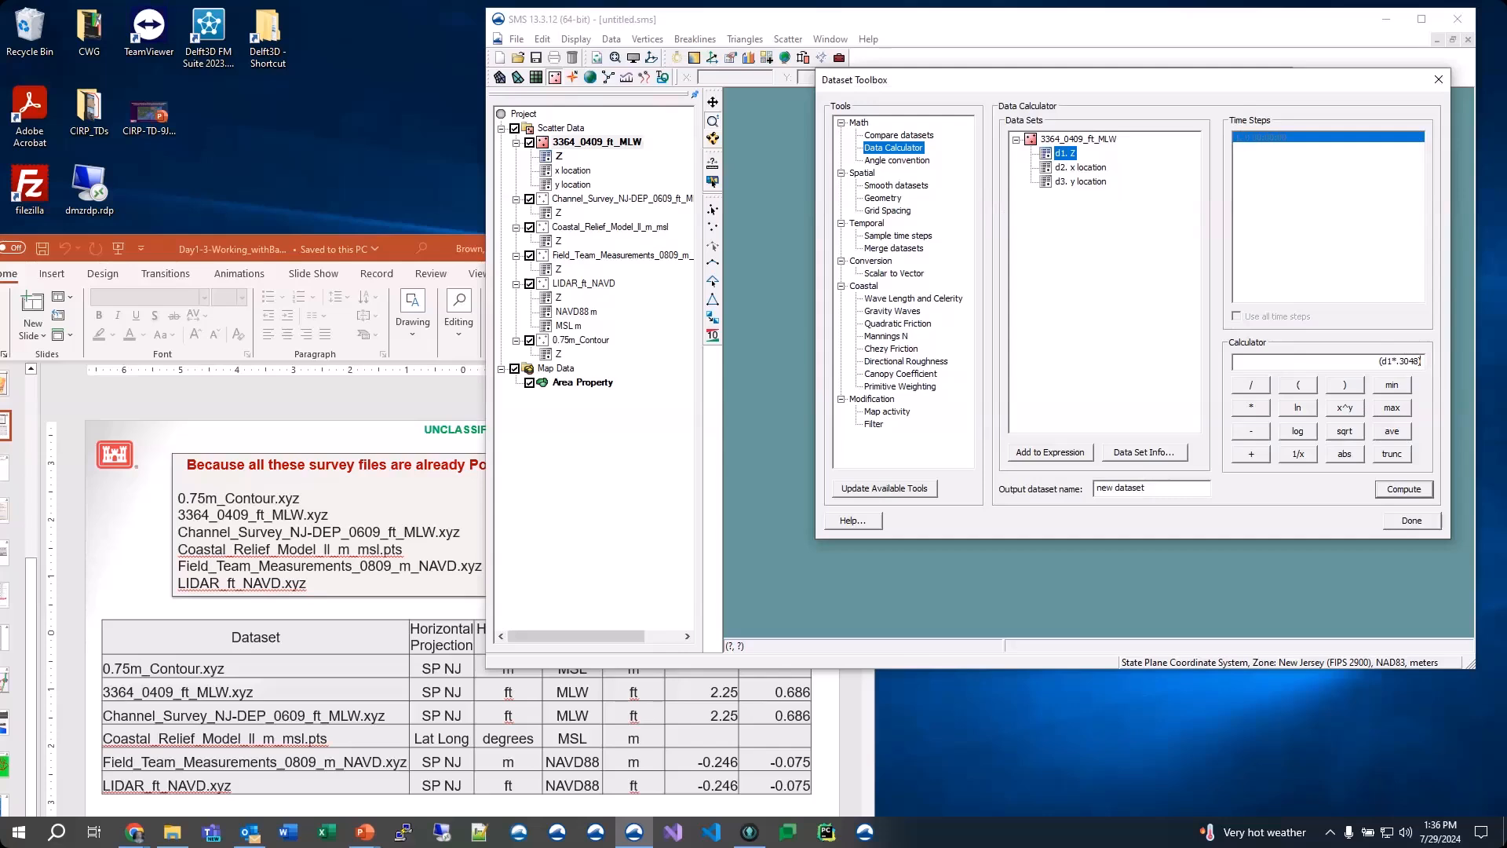
{"action": "type", "text": ")"}
{"action": "key", "text": "BackSpace"}
{"action": "type", "text": "+.686"}
Step: Name the 3364_0409 output dataset MSL m, compute it, and close the Dataset Toolbox
{"action": "left_click_drag", "start_coordinate": [1166, 487], "coordinate": [976, 472]}
{"action": "type", "text": "MSL m"}
{"action": "left_click", "coordinate": [1414, 495]}
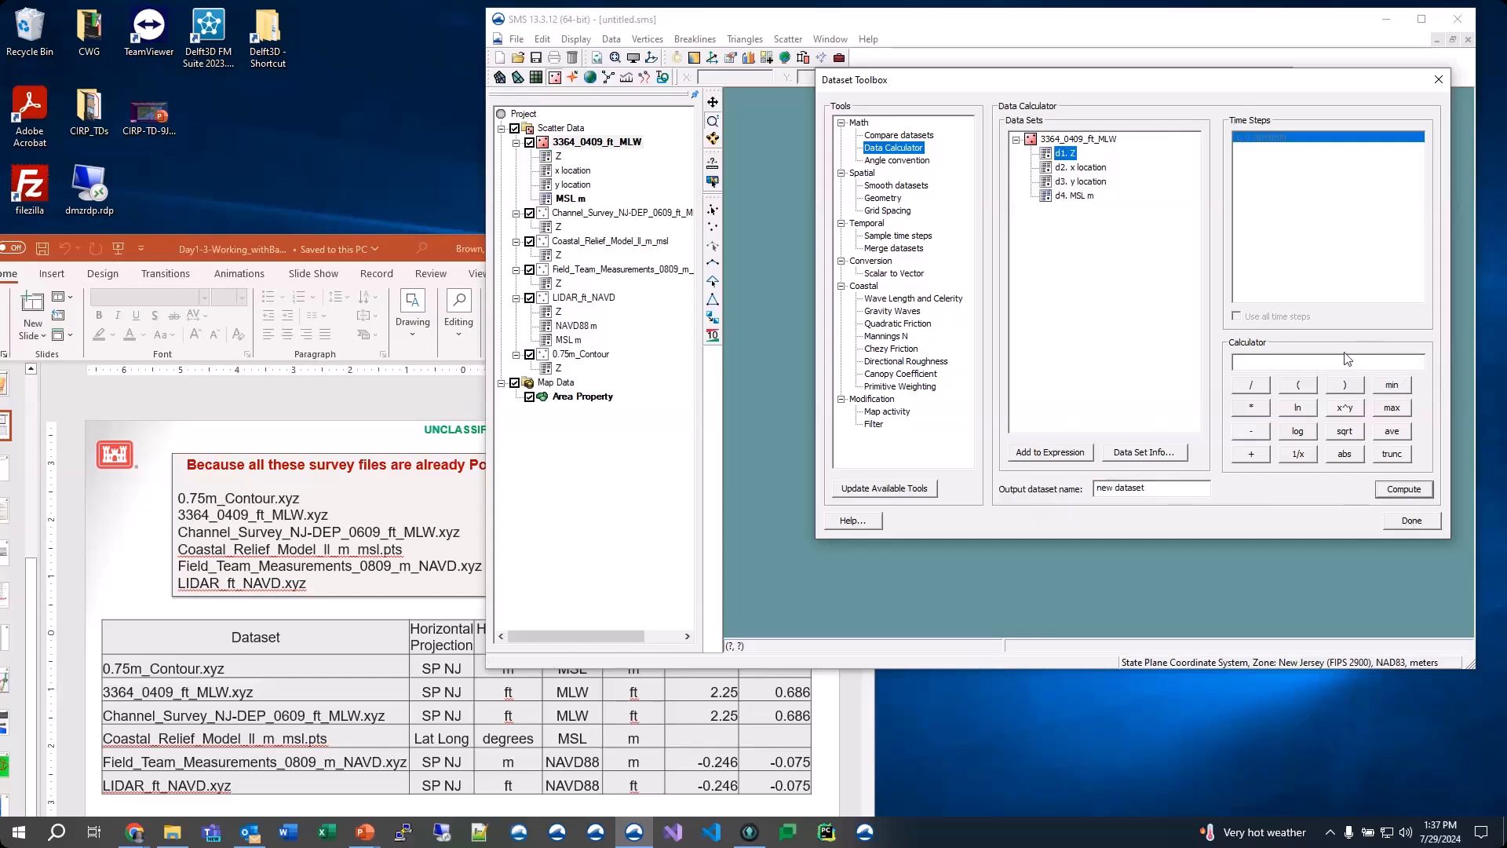
{"action": "left_click", "coordinate": [1412, 521]}
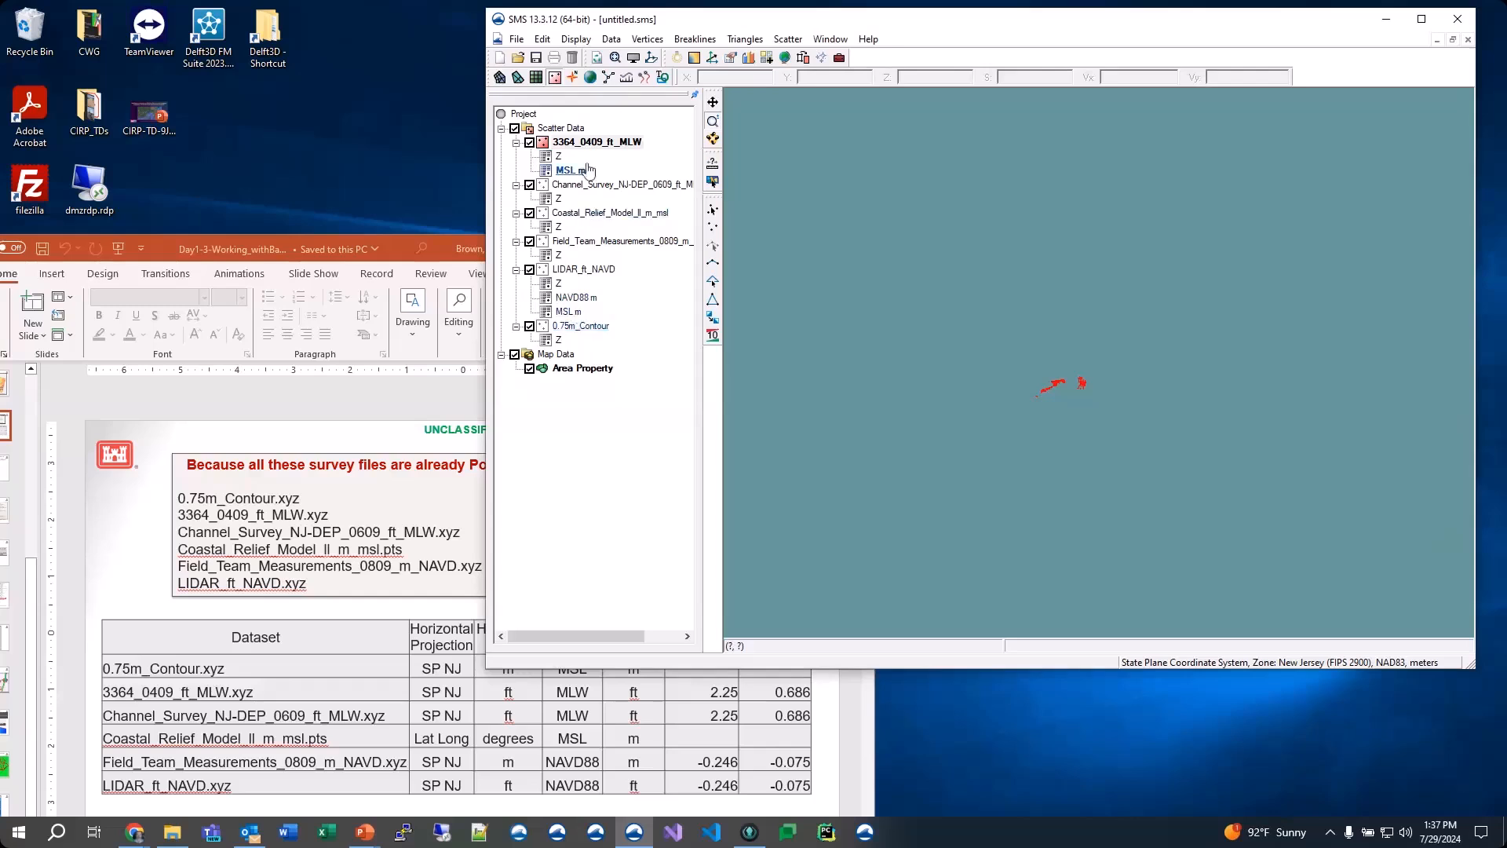
Step: Activate the Channel_Survey_NJ-DEP_0609_ft_MLW scatter set and open the Data Calculator for it
{"action": "left_click", "coordinate": [576, 189]}
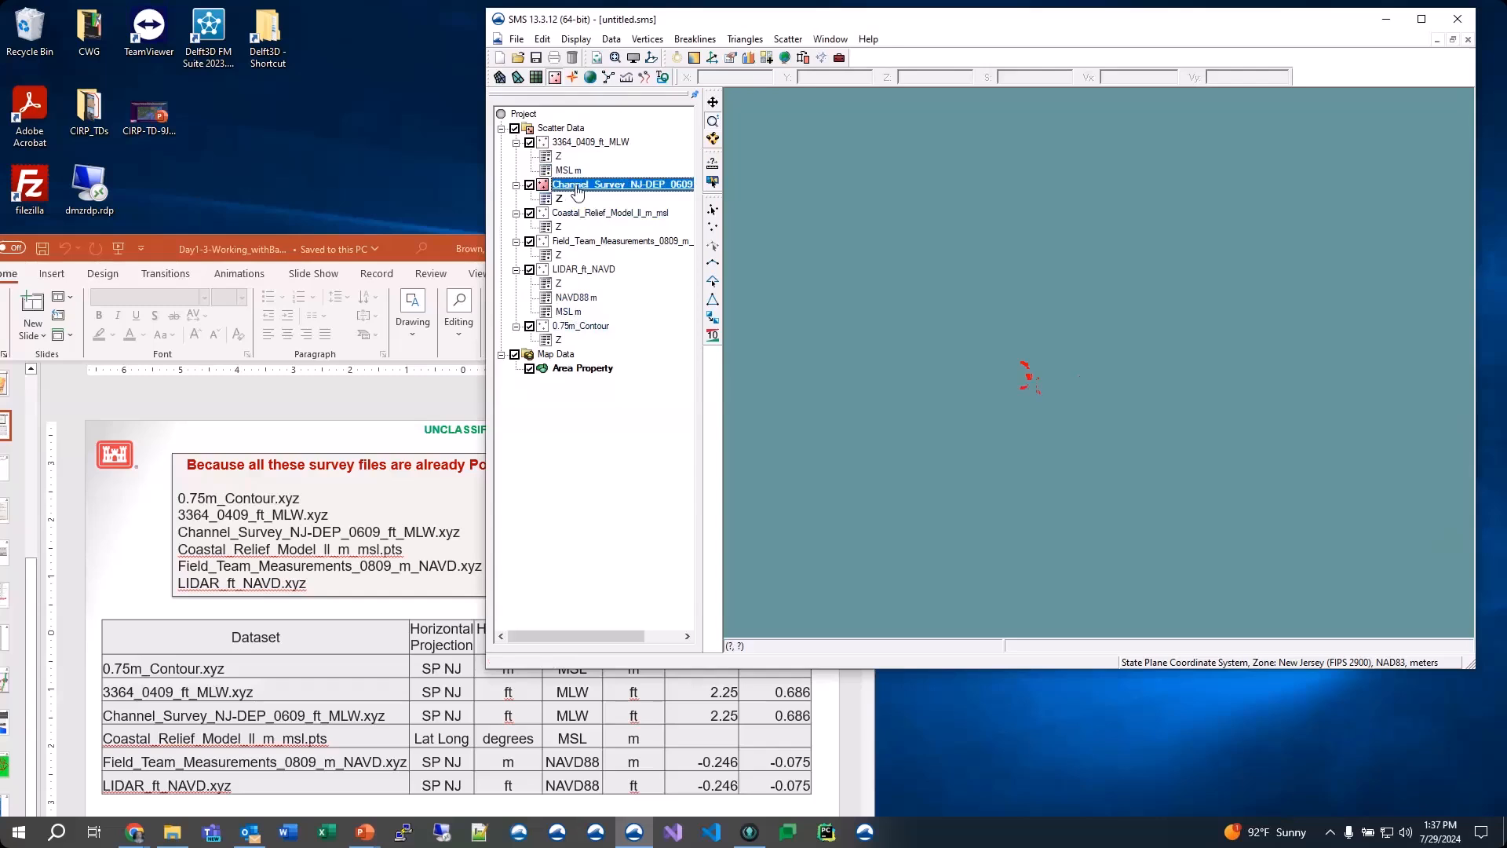
{"action": "left_click", "coordinate": [611, 39]}
{"action": "left_click", "coordinate": [643, 58]}
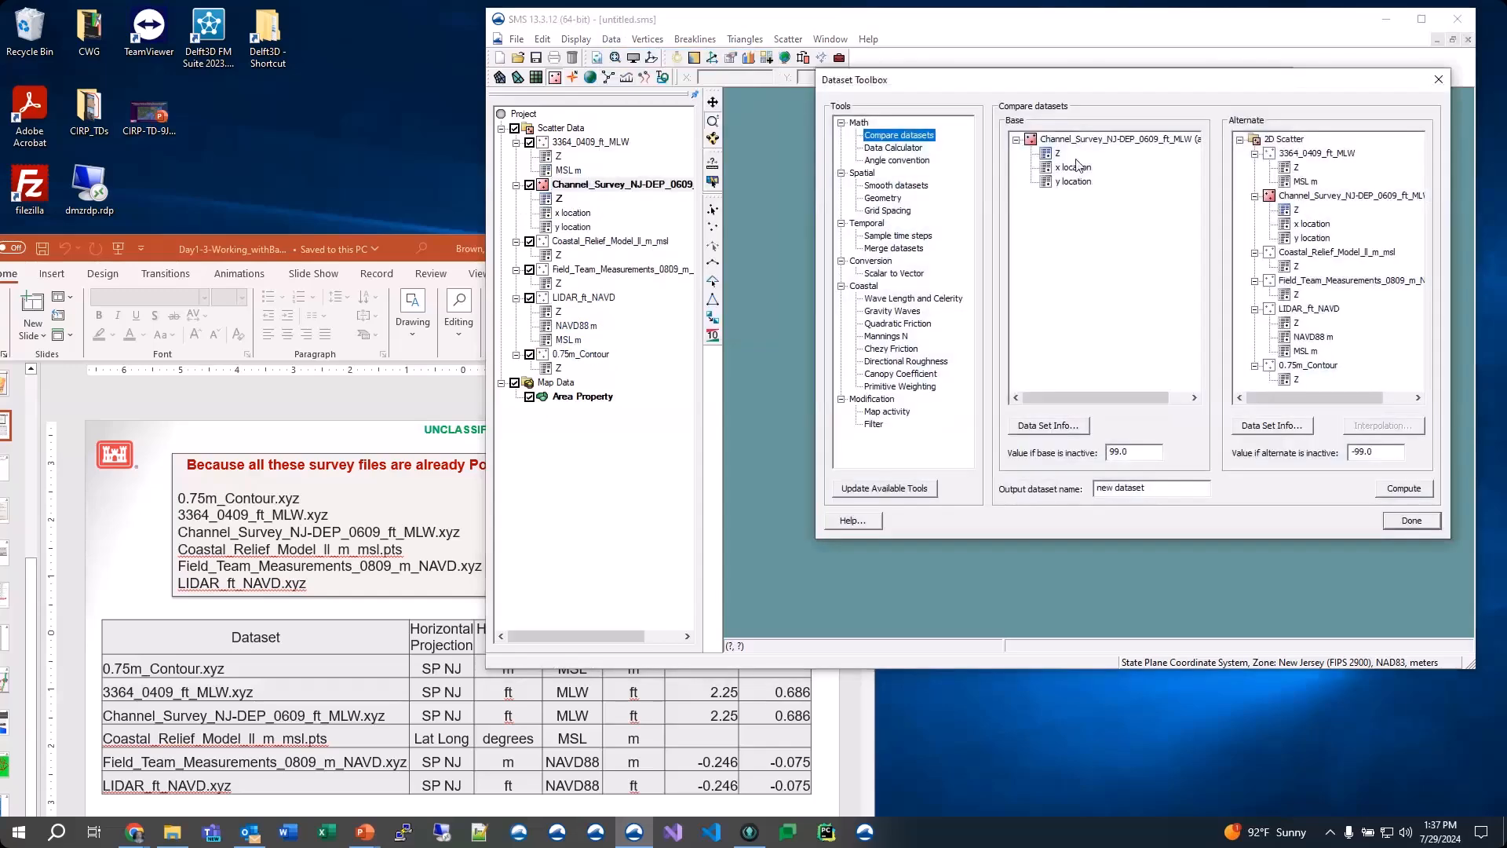
{"action": "left_click", "coordinate": [893, 147]}
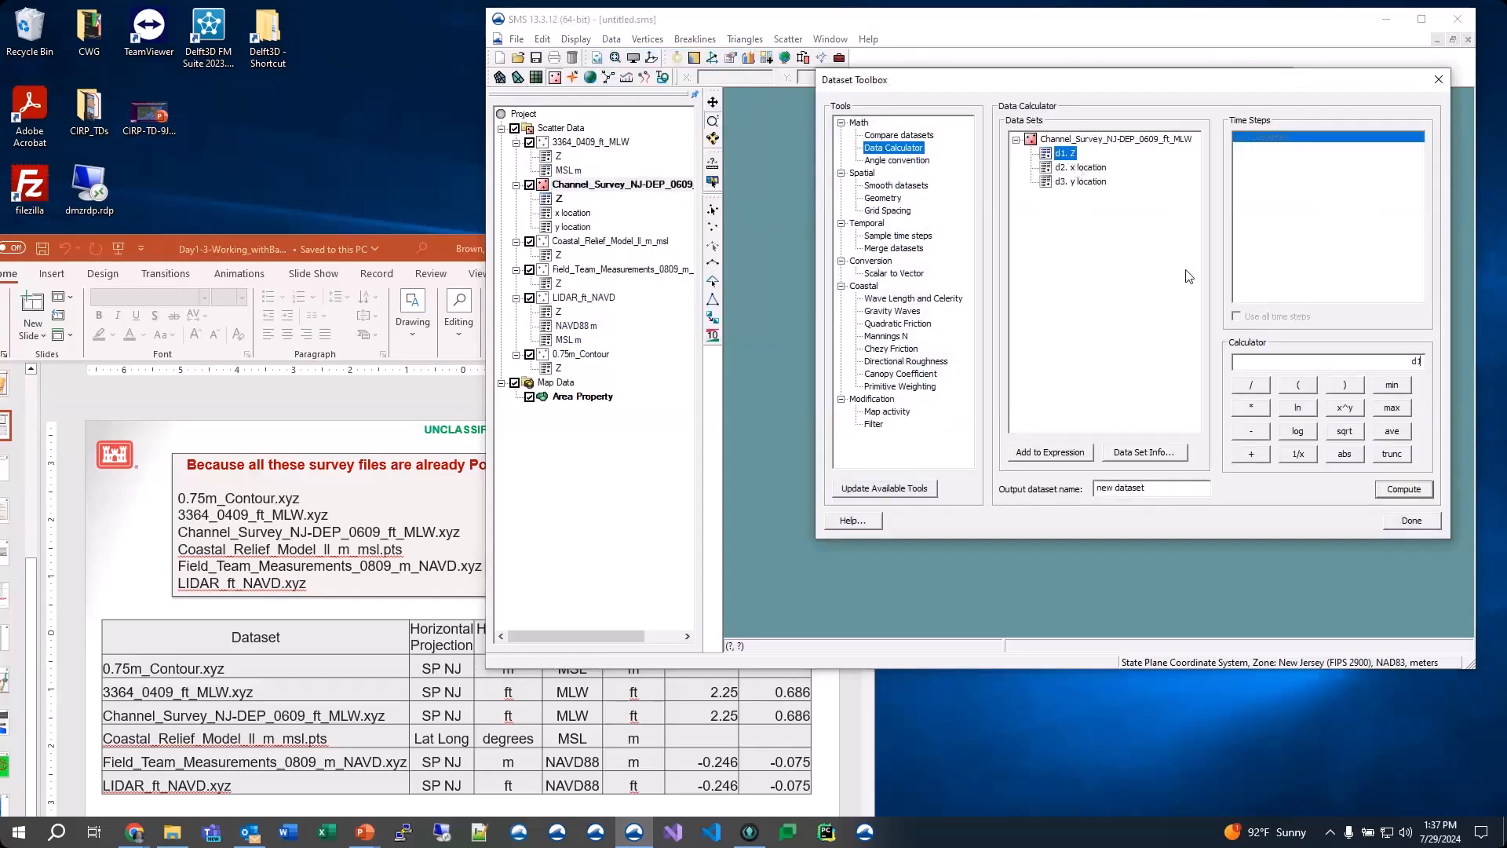
Step: Compute the channel survey's MSL m dataset by converting Z from feet to meters and adding .686, and close the toolbox
{"action": "type", "text": "*.03"}
{"action": "key", "text": "BackSpace"}
{"action": "key", "text": "BackSpace"}
{"action": "type", "text": "304"}
{"action": "type", "text": ")+.686"}
{"action": "key", "text": "Tab"}
{"action": "type", "text": "MSL m"}
{"action": "left_click", "coordinate": [1397, 492]}
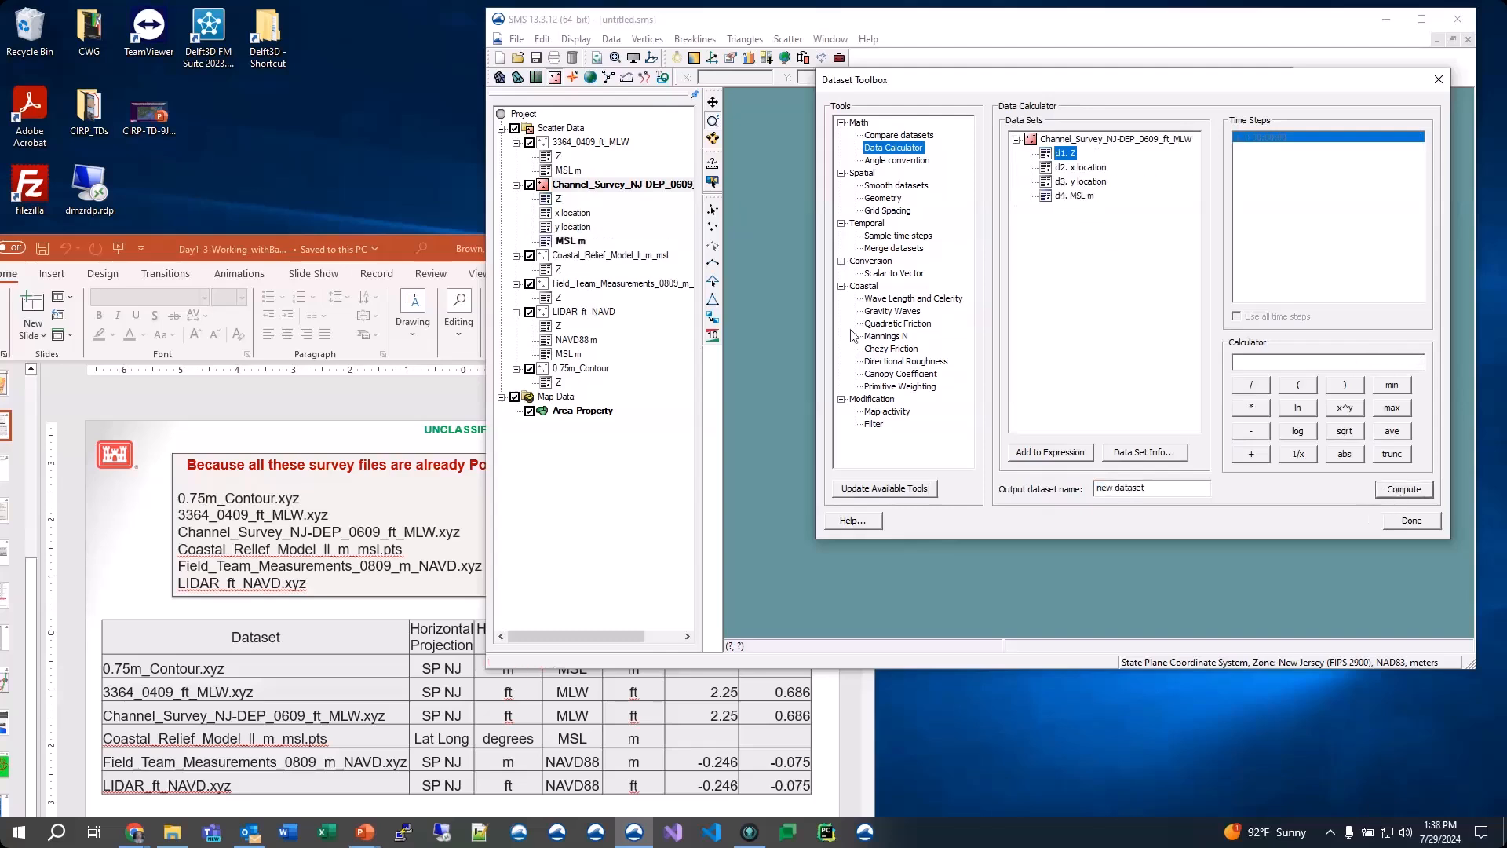
{"action": "left_click", "coordinate": [1410, 520]}
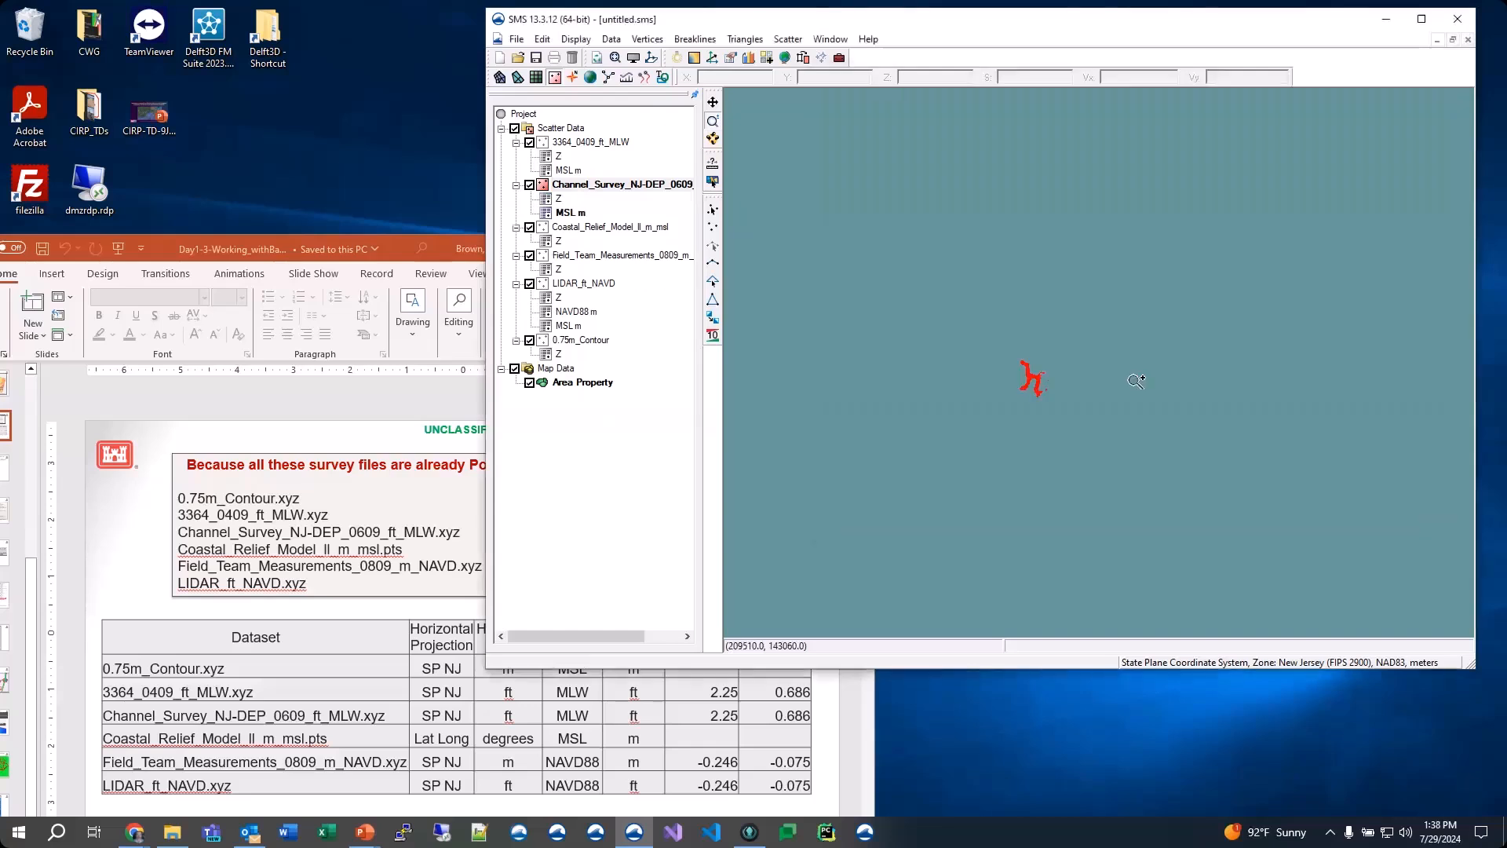
{"action": "left_click", "coordinate": [558, 241]}
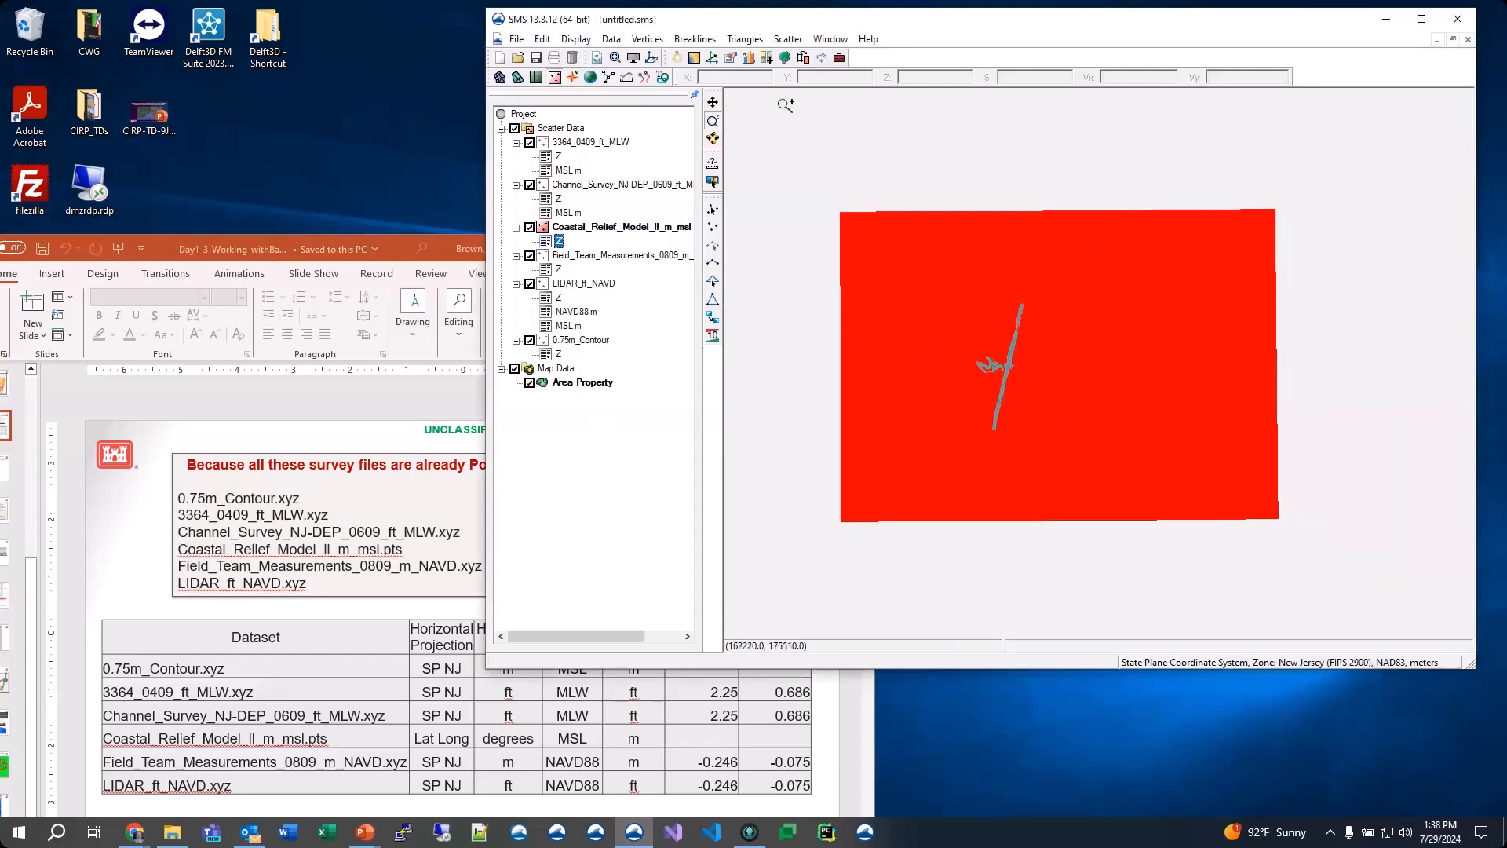
{"action": "left_click", "coordinate": [784, 41]}
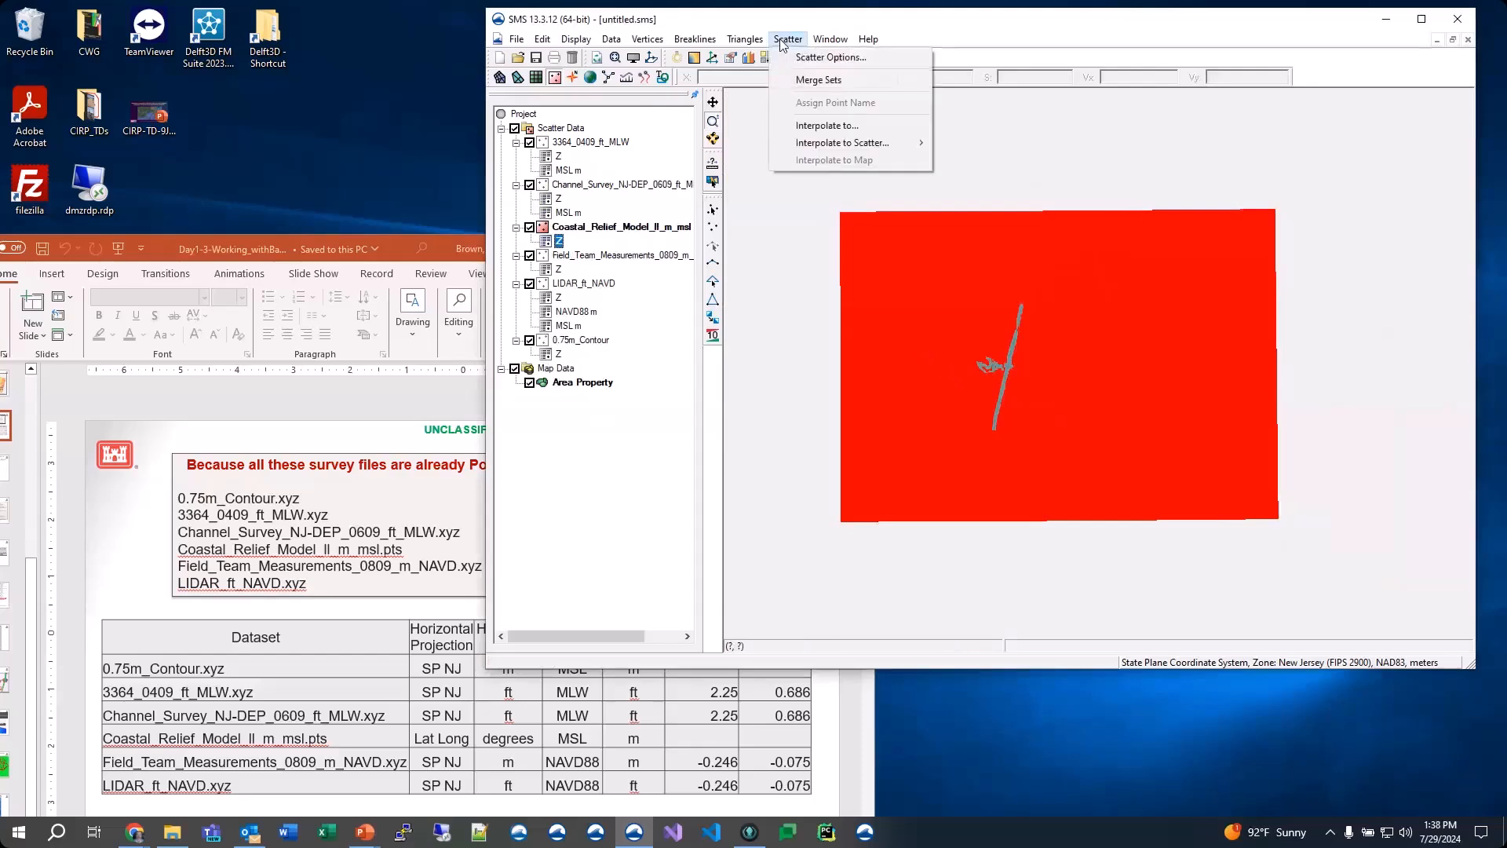
{"action": "mouse_move", "coordinate": [613, 47]}
{"action": "left_click", "coordinate": [662, 57]}
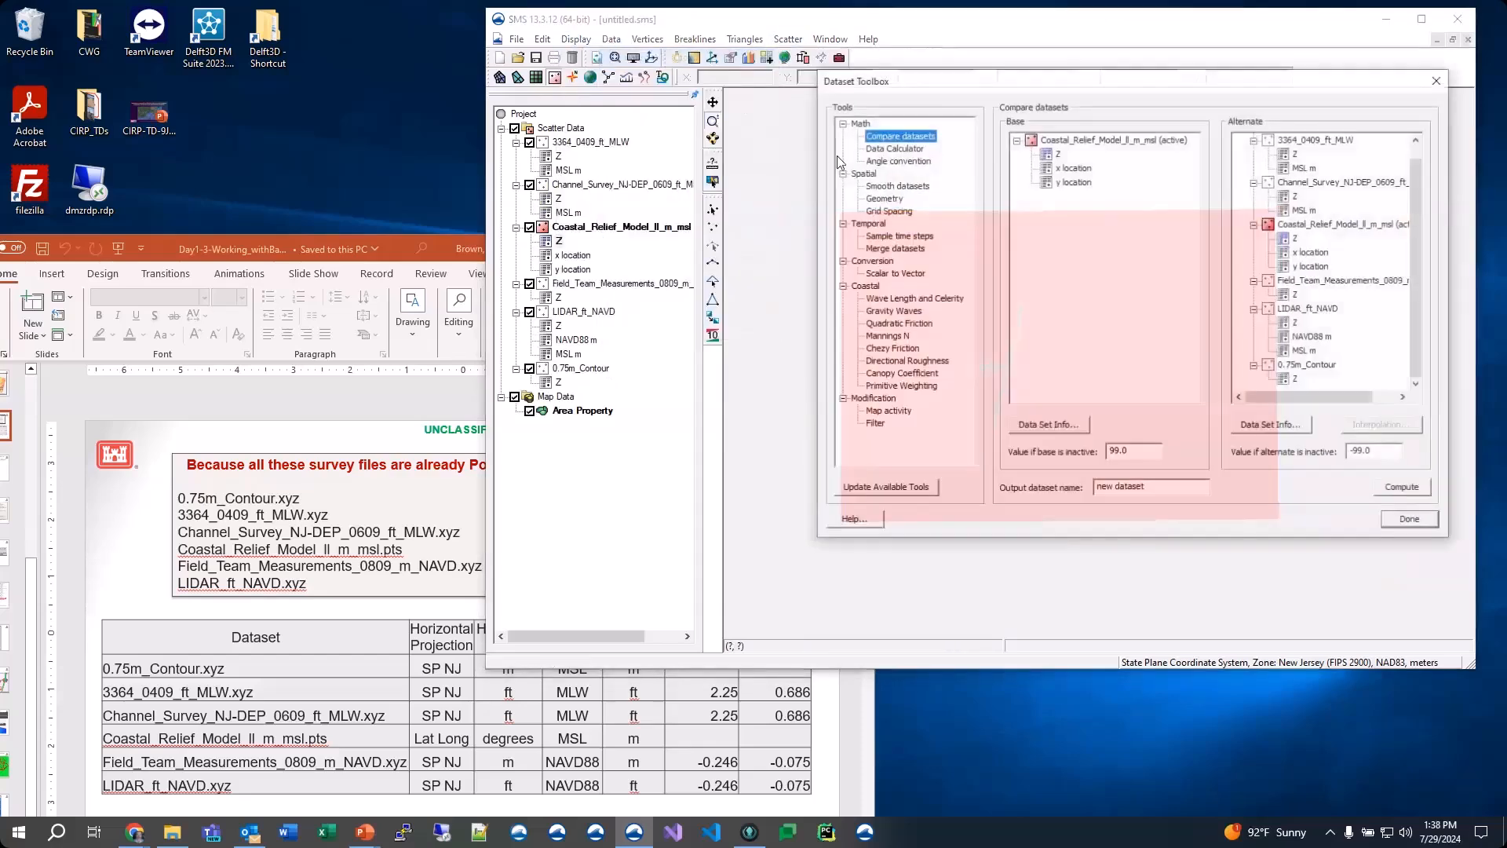
{"action": "left_click", "coordinate": [893, 147]}
{"action": "double_click", "coordinate": [1066, 154]}
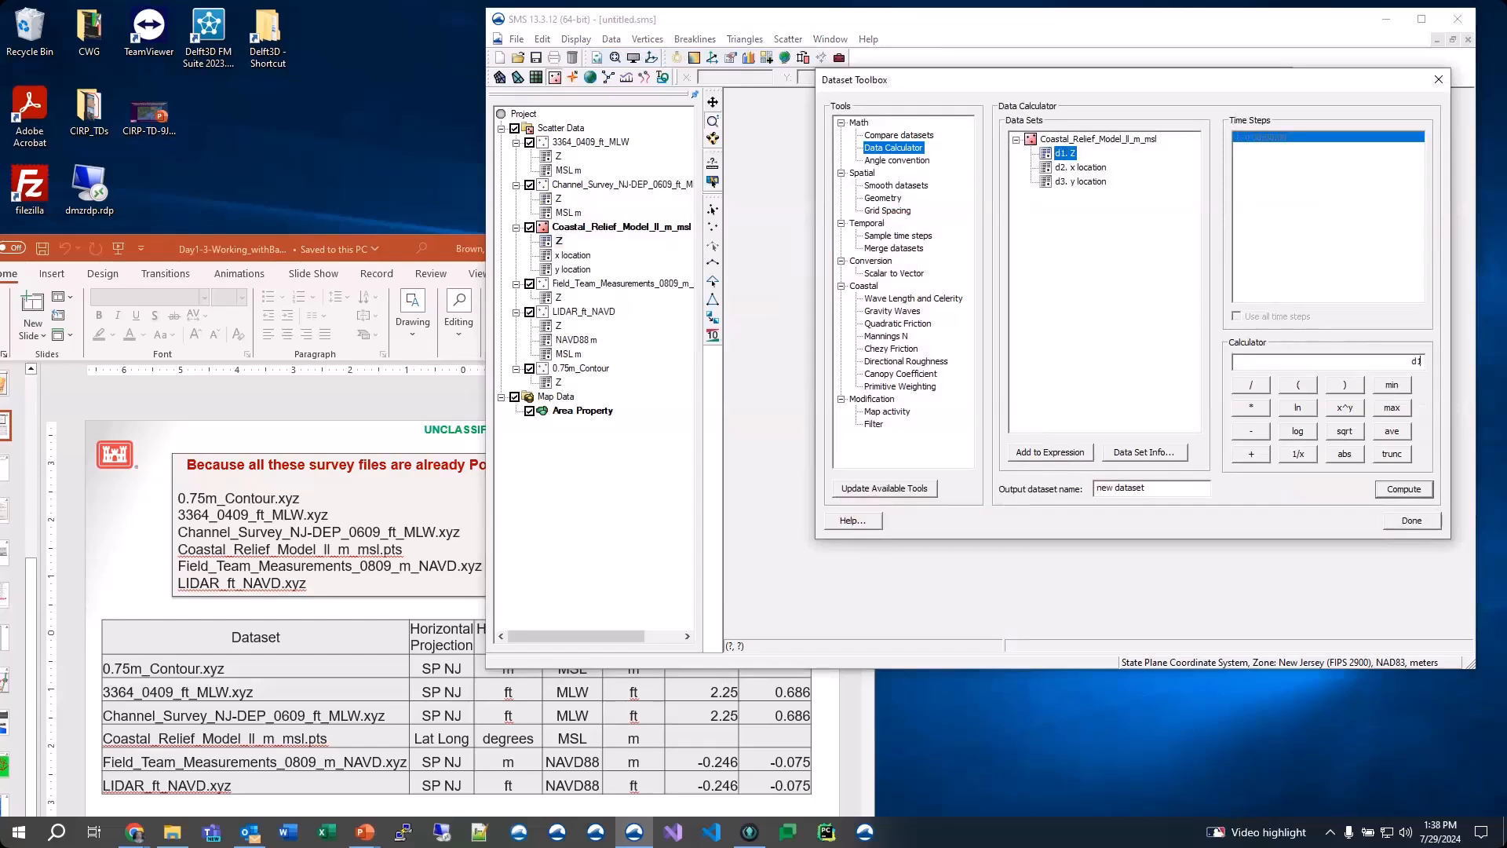
{"action": "left_click", "coordinate": [1439, 80]}
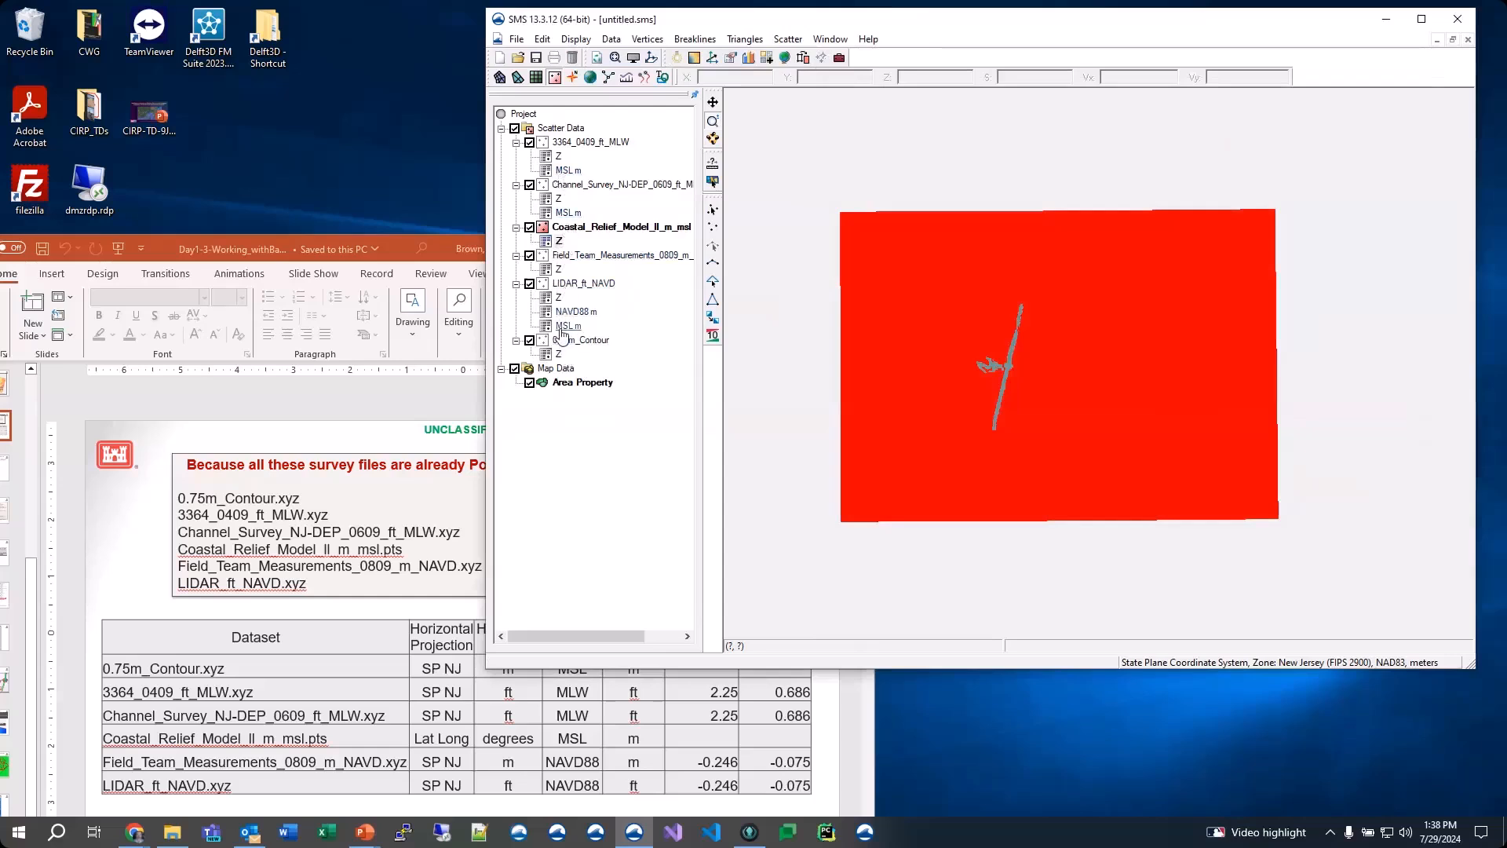
Step: Rename the Z dataset of the Coastal_Relief_Model_ll_m_msl scatter set to MSL m
{"action": "right_click", "coordinate": [561, 247]}
{"action": "left_click", "coordinate": [604, 254]}
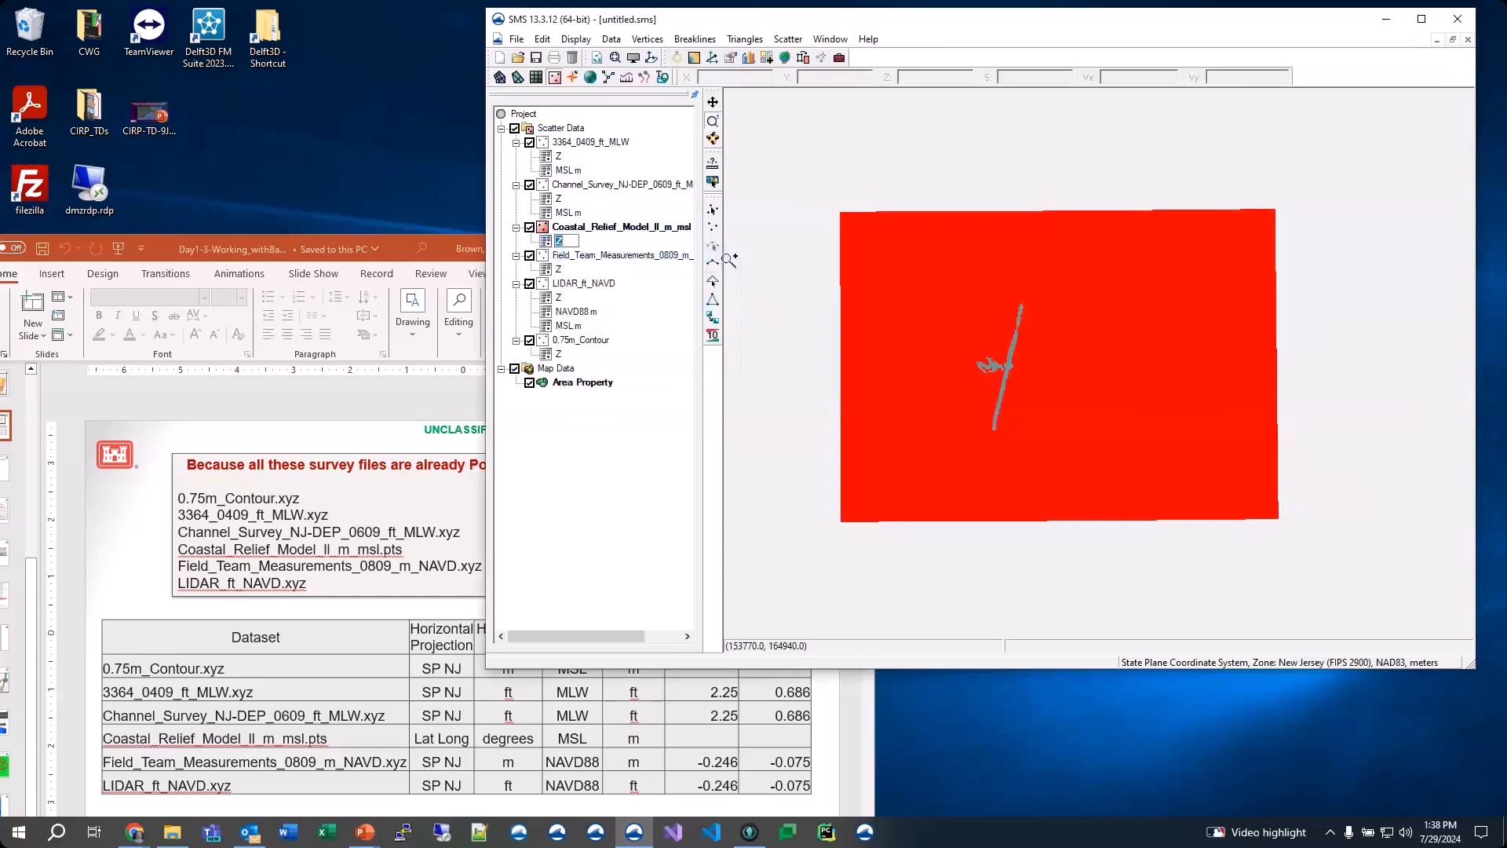
{"action": "type", "text": "MSL m"}
{"action": "key", "text": "Return"}
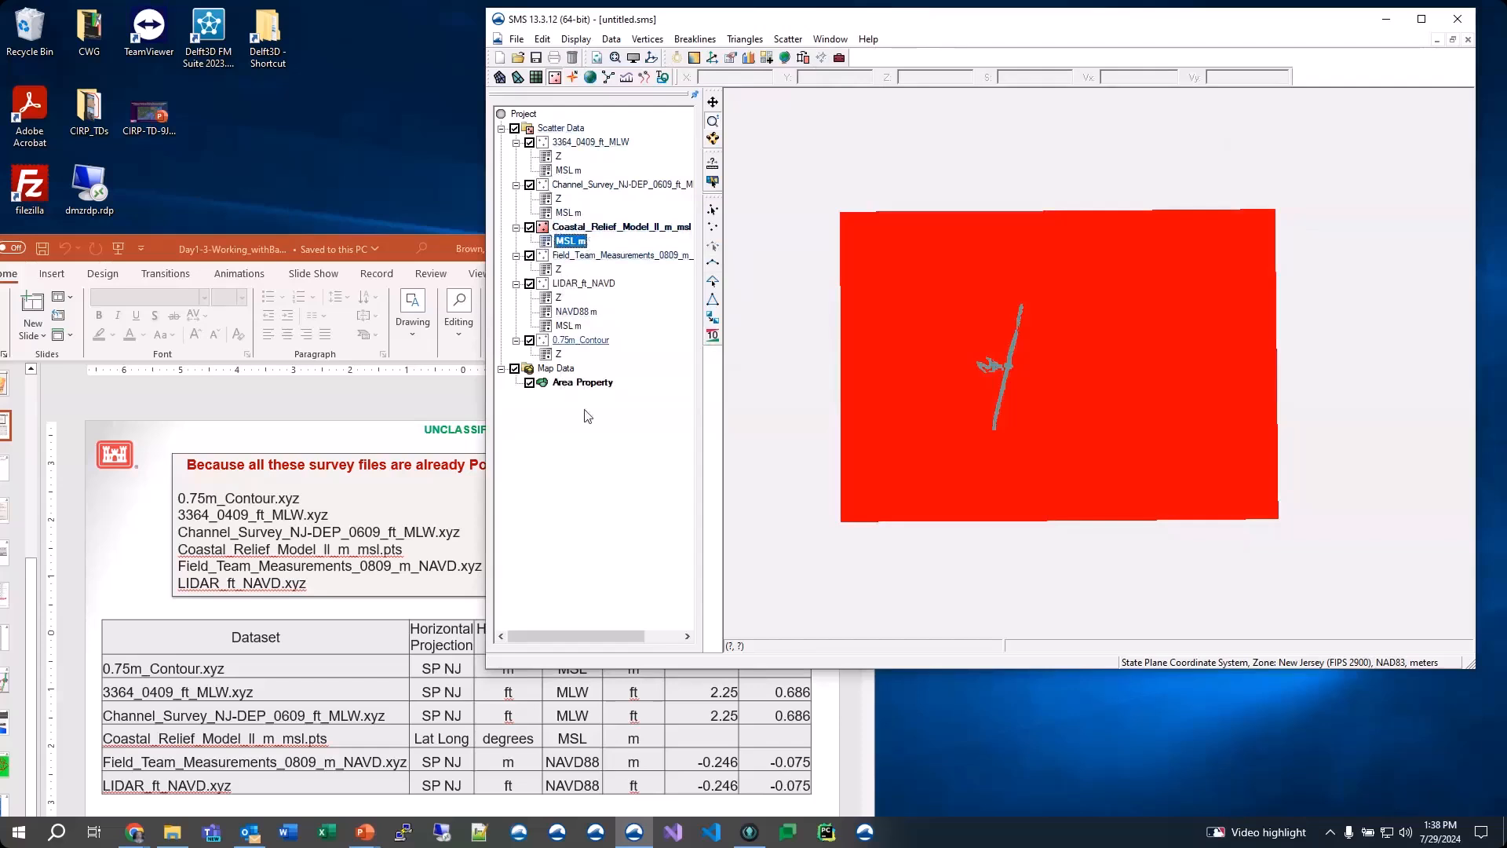
Step: Activate the Field_Team_Measurements scatter set and add its Z dataset to a Data Calculator expression
{"action": "left_click", "coordinate": [581, 257]}
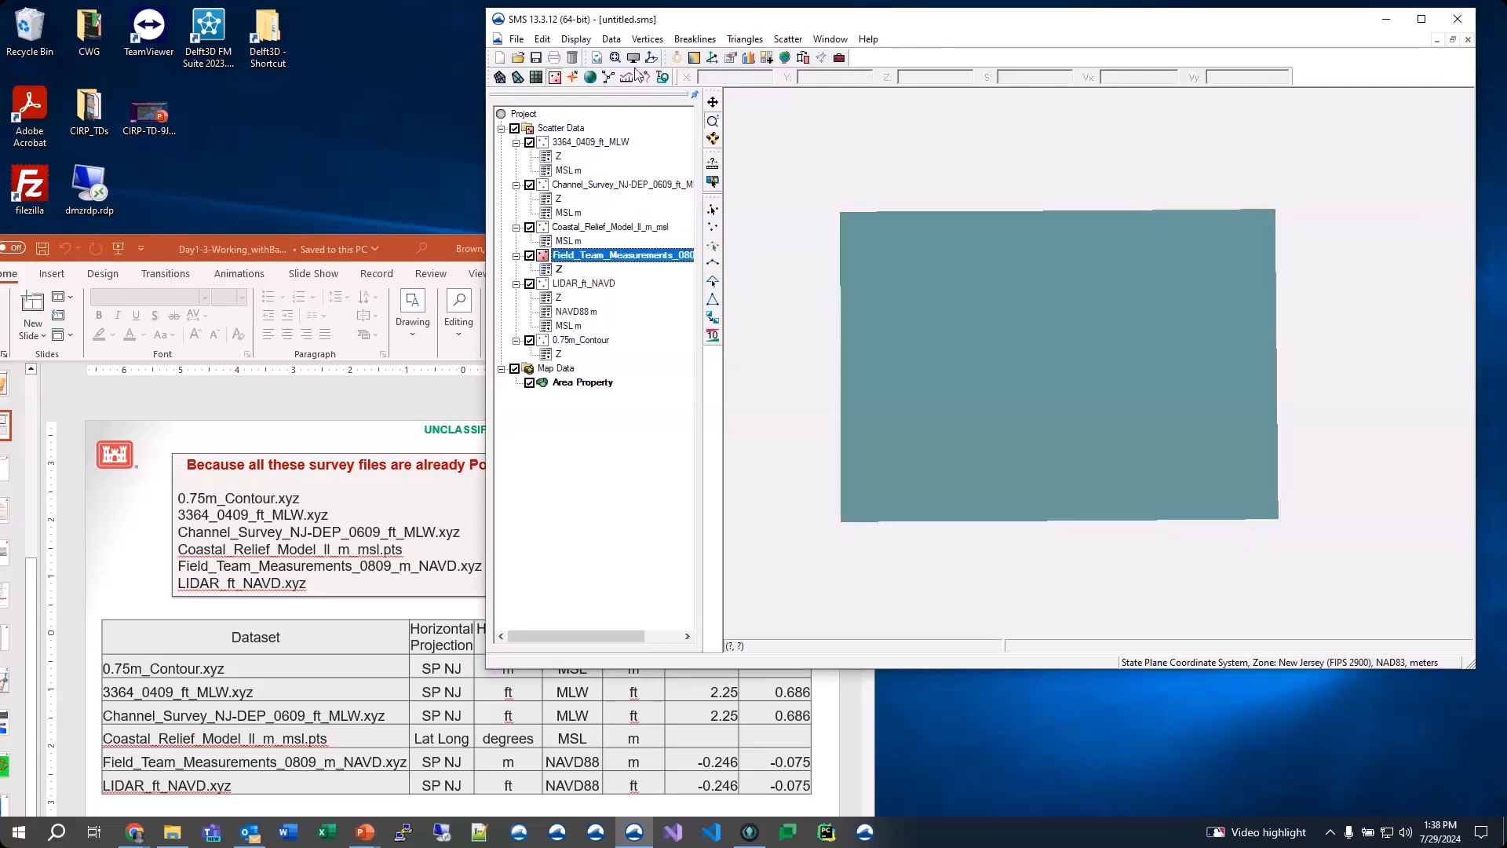
{"action": "left_click", "coordinate": [611, 39]}
{"action": "left_click", "coordinate": [650, 58]}
{"action": "left_click", "coordinate": [892, 149]}
{"action": "double_click", "coordinate": [1063, 154]}
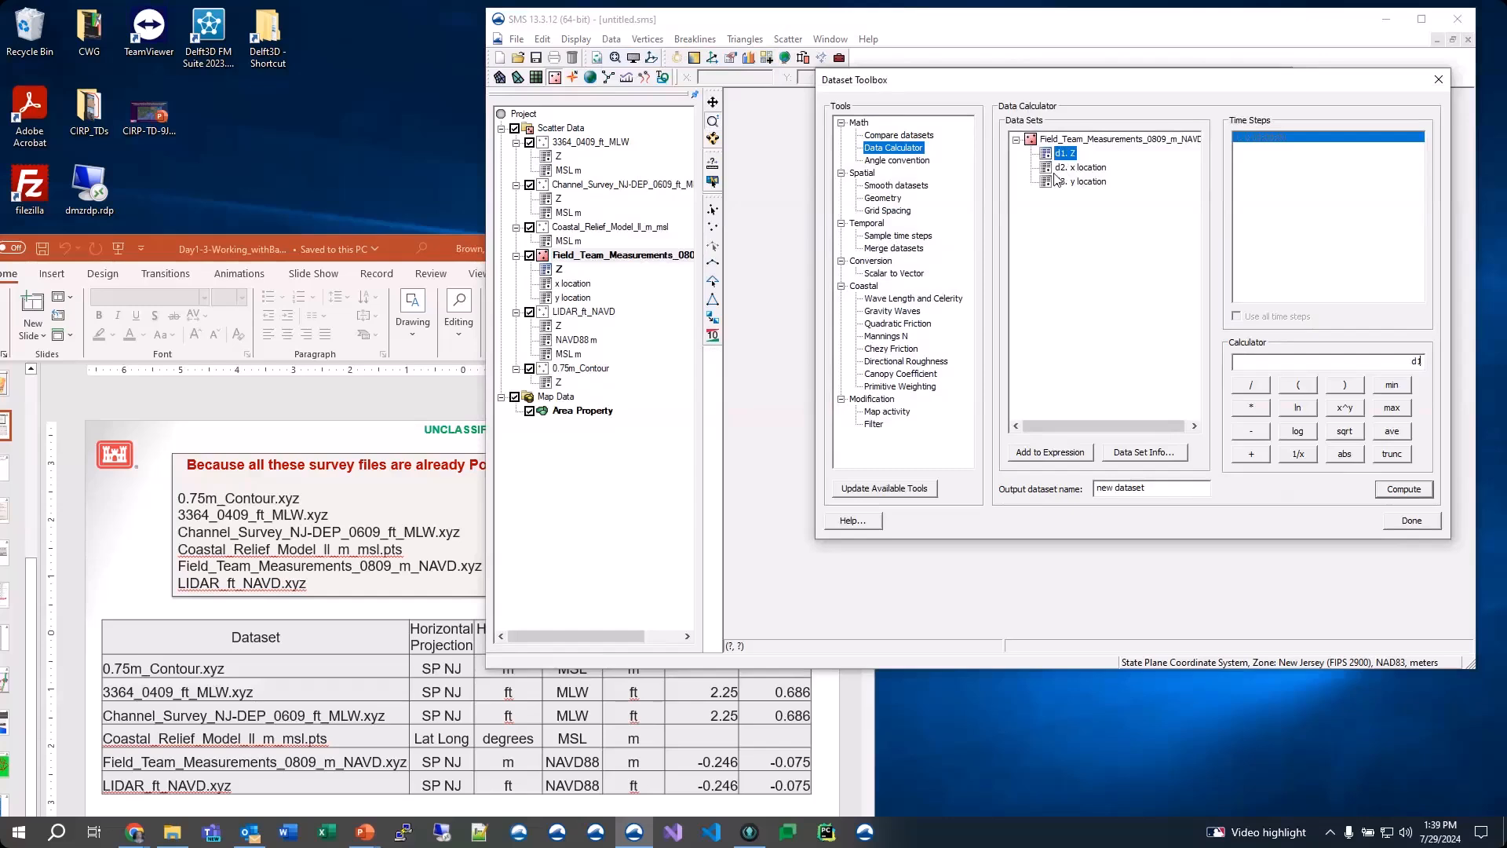
Step: Complete the expression as d1-.075, compute it as the output dataset MSL m, and close the Dataset Toolbox
{"action": "type", "text": "*"}
{"action": "key", "text": "BackSpace"}
{"action": "type", "text": "+"}
{"action": "key", "text": "BackSpace"}
{"action": "type", "text": "-.075"}
{"action": "left_click_drag", "start_coordinate": [1157, 488], "coordinate": [1000, 490]}
{"action": "type", "text": "MSL m"}
{"action": "left_click", "coordinate": [1404, 490]}
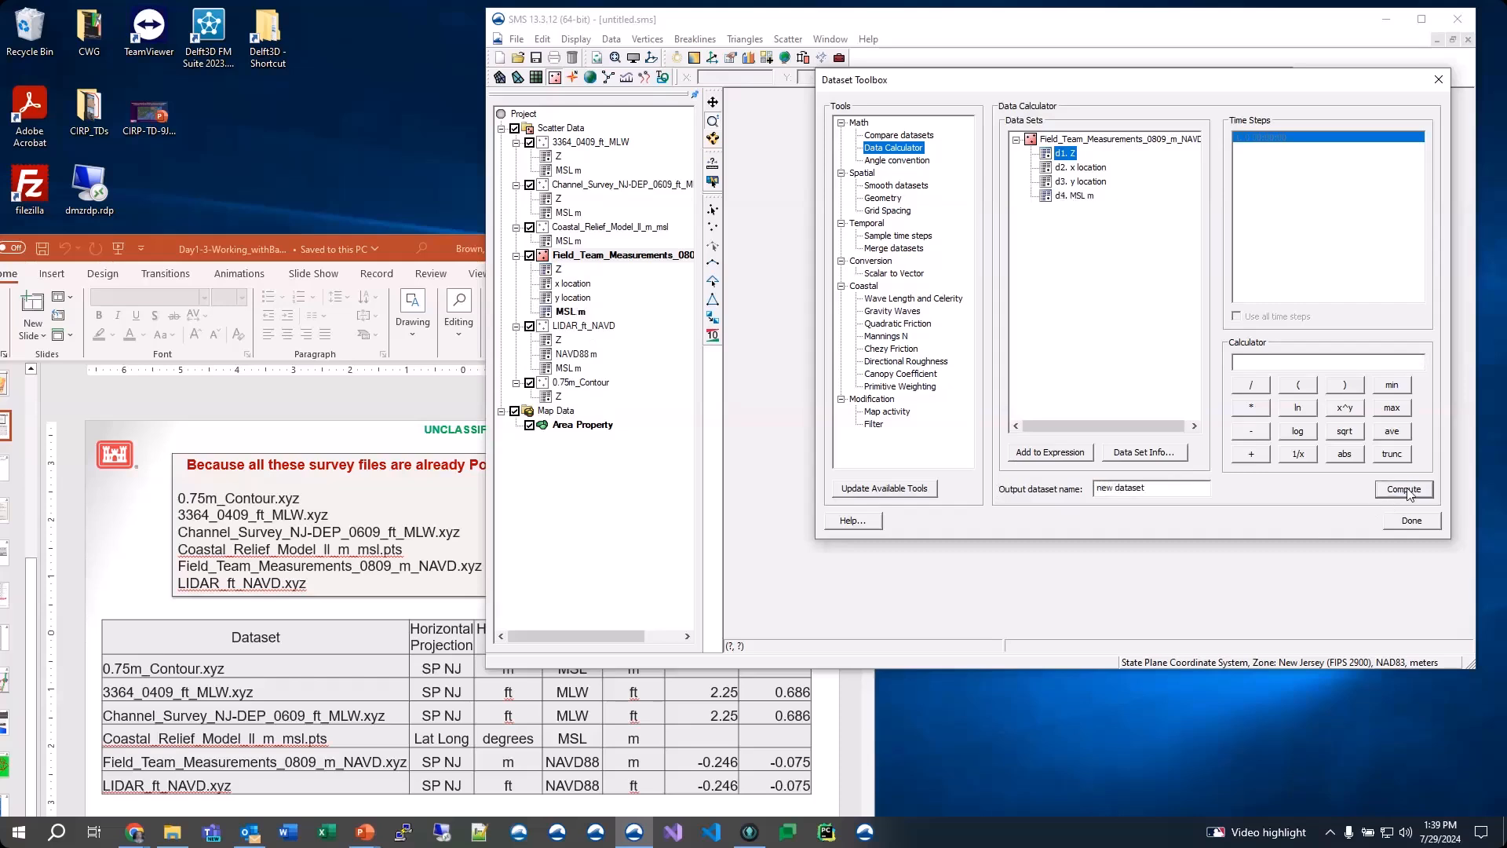
{"action": "left_click", "coordinate": [1412, 521]}
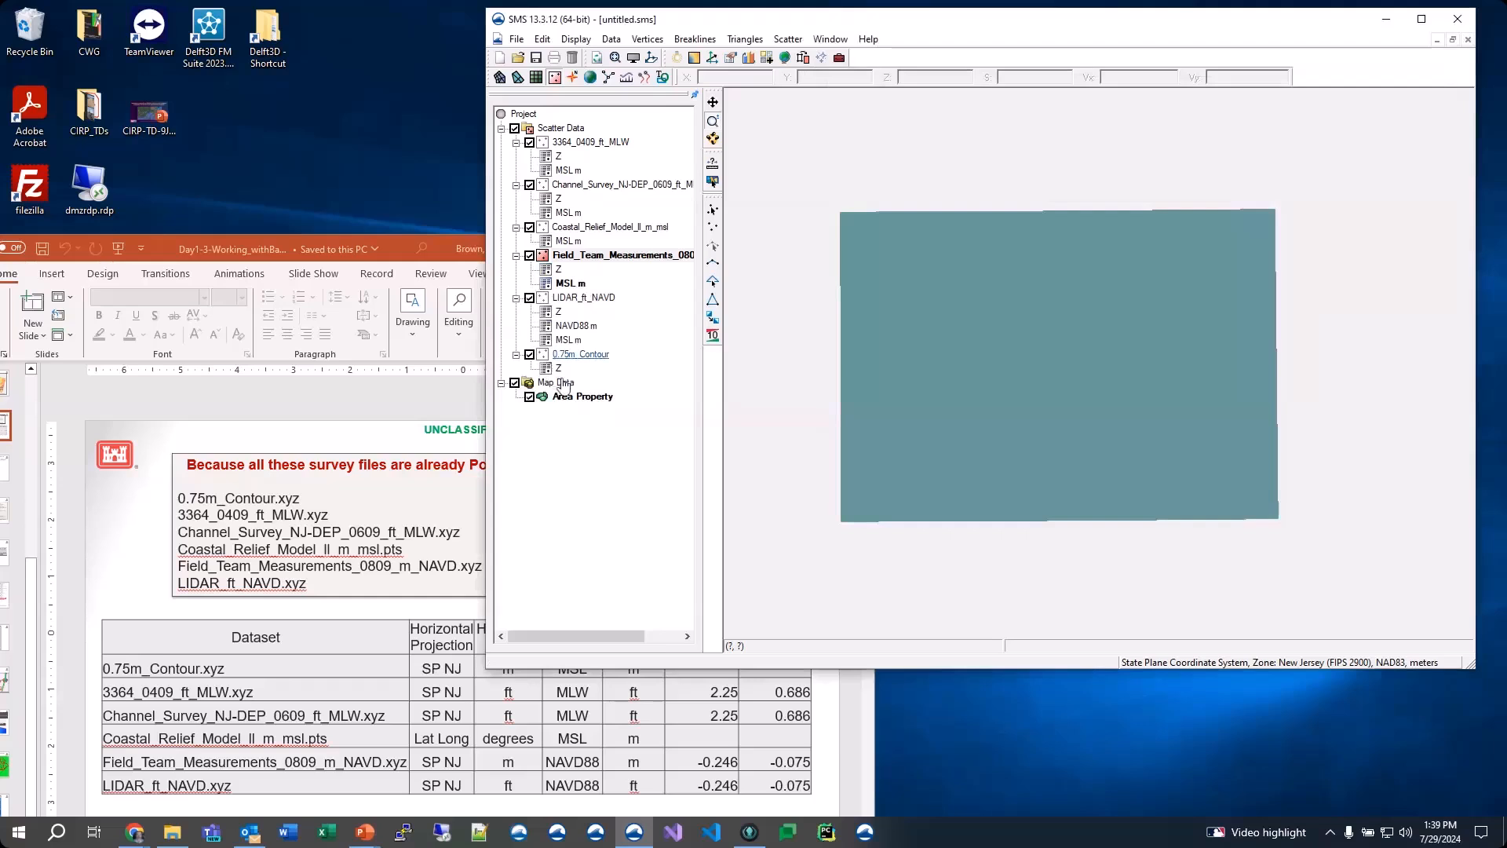
Step: Rename the Z dataset of the 0.75m_Contour scatter set to MSL m
{"action": "left_click", "coordinate": [559, 369]}
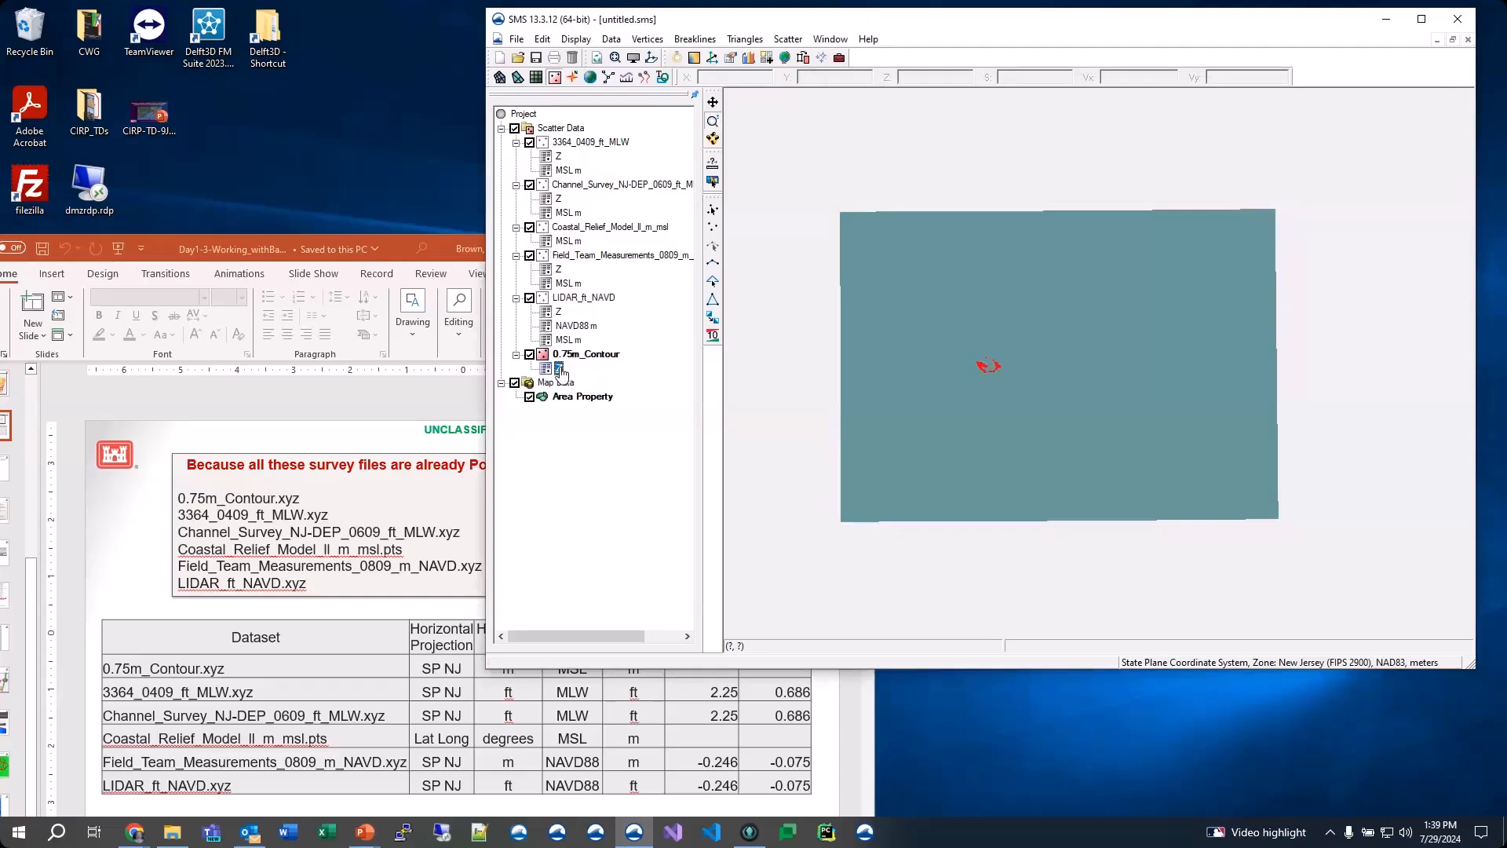
{"action": "right_click", "coordinate": [562, 373]}
{"action": "left_click", "coordinate": [628, 381]}
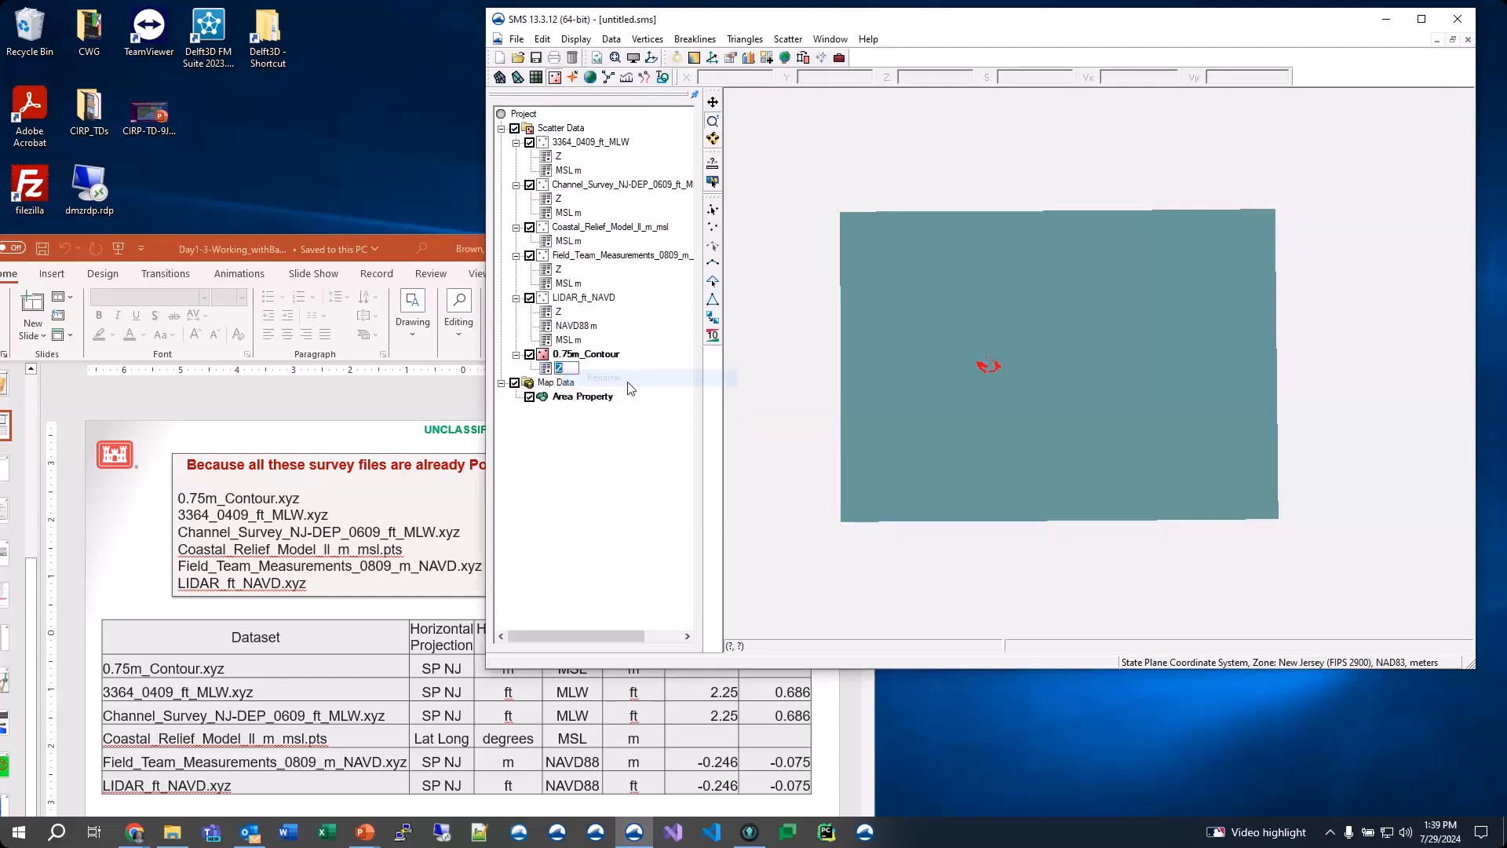
{"action": "type", "text": "MSL m"}
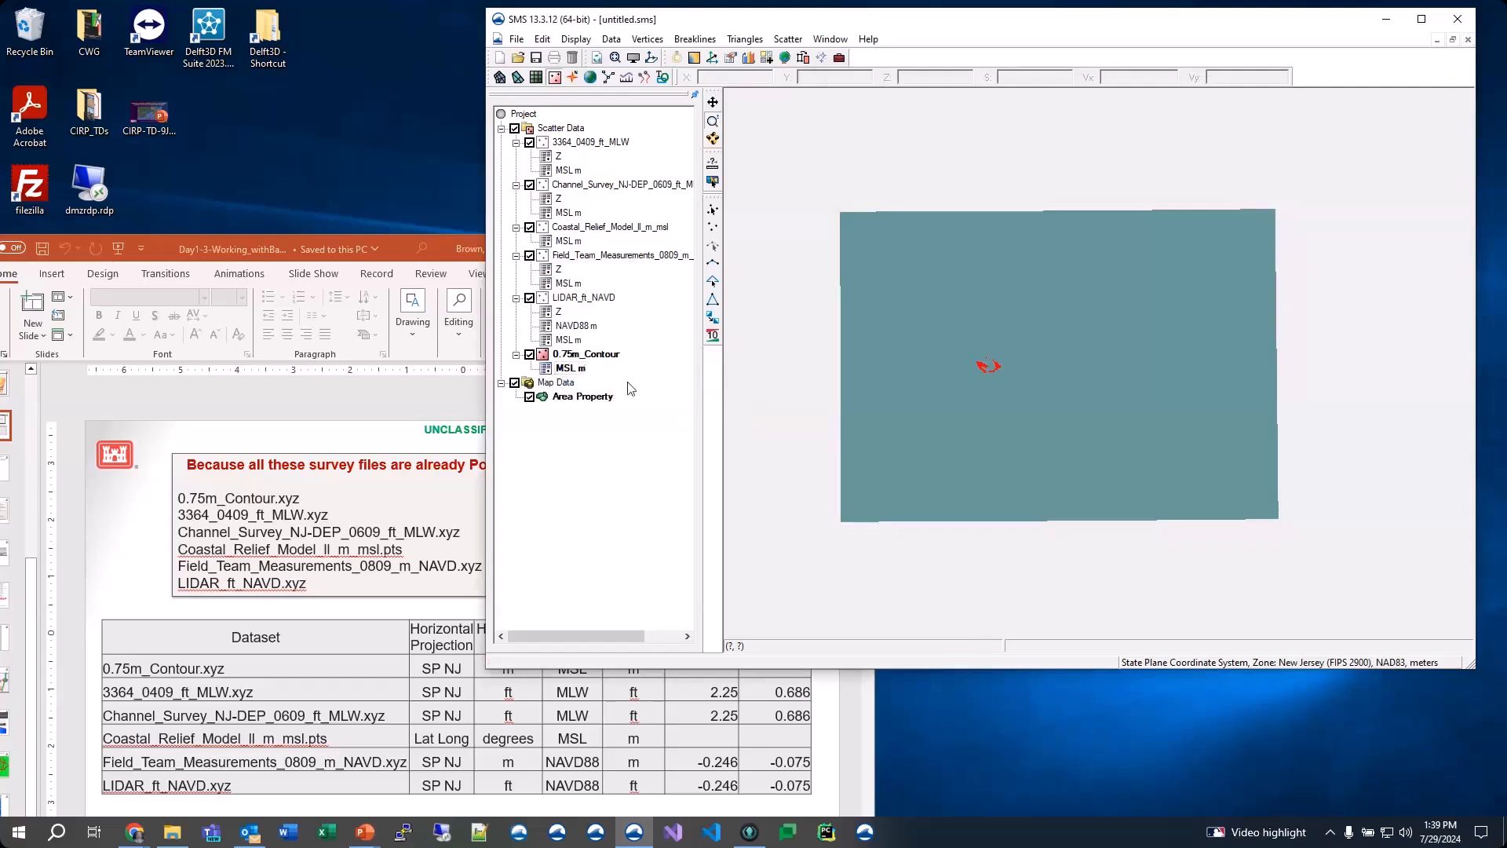
{"action": "key", "text": "Return"}
Step: Activate the 3364_0409 MSL m dataset and start saving a new project in C:\!Projects\!2024_Webinar
{"action": "left_click", "coordinate": [570, 170]}
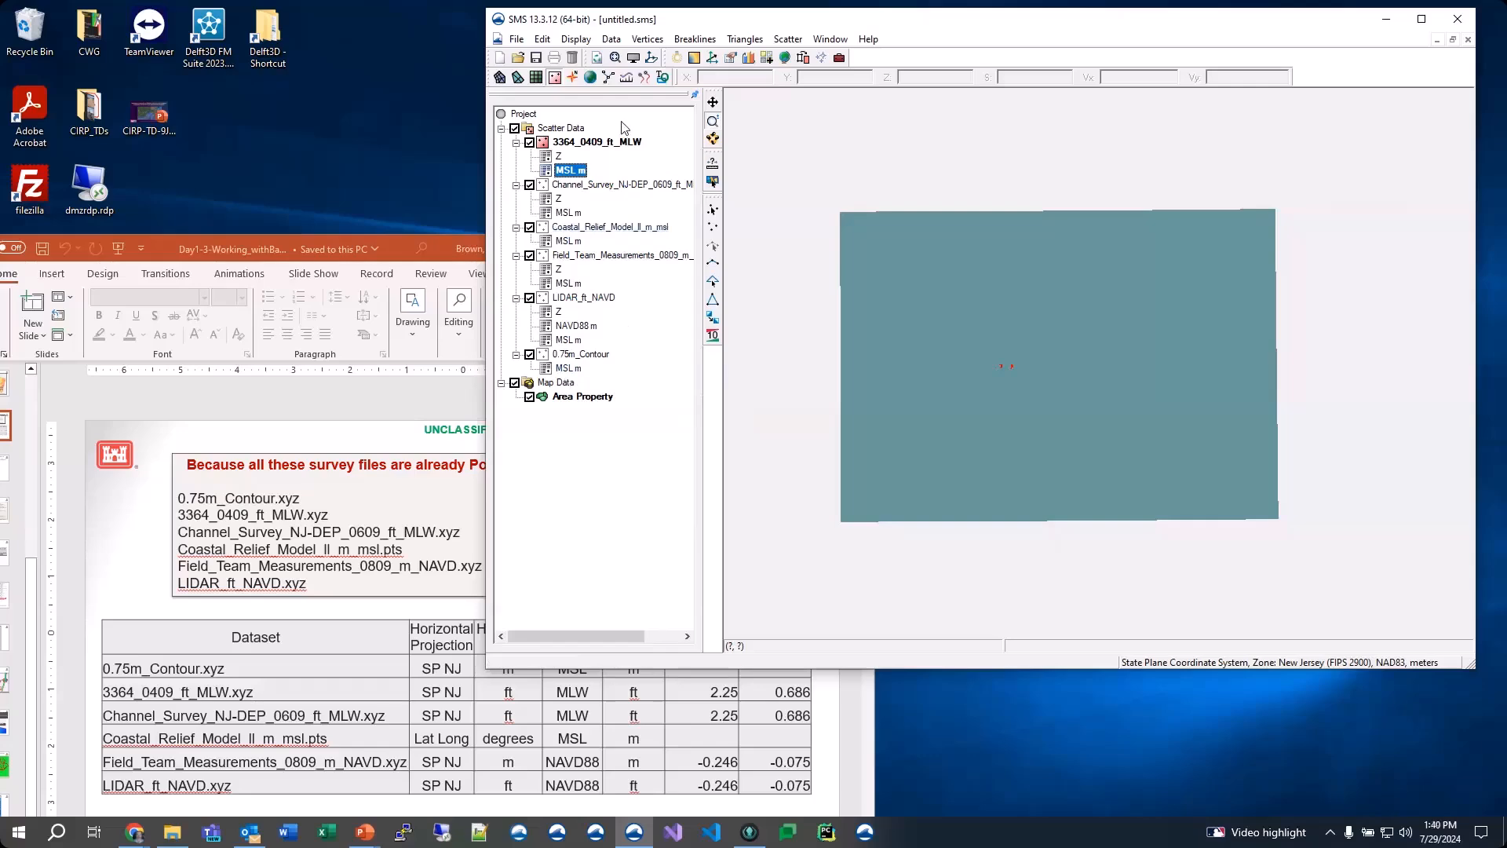
{"action": "left_click", "coordinate": [517, 39]}
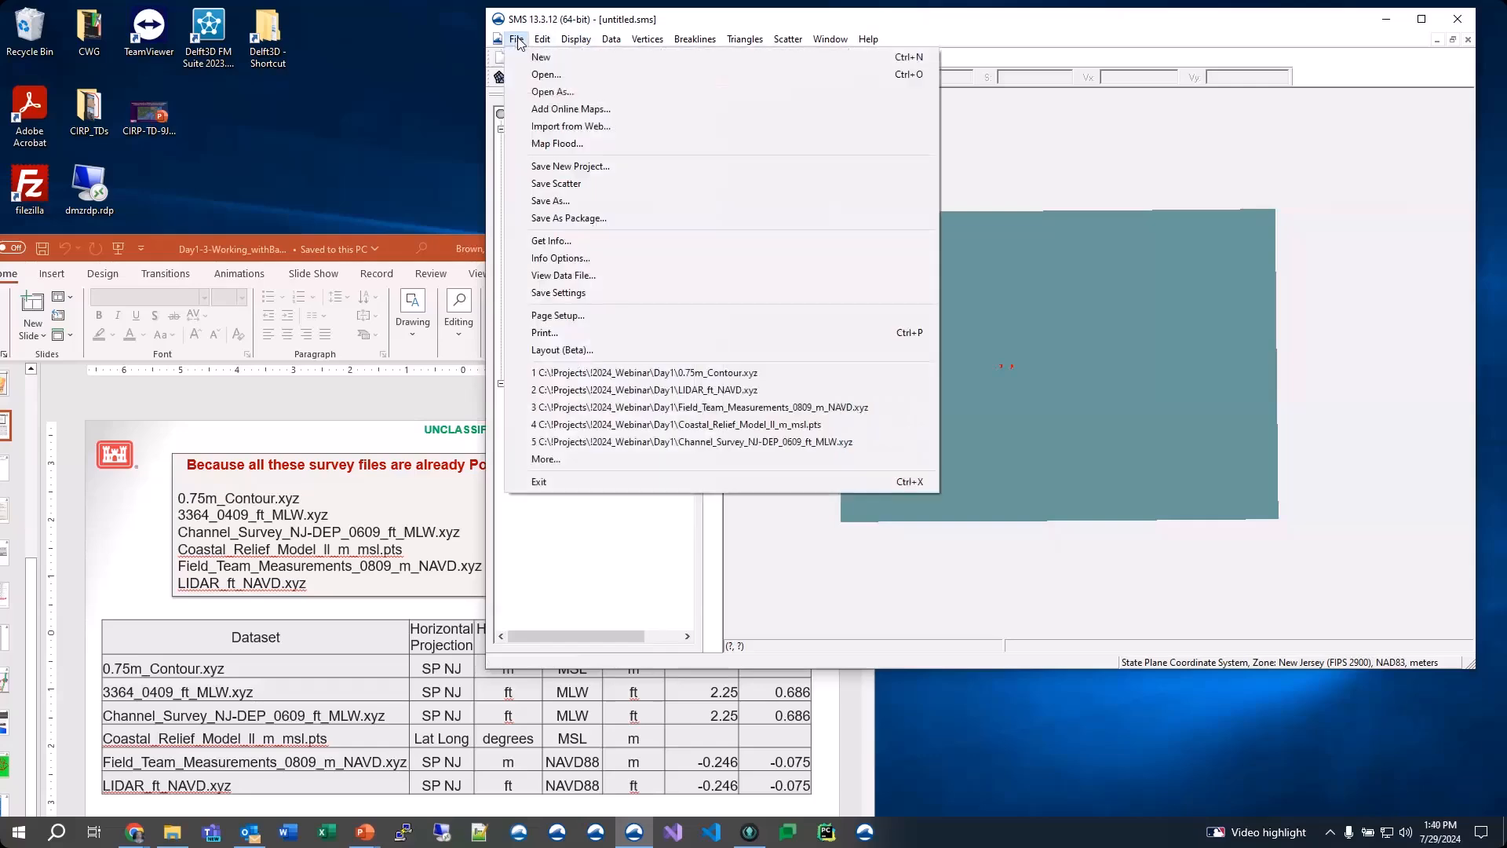
{"action": "left_click", "coordinate": [564, 166]}
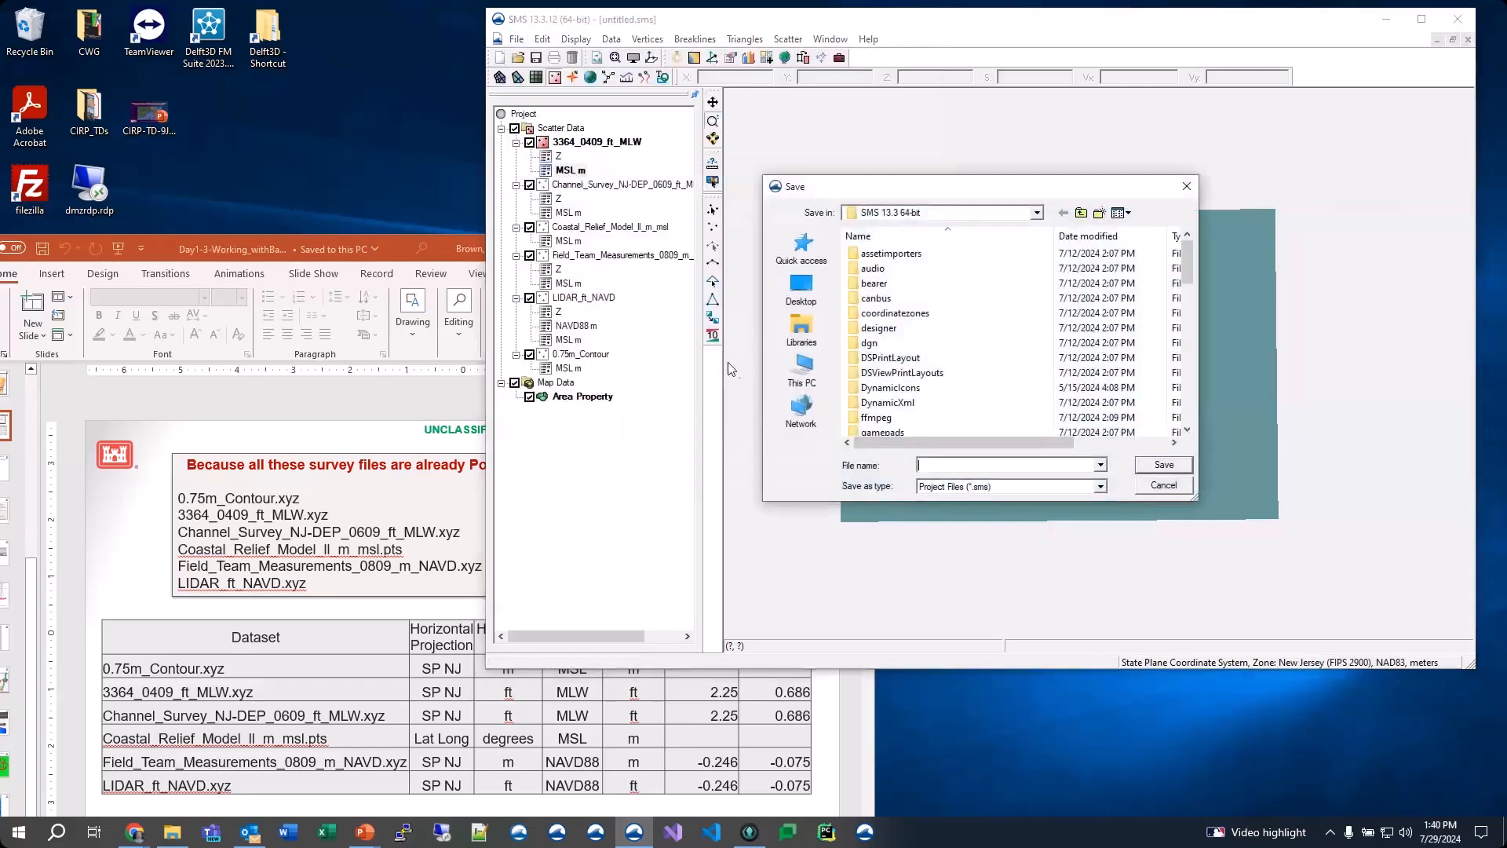
{"action": "left_click", "coordinate": [1037, 214]}
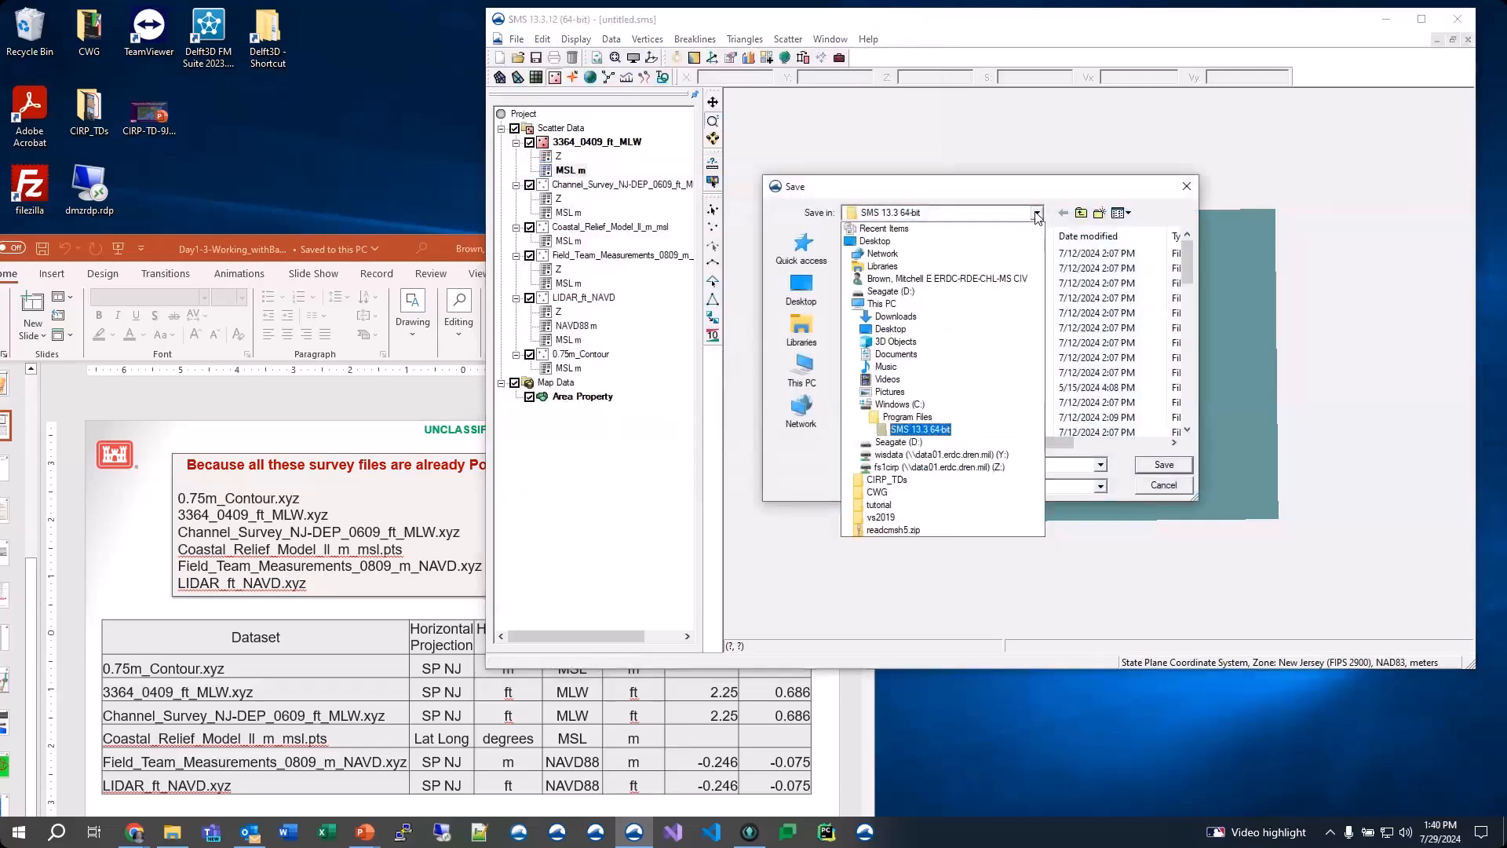
{"action": "left_click", "coordinate": [905, 408]}
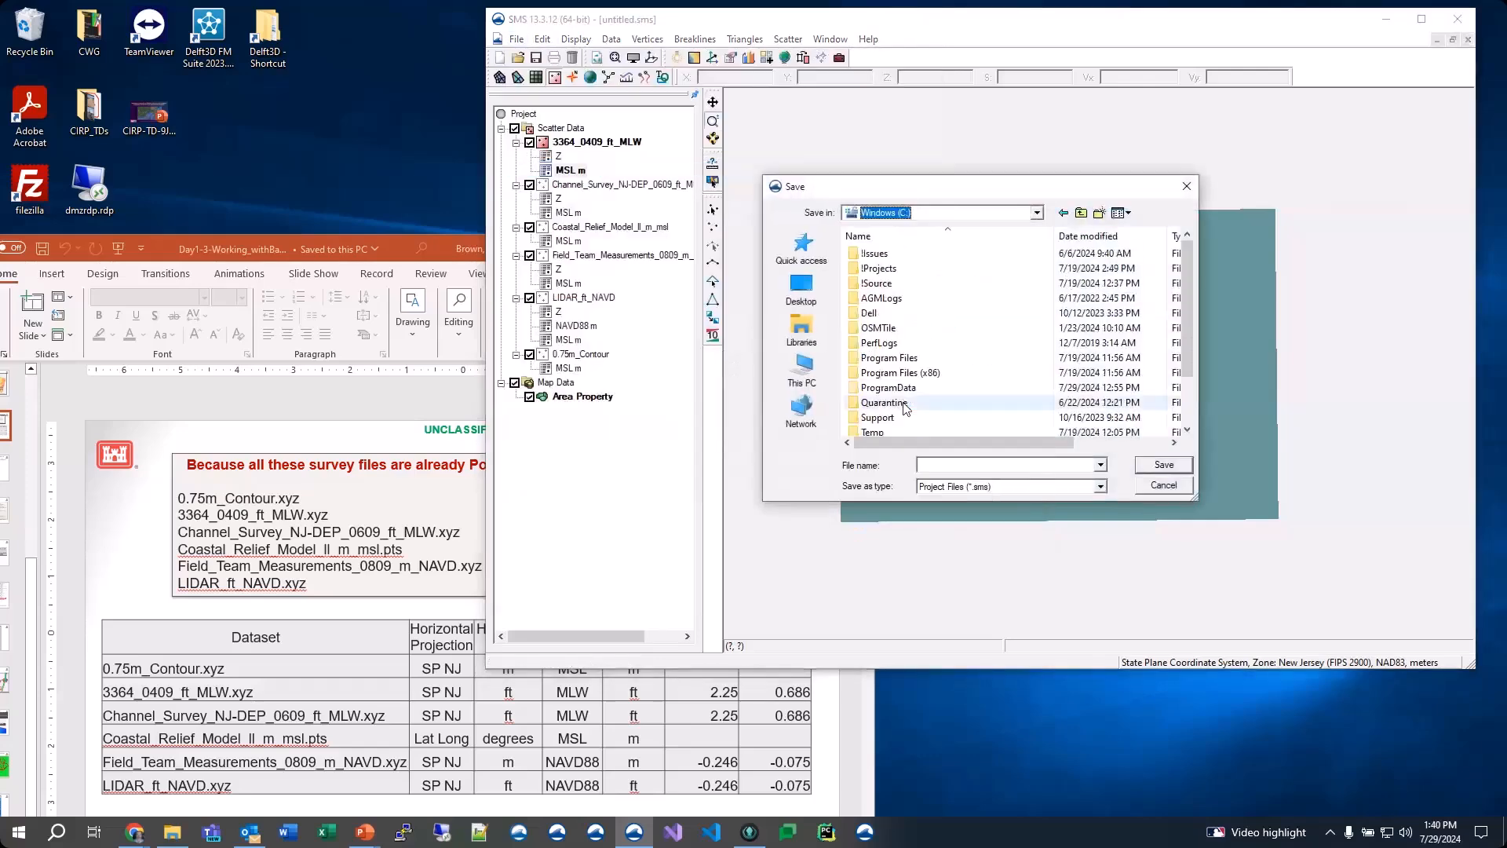
{"action": "double_click", "coordinate": [894, 271]}
{"action": "double_click", "coordinate": [892, 269]}
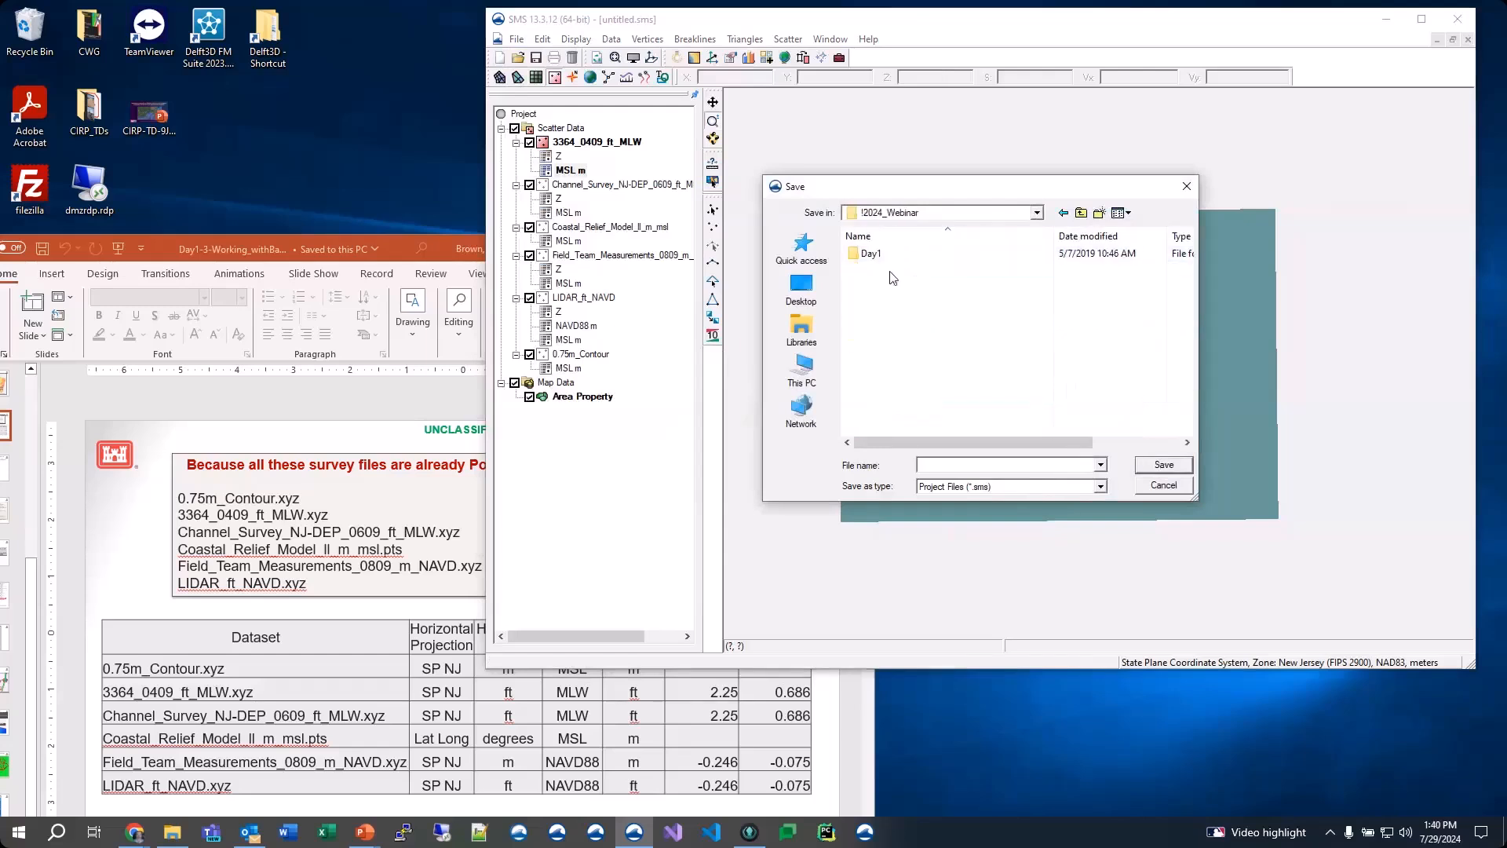
Step: Create a folder named Workshop inside !2024_Webinar and open it as the save location
{"action": "left_click", "coordinate": [1099, 218]}
{"action": "type", "text": "Wo"}
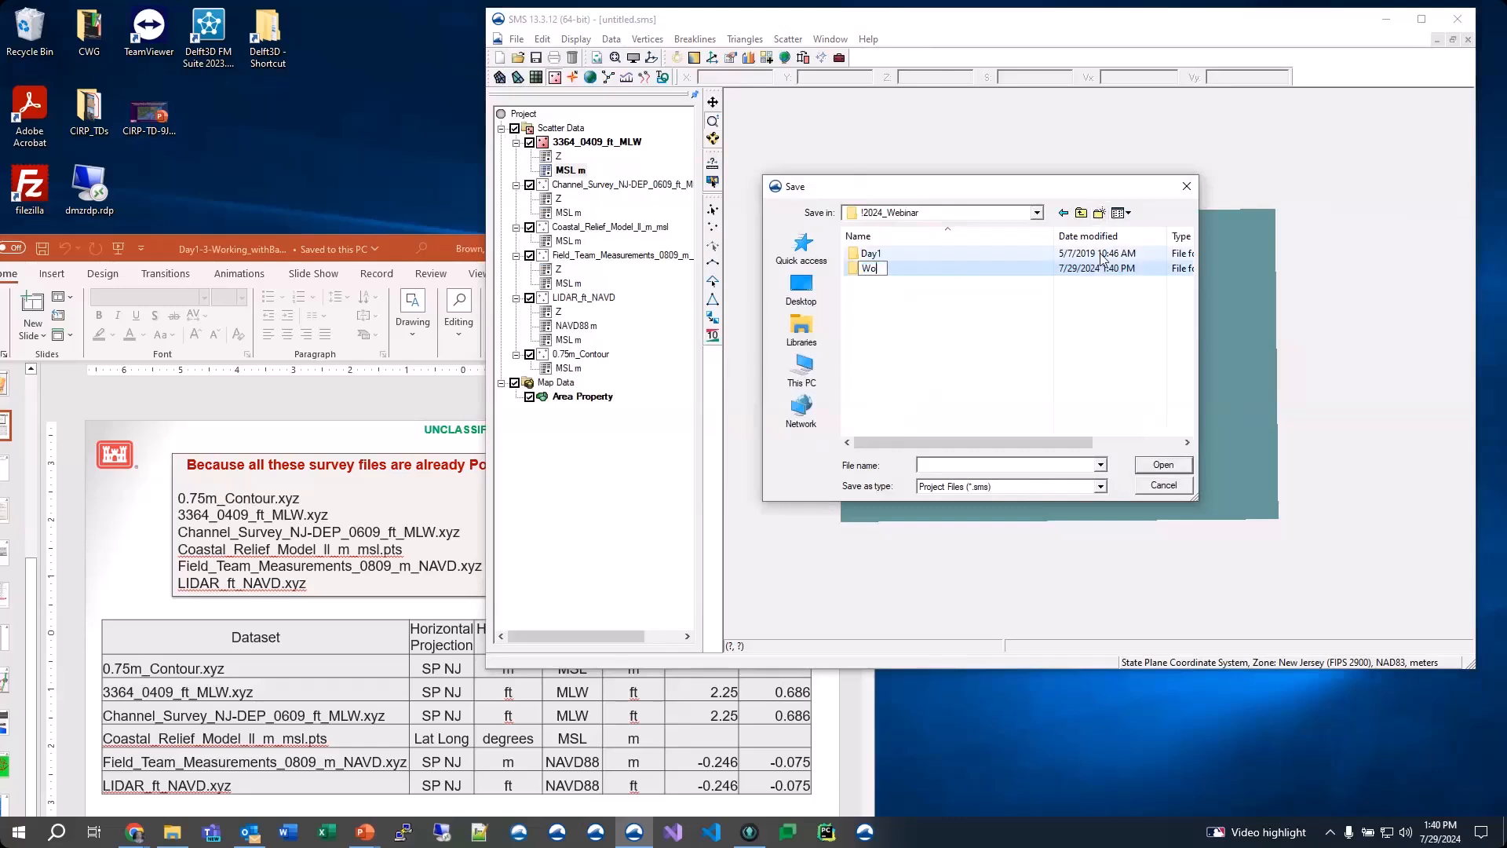
{"action": "type", "text": "rkshop"}
{"action": "key", "text": "Return"}
{"action": "double_click", "coordinate": [882, 269]}
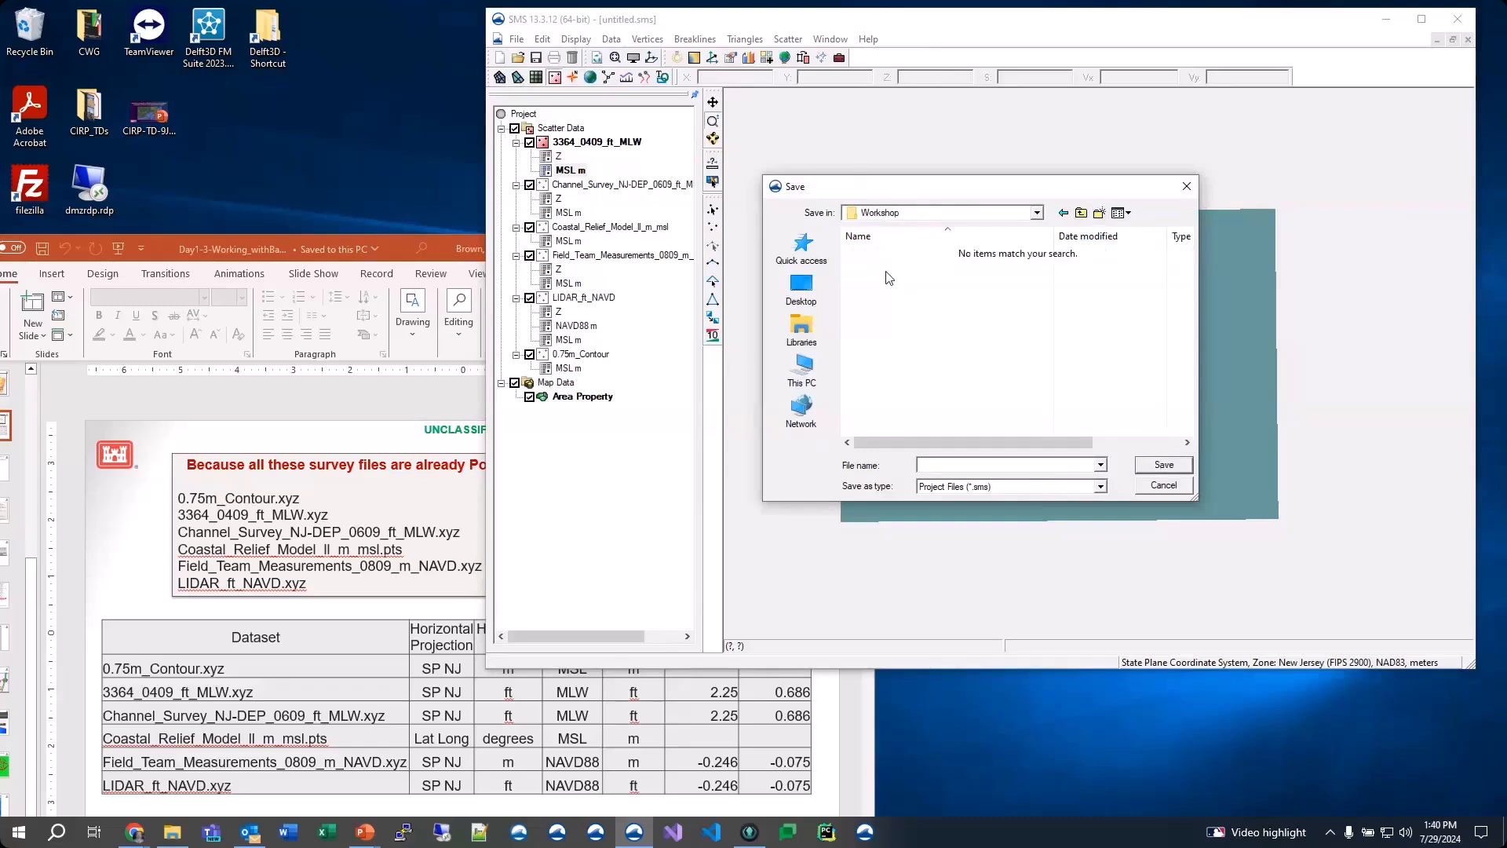
Step: Save the project file under the name Workshop in the Workshop folder
{"action": "left_click", "coordinate": [997, 464]}
{"action": "type", "text": "Workshop"}
{"action": "left_click", "coordinate": [1164, 466]}
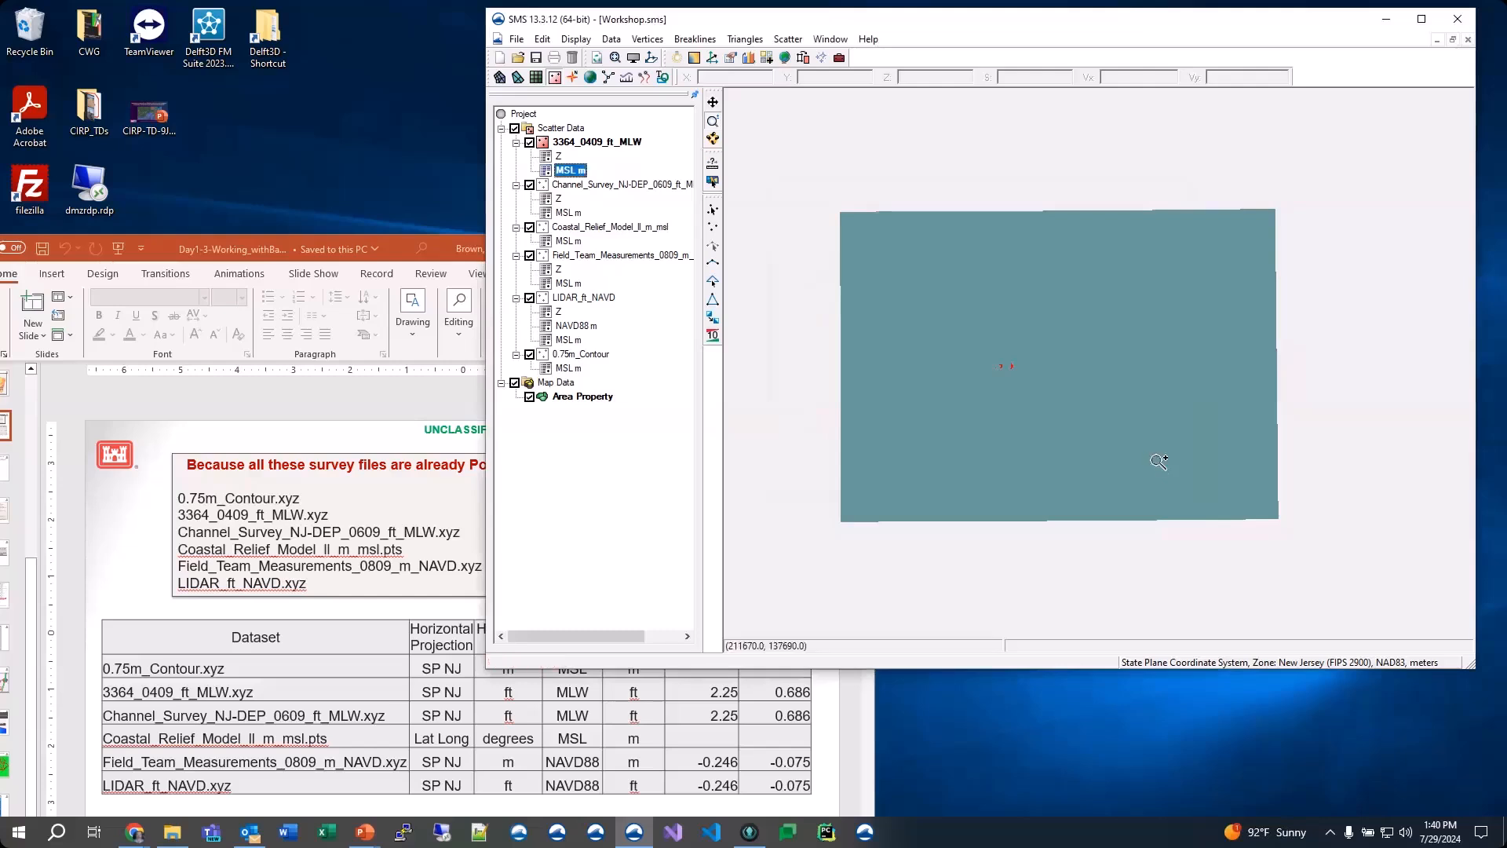
Step: Switch to File Explorer and inspect the saved Workshop.sms project file and the contents of its Workshop_data folder
{"action": "left_click_drag", "start_coordinate": [1117, 23], "coordinate": [1118, 47]}
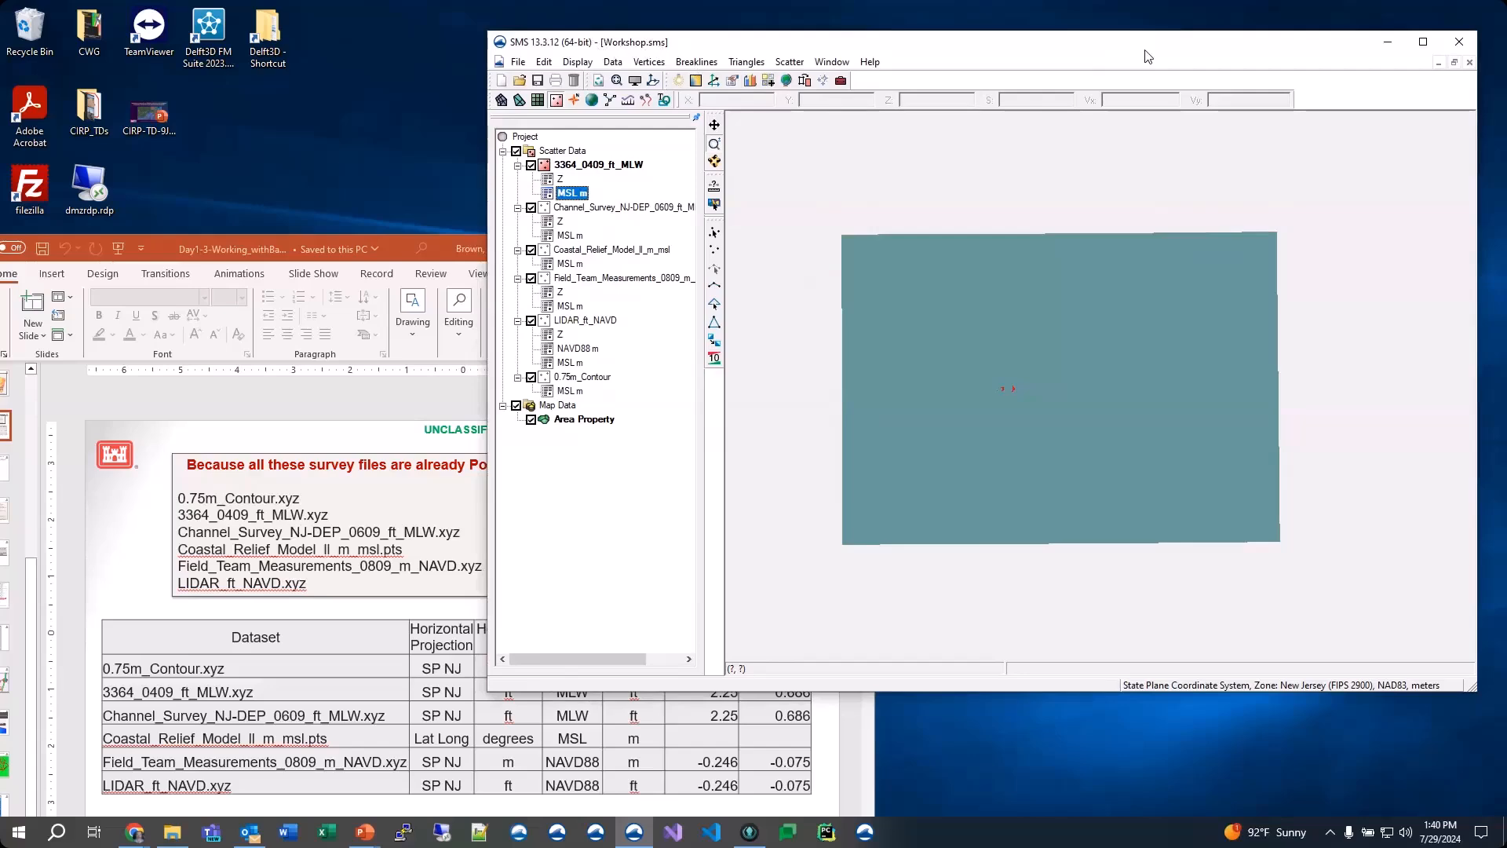
{"action": "left_click", "coordinate": [169, 833]}
{"action": "left_click", "coordinate": [1075, 285]}
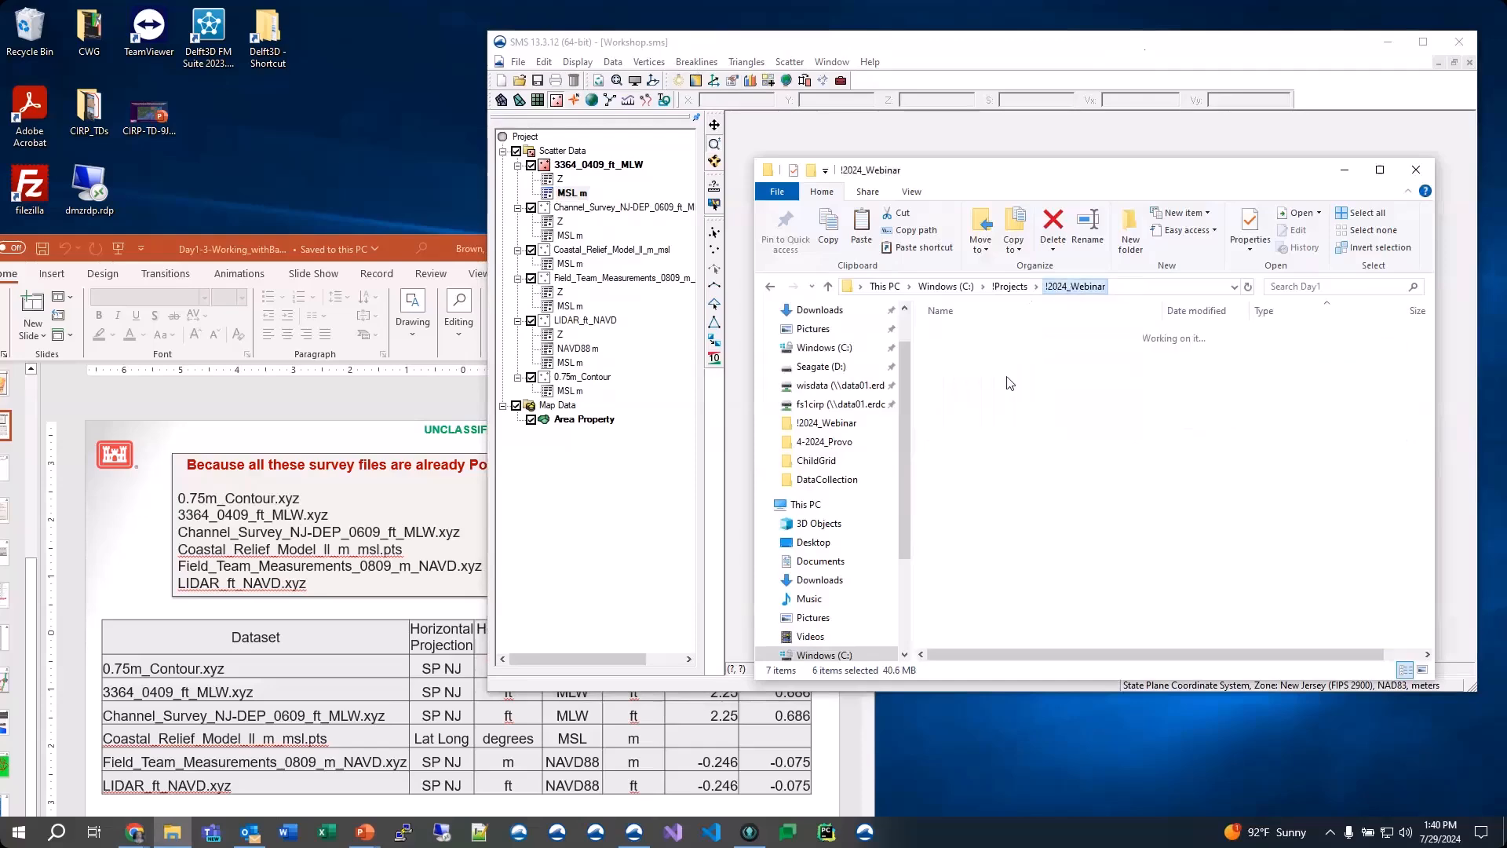
{"action": "double_click", "coordinate": [971, 355]}
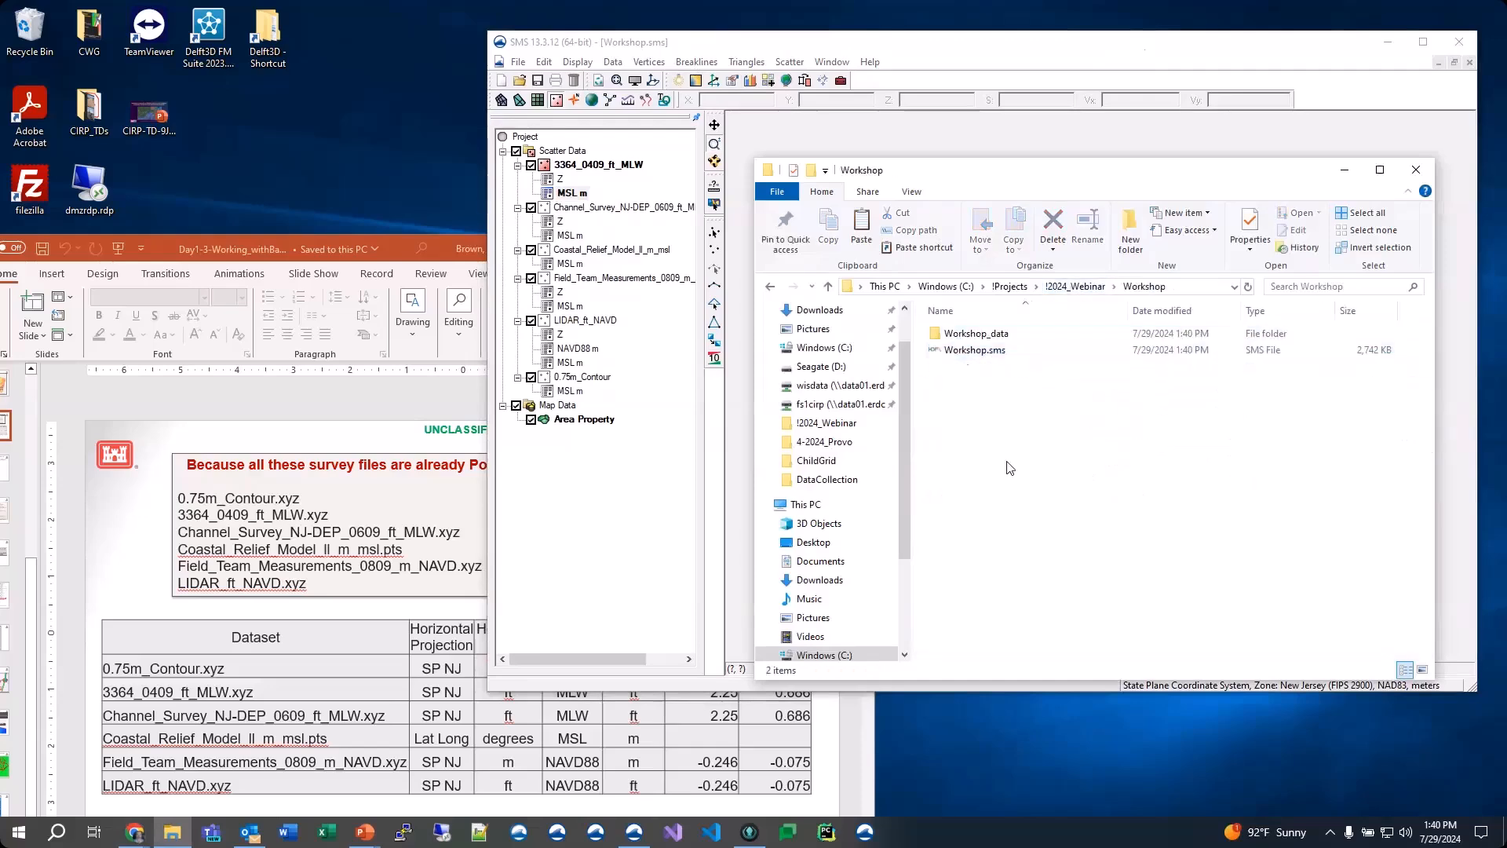
{"action": "left_click", "coordinate": [964, 355]}
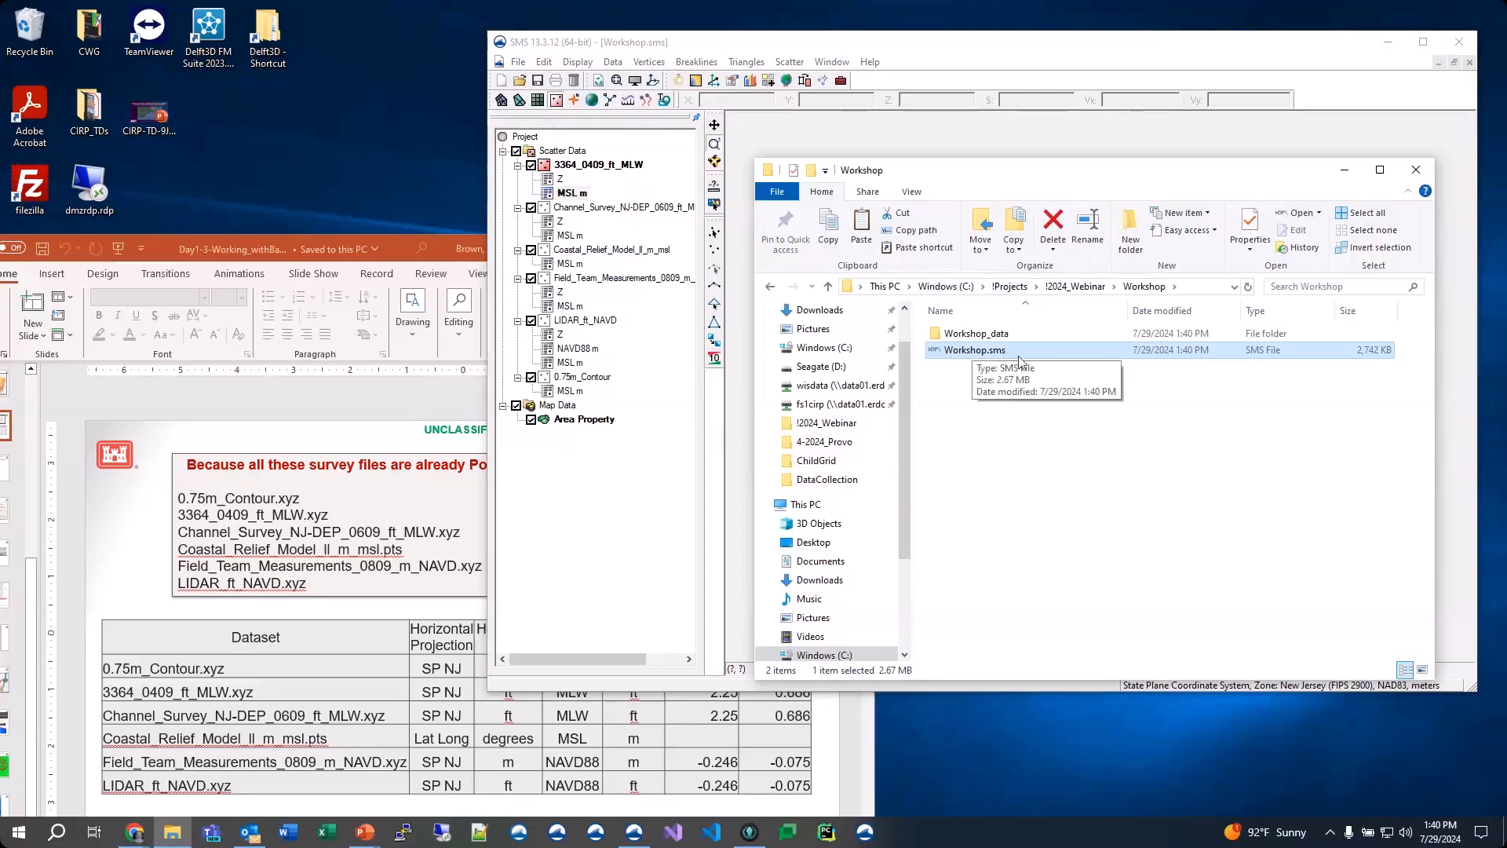
{"action": "double_click", "coordinate": [966, 336]}
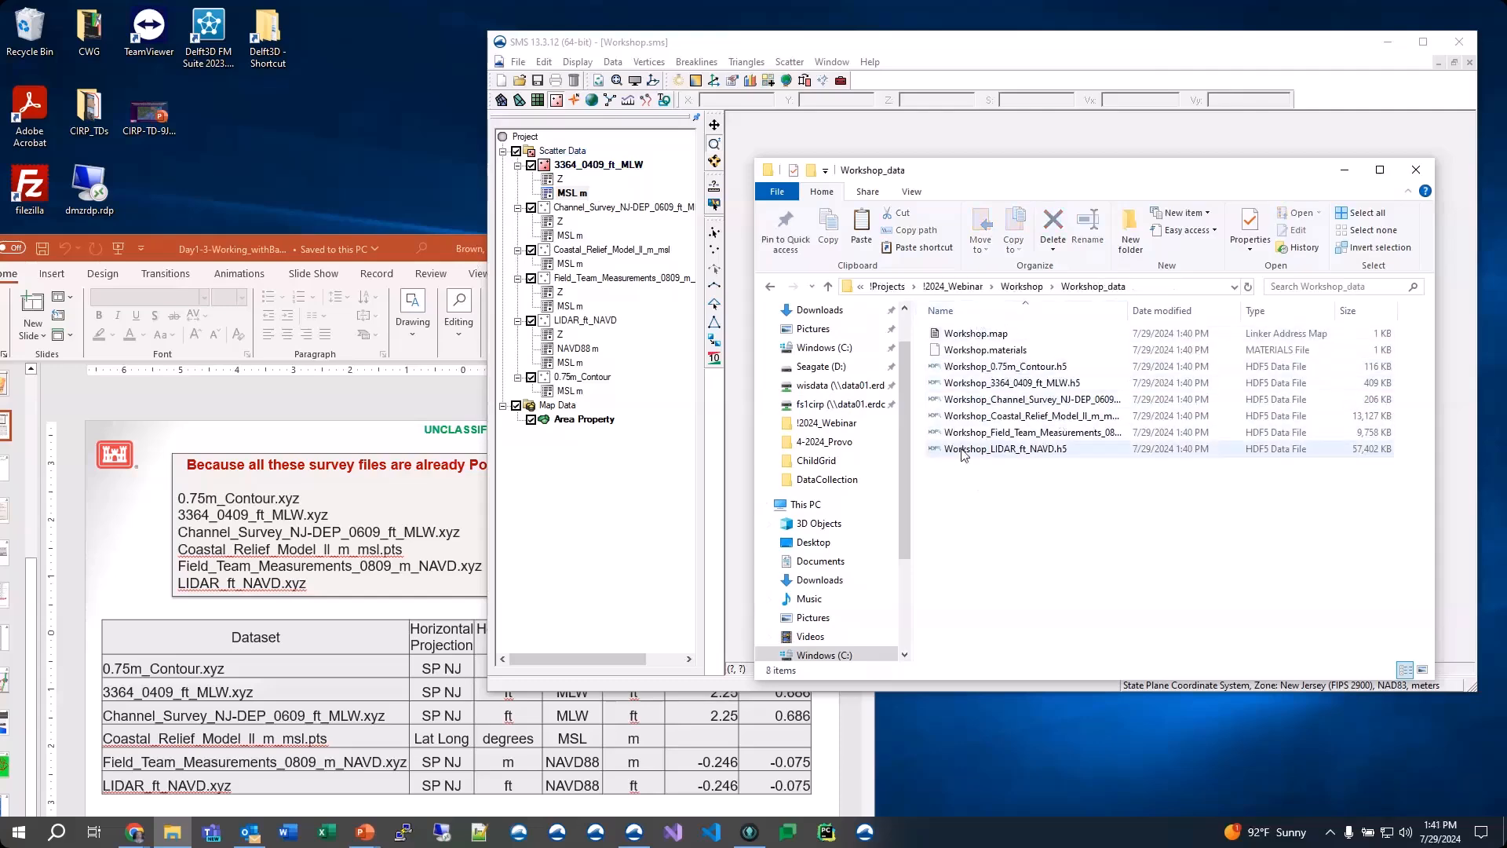
{"action": "left_click", "coordinate": [1022, 287]}
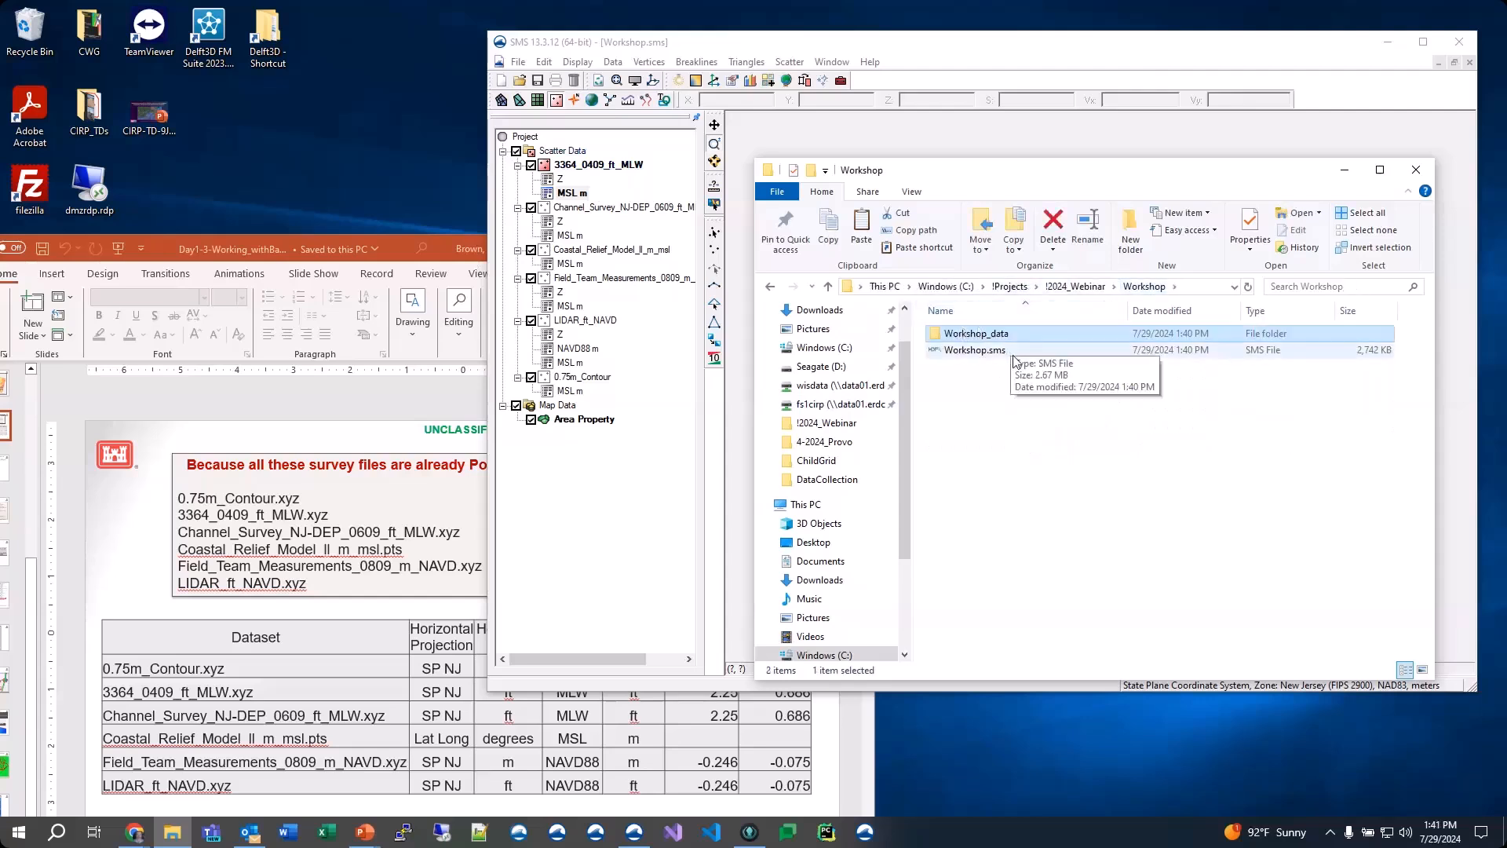
{"action": "left_click", "coordinate": [1347, 172]}
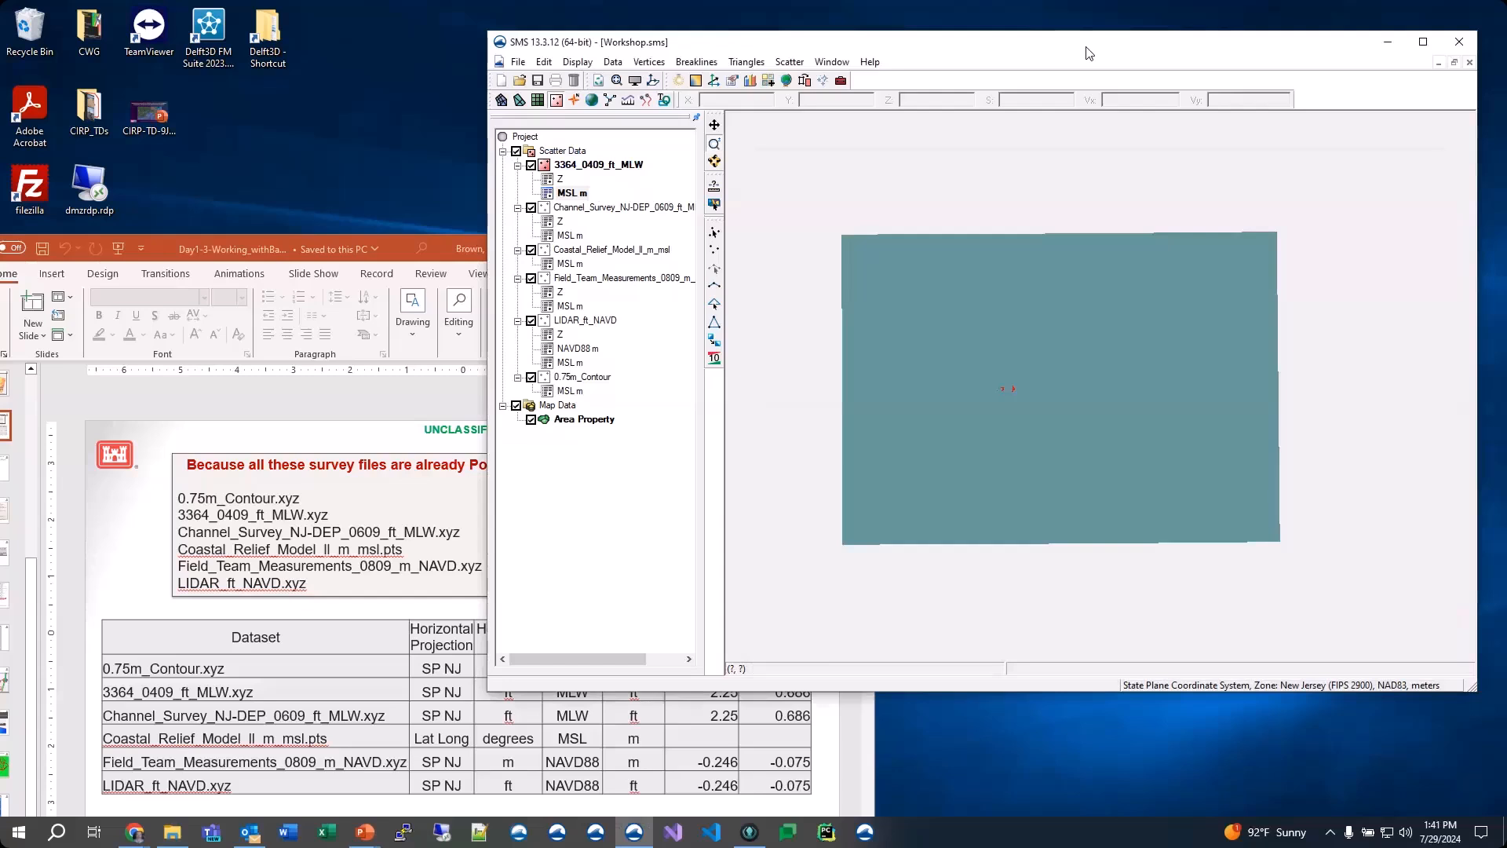
Step: Start merging the scatter sets in SMS, including every set except Coastal_Relief_Model_ll_m_msl
{"action": "left_click_drag", "start_coordinate": [1089, 53], "coordinate": [1078, 41]}
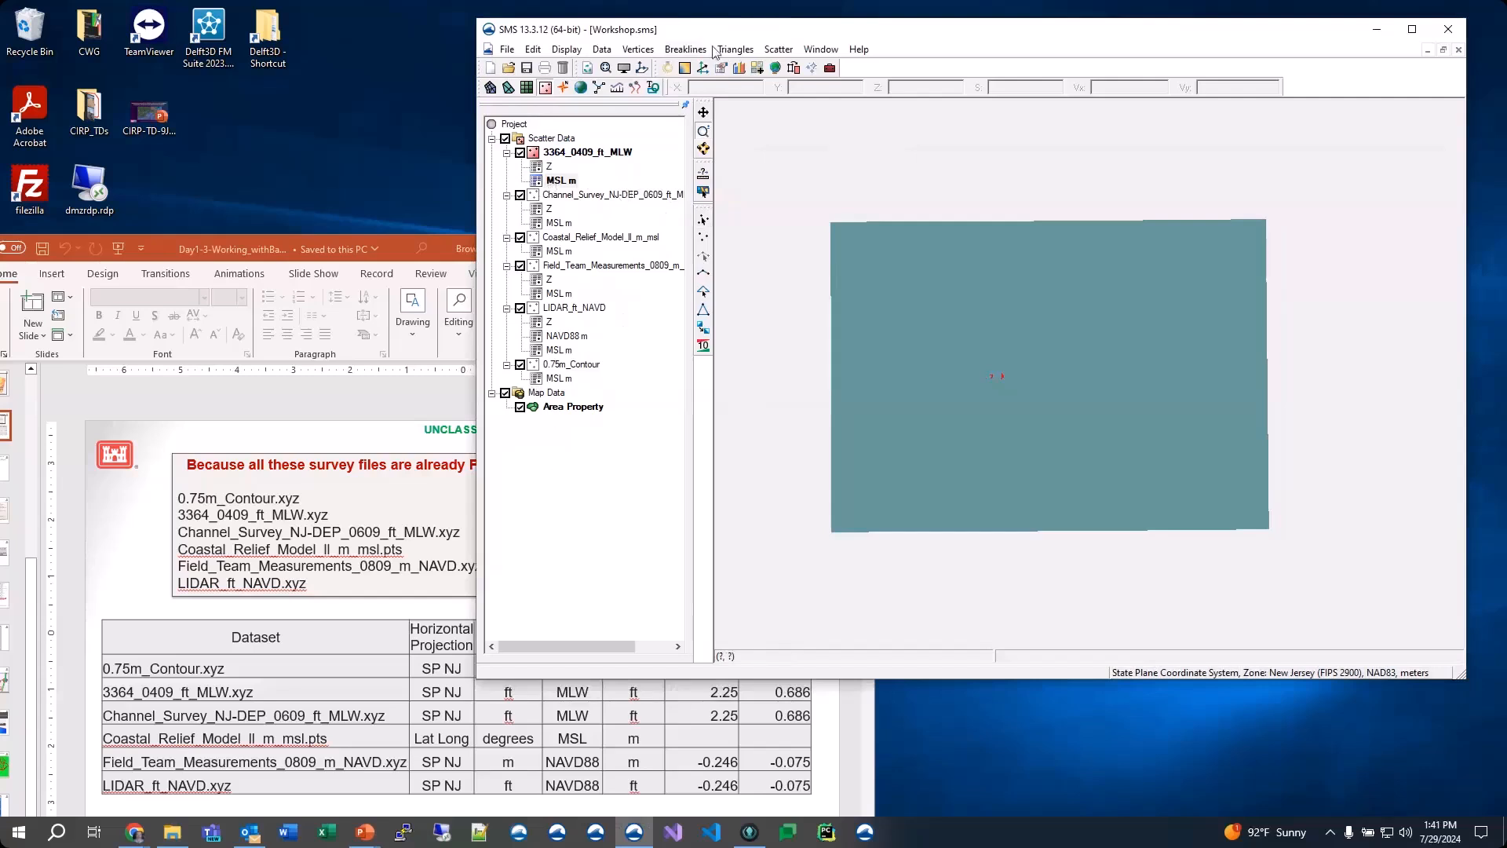
{"action": "left_click", "coordinate": [779, 49]}
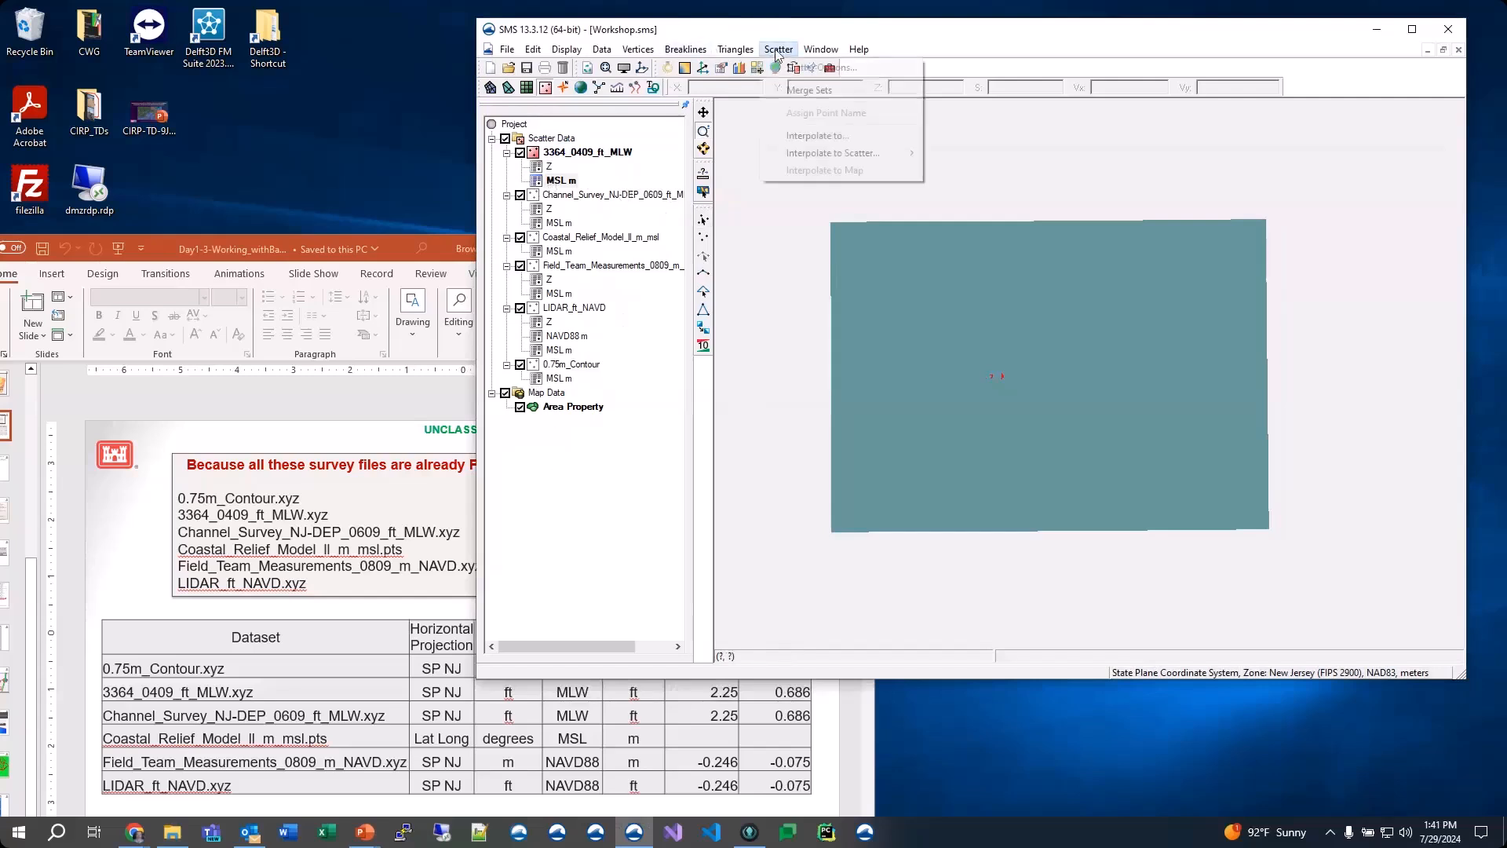
{"action": "left_click", "coordinate": [808, 90]}
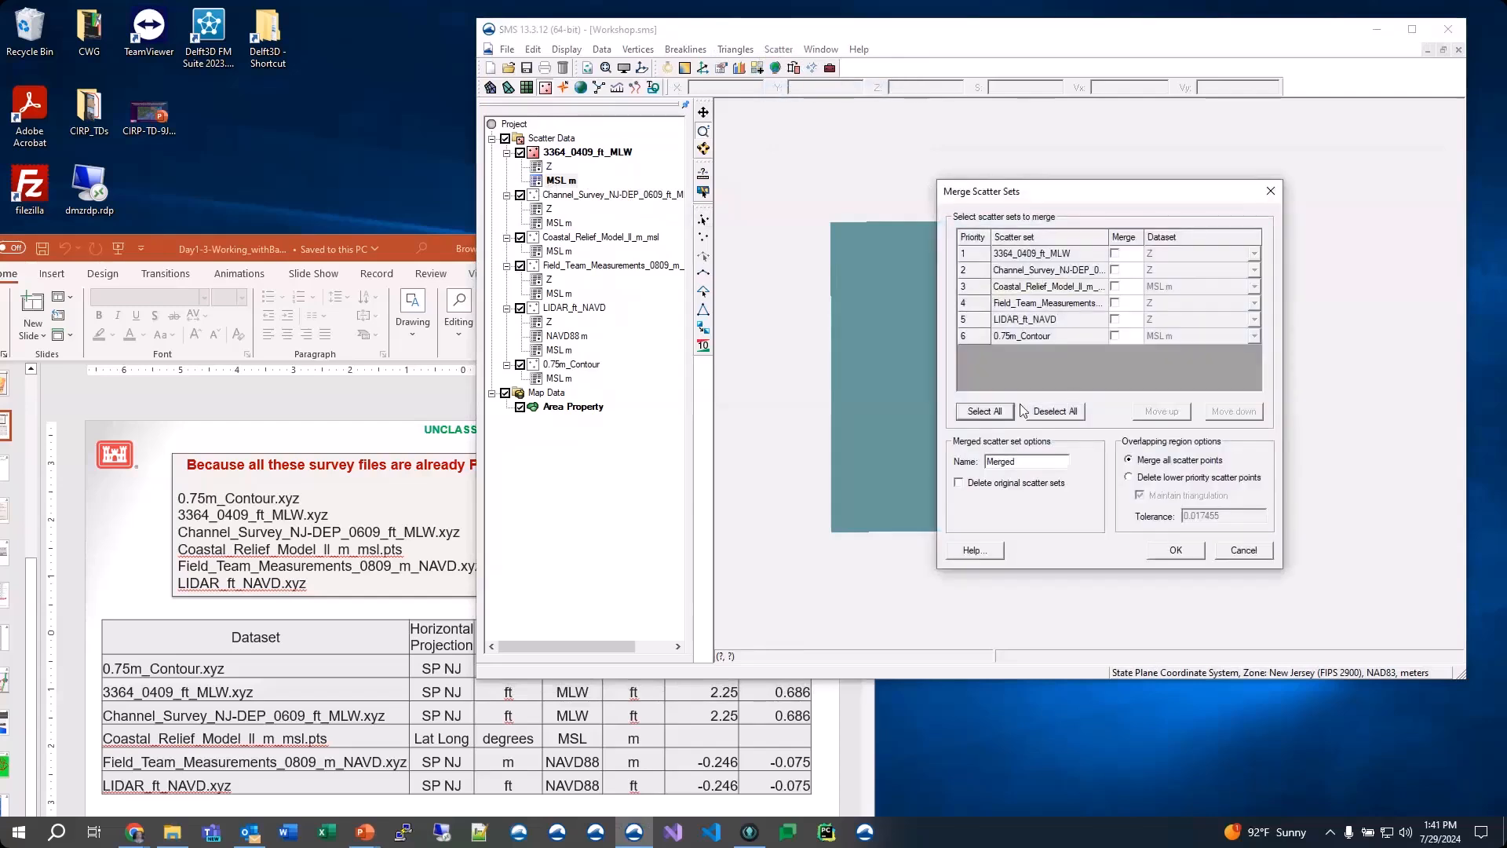
{"action": "left_click", "coordinate": [985, 411]}
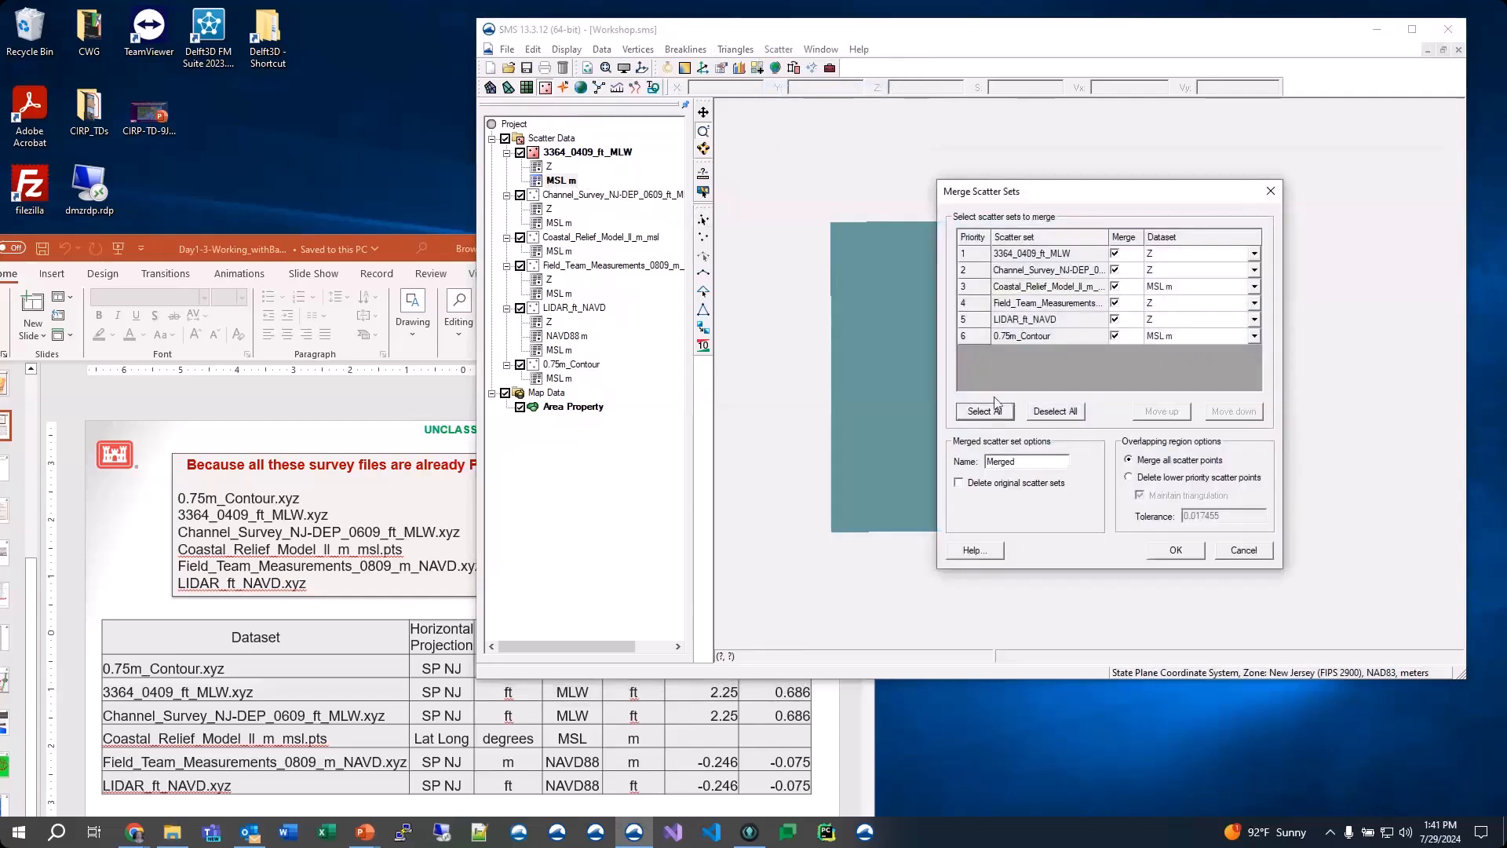
{"action": "left_click", "coordinate": [1116, 287]}
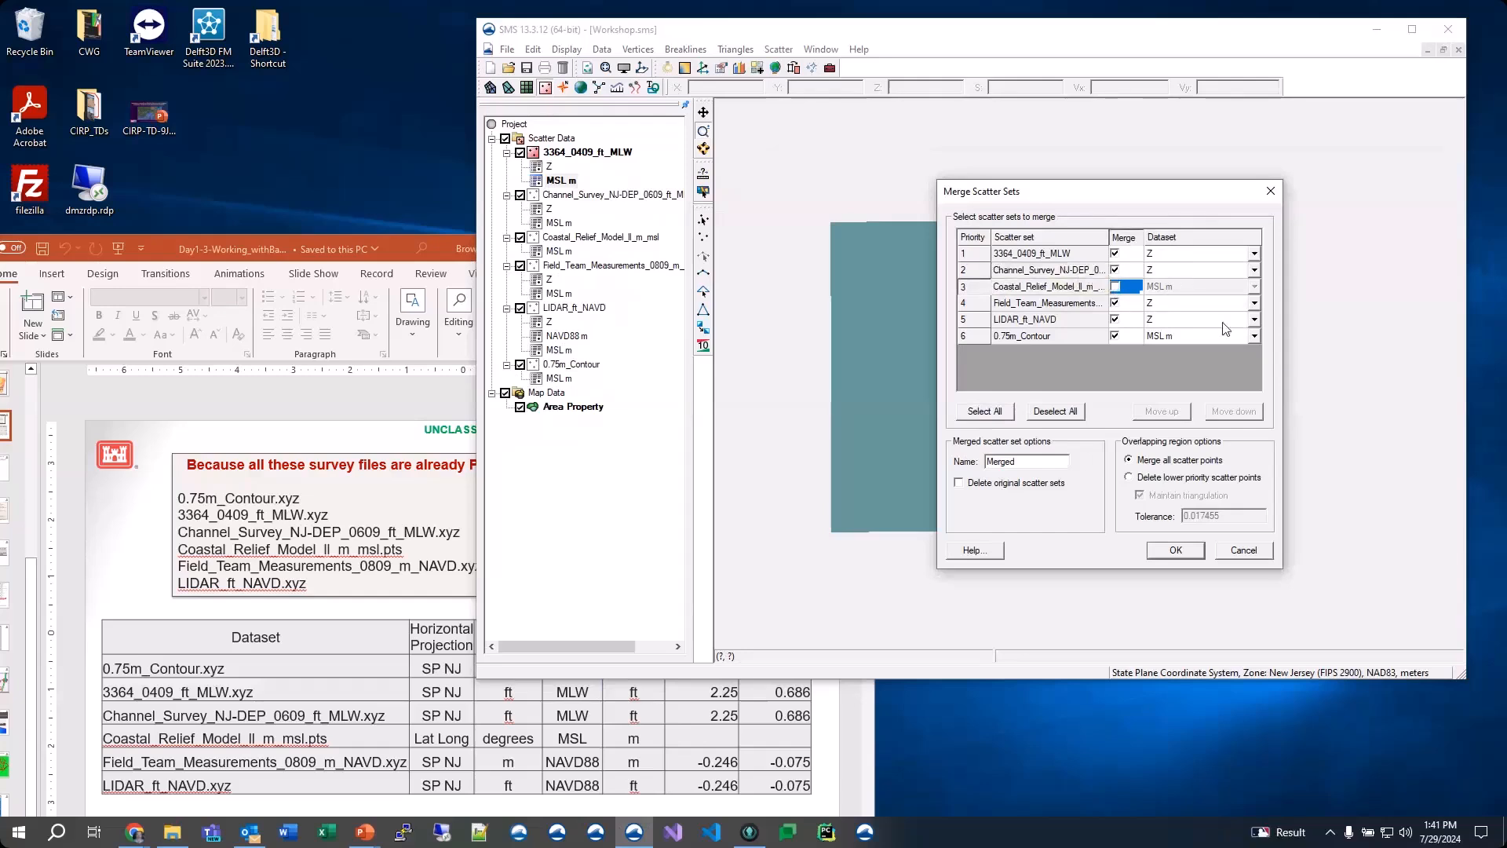
Step: Use the MSL m dataset for every included scatter set and merge all their scatter points into a set named Merged
{"action": "left_click", "coordinate": [1254, 254]}
{"action": "left_click", "coordinate": [1255, 283]}
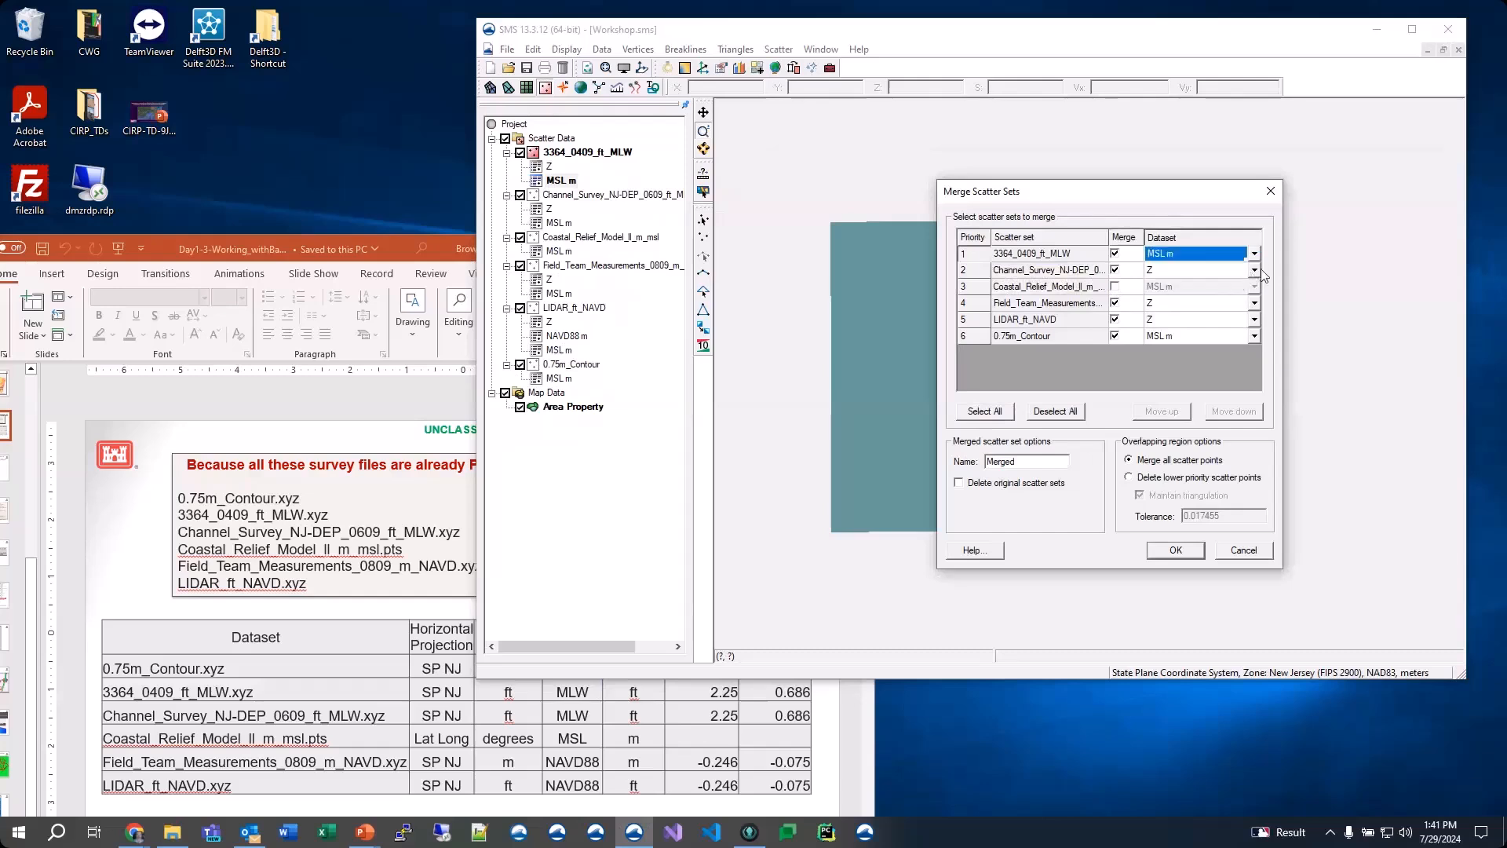
{"action": "left_click", "coordinate": [1254, 270]}
{"action": "left_click", "coordinate": [1242, 299]}
{"action": "left_click", "coordinate": [1254, 303]}
{"action": "left_click", "coordinate": [1256, 332]}
{"action": "left_click", "coordinate": [1255, 319]}
{"action": "left_click", "coordinate": [1213, 354]}
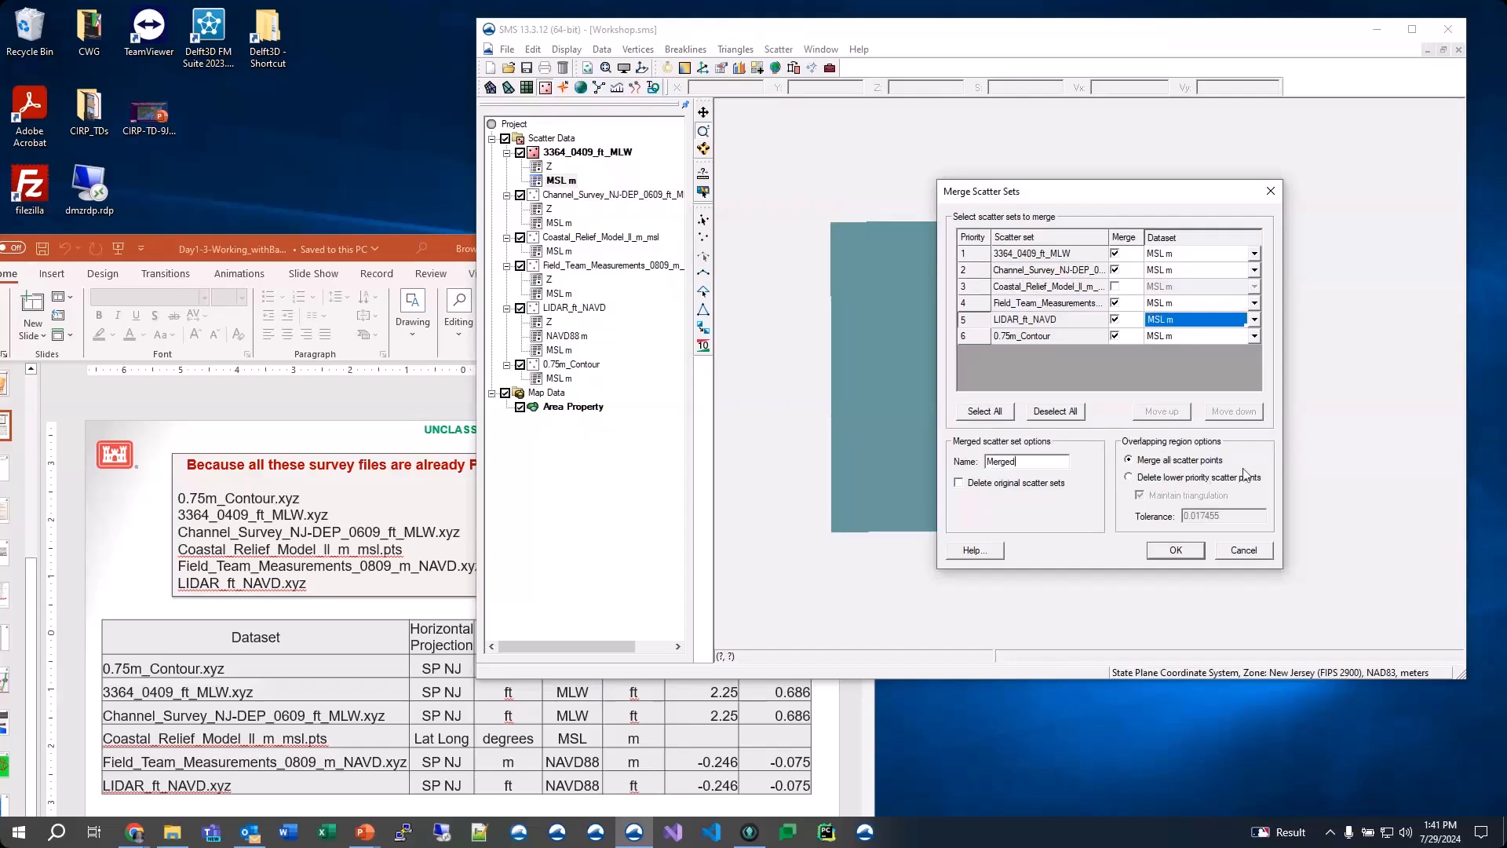
{"action": "left_click", "coordinate": [1177, 551]}
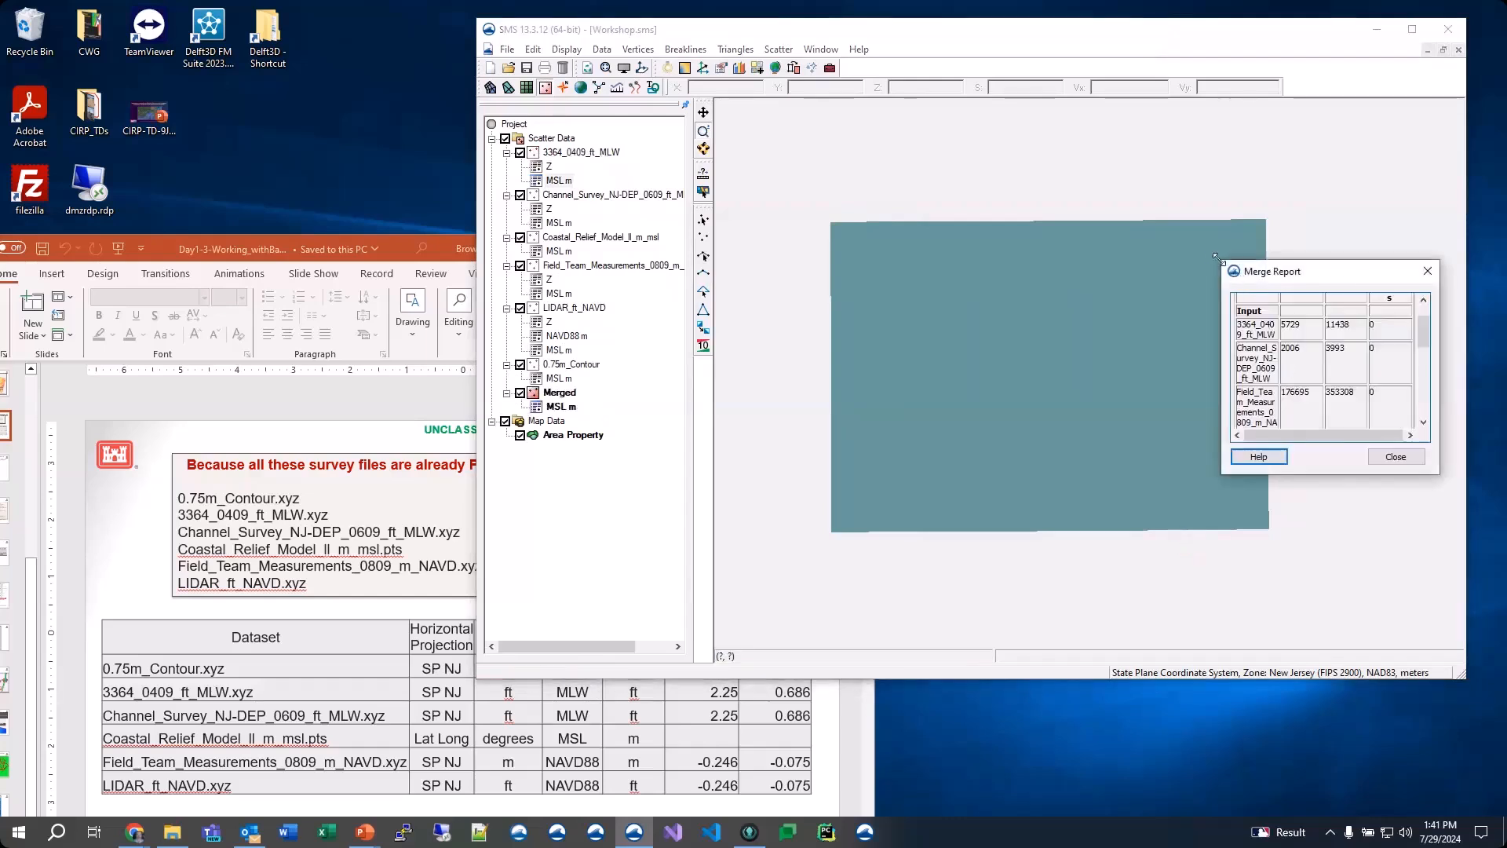
Step: Enlarge the merge report and review its vertex, triangle and deleted-point statistics before closing it
{"action": "left_click_drag", "start_coordinate": [1297, 276], "coordinate": [870, 227]}
{"action": "left_click_drag", "start_coordinate": [1009, 425], "coordinate": [1367, 586]}
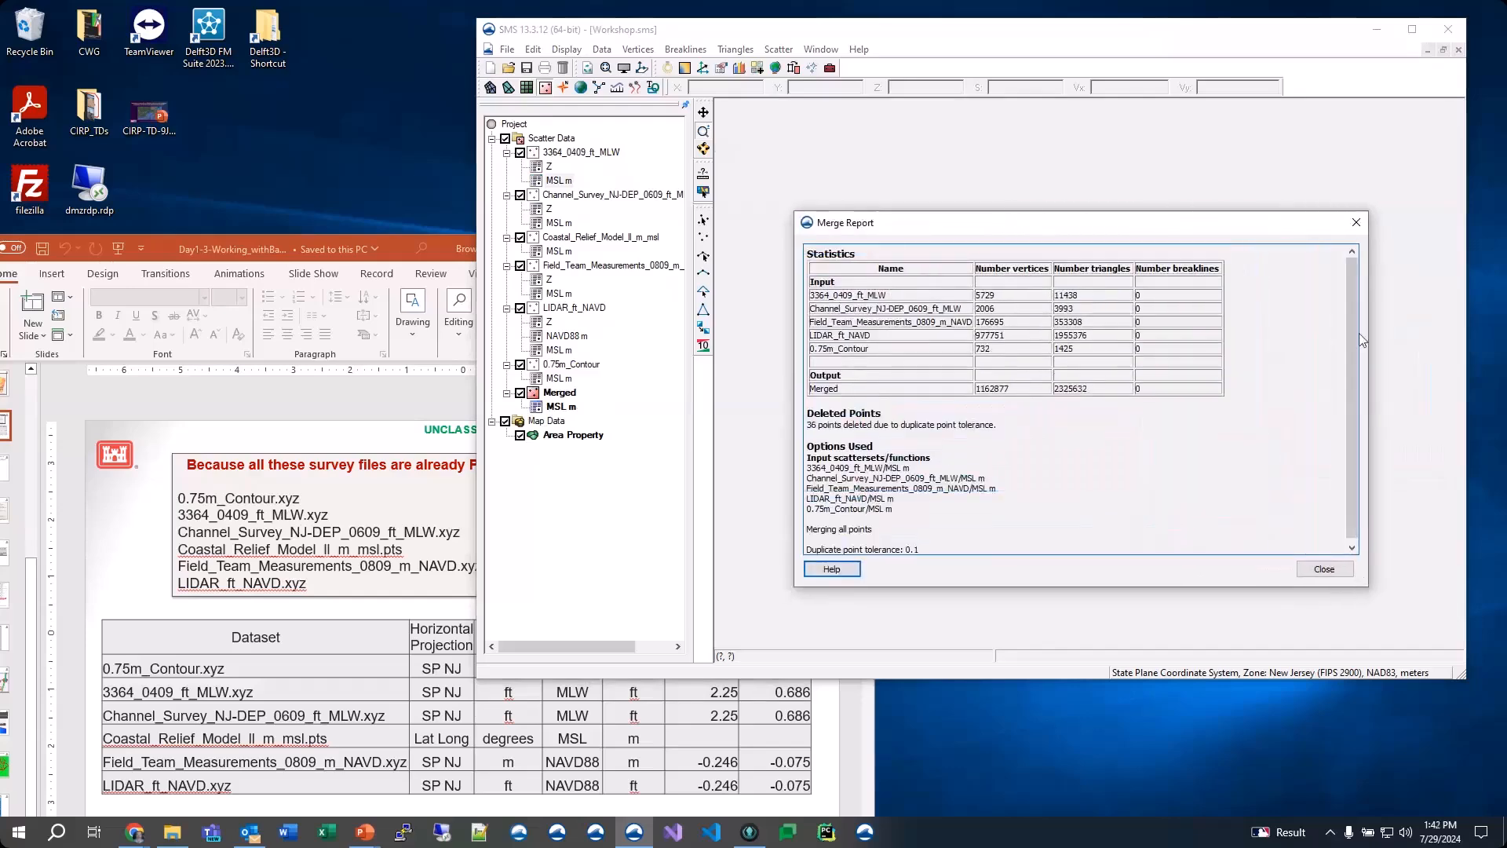
{"action": "left_click", "coordinate": [1355, 223]}
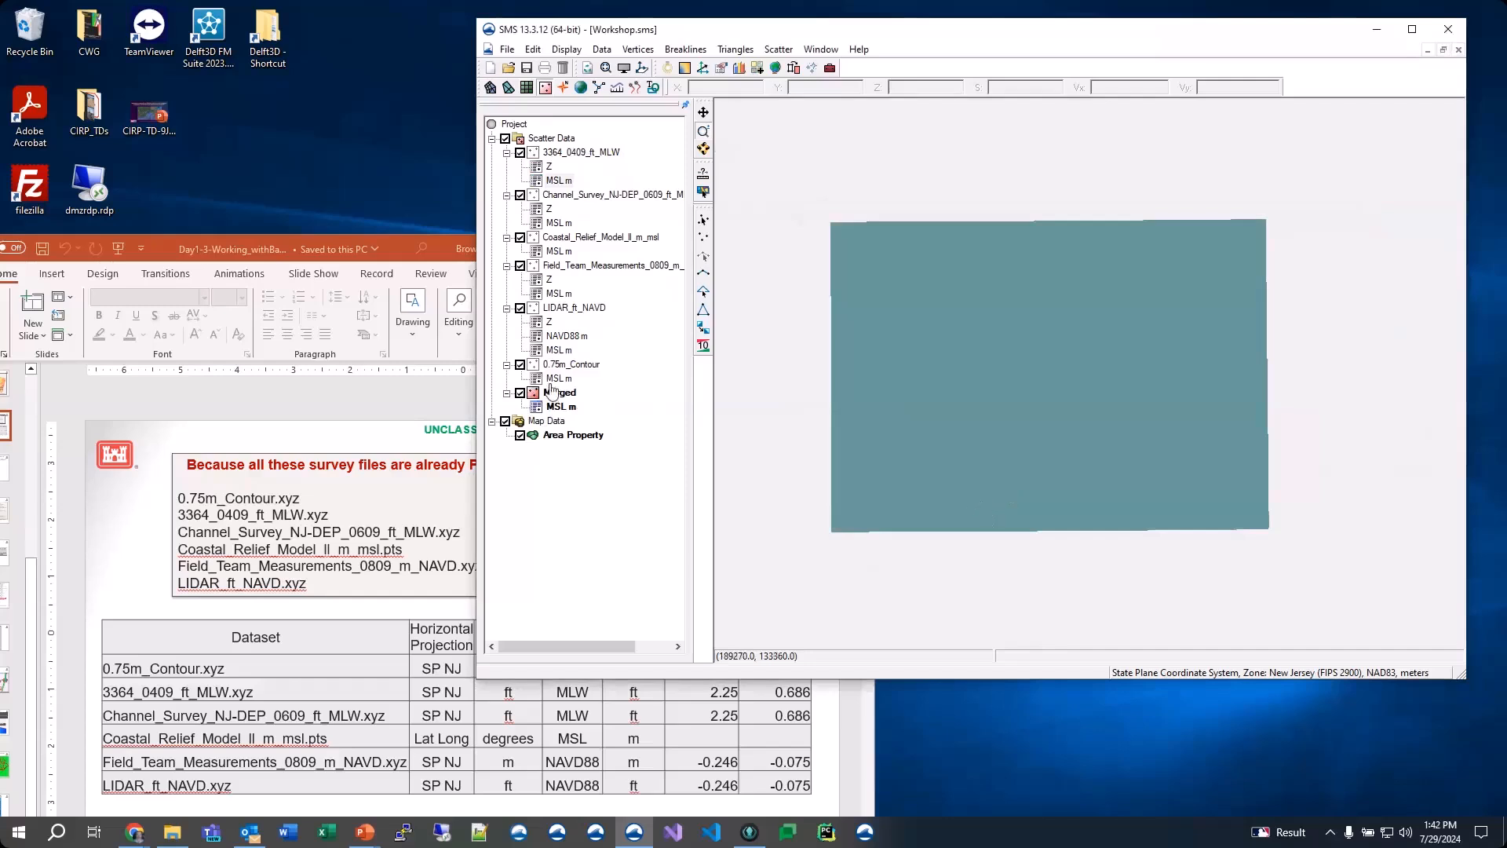
Step: Make the Merged set's MSL m dataset active and hide all the other scatter sets
{"action": "left_click", "coordinate": [553, 408]}
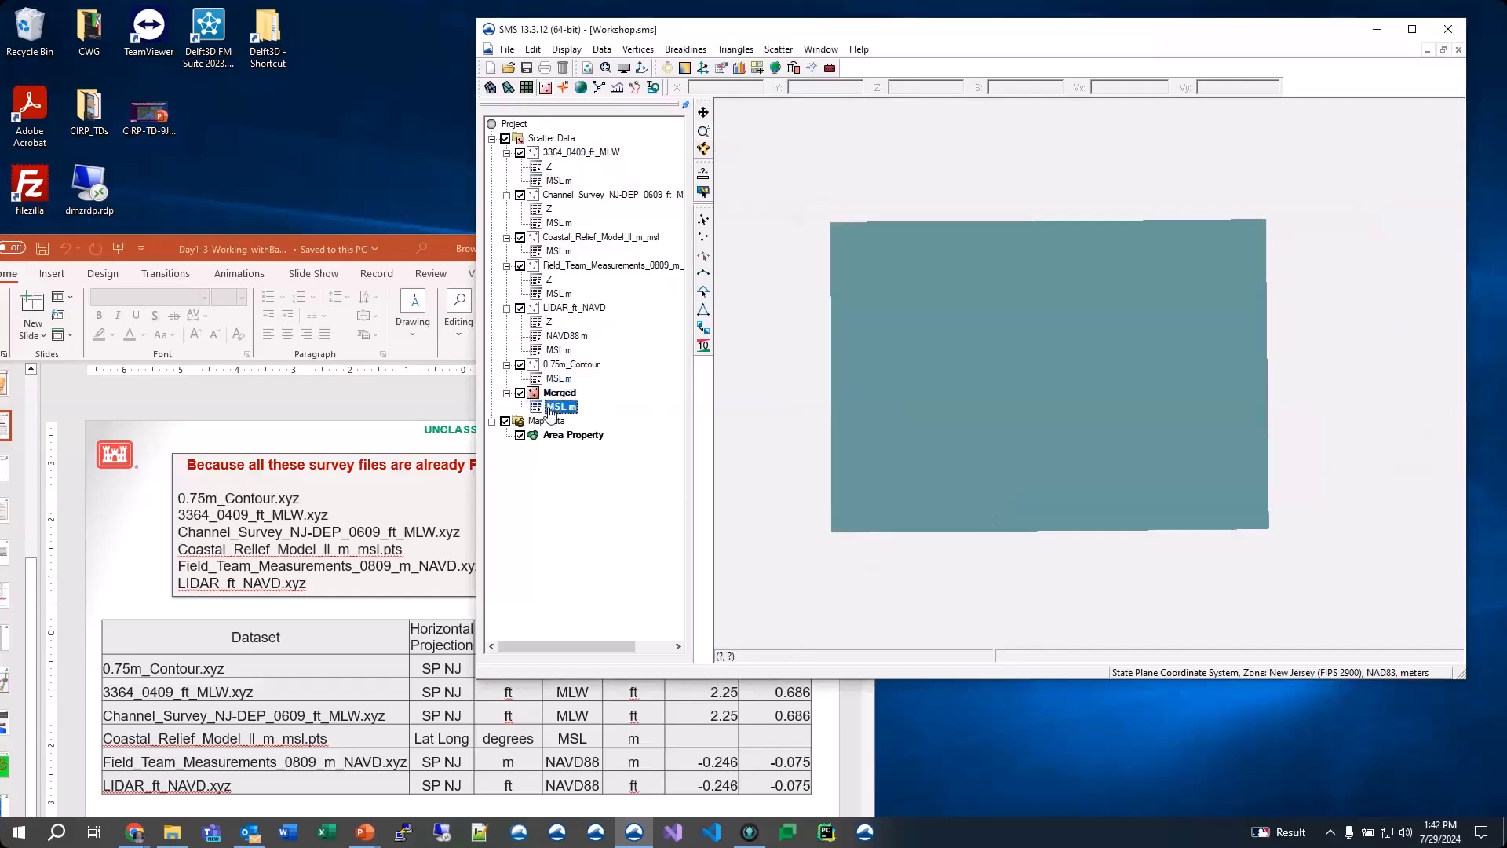
{"action": "left_click", "coordinate": [562, 379]}
{"action": "left_click", "coordinate": [568, 408]}
{"action": "left_click", "coordinate": [519, 364]}
{"action": "left_click", "coordinate": [520, 309]}
{"action": "left_click", "coordinate": [520, 266]}
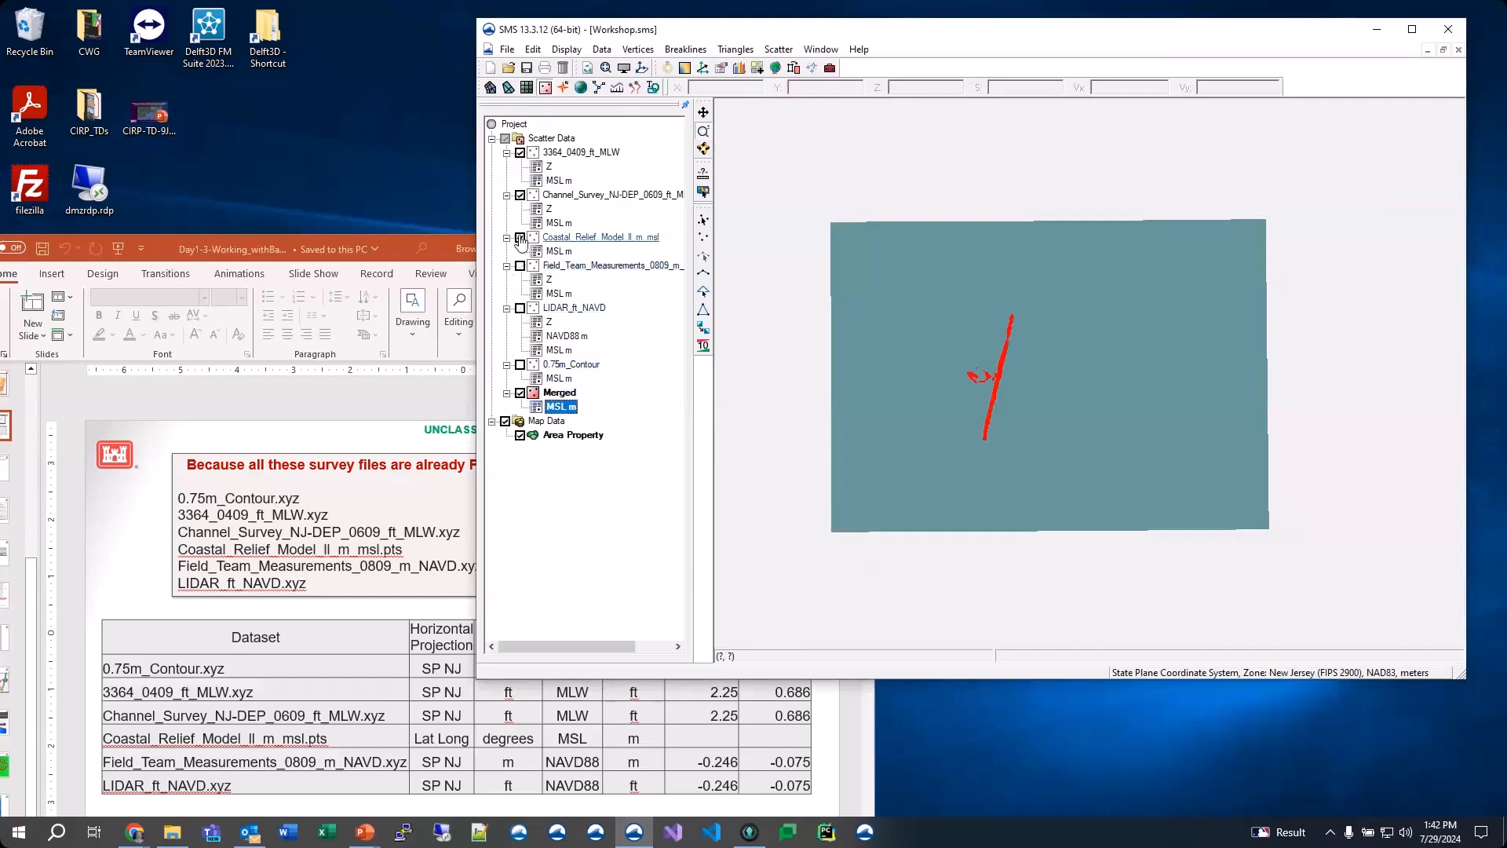
{"action": "left_click", "coordinate": [519, 238]}
{"action": "left_click", "coordinate": [520, 195]}
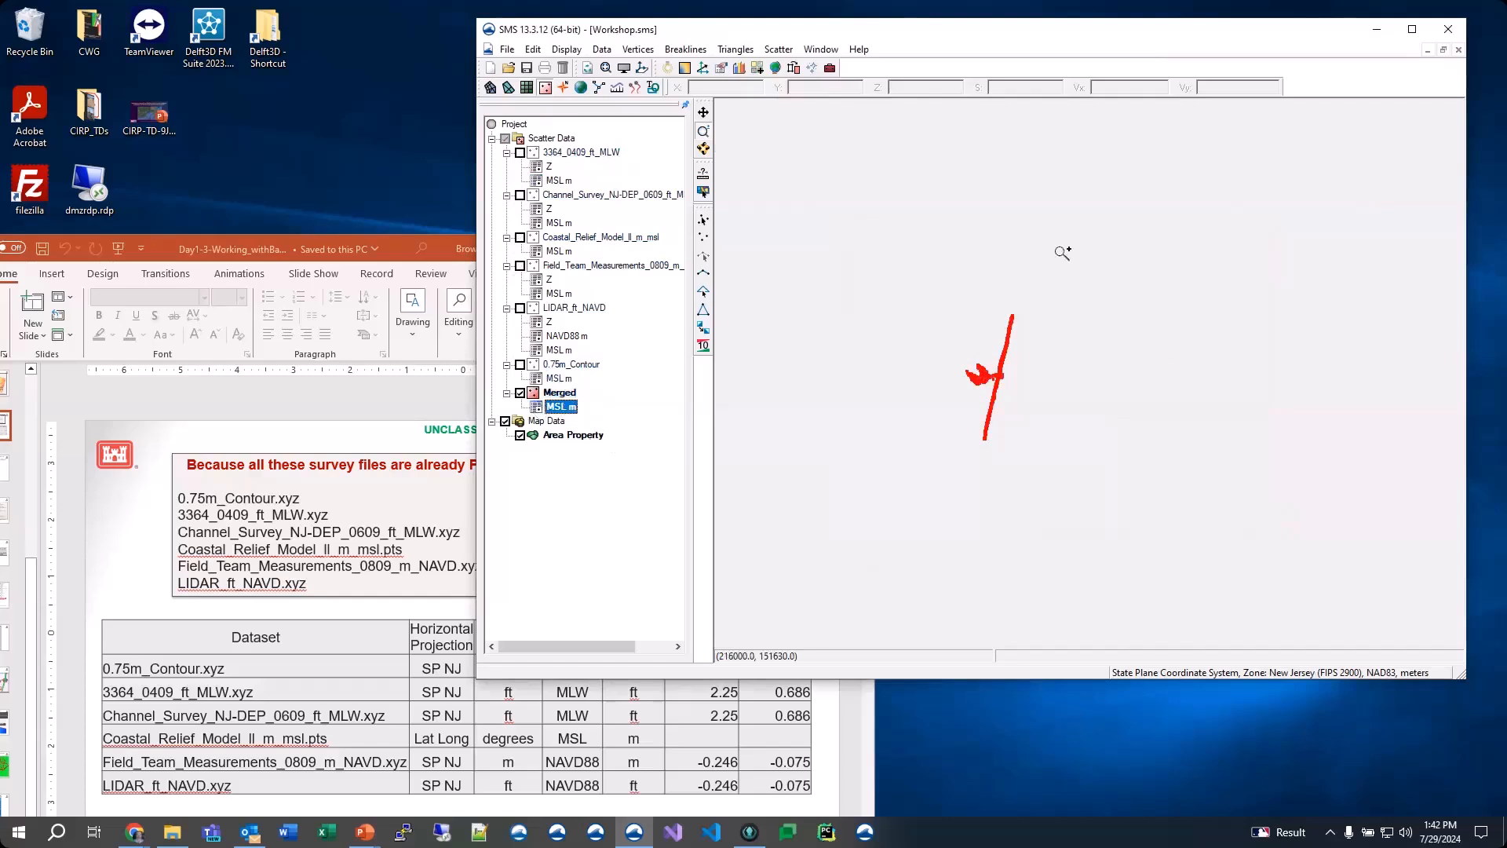
Step: Show Coastal_Relief_Model_ll_m_msl again to compare its extent with the Merged set, then hide it
{"action": "left_click", "coordinate": [519, 238]}
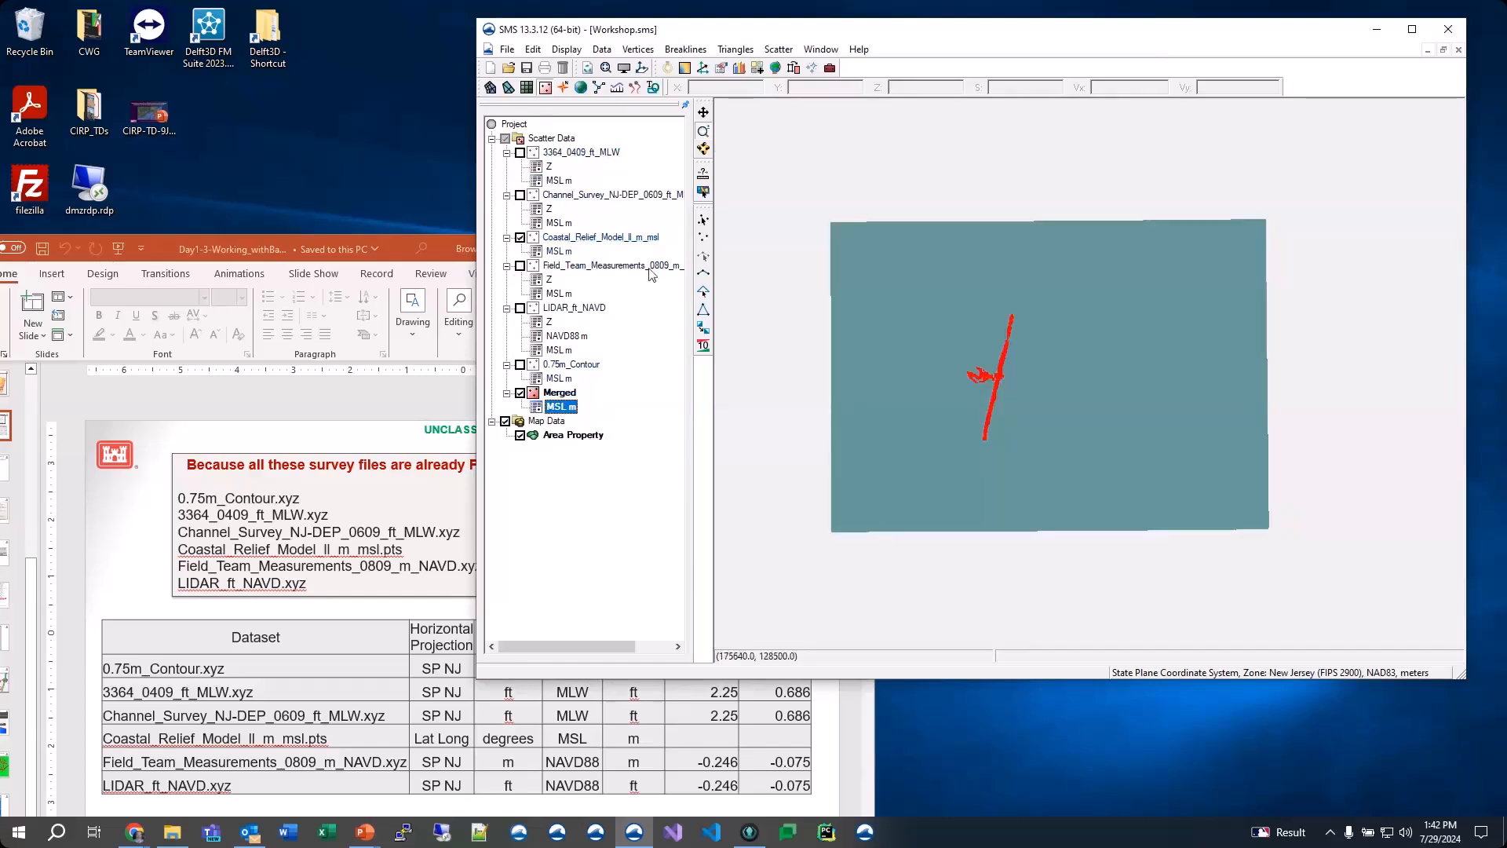
{"action": "left_click", "coordinate": [605, 70]}
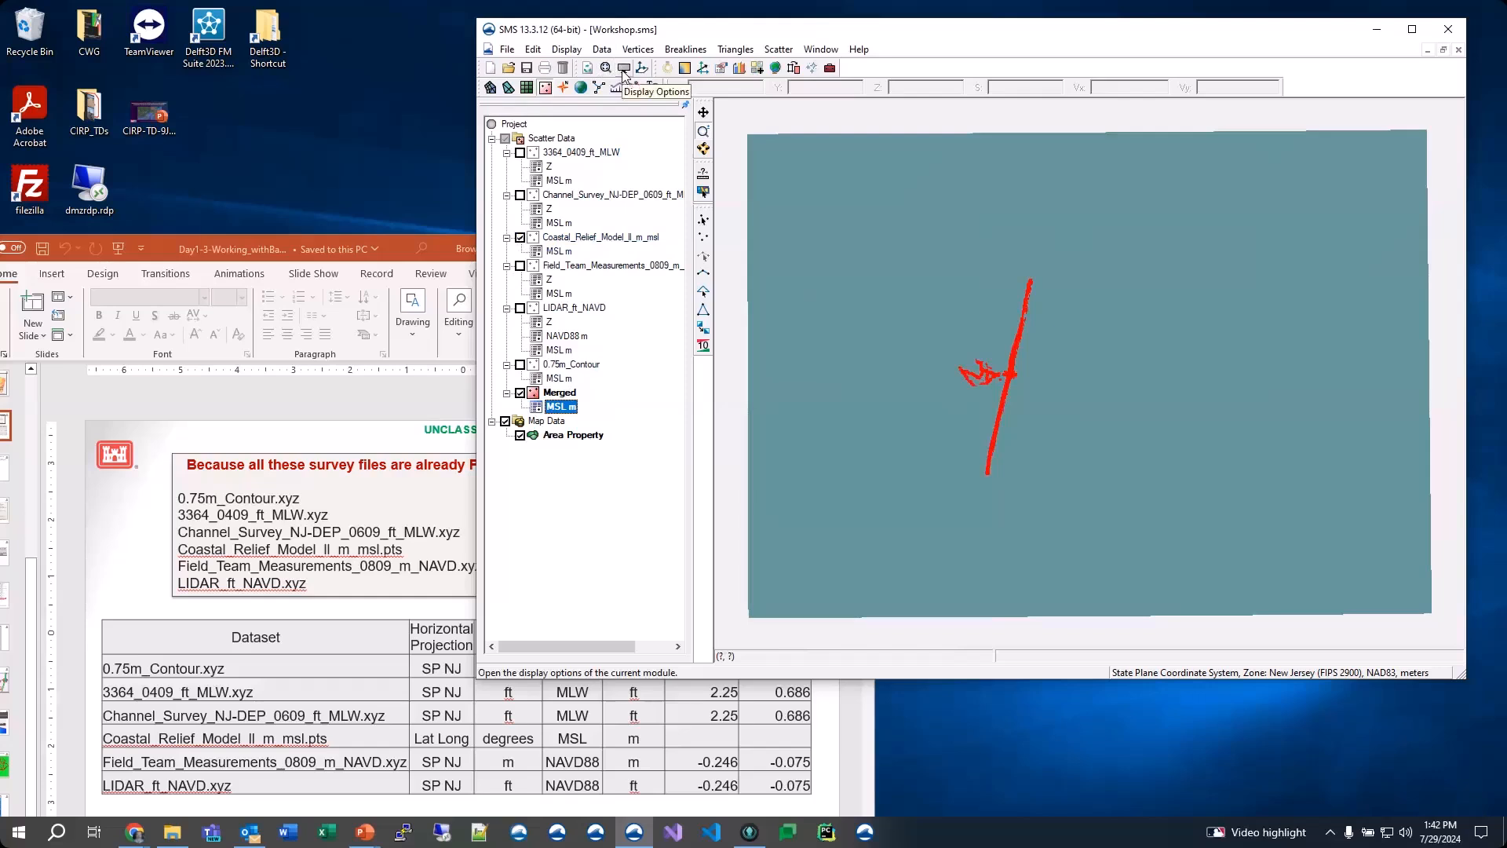
{"action": "left_click", "coordinate": [520, 238]}
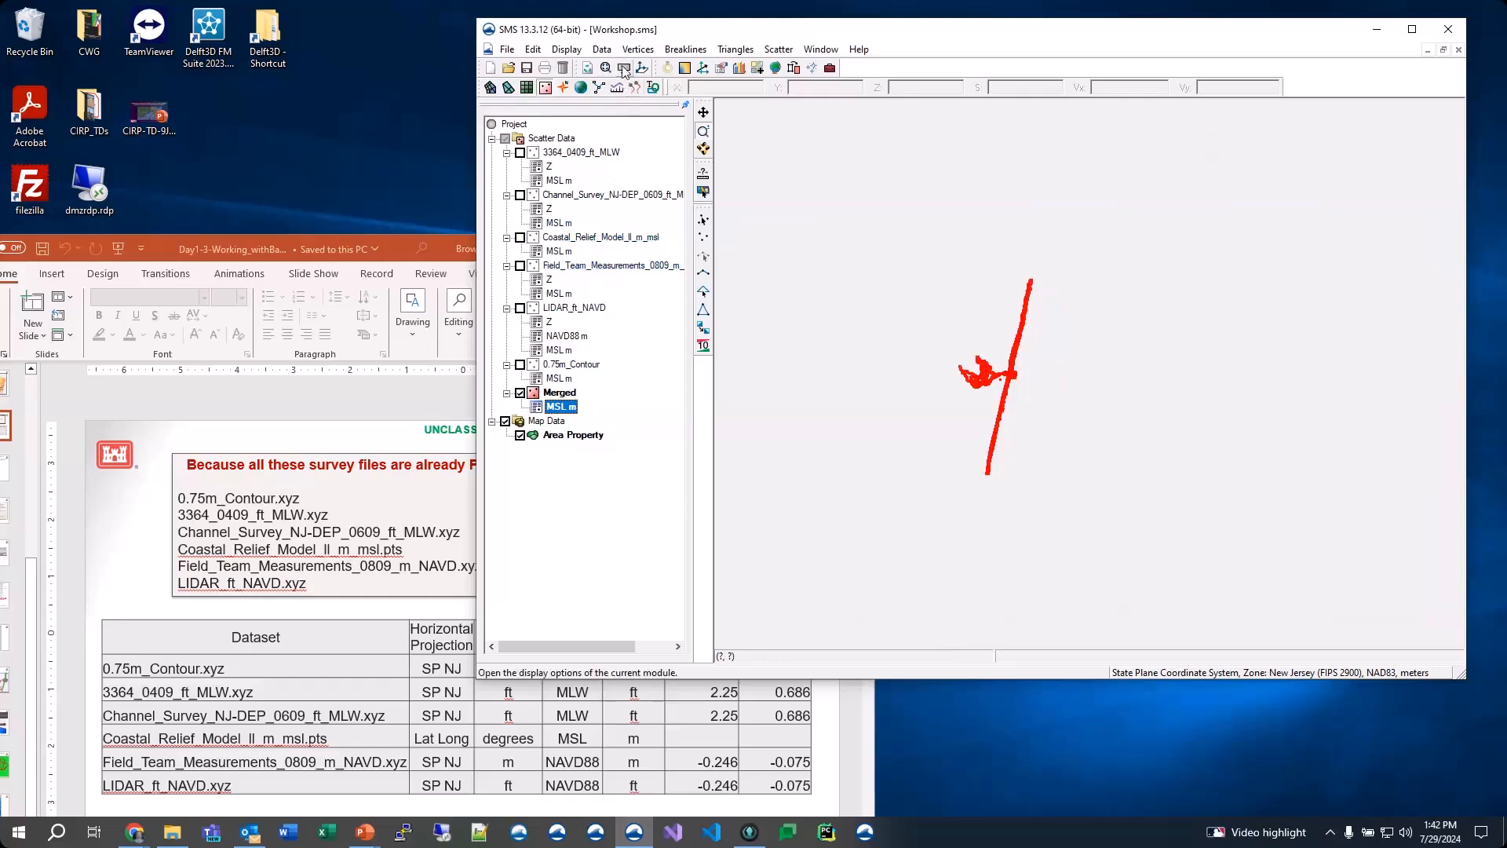
Step: Turn on the display of scatter triangles and frame the Merged set
{"action": "left_click", "coordinate": [566, 48]}
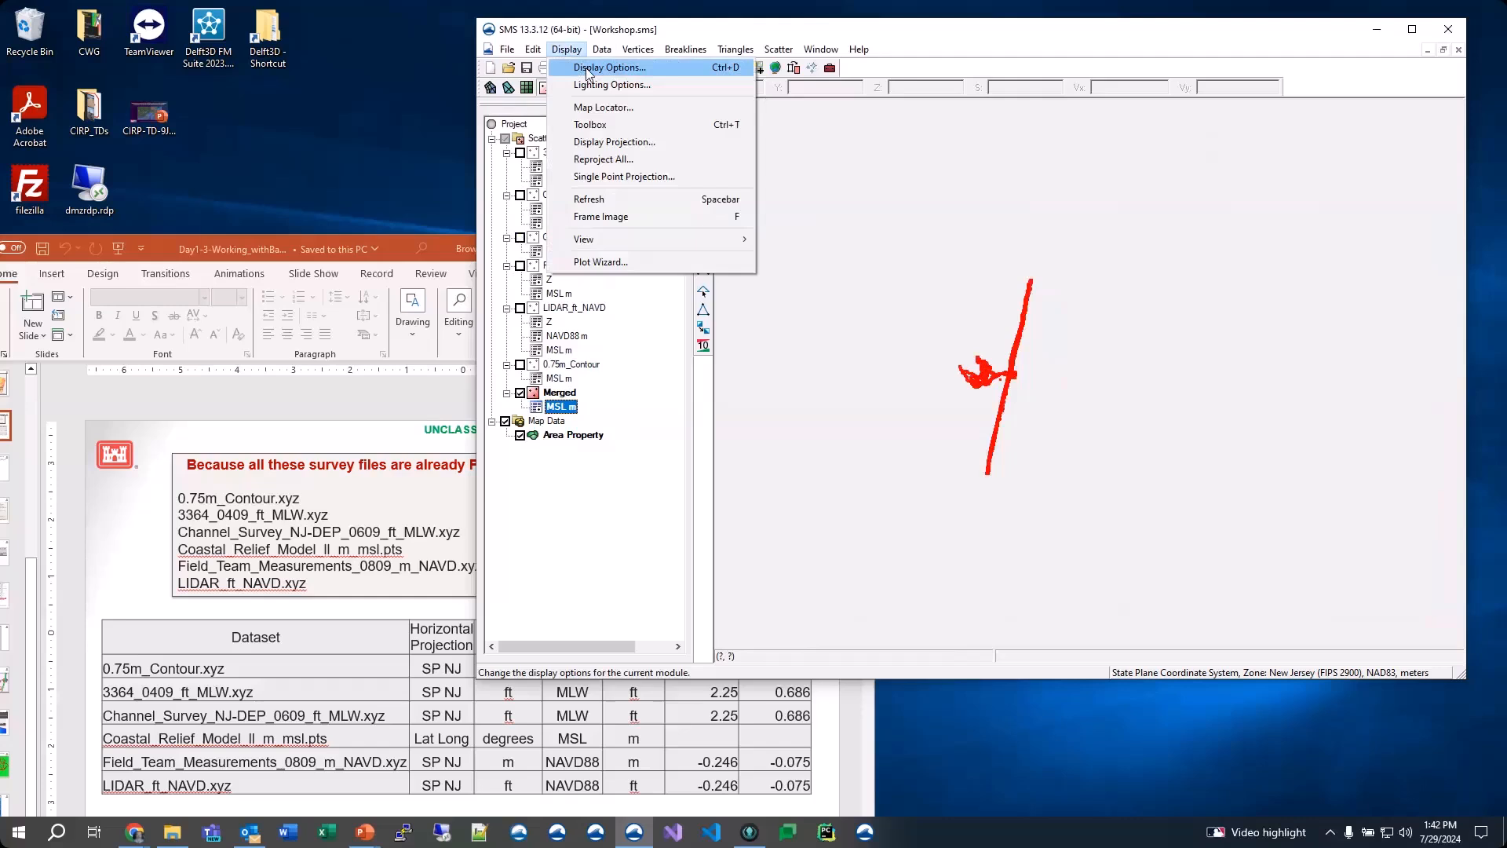
{"action": "left_click", "coordinate": [587, 69]}
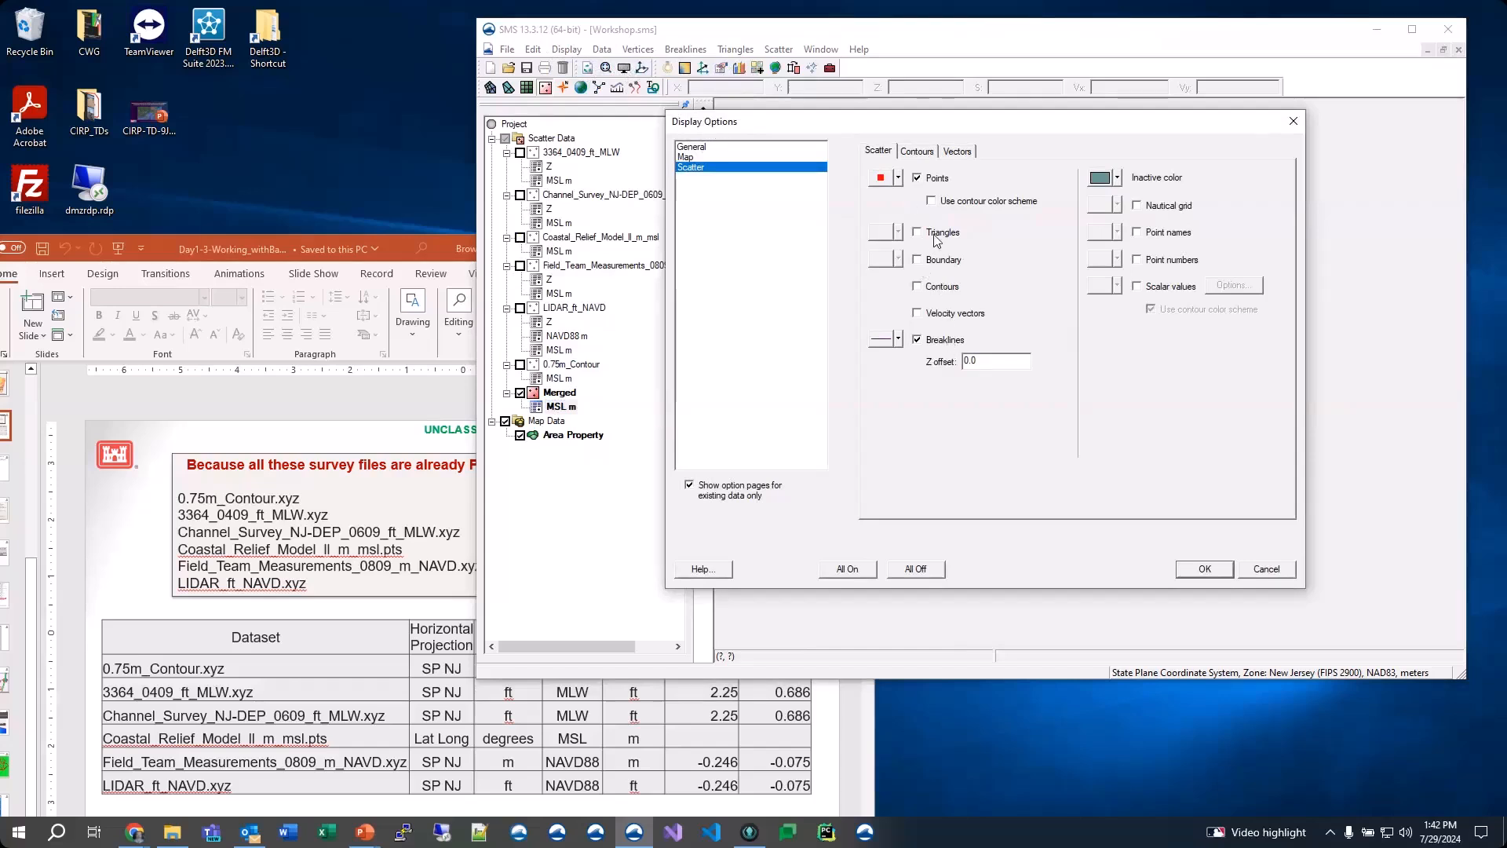
{"action": "left_click_drag", "start_coordinate": [1036, 122], "coordinate": [534, 233]}
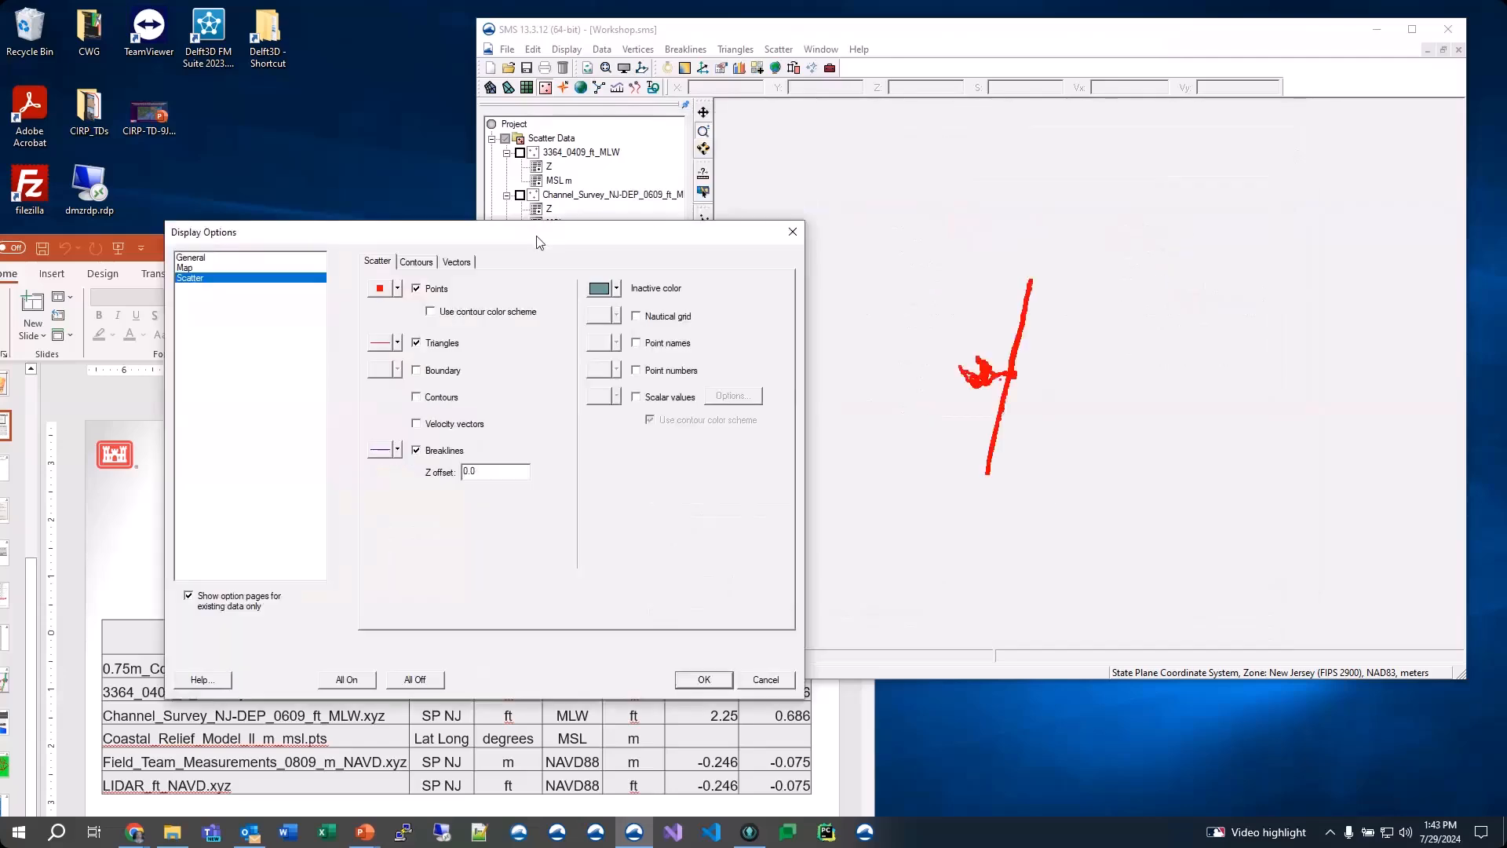
{"action": "left_click", "coordinate": [683, 681]}
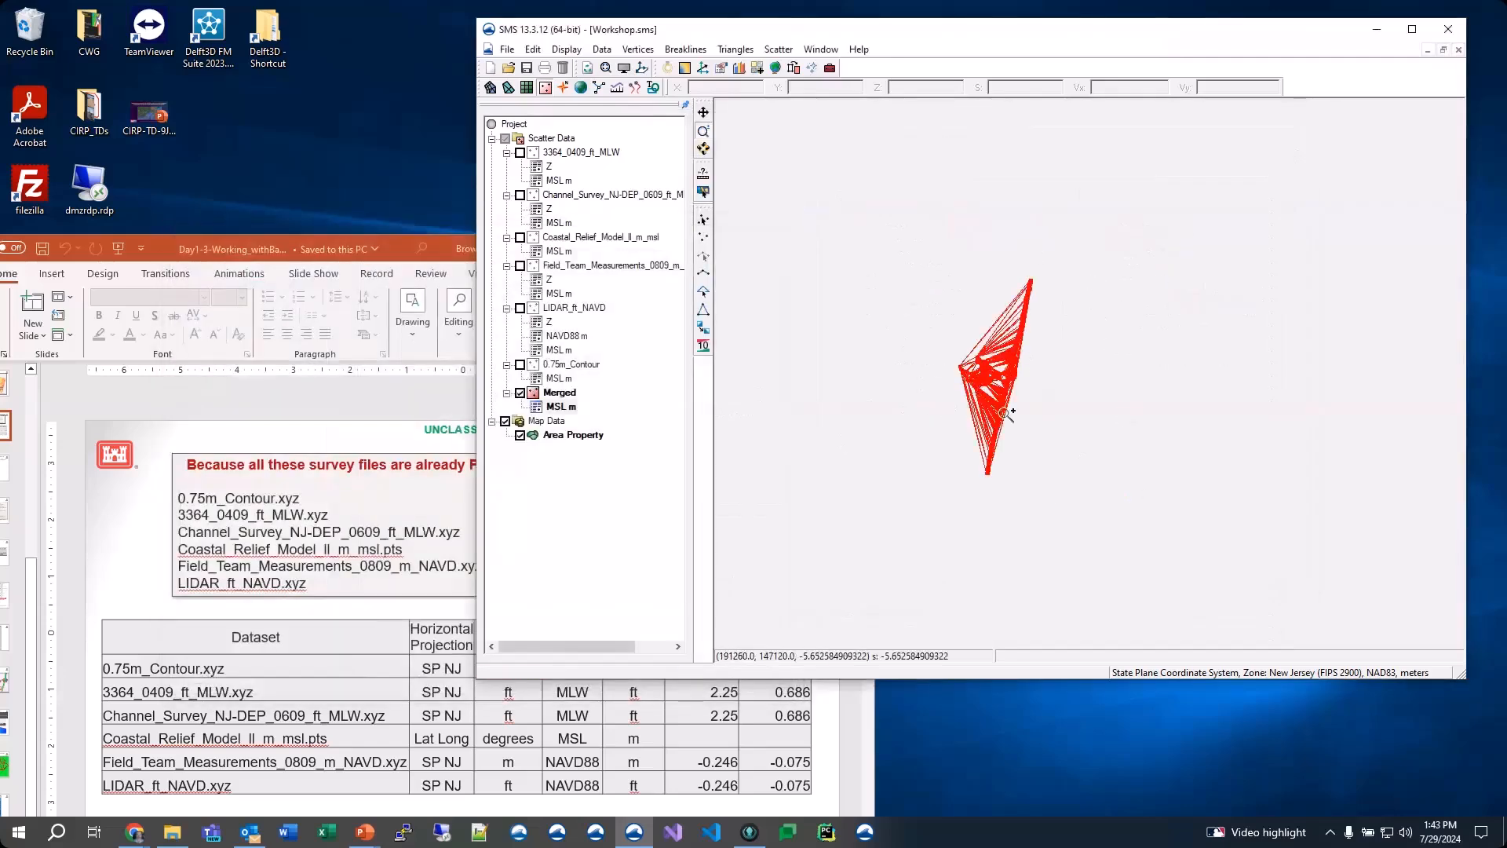
{"action": "left_click", "coordinate": [606, 69]}
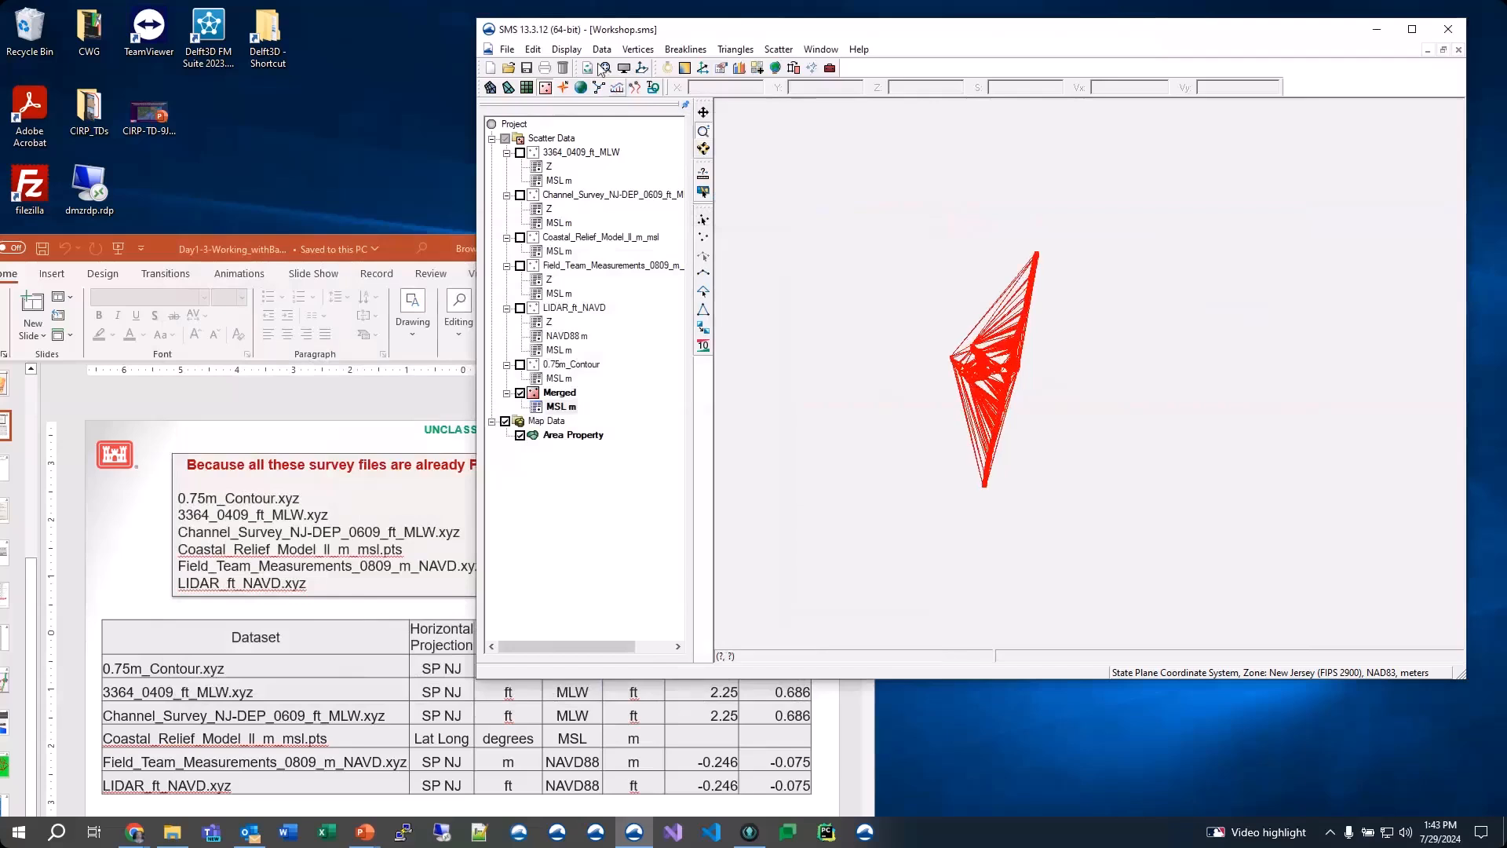
{"action": "left_click", "coordinate": [1020, 478]}
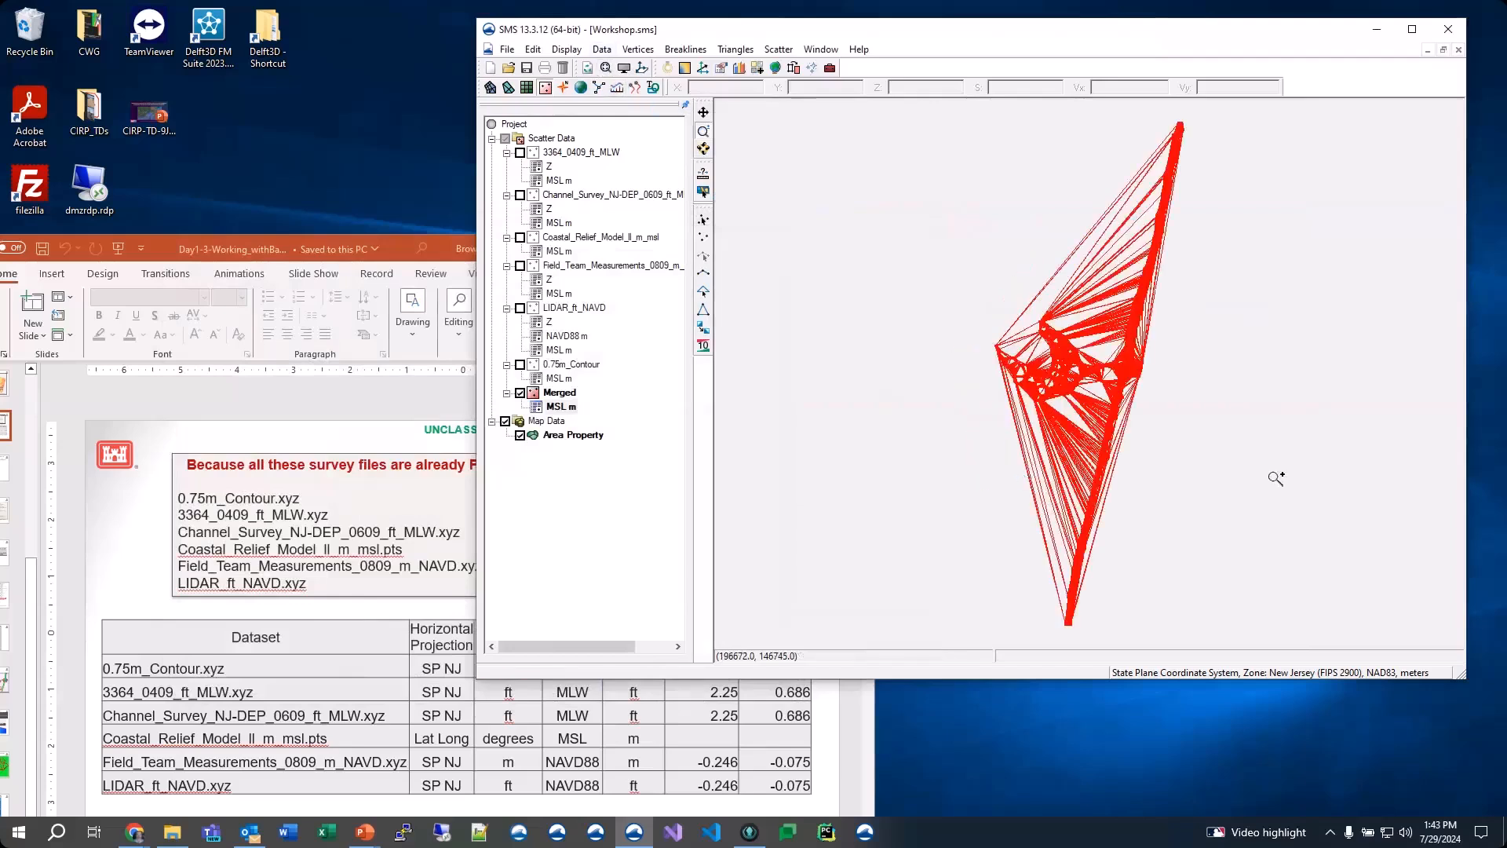
Step: Set the maximum edge length for long triangles to 500 in the scatter options
{"action": "left_click", "coordinate": [778, 50]}
{"action": "left_click", "coordinate": [820, 62]}
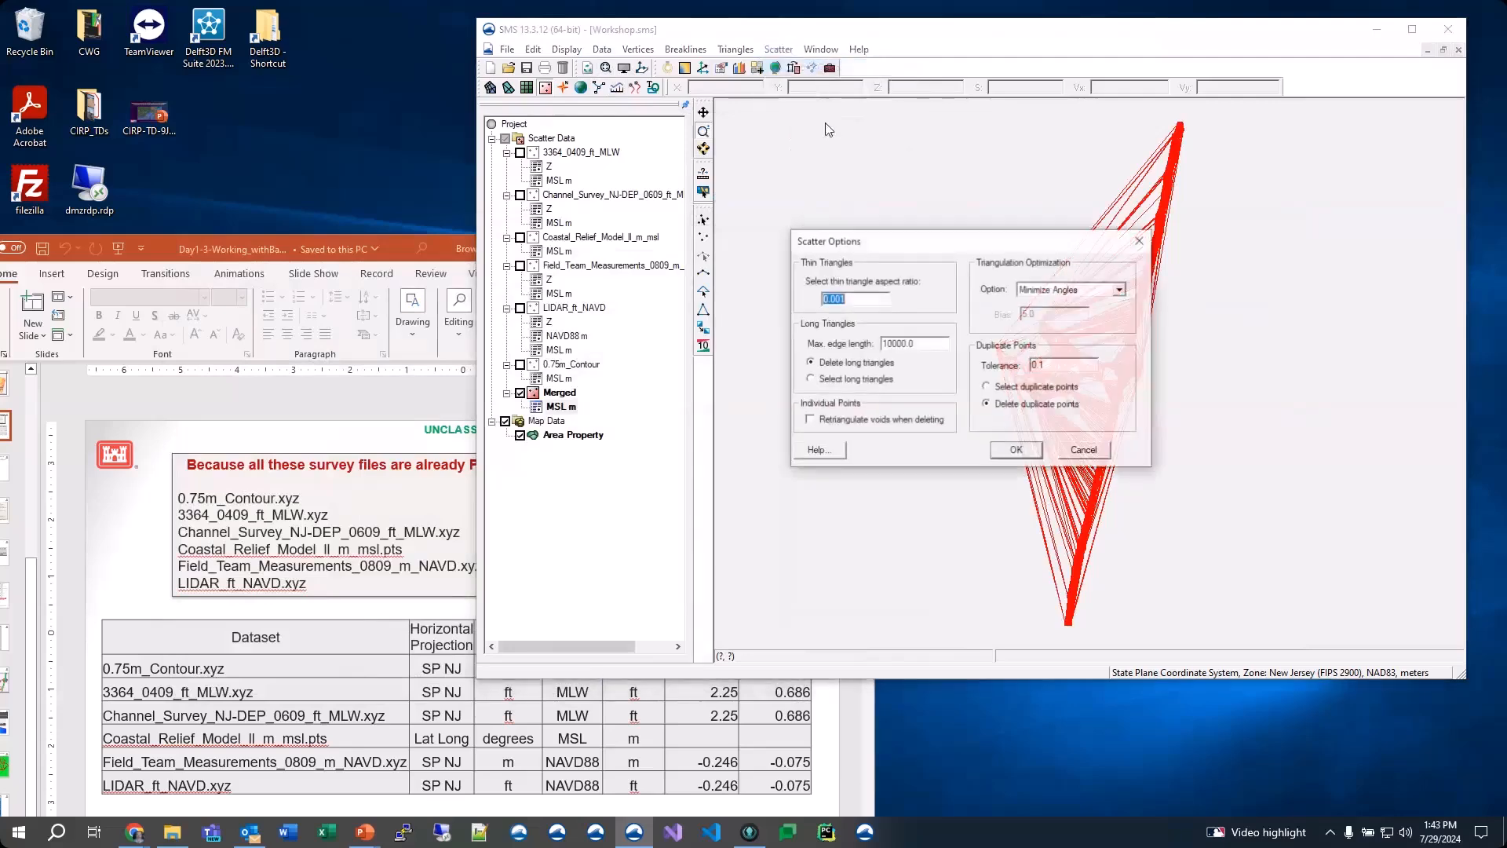
{"action": "key", "text": "Tab"}
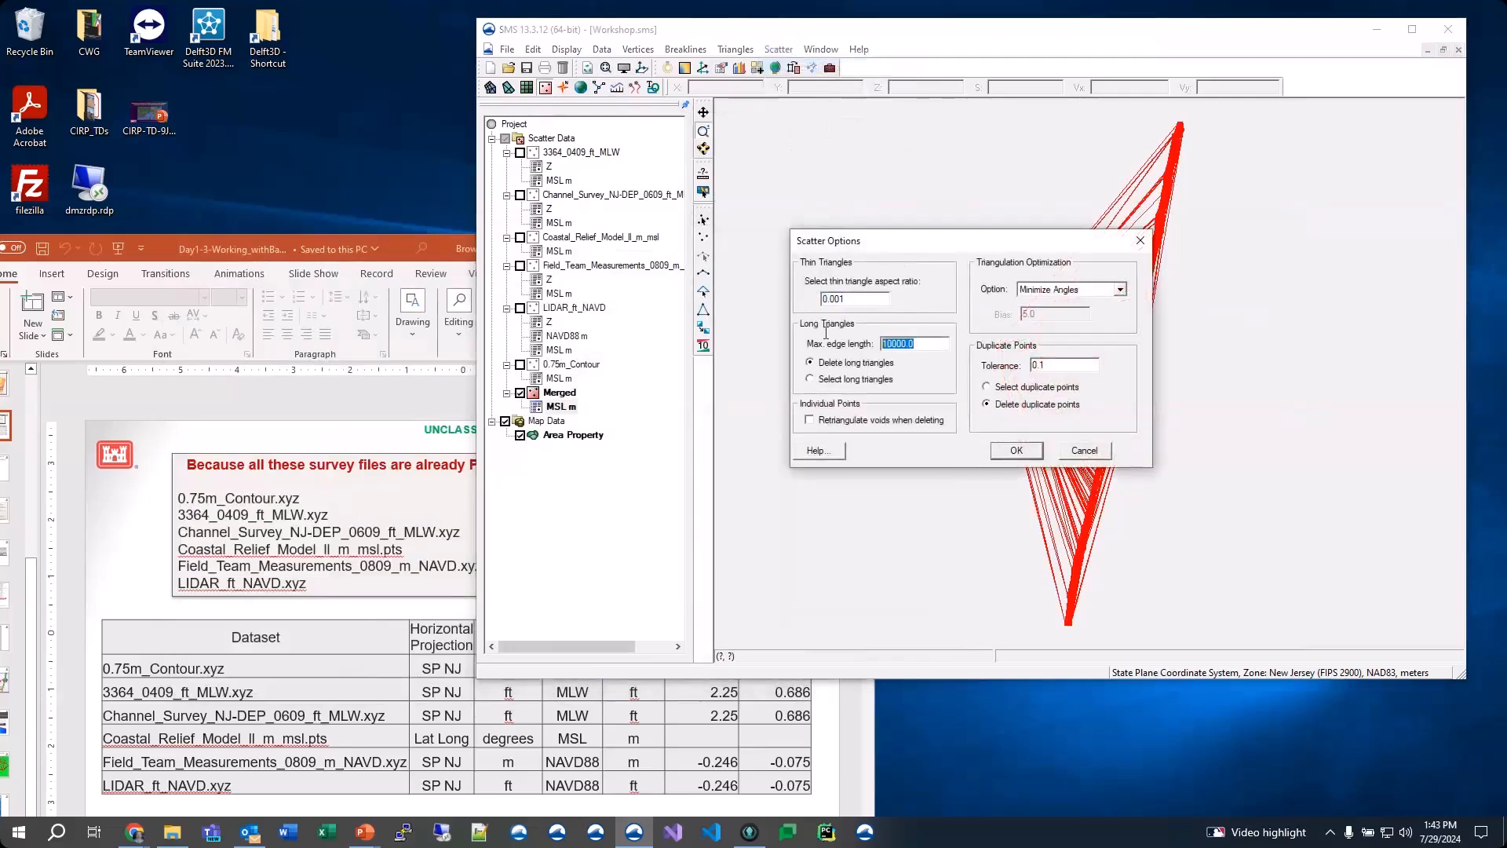
{"action": "type", "text": "500"}
{"action": "left_click", "coordinate": [1013, 451]}
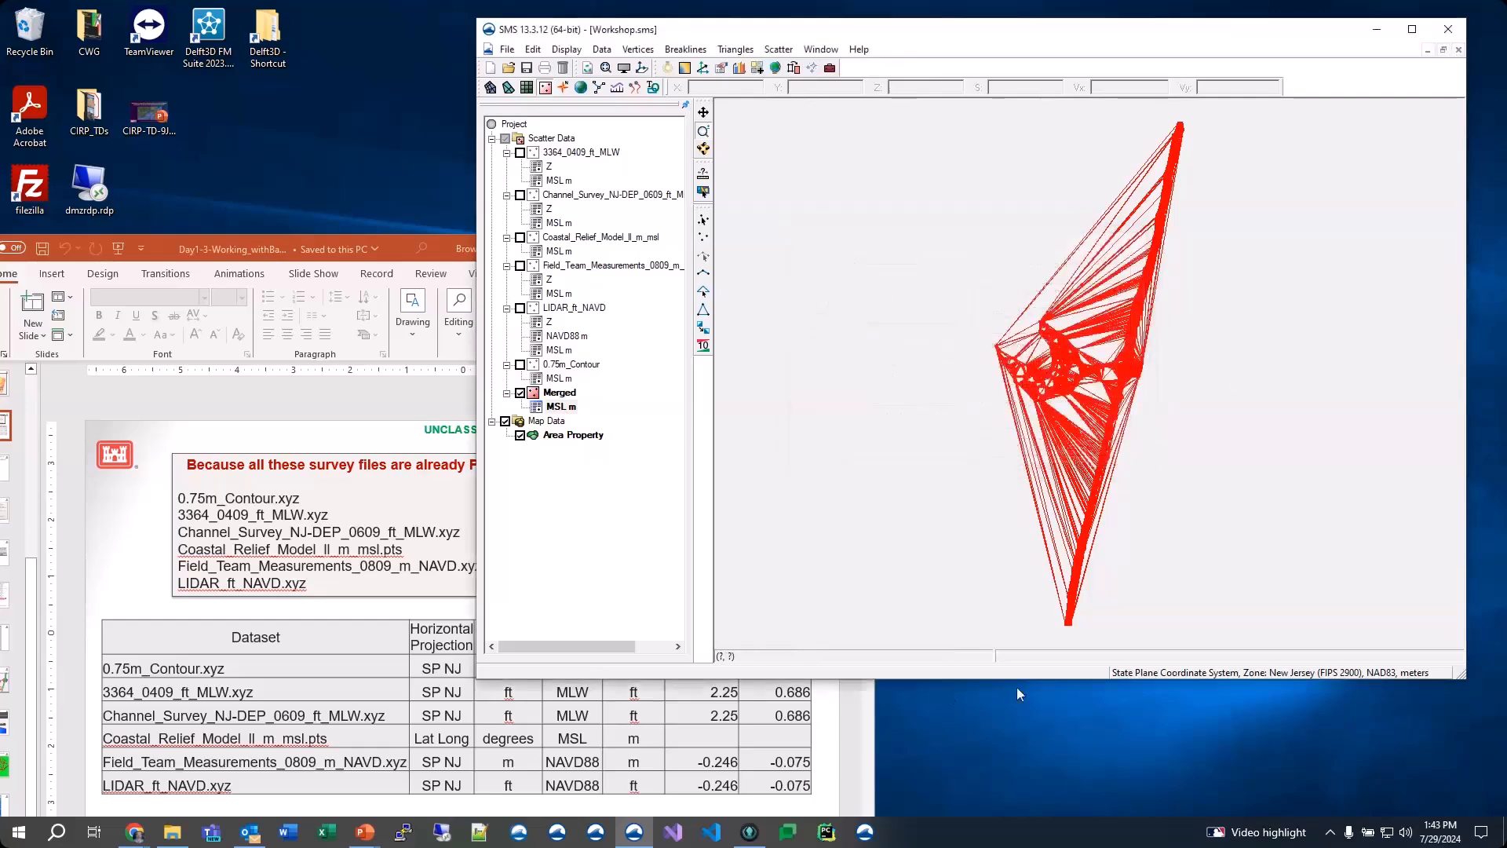
Step: Select the long triangles of the Merged set and delete them
{"action": "left_click", "coordinate": [735, 51]}
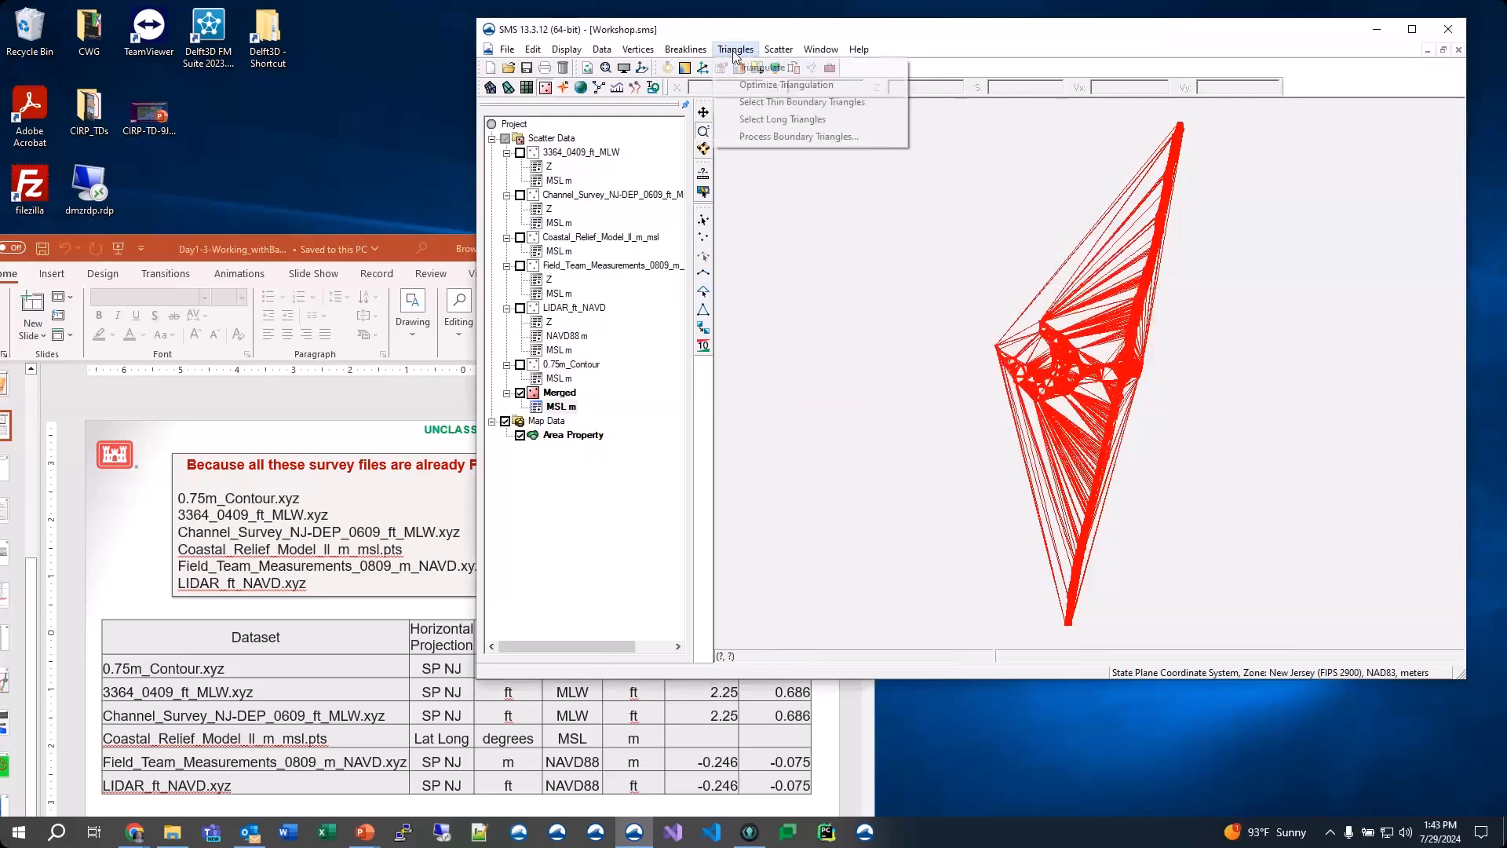
{"action": "left_click", "coordinate": [782, 119]}
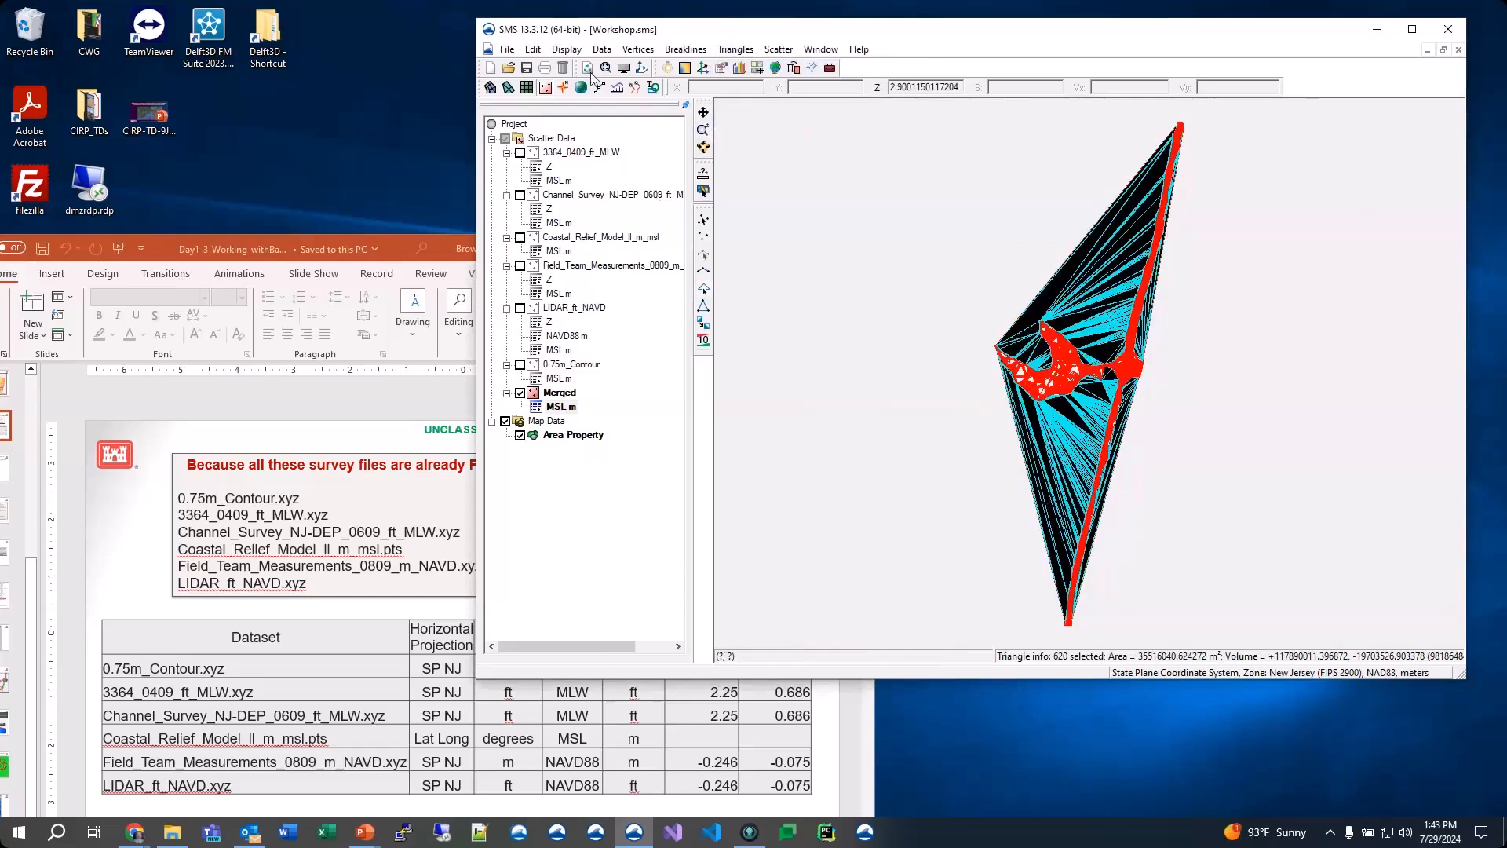
{"action": "left_click", "coordinate": [564, 71]}
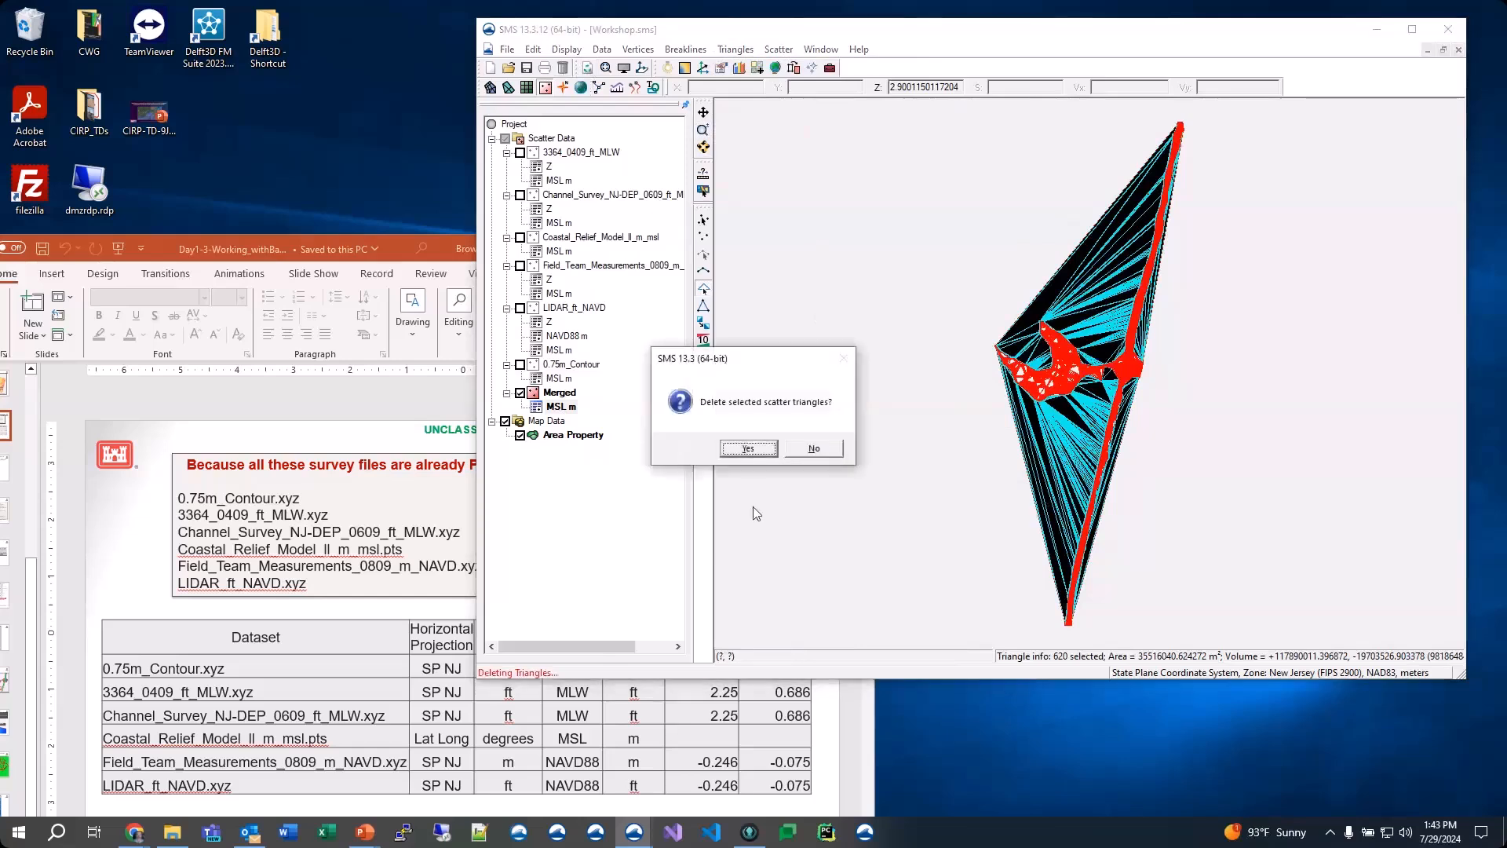
{"action": "left_click", "coordinate": [749, 449]}
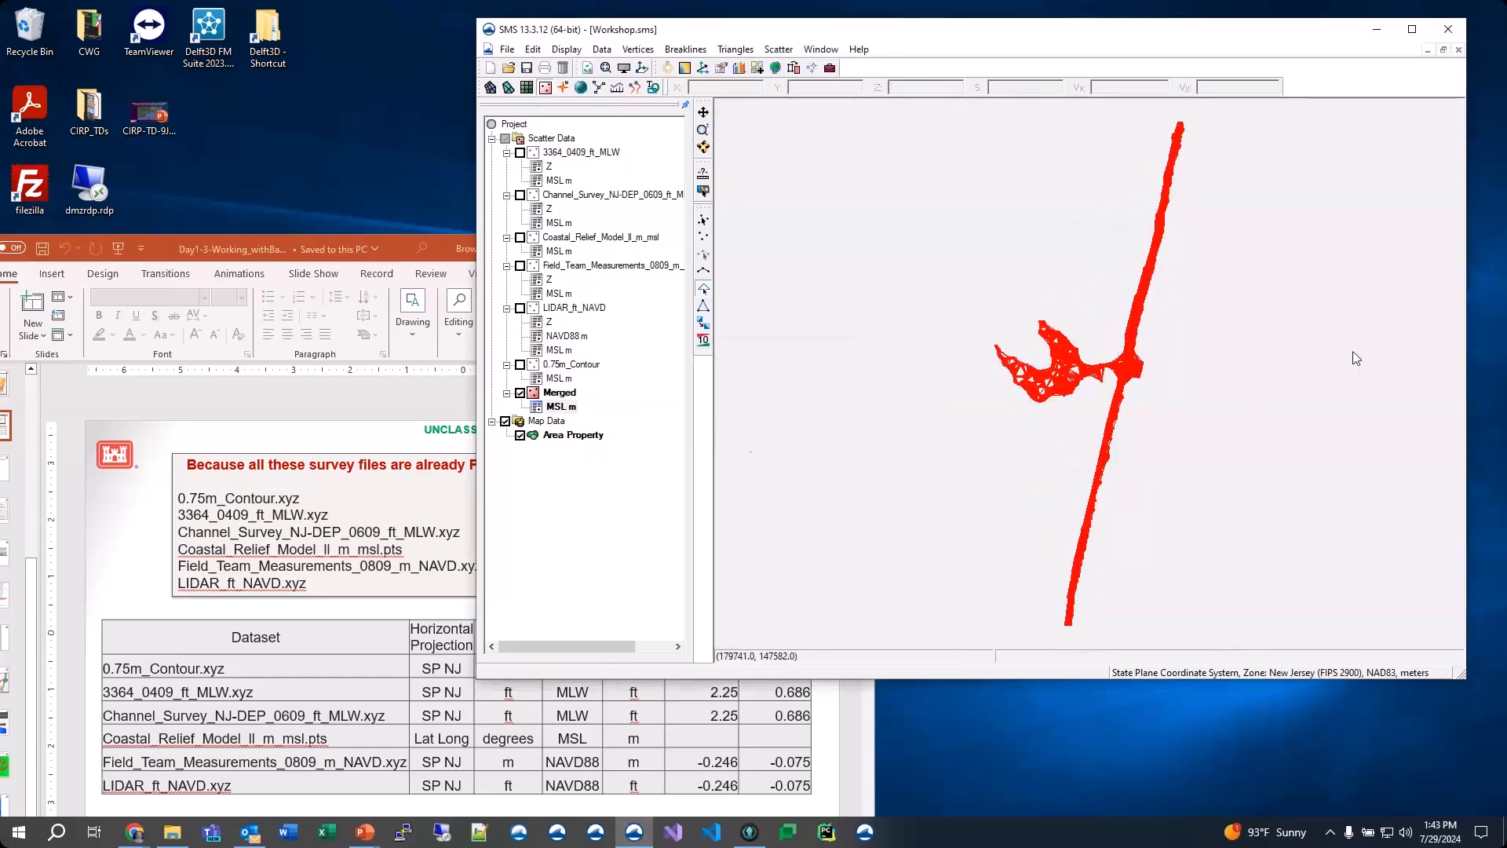
Step: Delete the stray triangles bridging the northern beach strip and the offshore survey block east of the inlet
{"action": "scroll", "coordinate": [1143, 390], "scroll_direction": "up", "scroll_amount": 5}
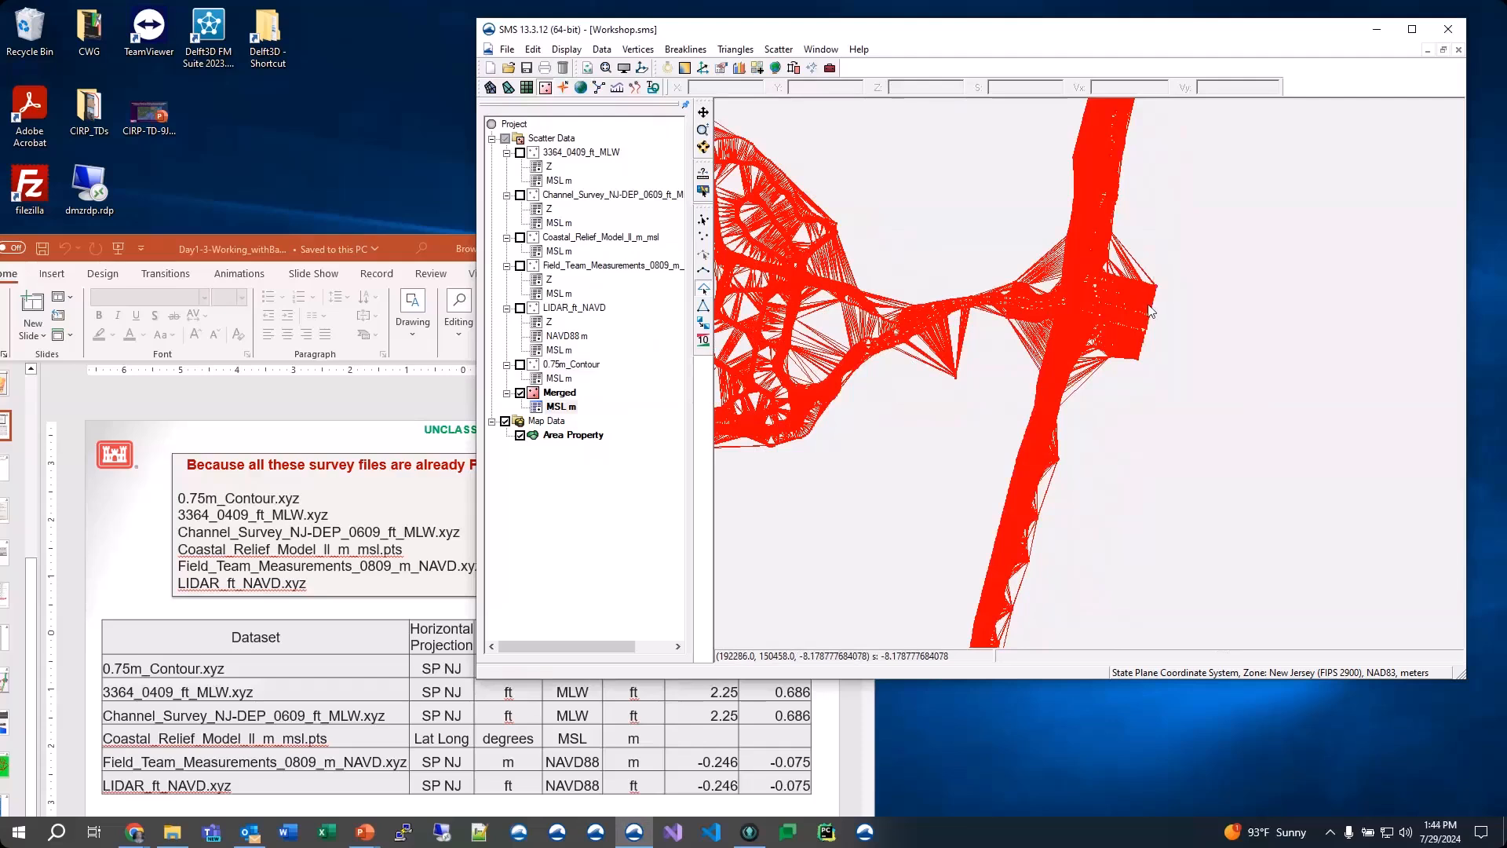
{"action": "left_click", "coordinate": [703, 291]}
{"action": "left_click", "coordinate": [703, 292]}
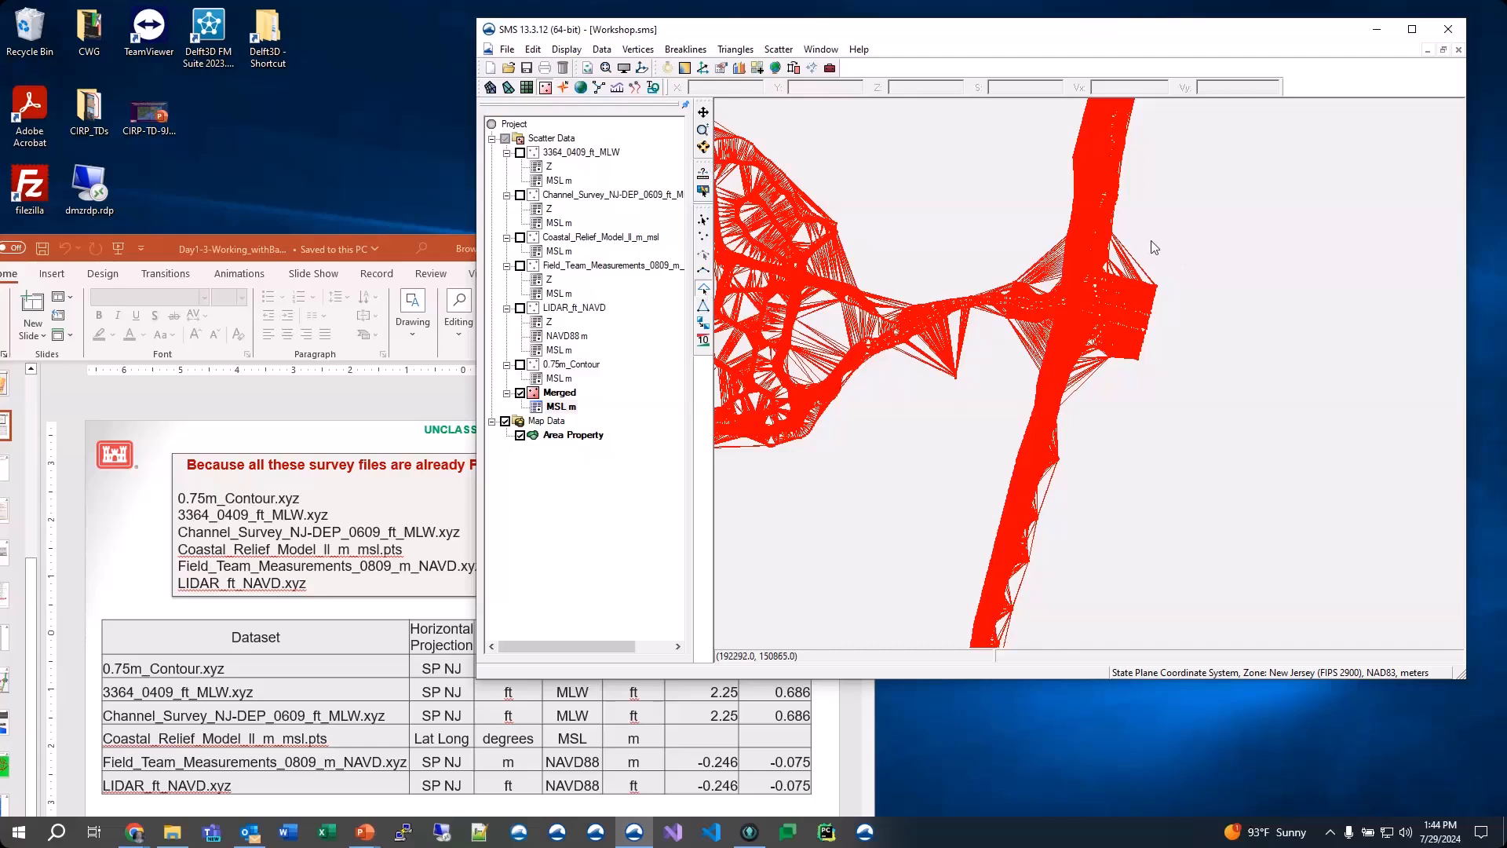
{"action": "scroll", "coordinate": [1154, 248], "scroll_direction": "up", "scroll_amount": 4}
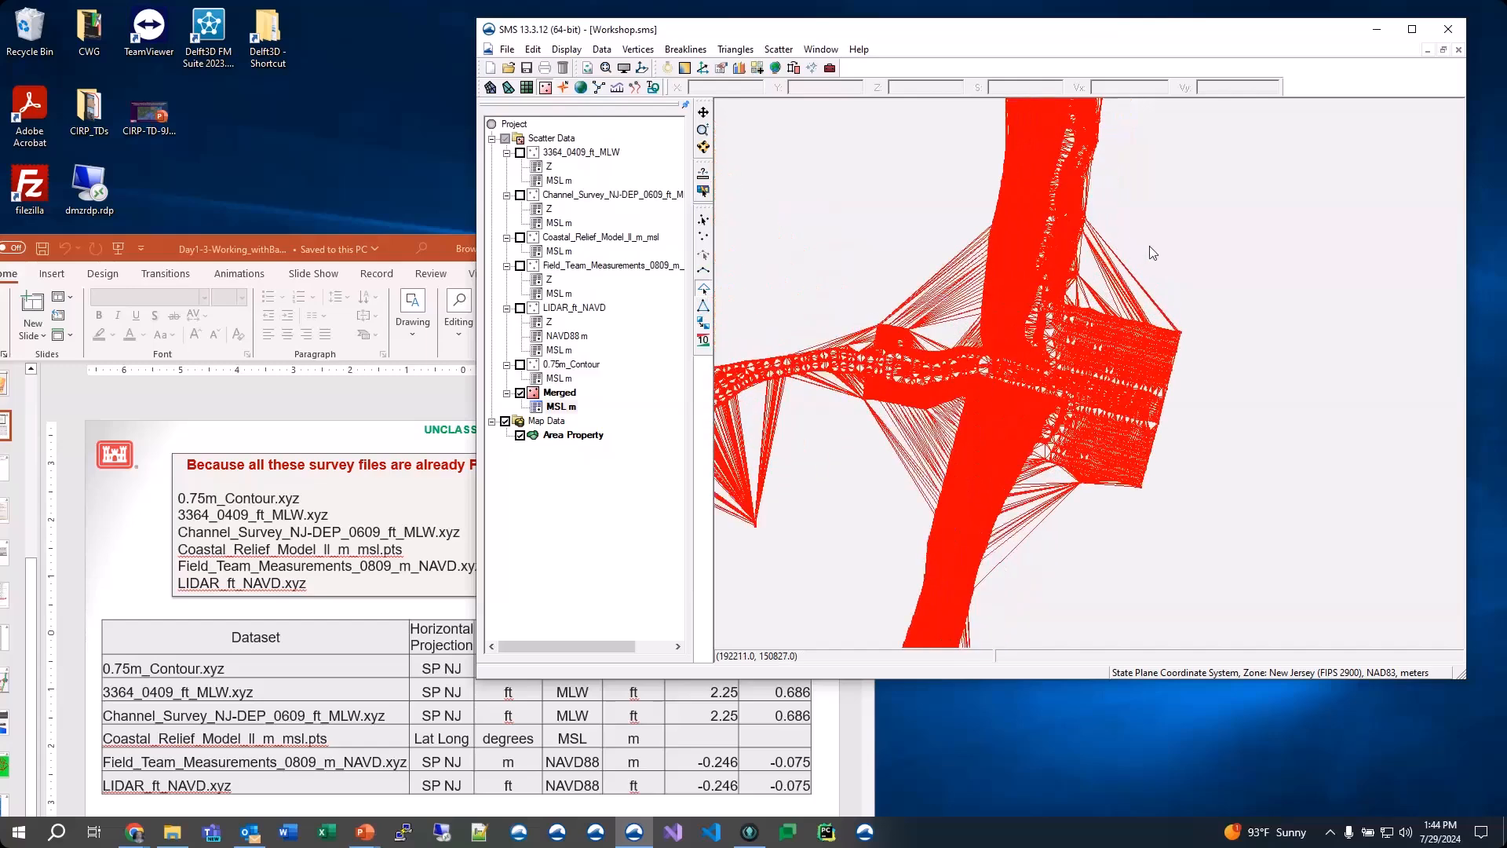
{"action": "left_click_drag", "start_coordinate": [1177, 223], "coordinate": [1074, 298]}
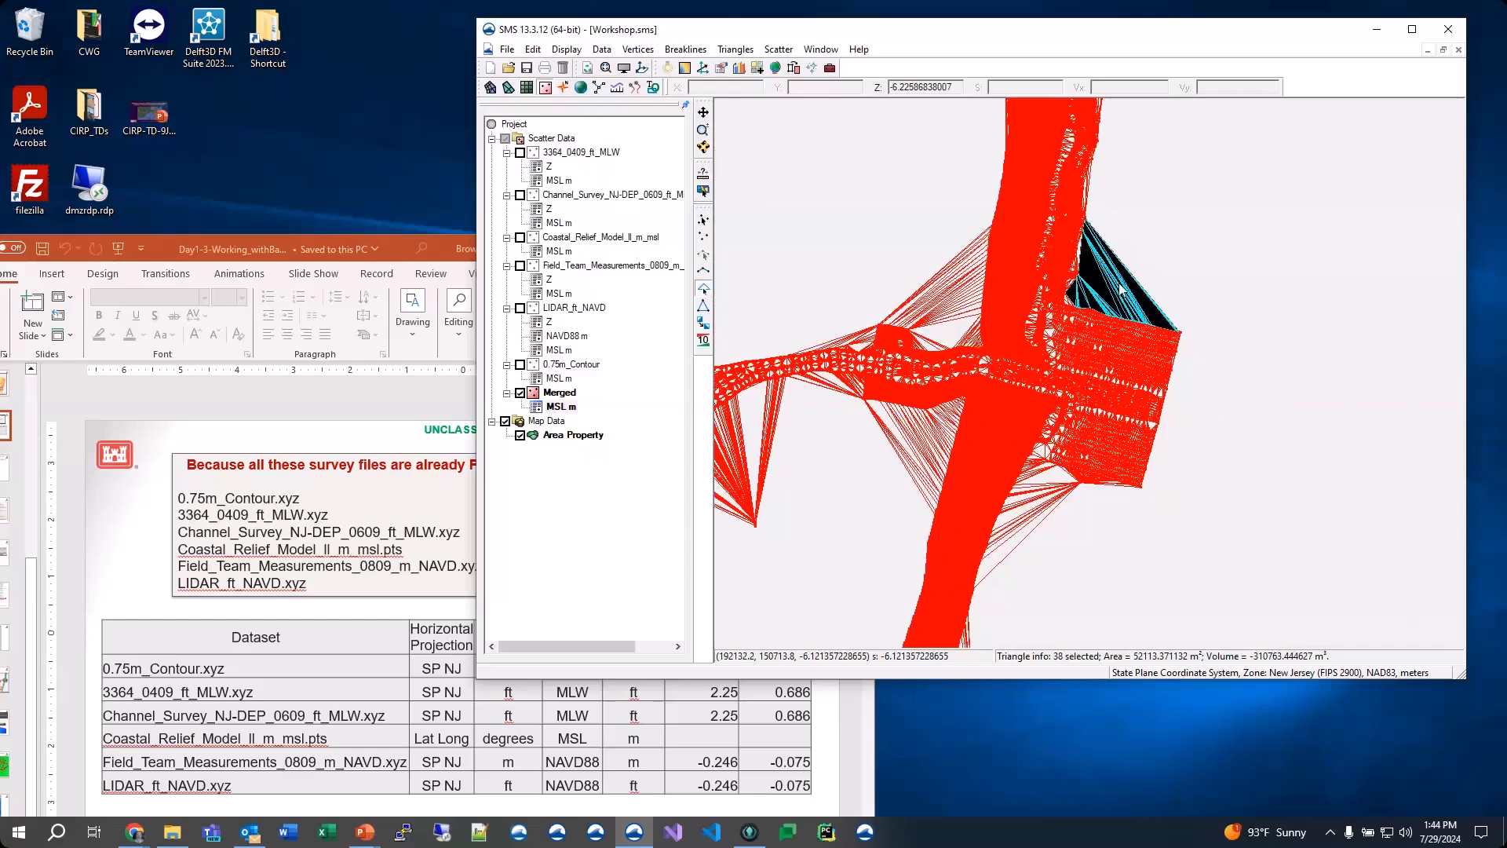
{"action": "key", "text": "Delete"}
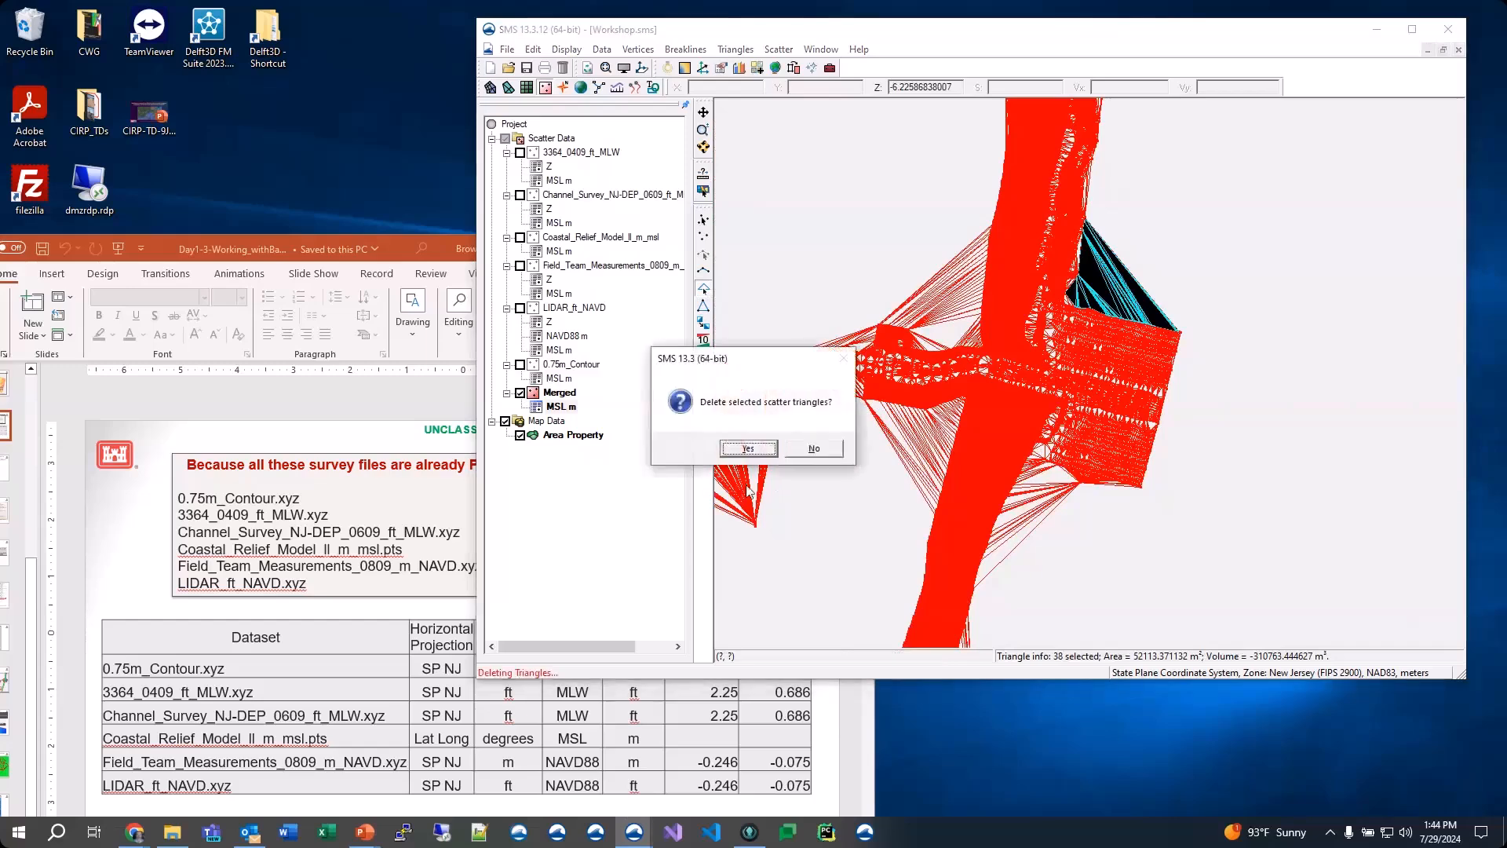
{"action": "left_click", "coordinate": [744, 449]}
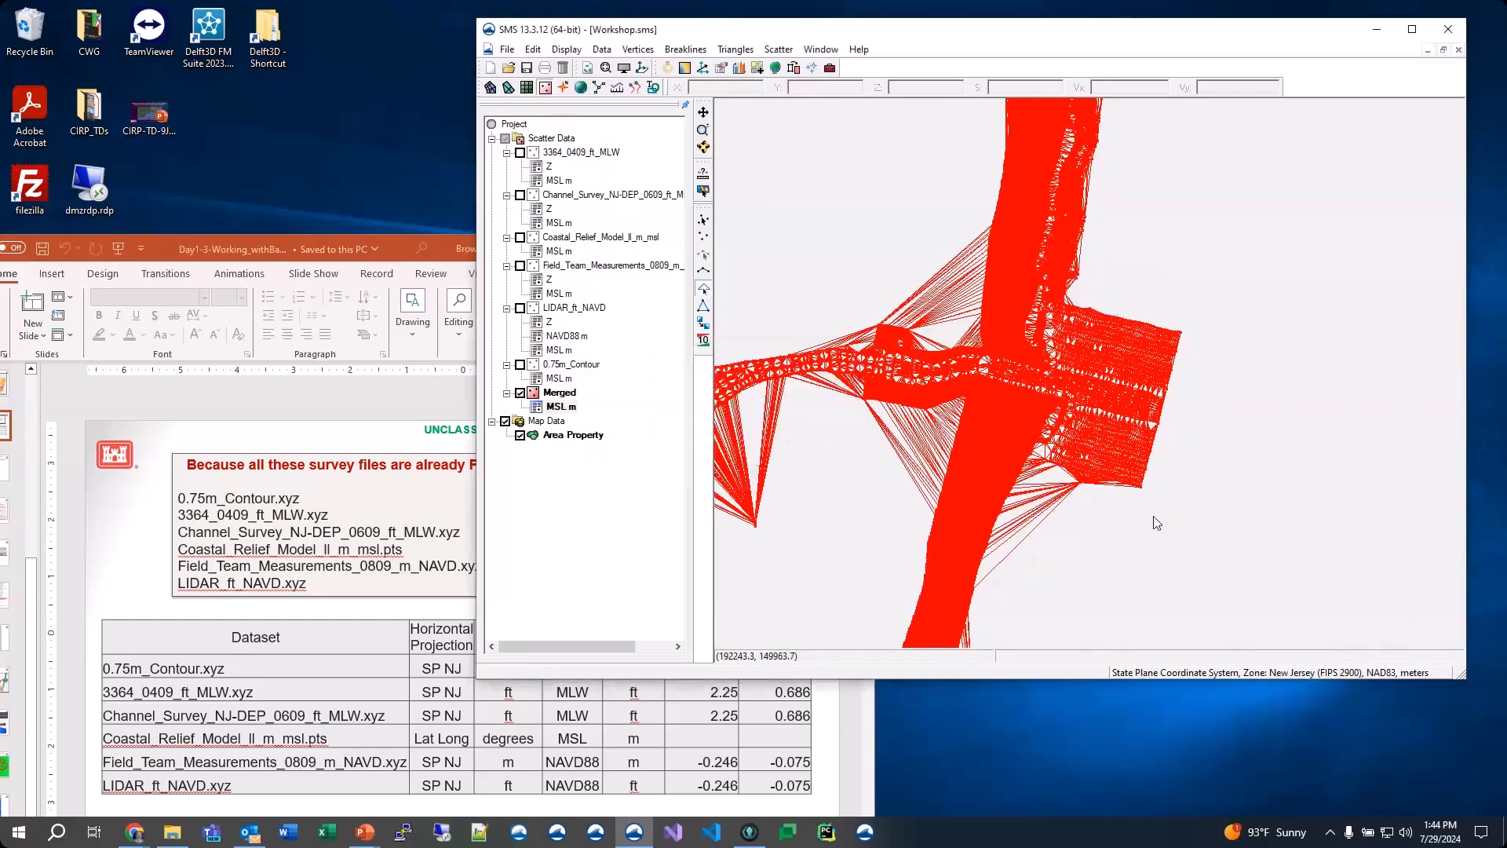
Step: Delete the stray triangles northwest, southeast and southwest of the inlet and along both banks of the channel
{"action": "left_click_drag", "start_coordinate": [924, 210], "coordinate": [981, 355]}
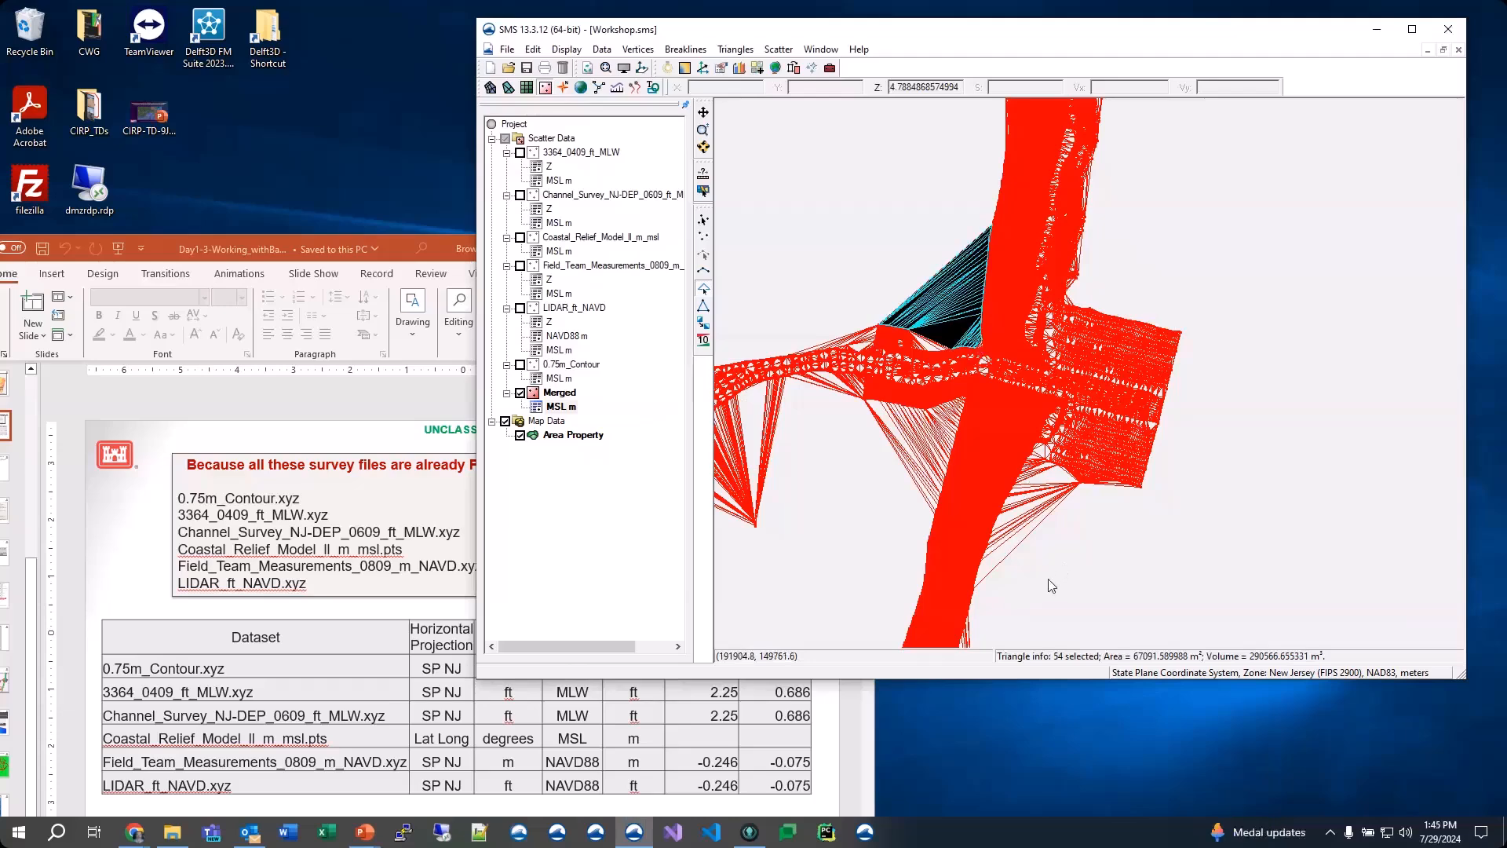
{"action": "left_click_drag", "start_coordinate": [1042, 576], "coordinate": [1038, 457]}
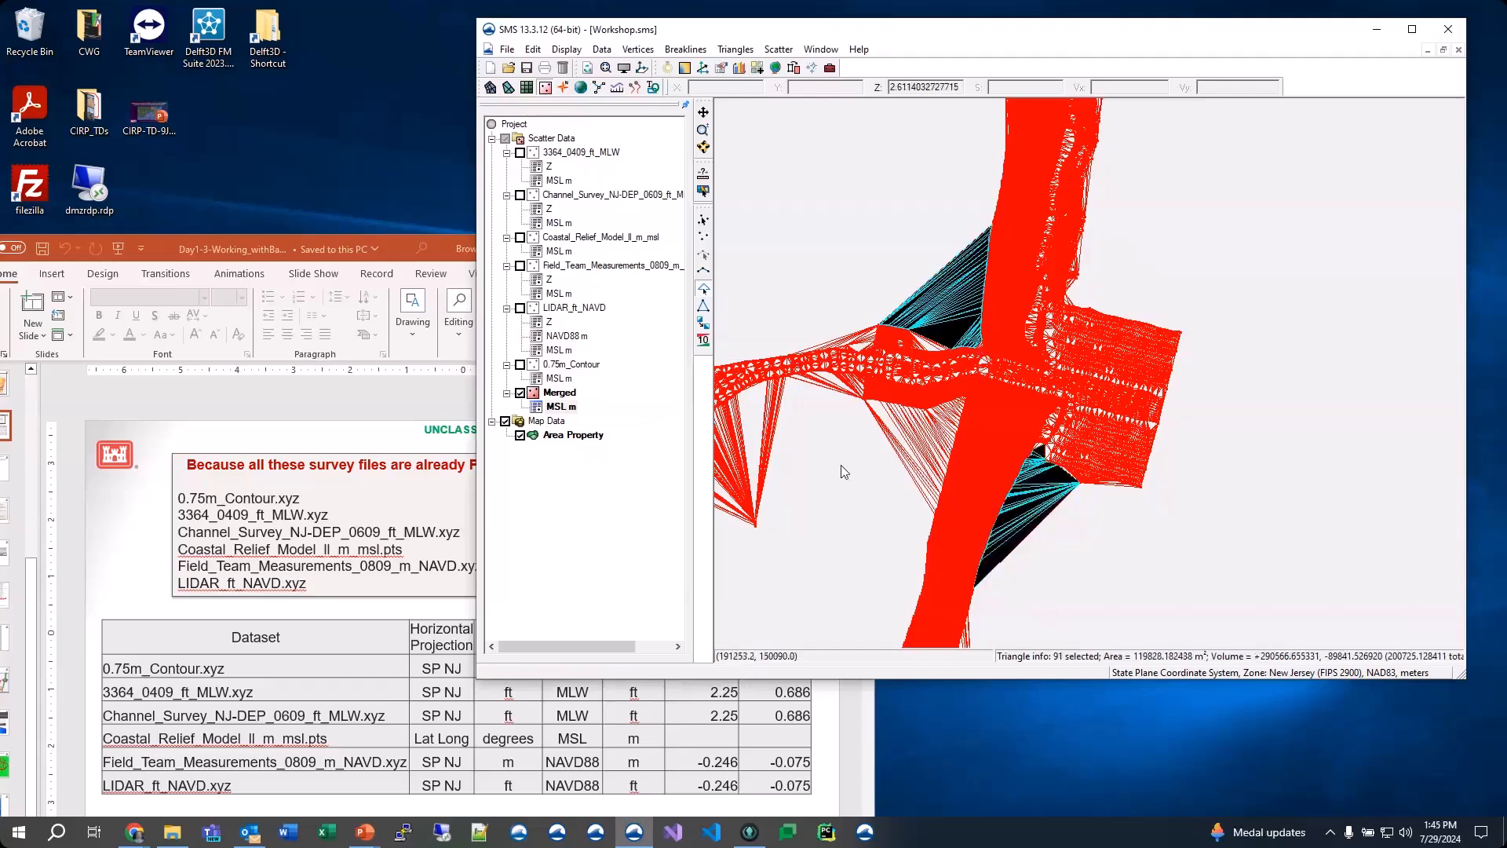
{"action": "left_click_drag", "start_coordinate": [840, 465], "coordinate": [958, 405]}
{"action": "left_click_drag", "start_coordinate": [809, 481], "coordinate": [769, 549]}
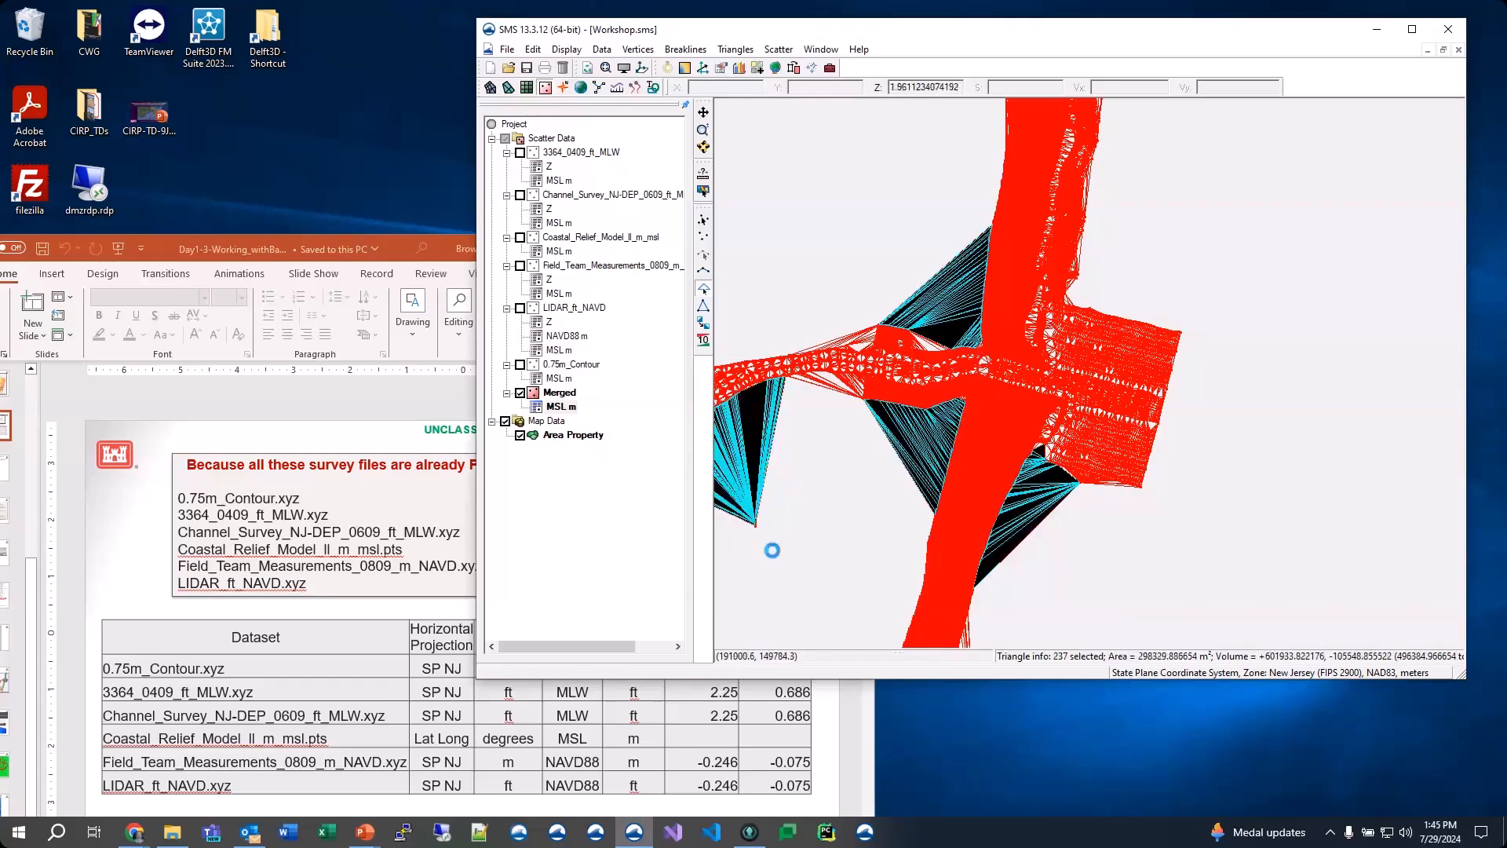
{"action": "left_click_drag", "start_coordinate": [824, 401], "coordinate": [847, 367]}
{"action": "left_click_drag", "start_coordinate": [850, 310], "coordinate": [866, 360]}
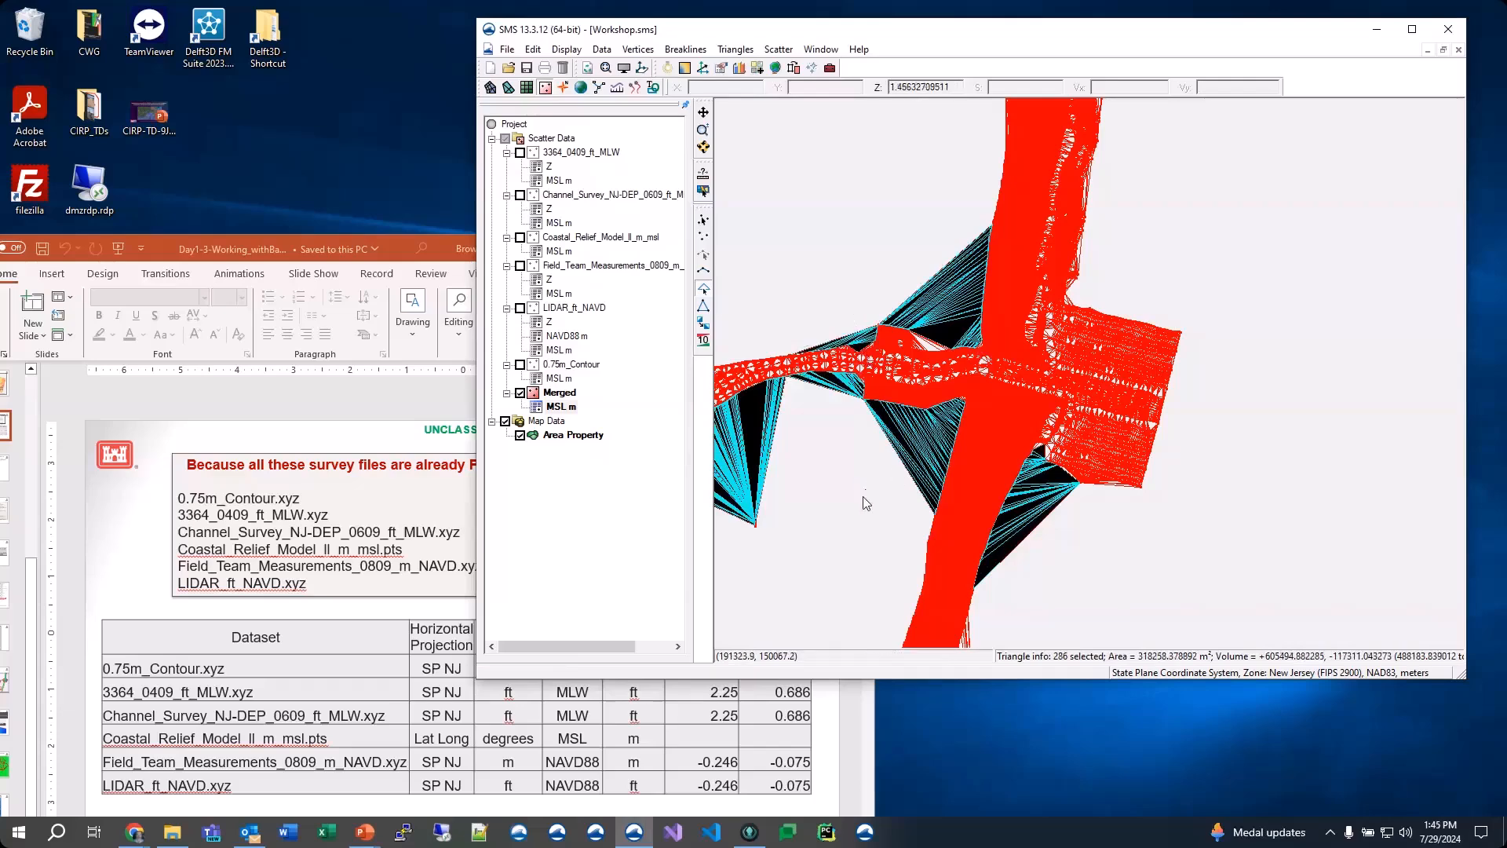
{"action": "key", "text": "Delete"}
{"action": "key", "text": "Return"}
Step: Delete the stray triangles spanning the notch on the channel's north bank just west of the inlet
{"action": "left_click_drag", "start_coordinate": [955, 325], "coordinate": [915, 348]}
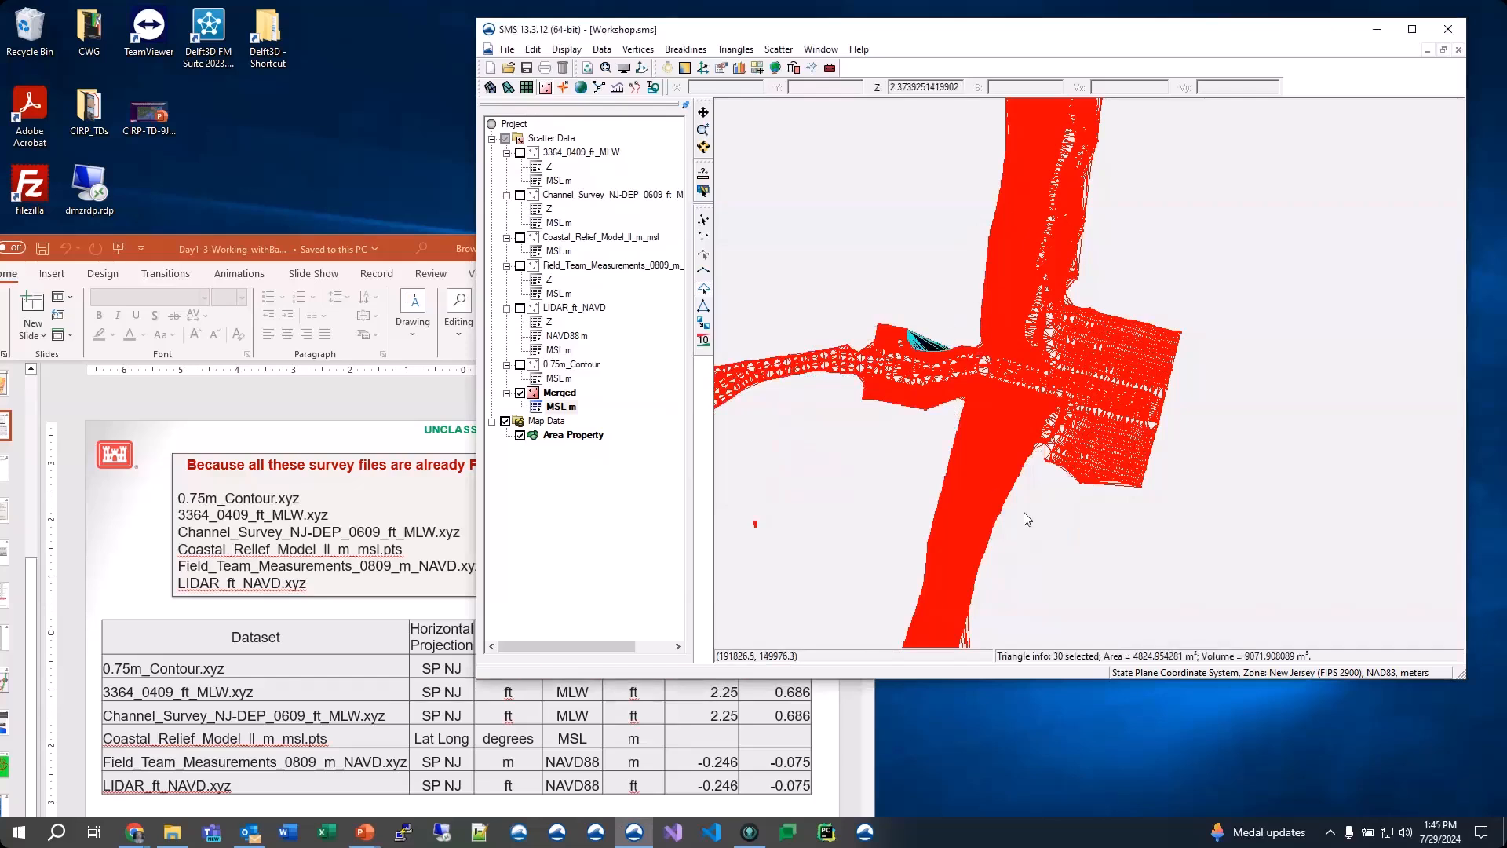
{"action": "key", "text": "Delete"}
{"action": "key", "text": "Return"}
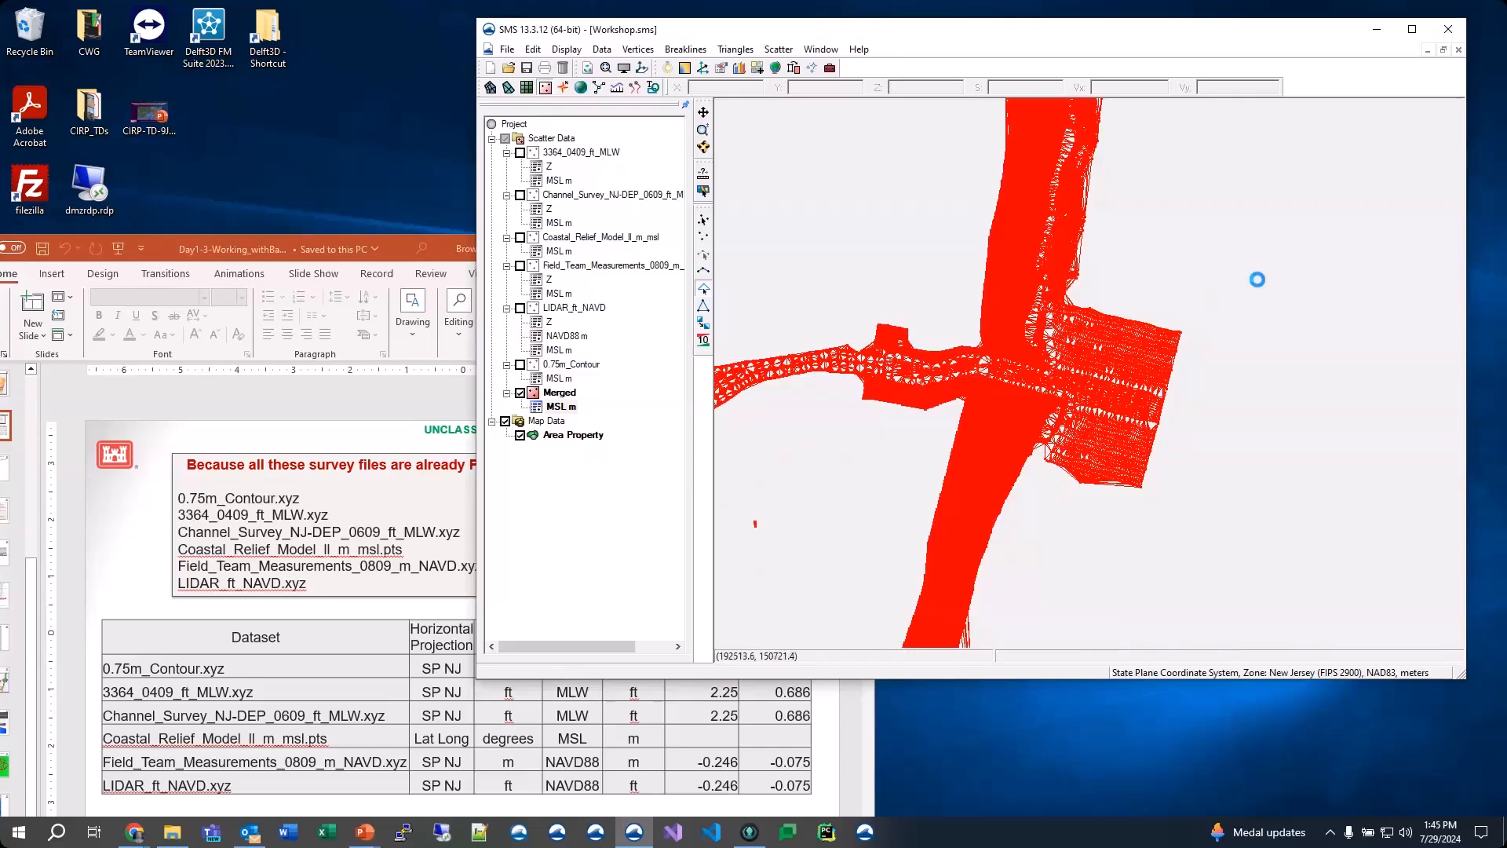
Step: Delete the stray triangles across the concave northern edge between the two arms of the bay
{"action": "scroll", "coordinate": [1257, 279], "scroll_direction": "down", "scroll_amount": 4}
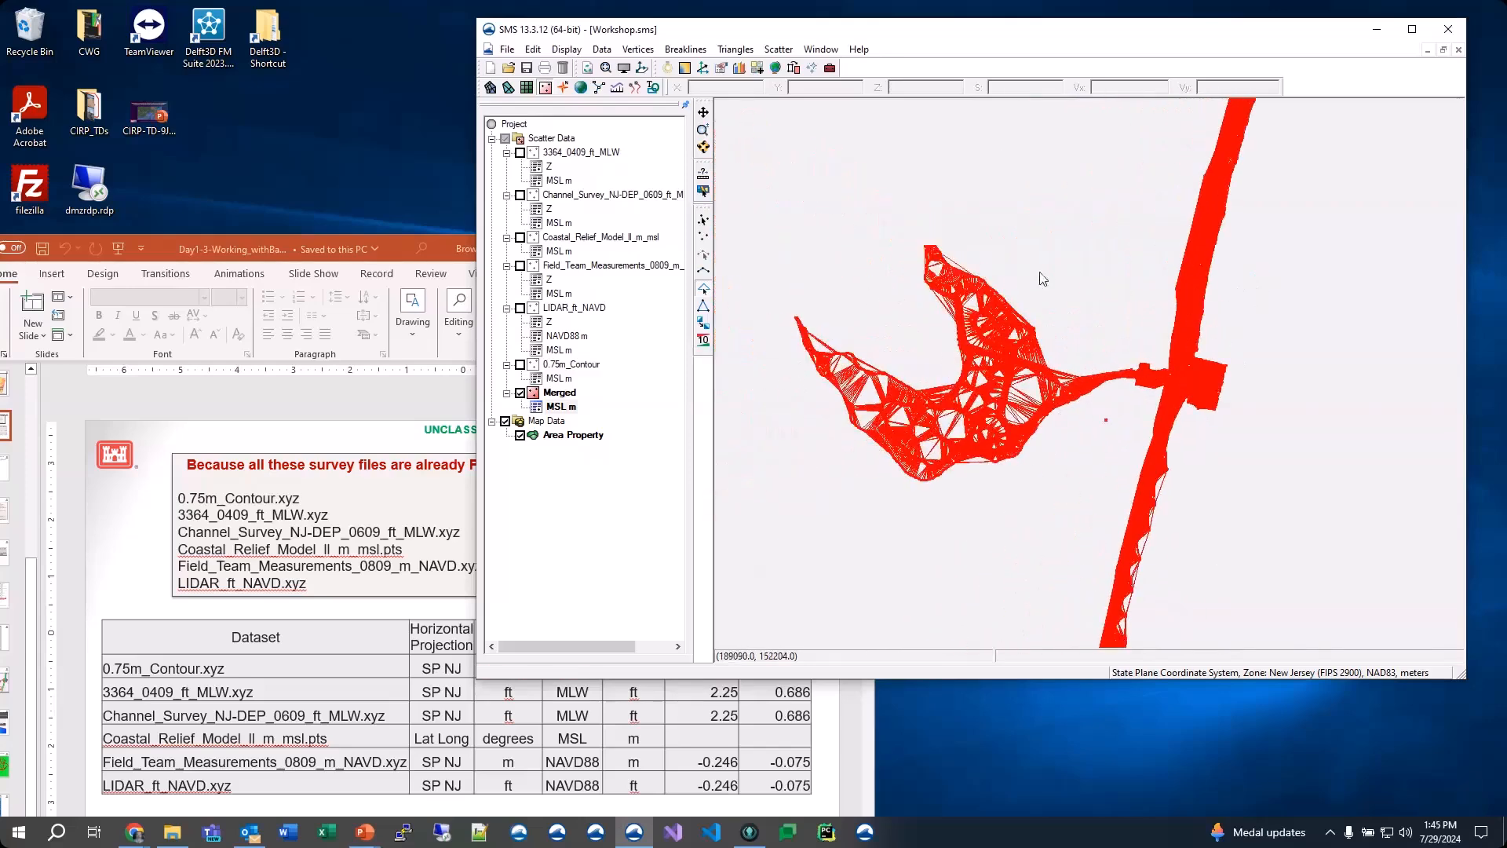
{"action": "scroll", "coordinate": [1019, 384], "scroll_direction": "up", "scroll_amount": 1}
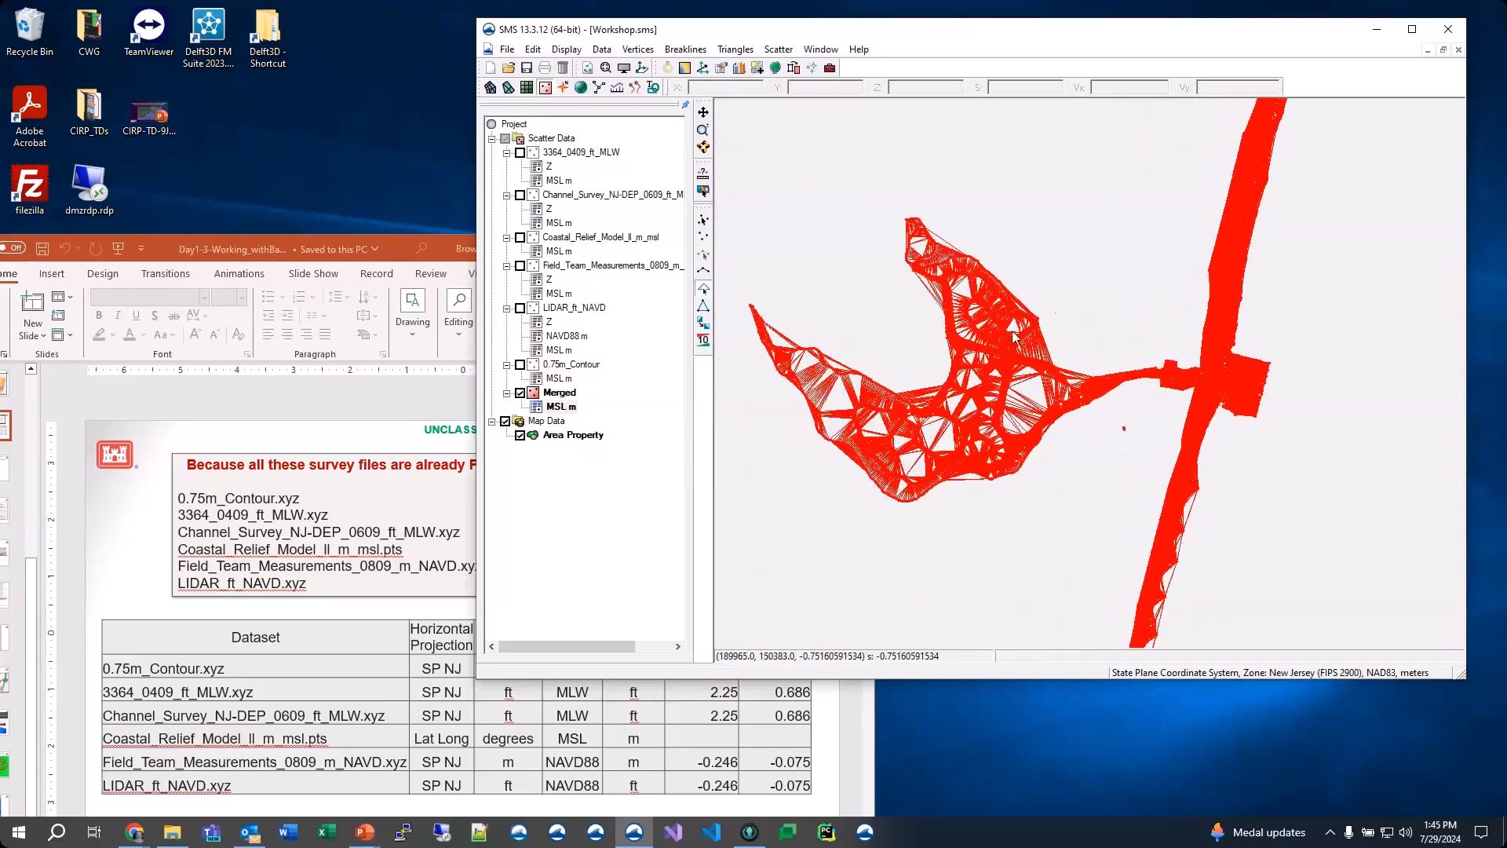
{"action": "scroll", "coordinate": [1013, 337], "scroll_direction": "up", "scroll_amount": 3}
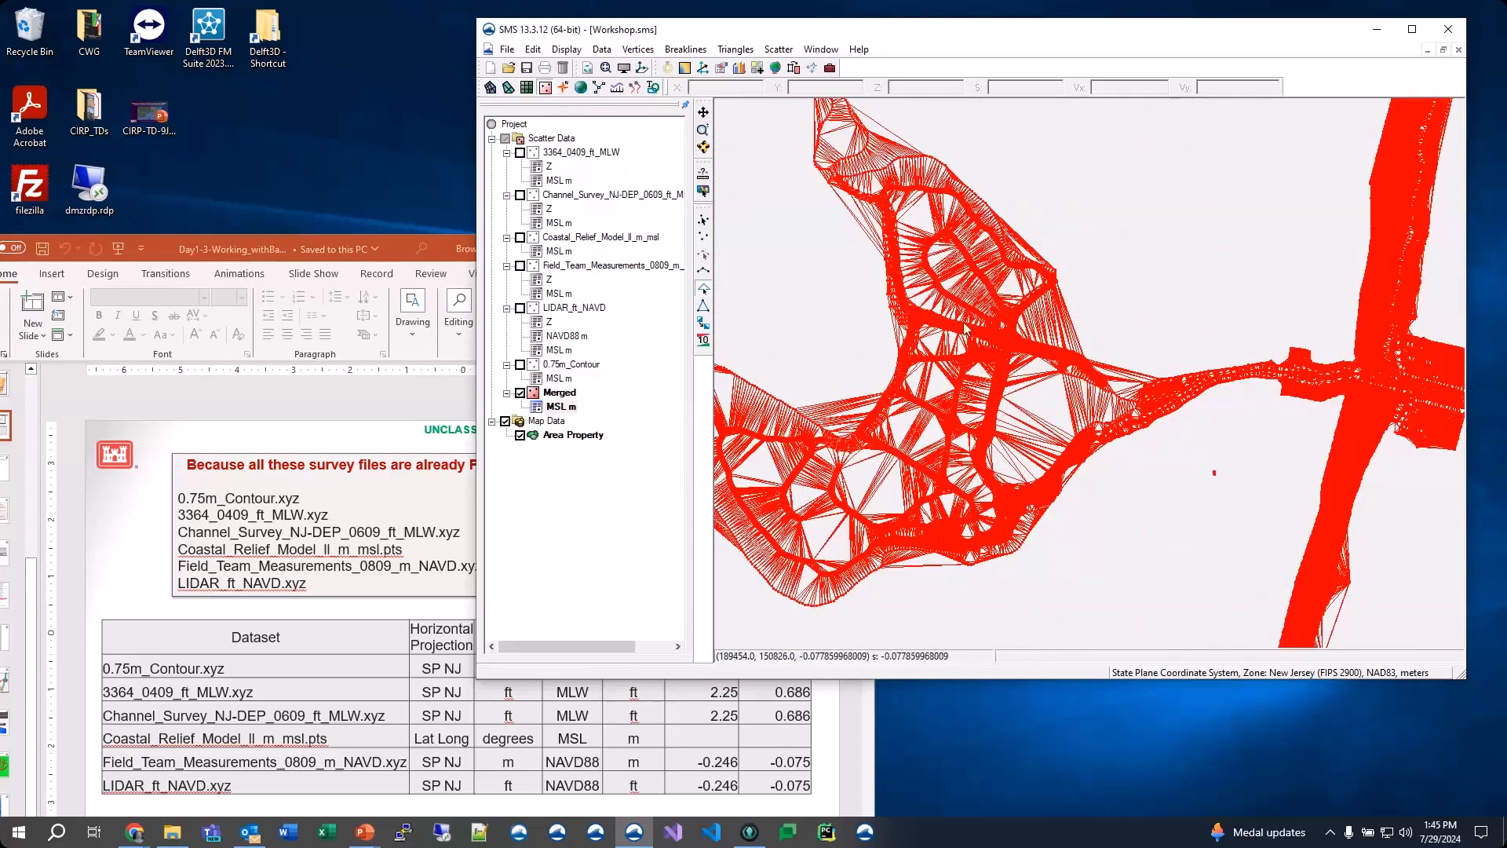
{"action": "scroll", "coordinate": [897, 336], "scroll_direction": "up", "scroll_amount": 3}
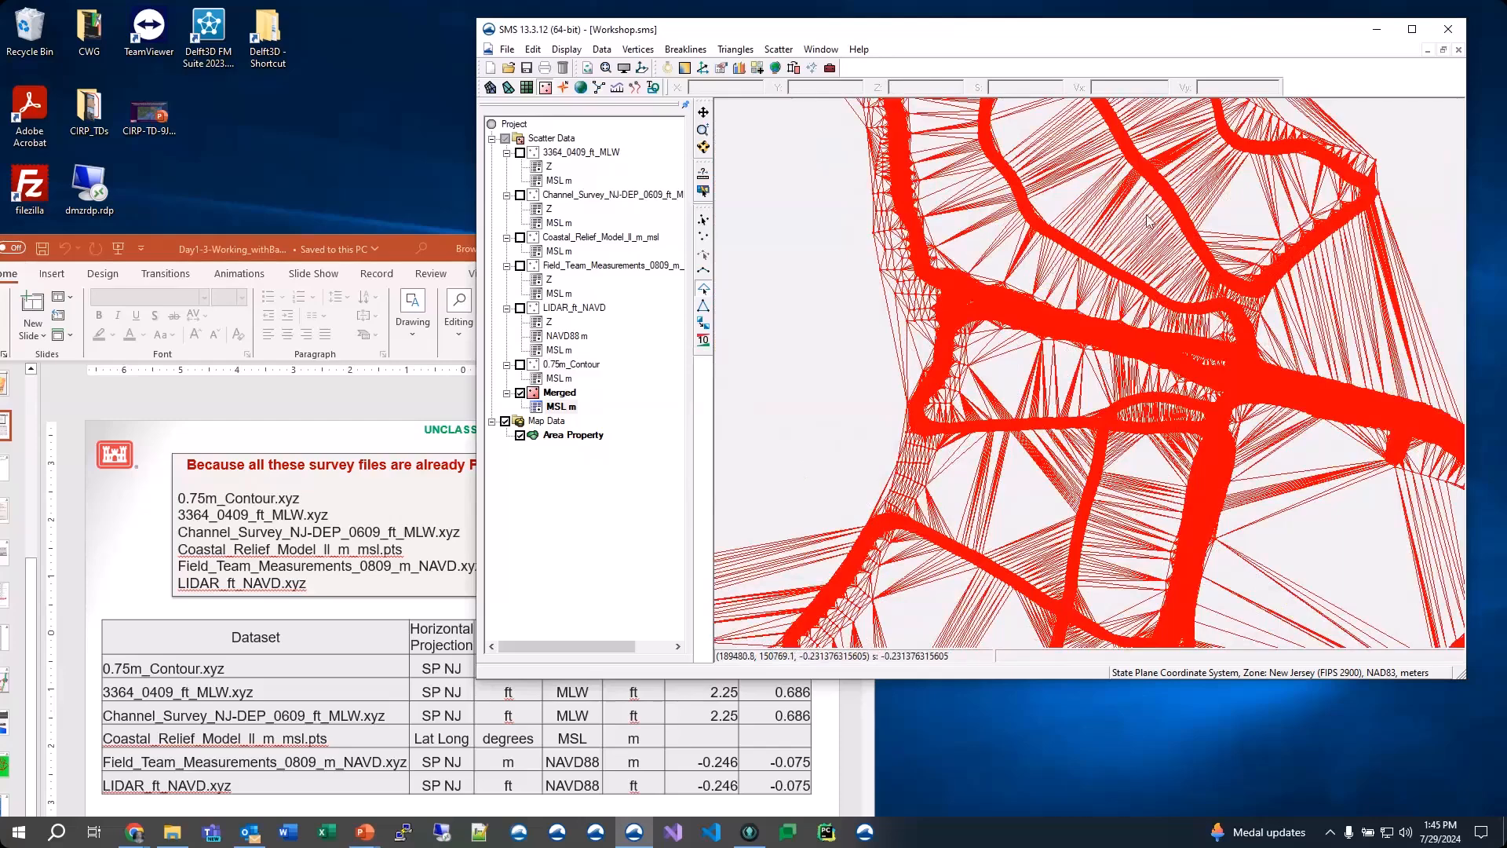
{"action": "scroll", "coordinate": [1123, 253], "scroll_direction": "down", "scroll_amount": 1}
{"action": "scroll", "coordinate": [1123, 253], "scroll_direction": "down", "scroll_amount": 2}
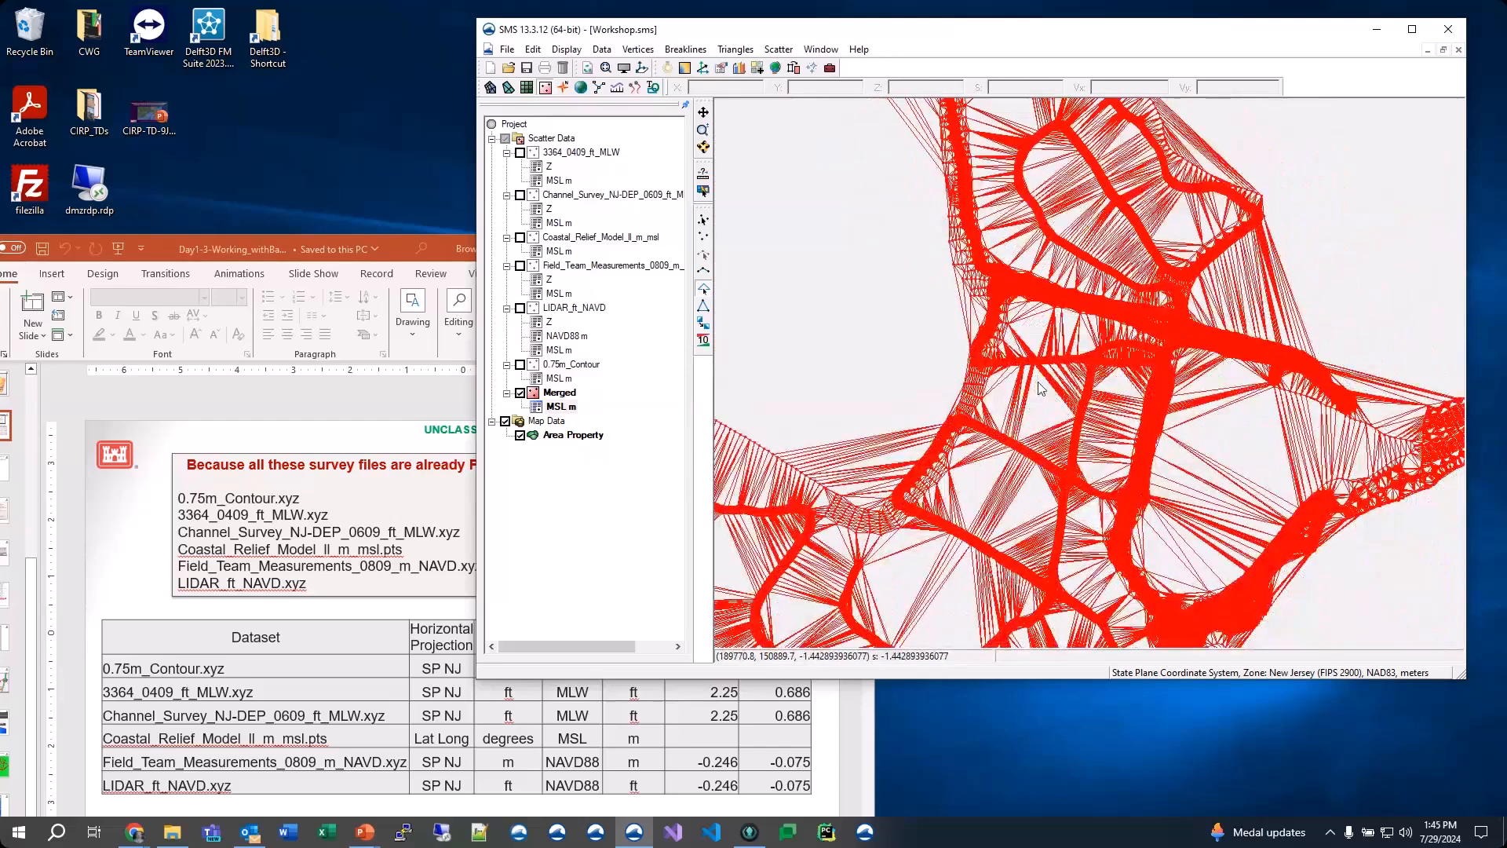
{"action": "left_click_drag", "start_coordinate": [892, 377], "coordinate": [904, 463]}
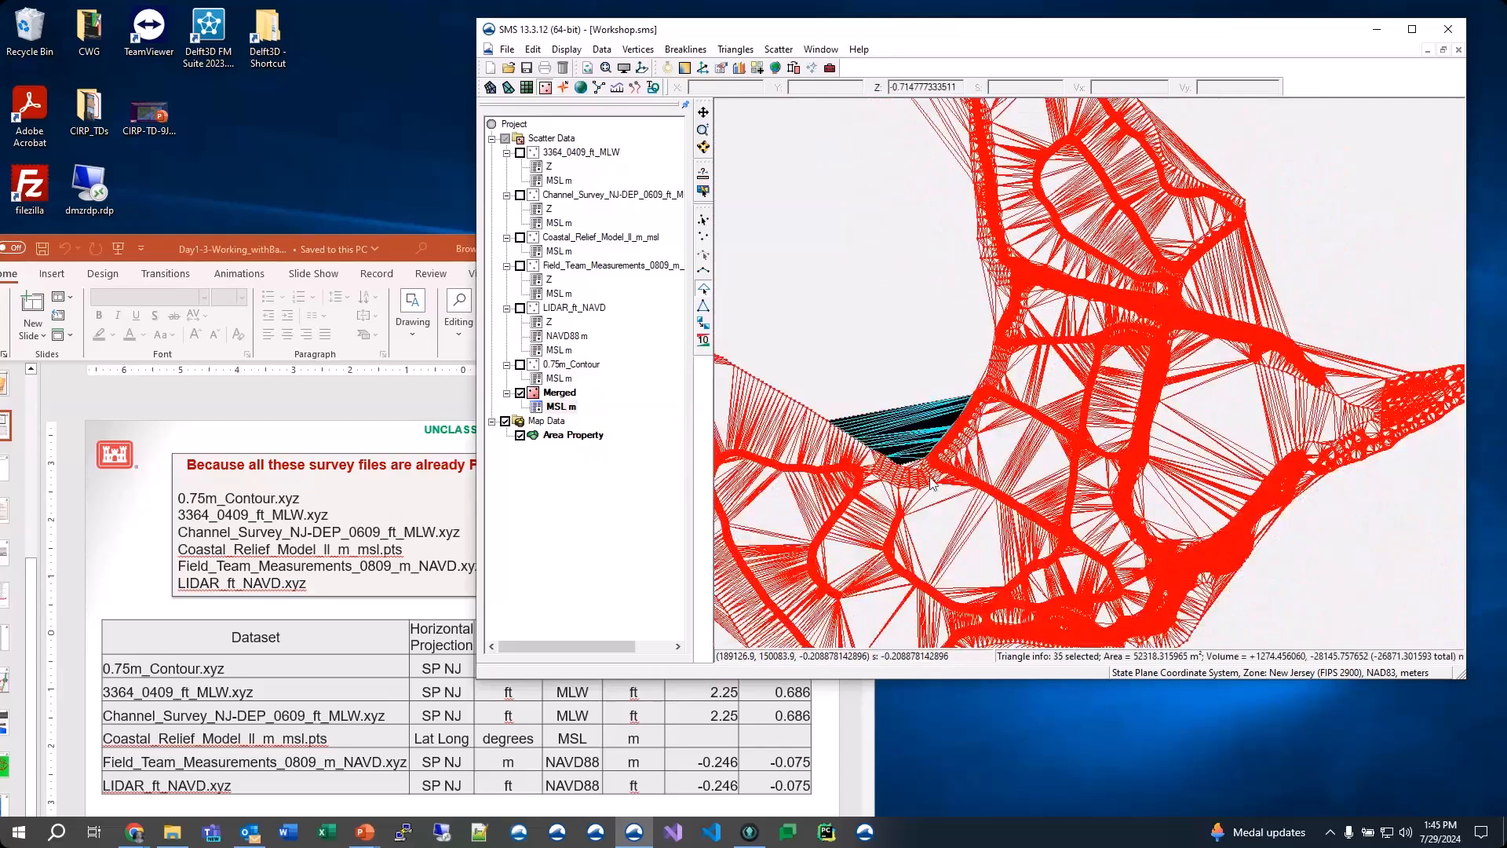
{"action": "key", "text": "Delete"}
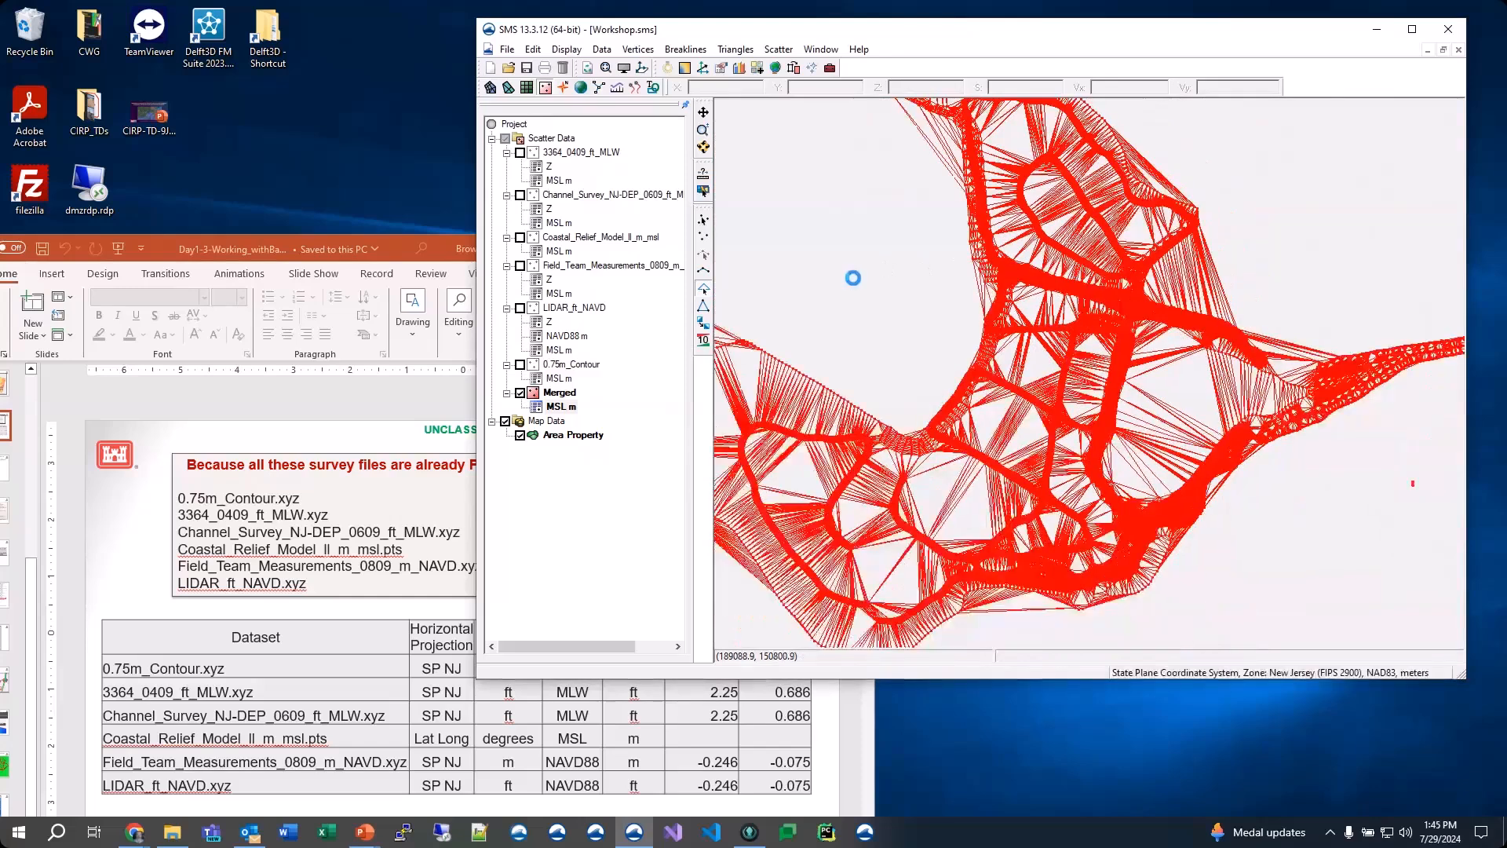
Step: Set up a merge of the Merged and Coastal_Relief_Model_ll_m_msl sets using MSL m, deleting lower priority scatter points in overlapping regions
{"action": "scroll", "coordinate": [853, 278], "scroll_direction": "down", "scroll_amount": 6}
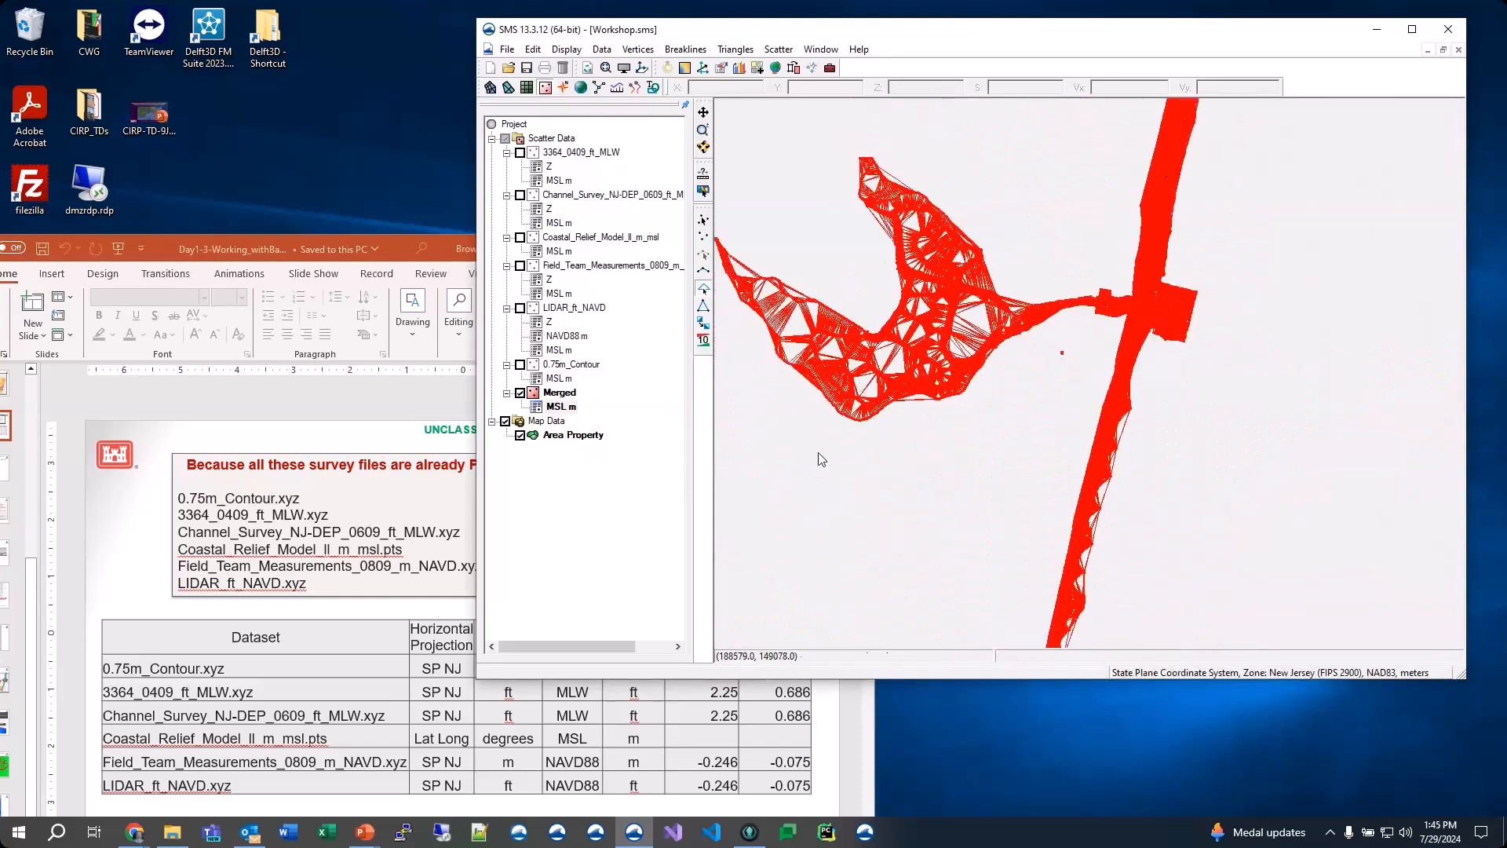
{"action": "scroll", "coordinate": [817, 459], "scroll_direction": "down", "scroll_amount": 2}
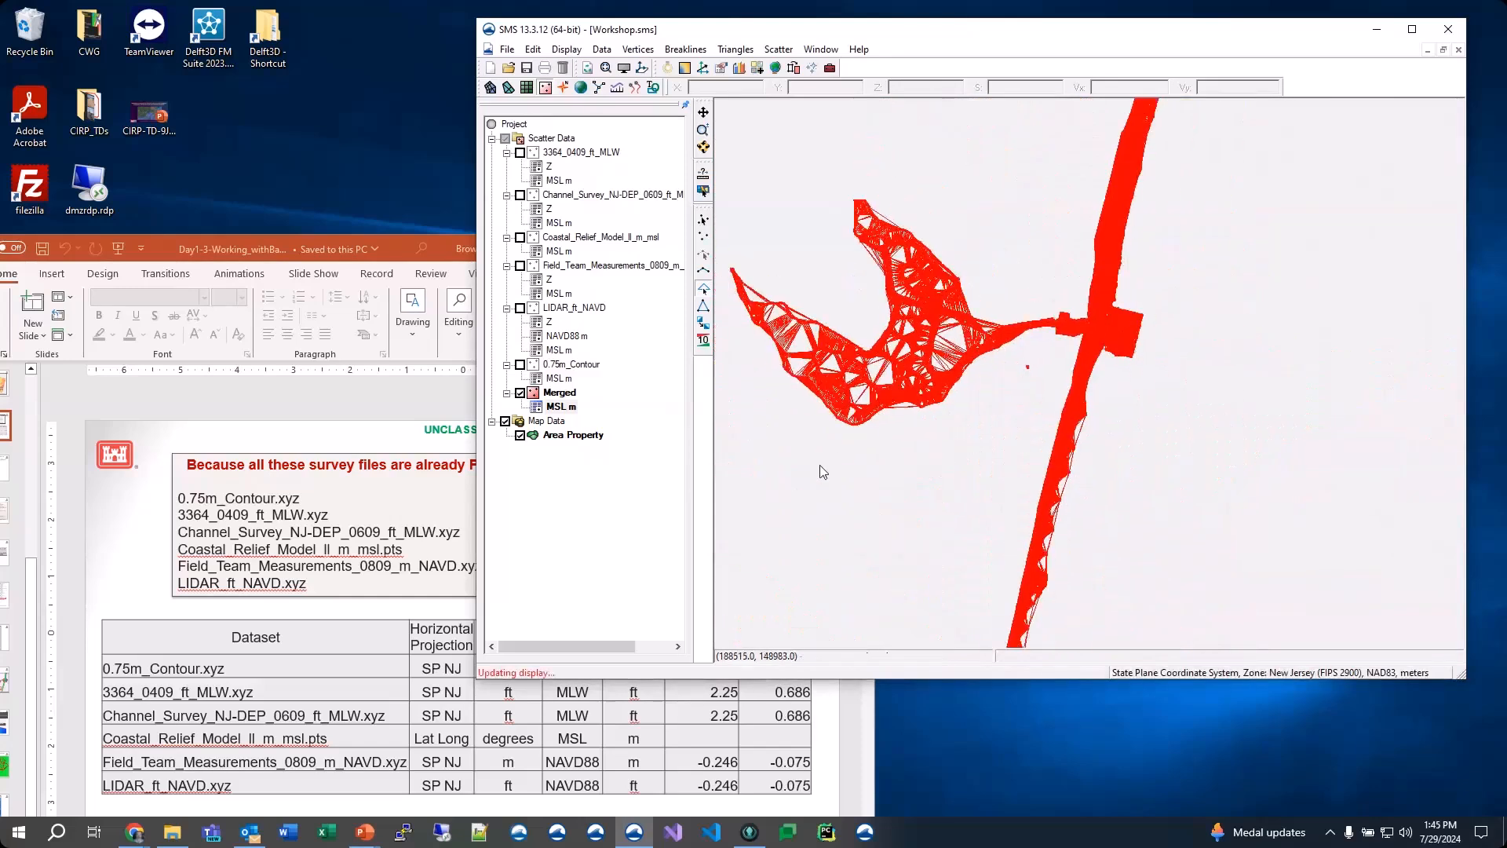
{"action": "left_click", "coordinate": [780, 50]}
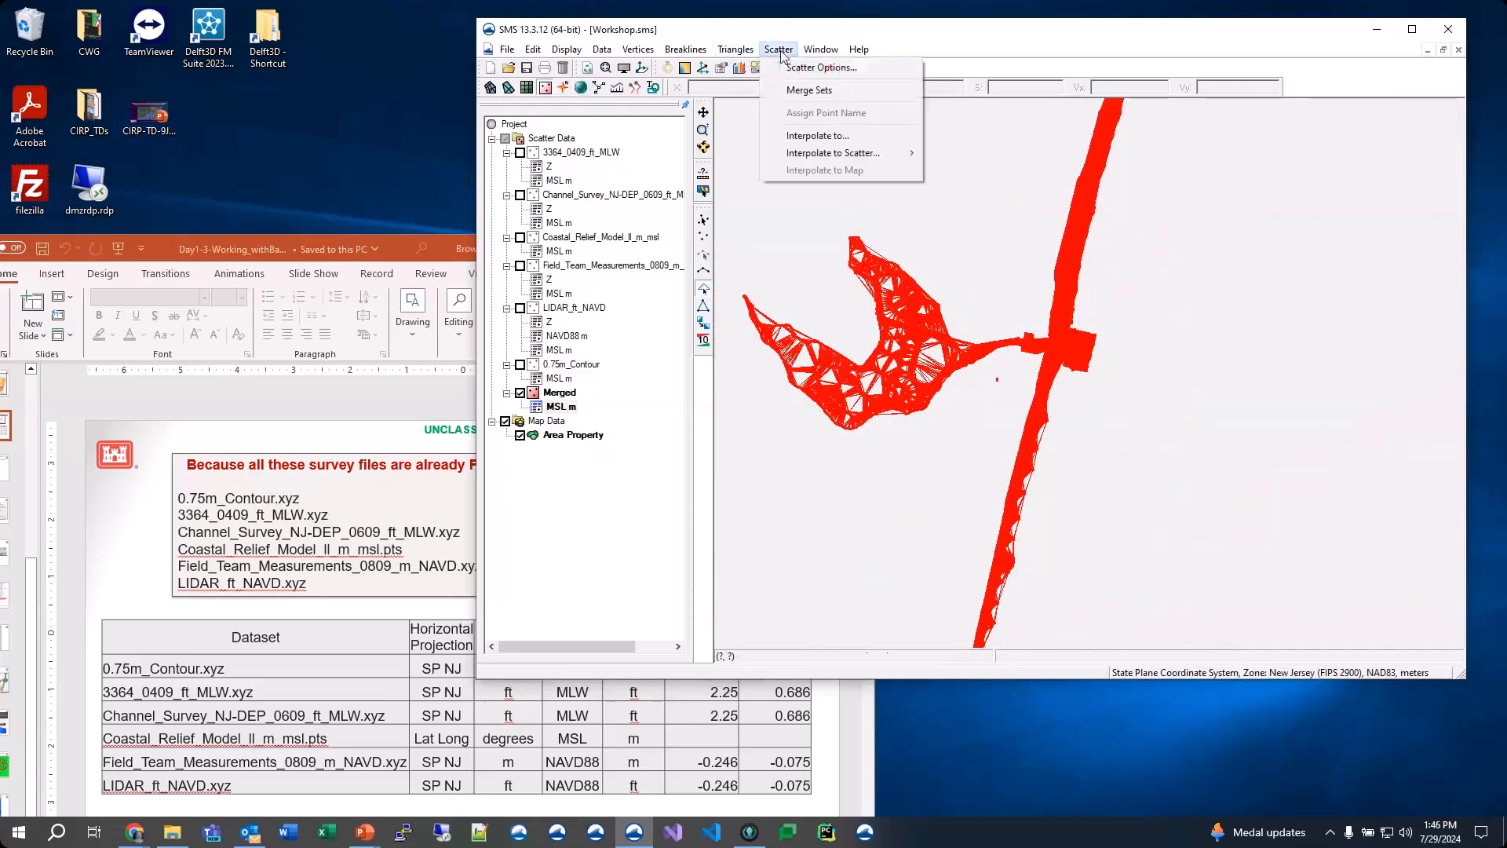
{"action": "left_click", "coordinate": [809, 91]}
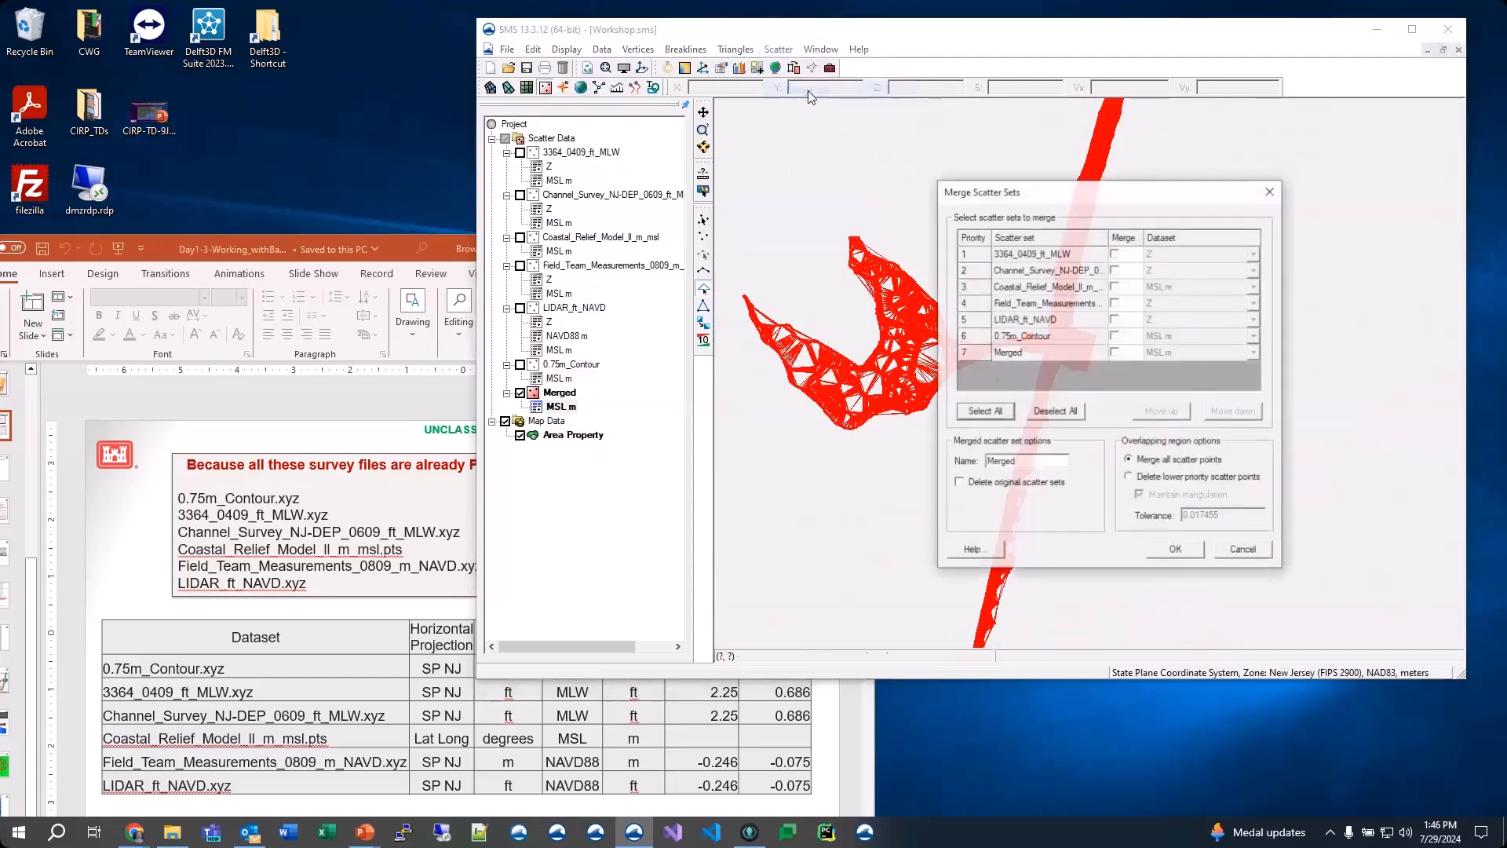
{"action": "left_click", "coordinate": [1115, 352]}
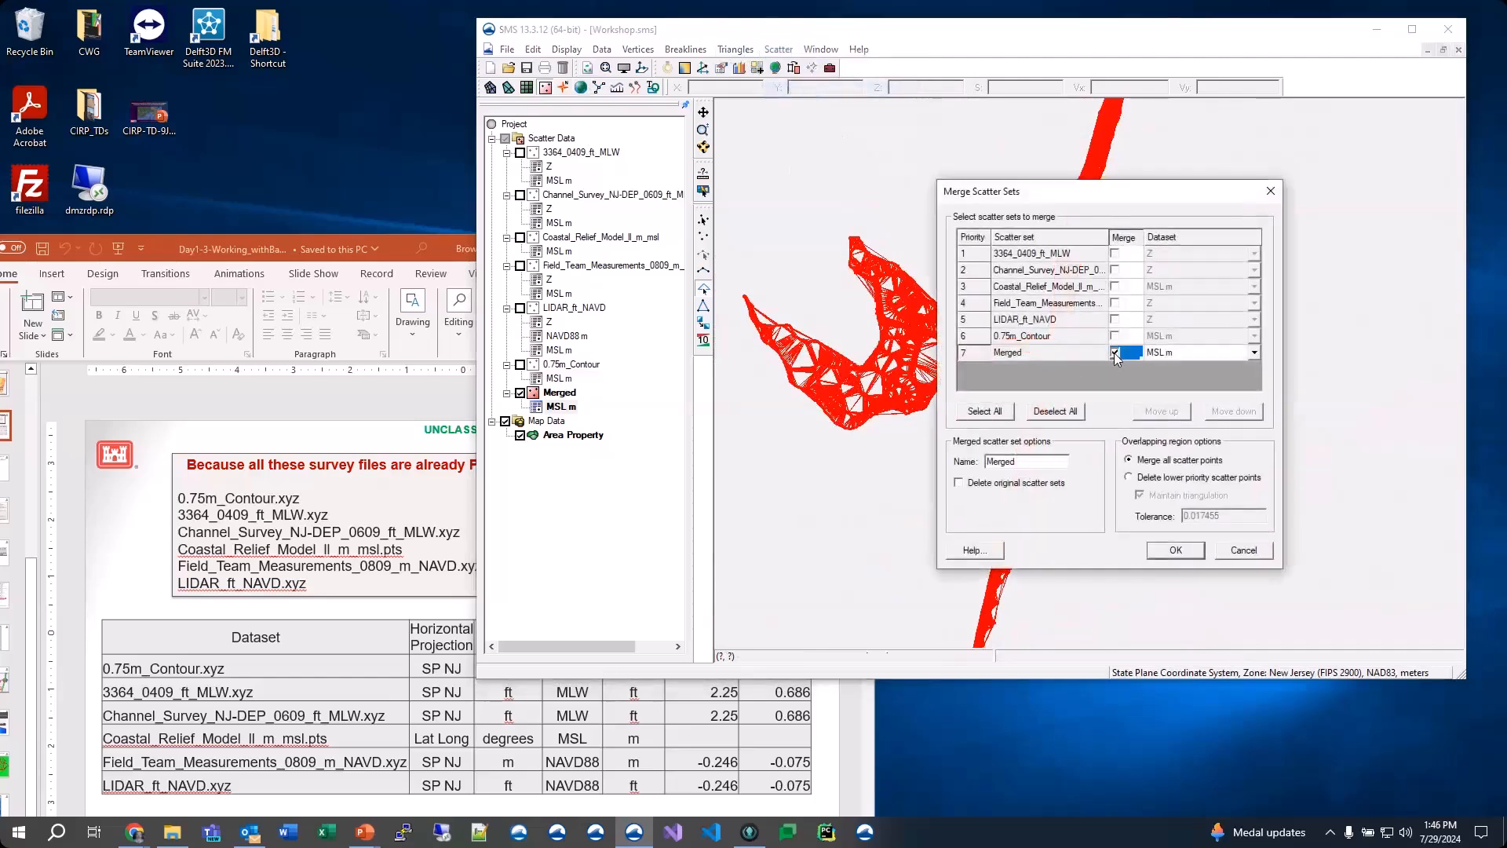
{"action": "left_click", "coordinate": [1113, 286]}
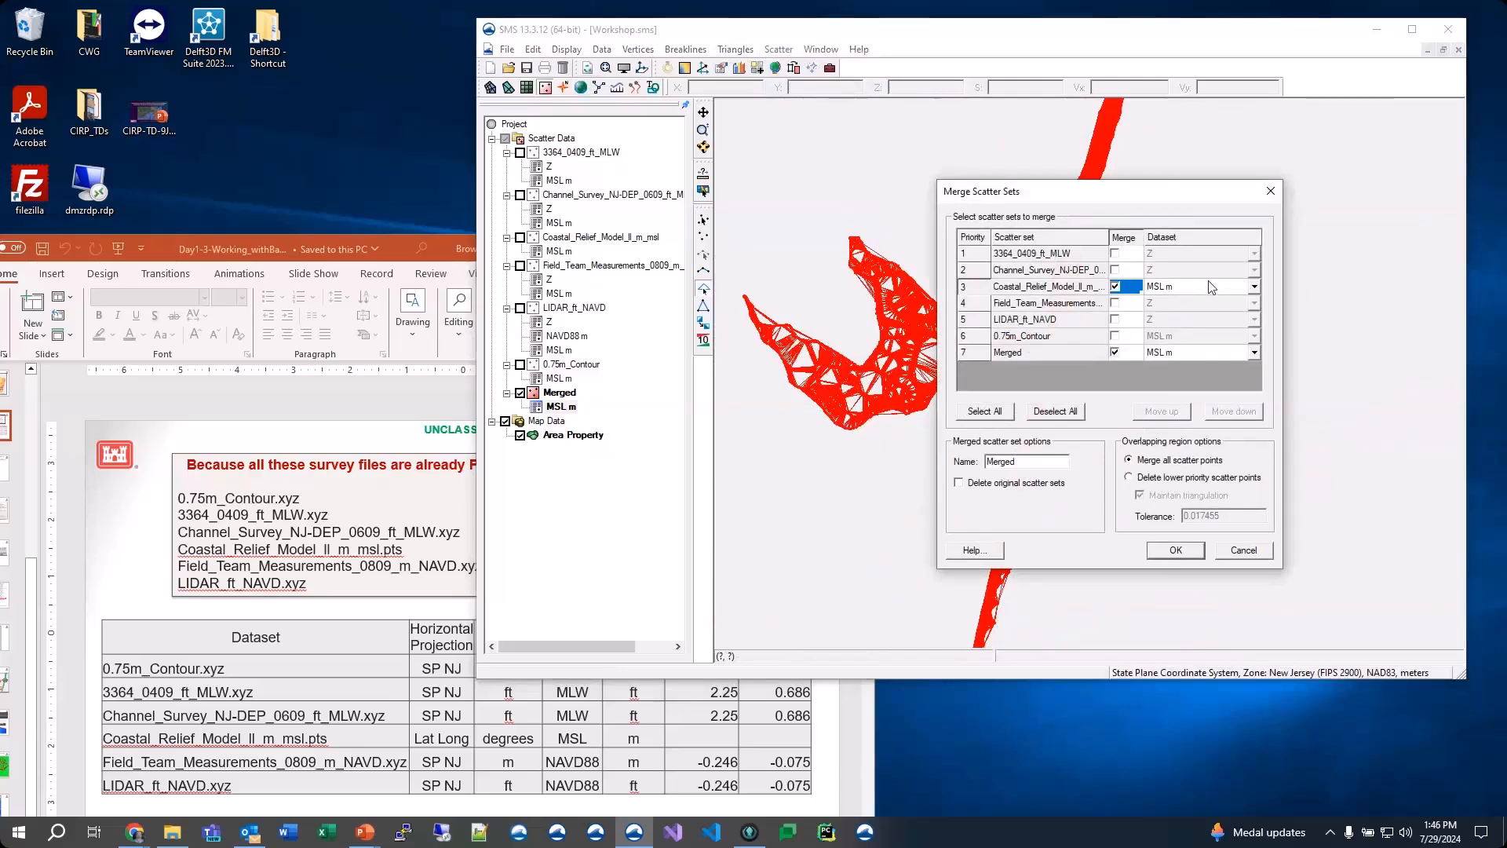
{"action": "left_click", "coordinate": [1254, 358]}
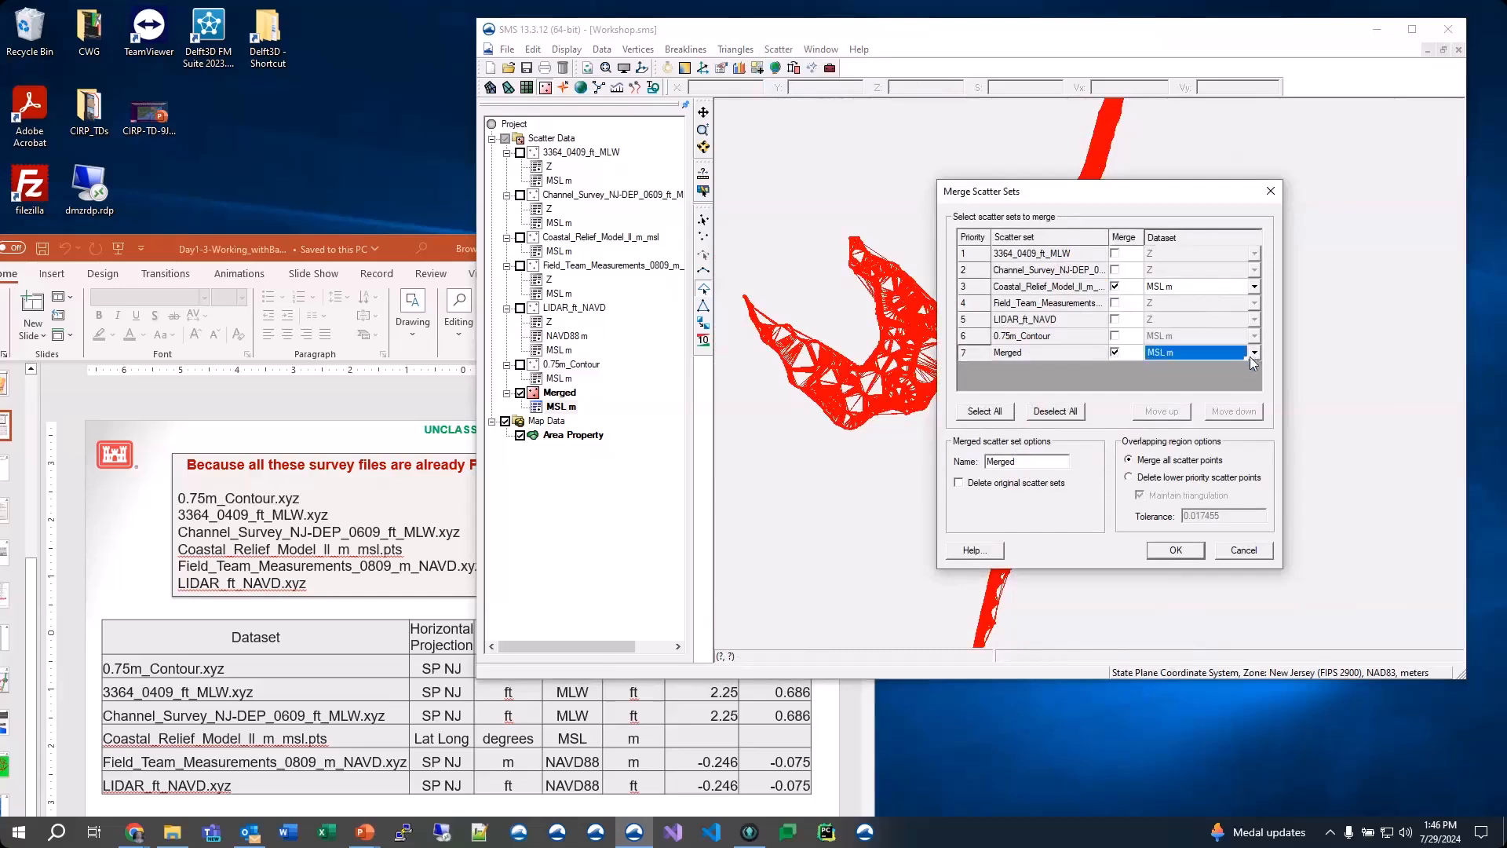
{"action": "left_click", "coordinate": [1165, 478]}
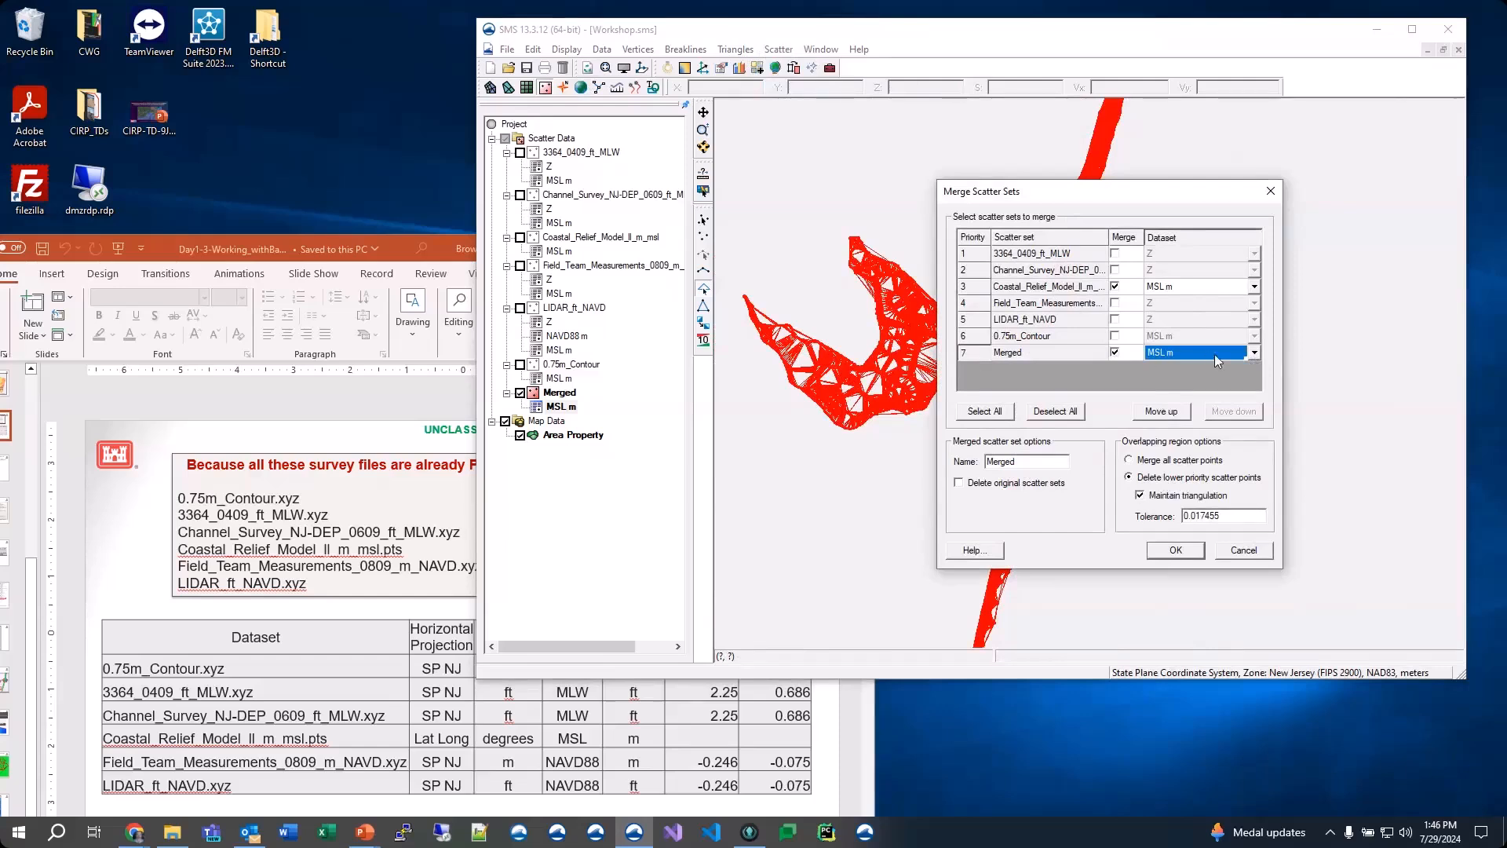
{"action": "left_click", "coordinate": [1176, 413]}
{"action": "left_click", "coordinate": [1176, 416]}
{"action": "left_click", "coordinate": [1161, 411]}
{"action": "left_click", "coordinate": [1161, 411]}
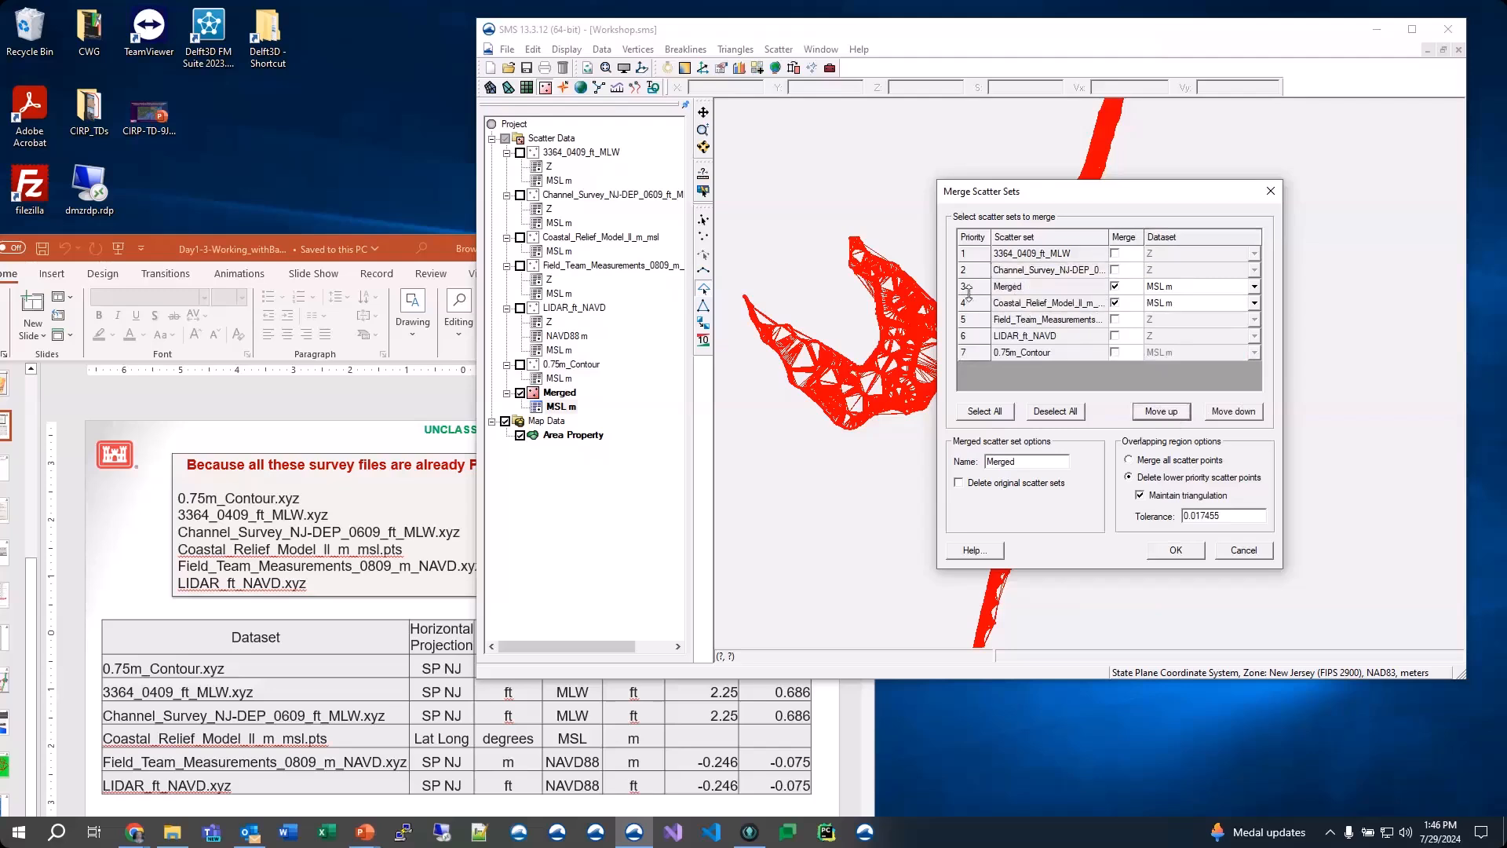
{"action": "left_click", "coordinate": [1243, 412]}
{"action": "left_click", "coordinate": [1243, 412]}
{"action": "left_click", "coordinate": [1243, 412]}
{"action": "left_click", "coordinate": [1243, 412]}
Step: Lower the Coastal_Relief_Model_ll_m_msl set to priority 7, directly below Merged
{"action": "left_click", "coordinate": [966, 289]}
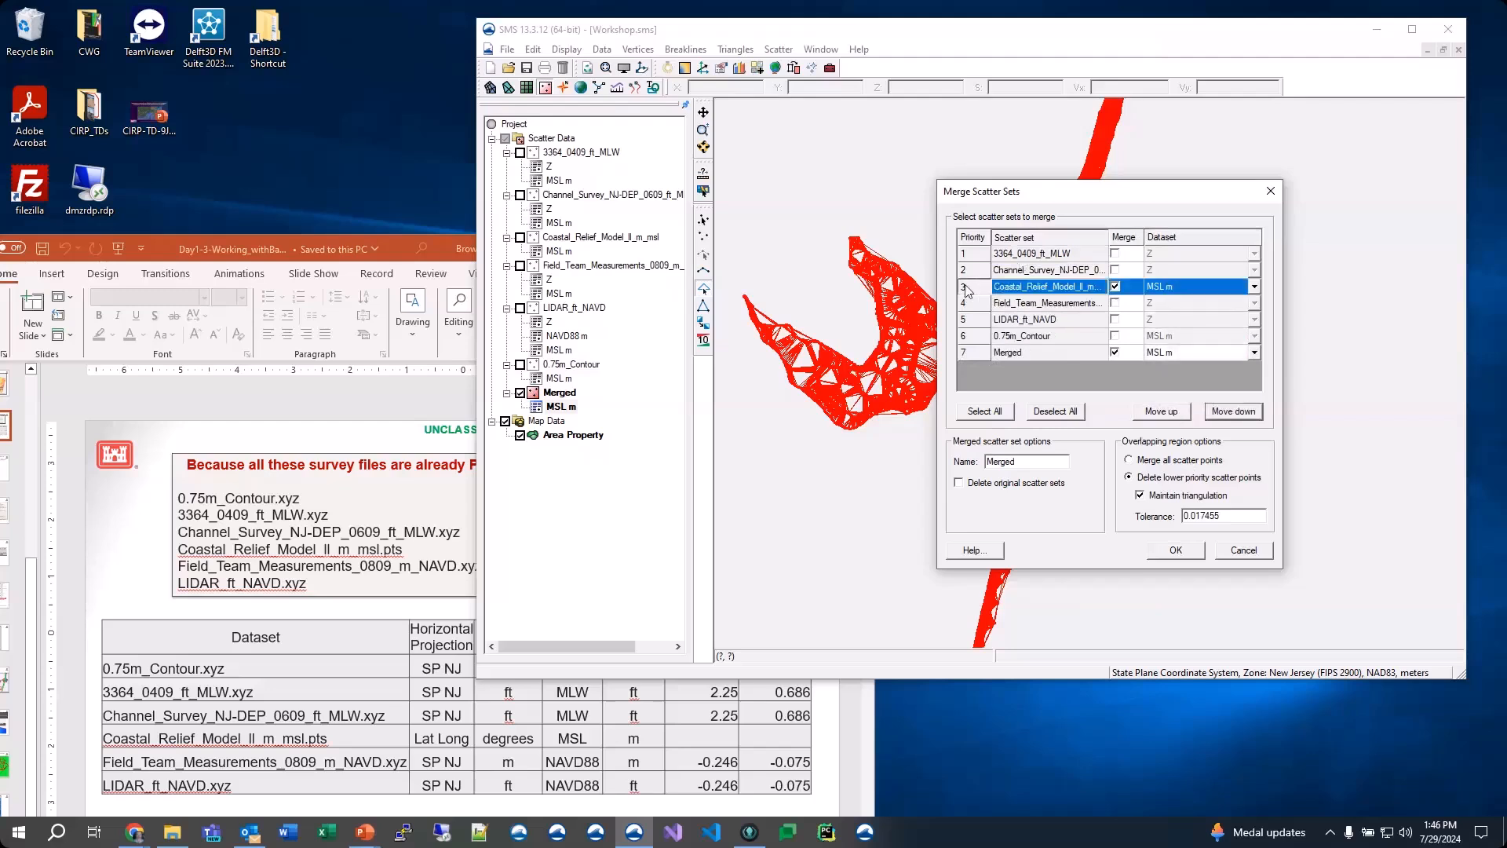
{"action": "left_click", "coordinate": [1244, 412]}
{"action": "left_click", "coordinate": [1244, 412]}
{"action": "left_click", "coordinate": [1243, 412]}
{"action": "left_click", "coordinate": [1243, 412]}
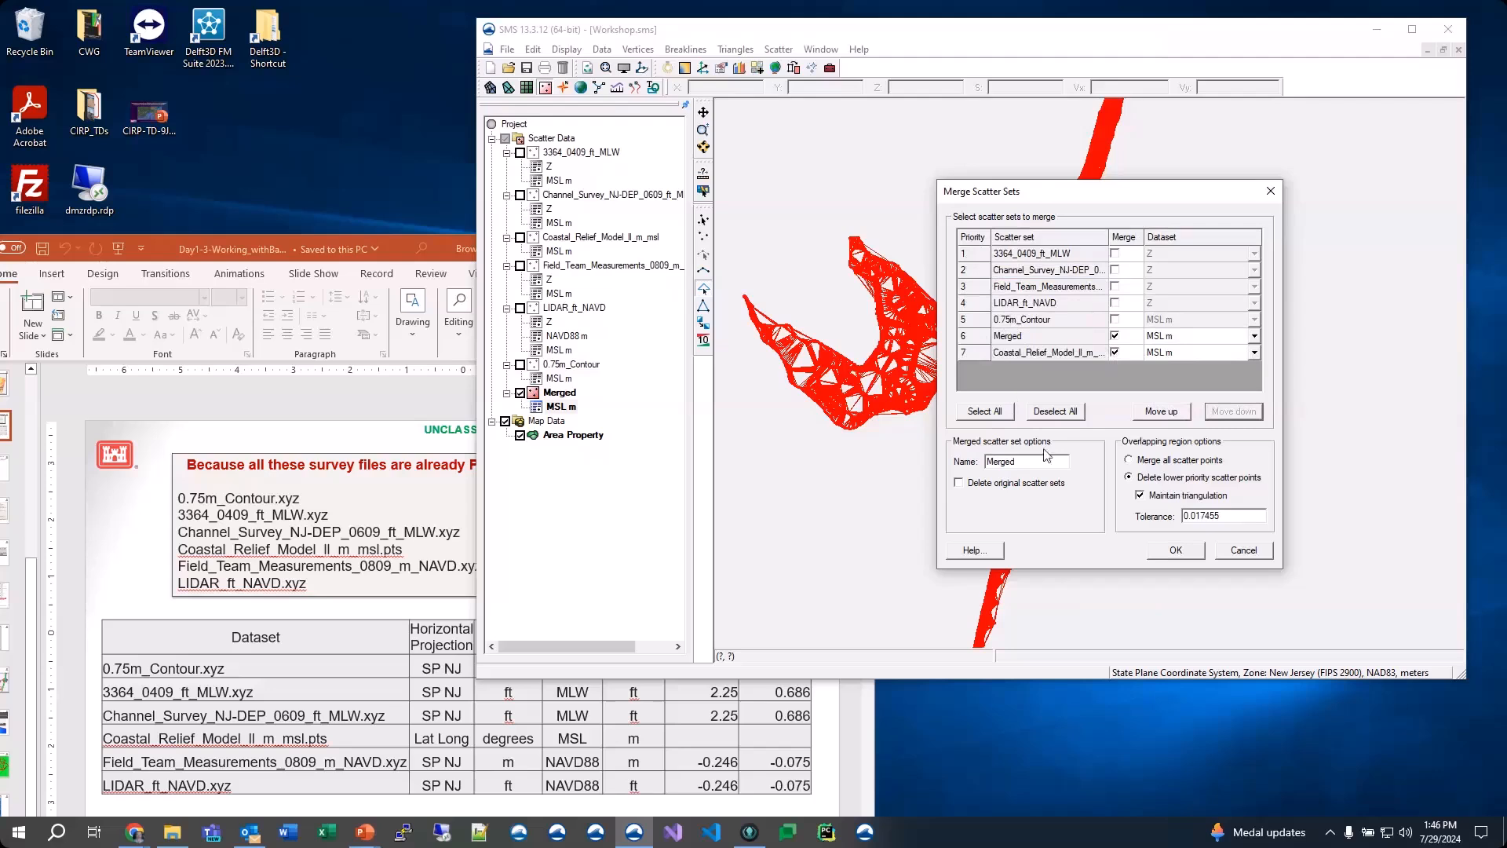
Step: Name the output set Merged ALL, run the merge through to its report, and hide the earlier Merged set
{"action": "type", "text": "ALL"}
{"action": "left_click", "coordinate": [1172, 550]}
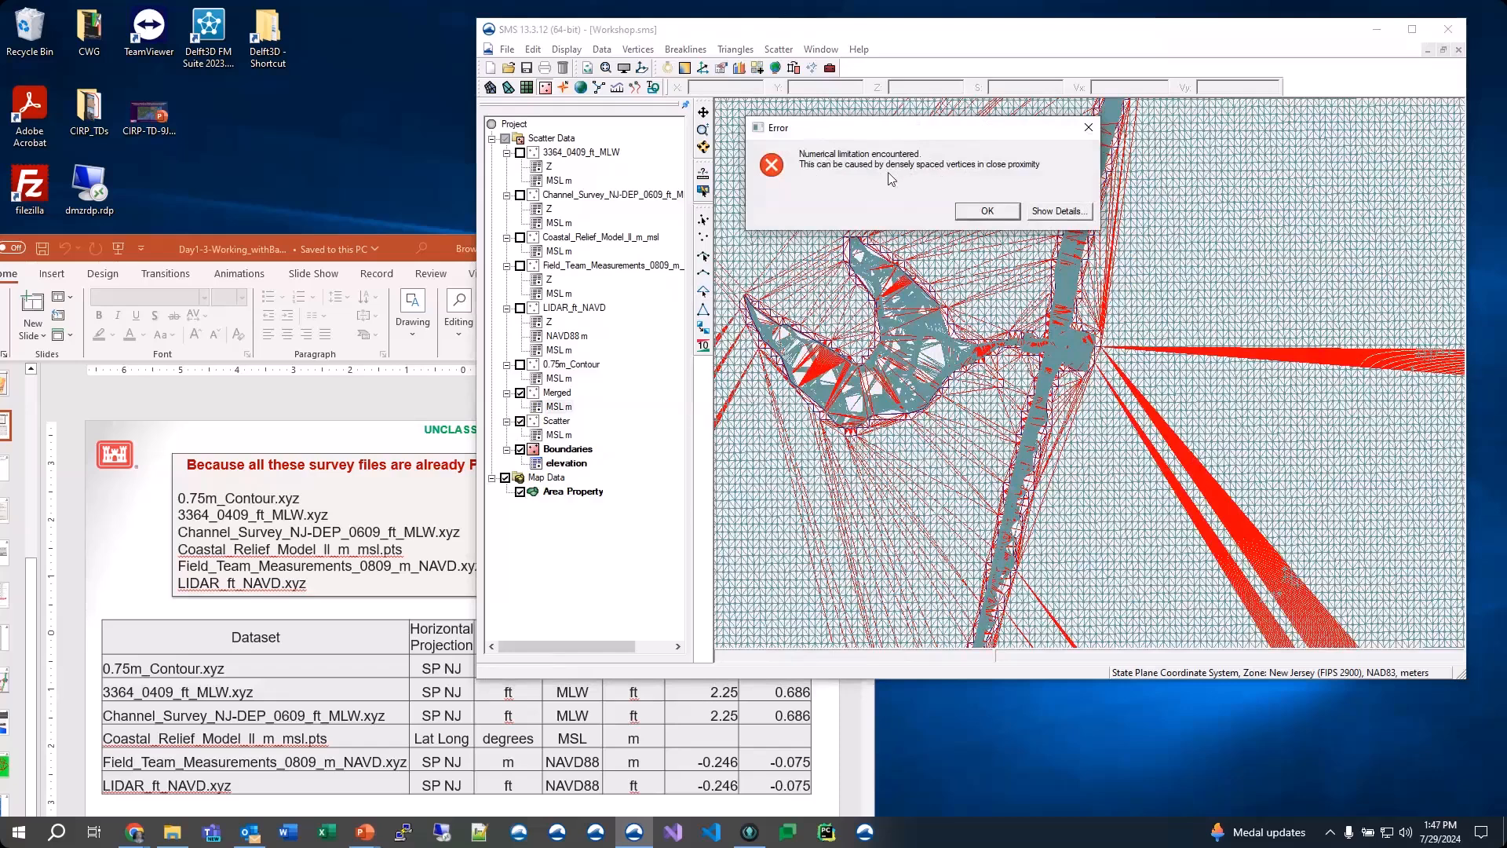
{"action": "left_click", "coordinate": [990, 214]}
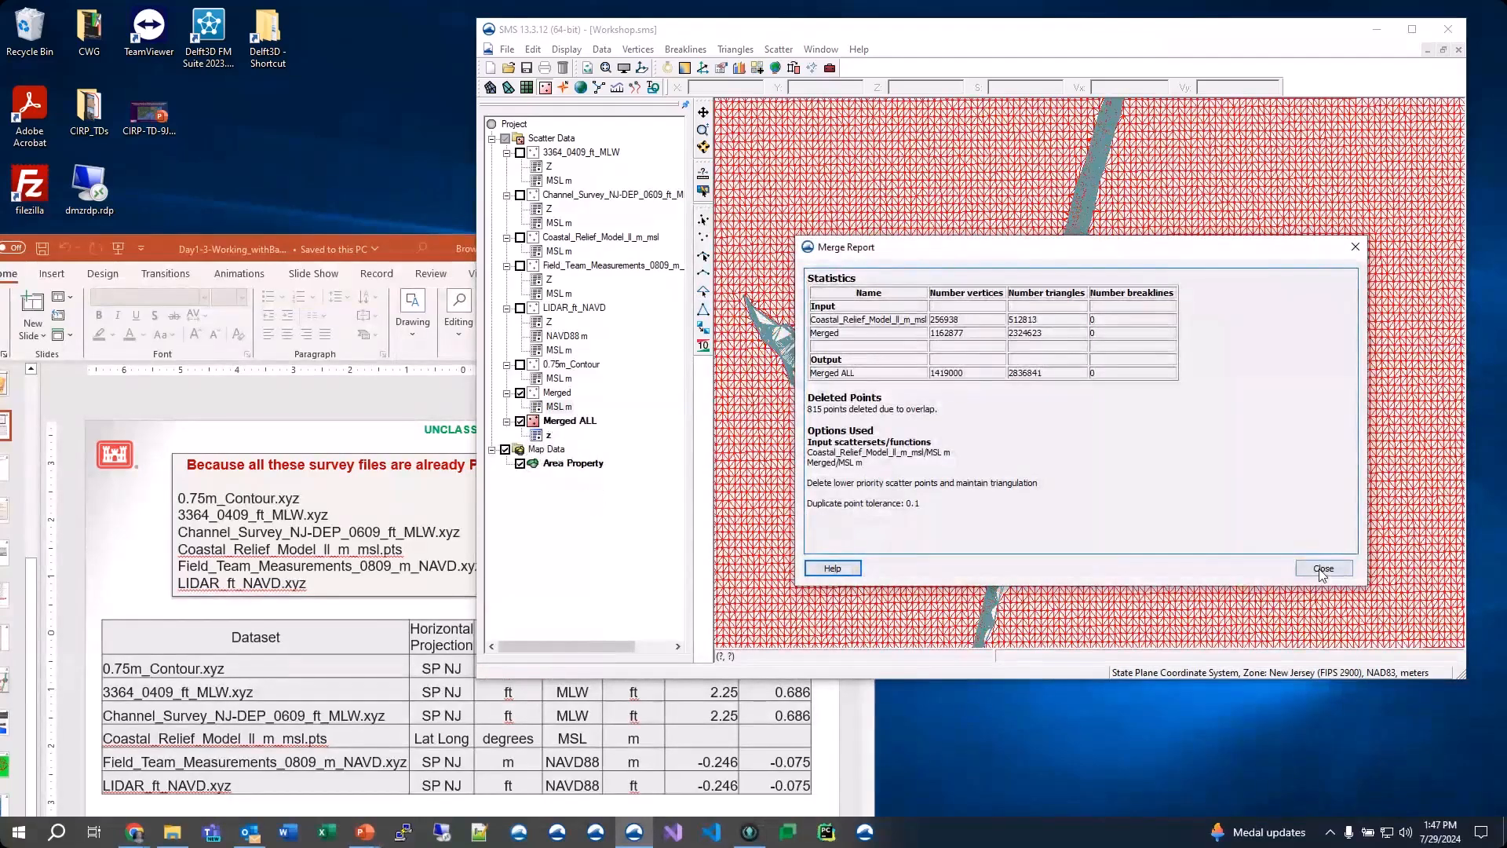
{"action": "left_click", "coordinate": [1320, 570]}
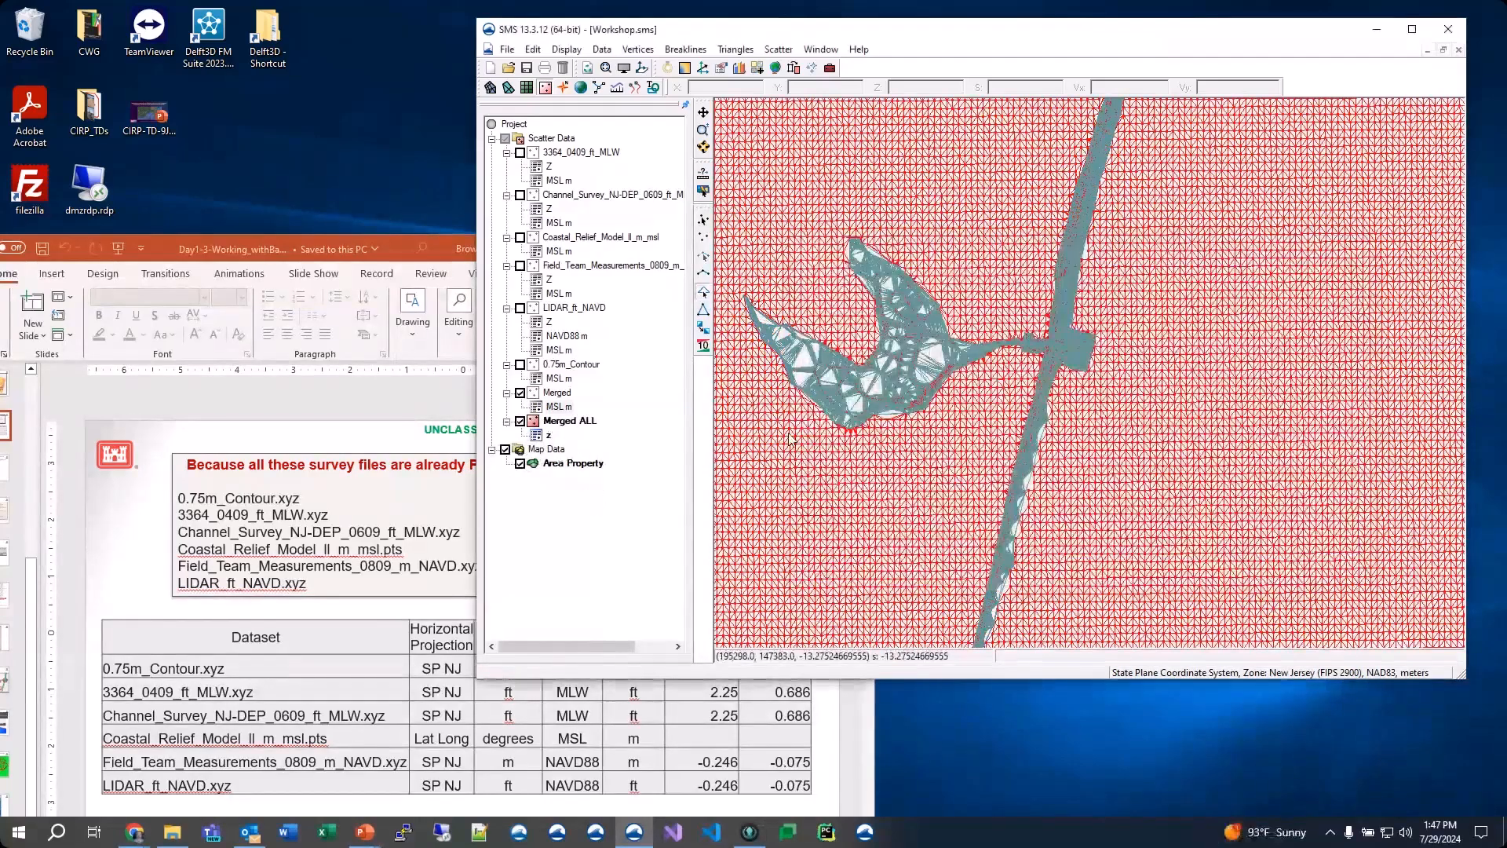
{"action": "left_click", "coordinate": [520, 393]}
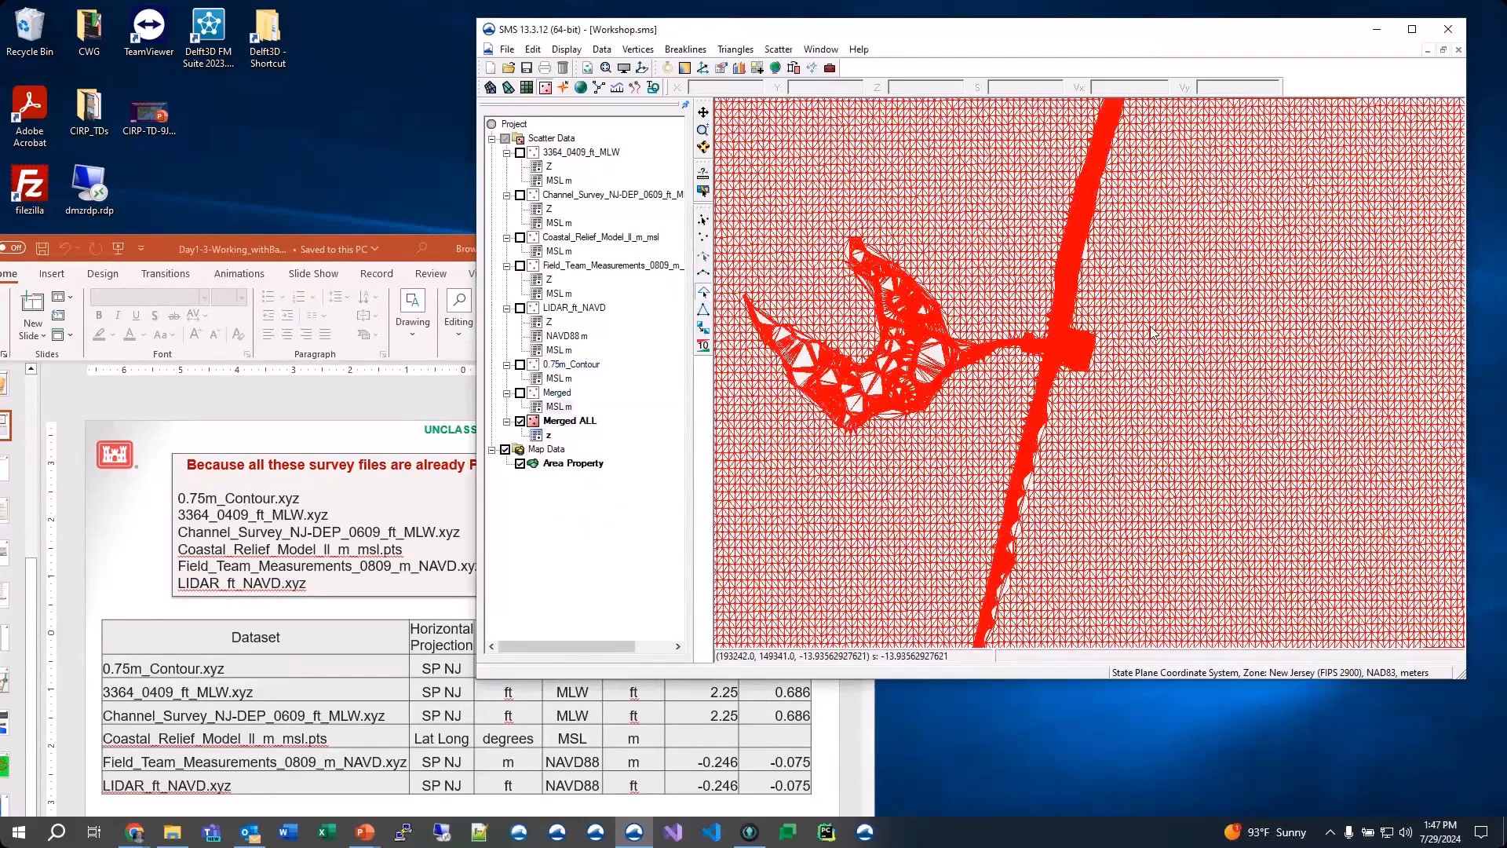
Step: Examine the Merged ALL triangulation over its full extent and where the surveys meet the coastal grid around the bay and inlet
{"action": "scroll", "coordinate": [1150, 328], "scroll_direction": "down", "scroll_amount": 8}
{"action": "scroll", "coordinate": [1017, 426], "scroll_direction": "up", "scroll_amount": 2}
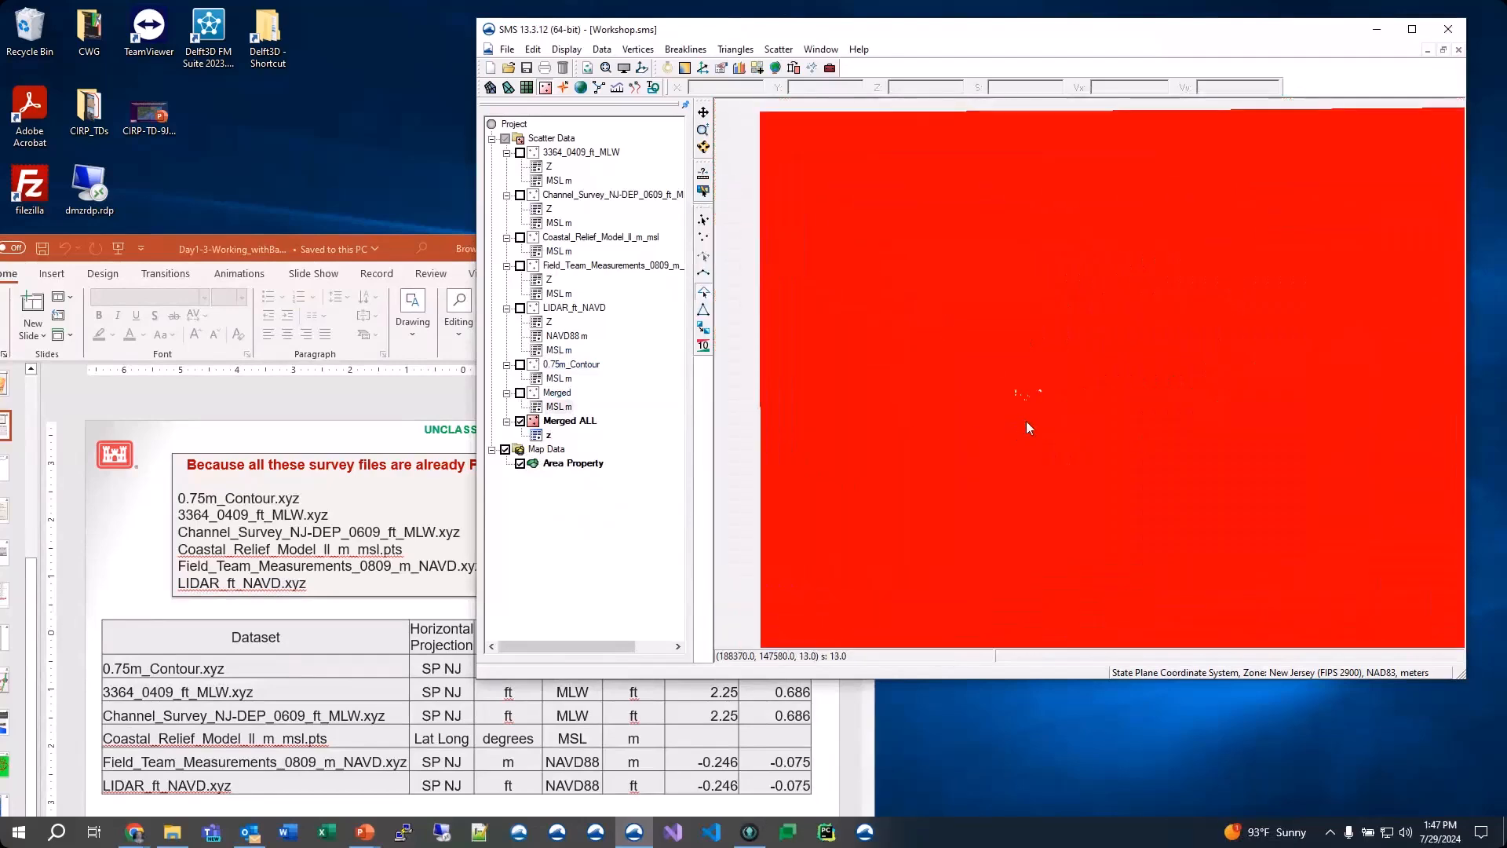
{"action": "scroll", "coordinate": [1029, 428], "scroll_direction": "up", "scroll_amount": 2}
{"action": "scroll", "coordinate": [1051, 401], "scroll_direction": "up", "scroll_amount": 1}
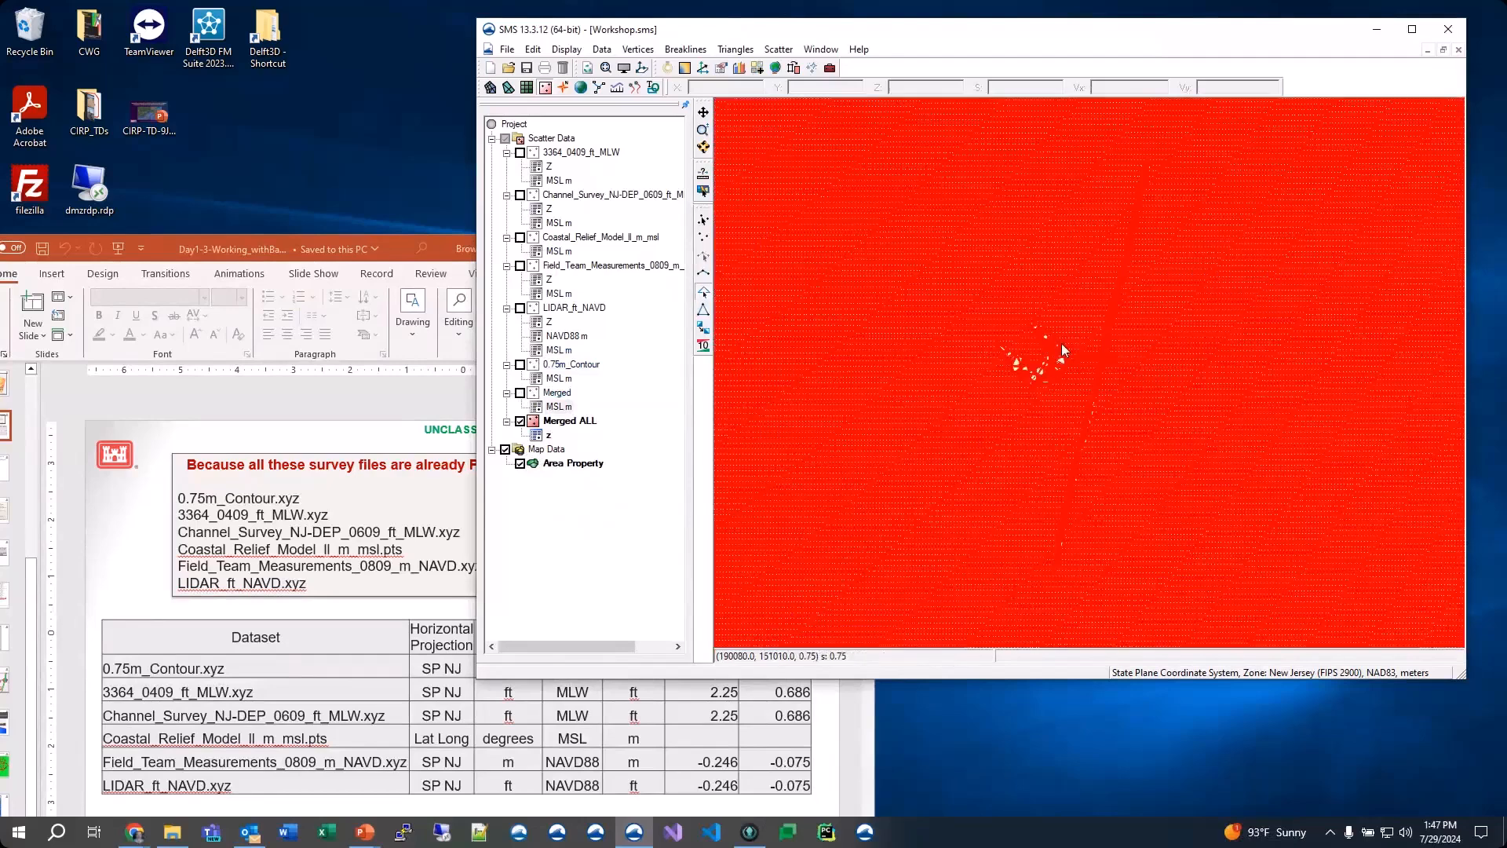
{"action": "scroll", "coordinate": [1062, 348], "scroll_direction": "up", "scroll_amount": 2}
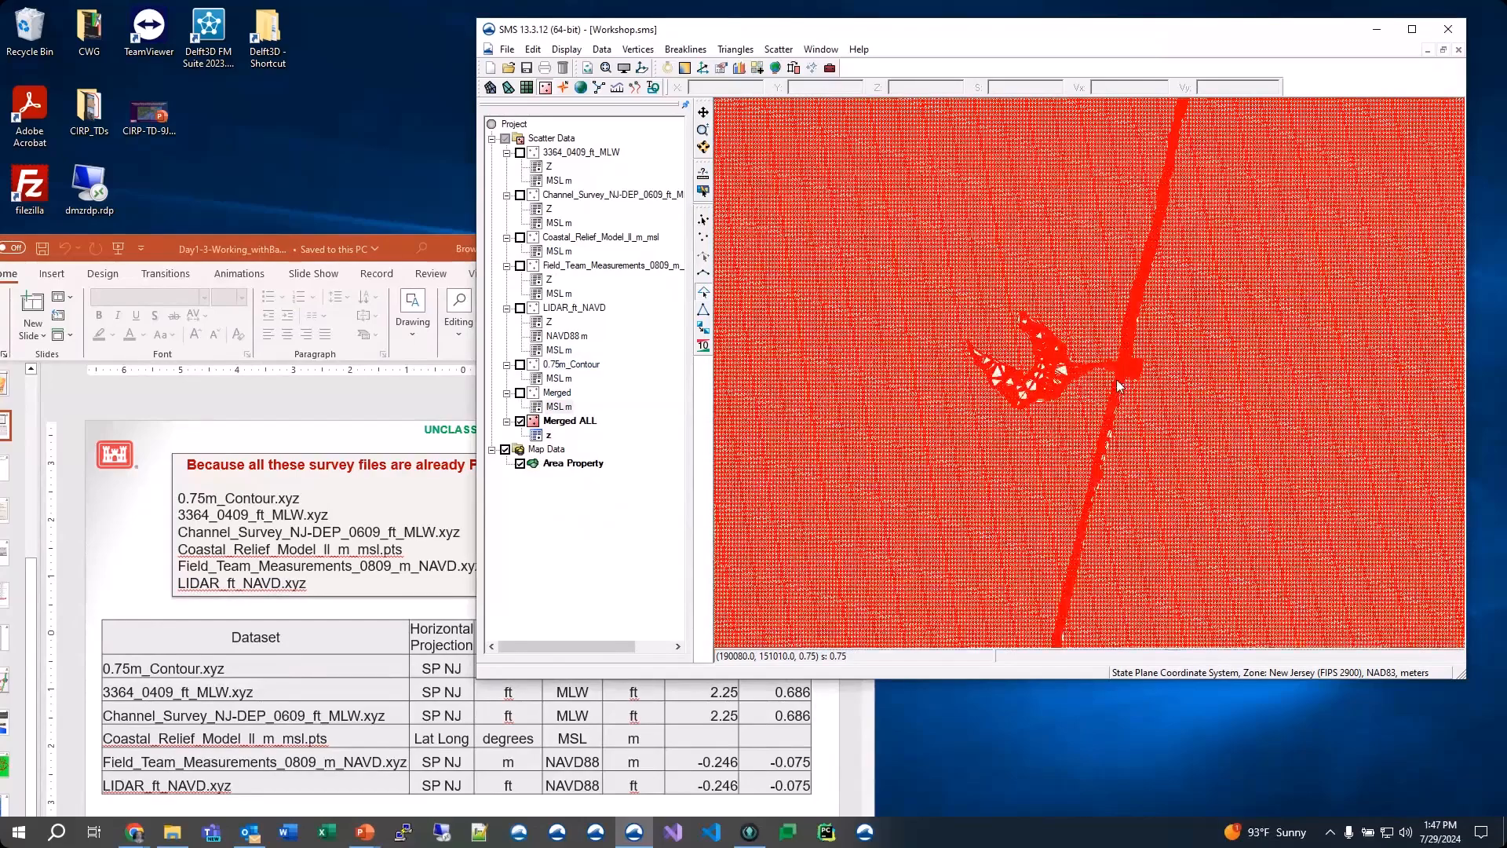
{"action": "scroll", "coordinate": [1119, 386], "scroll_direction": "up", "scroll_amount": 1}
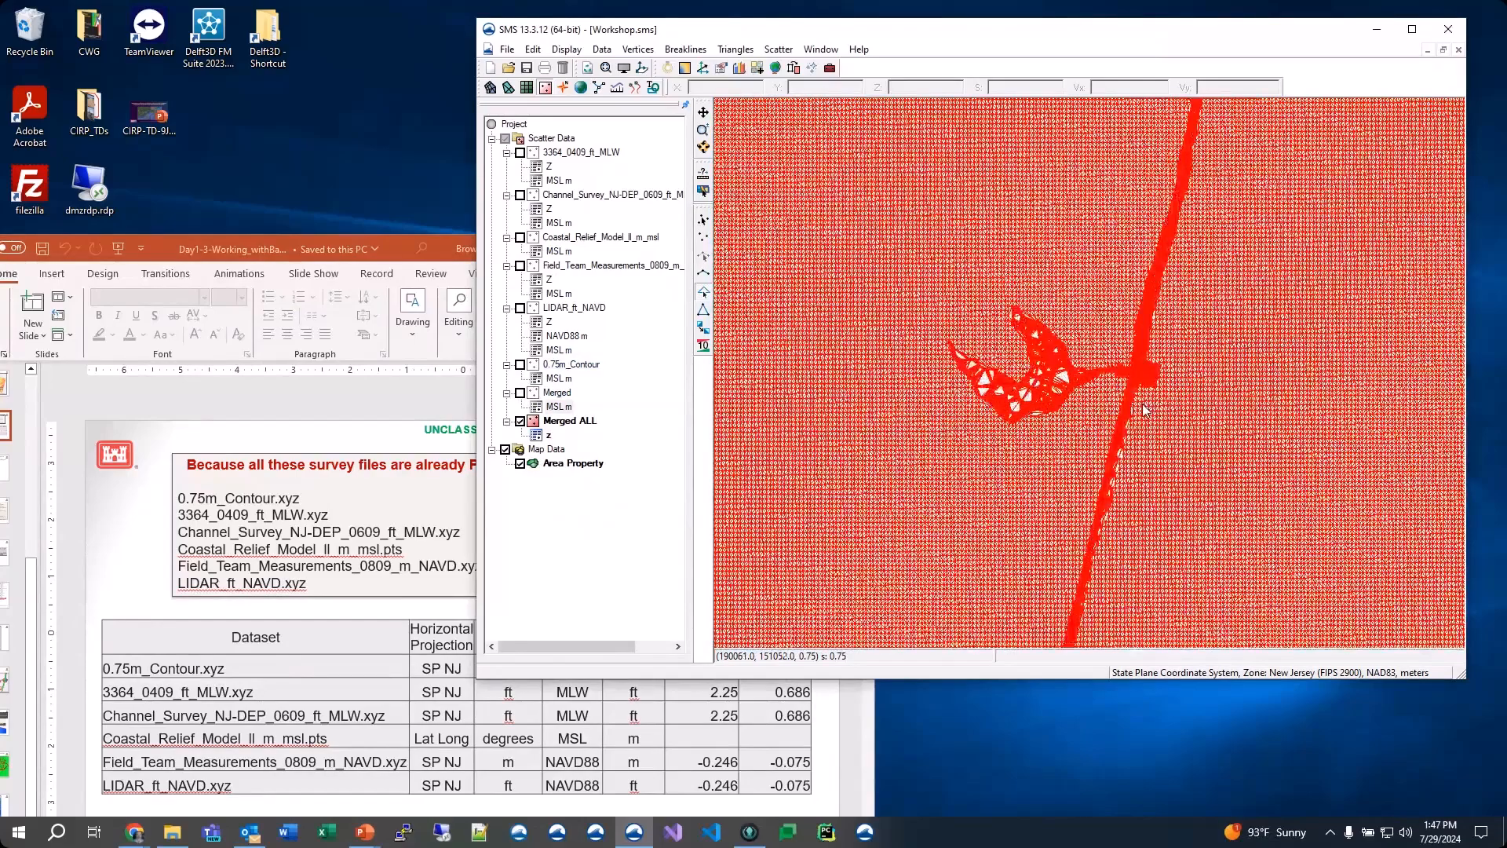
{"action": "scroll", "coordinate": [1144, 409], "scroll_direction": "down", "scroll_amount": 1}
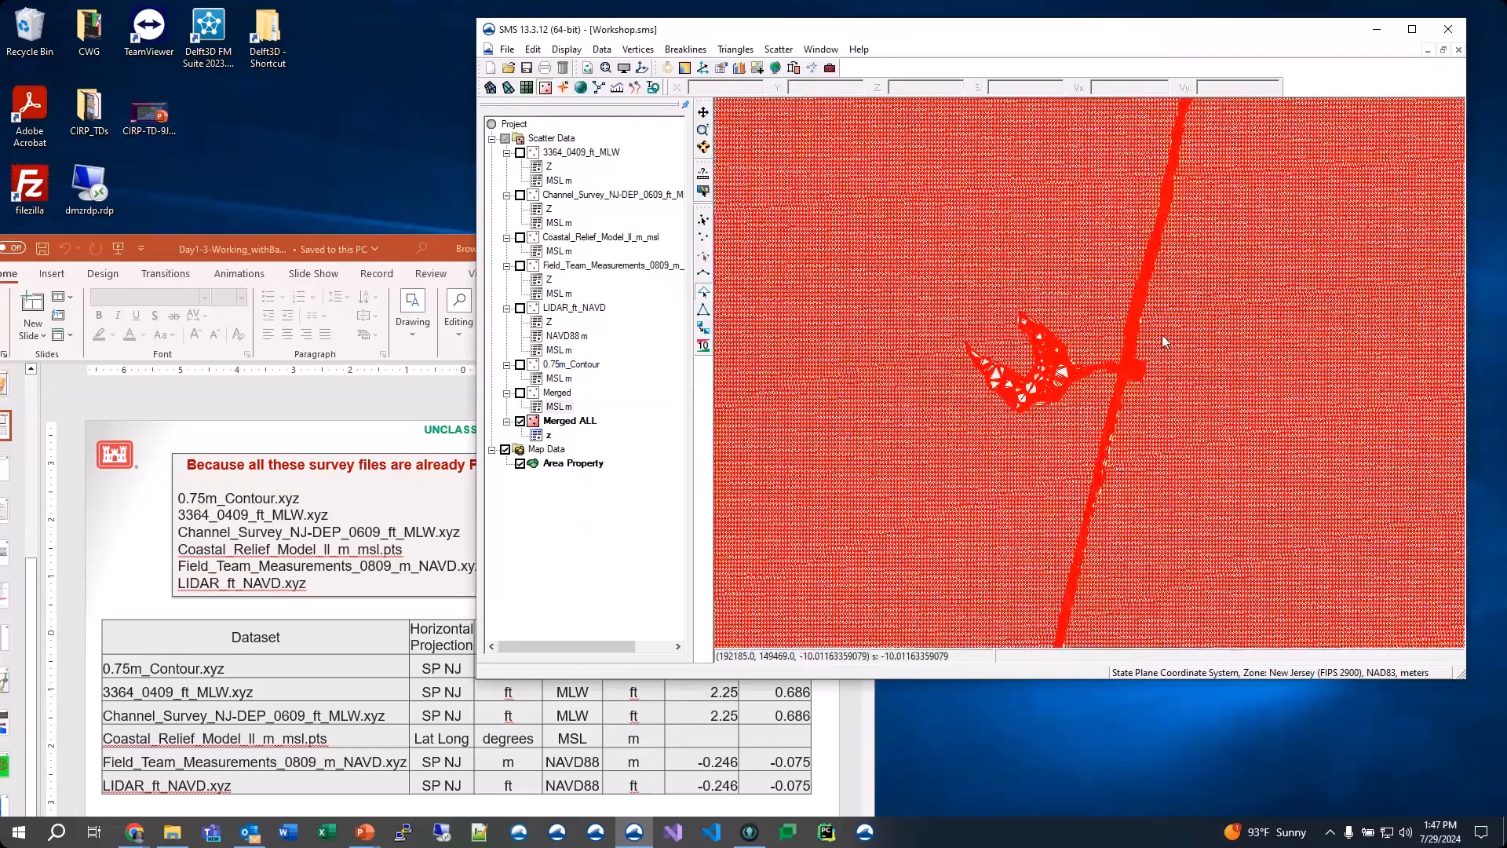
{"action": "scroll", "coordinate": [1090, 314], "scroll_direction": "up", "scroll_amount": 3}
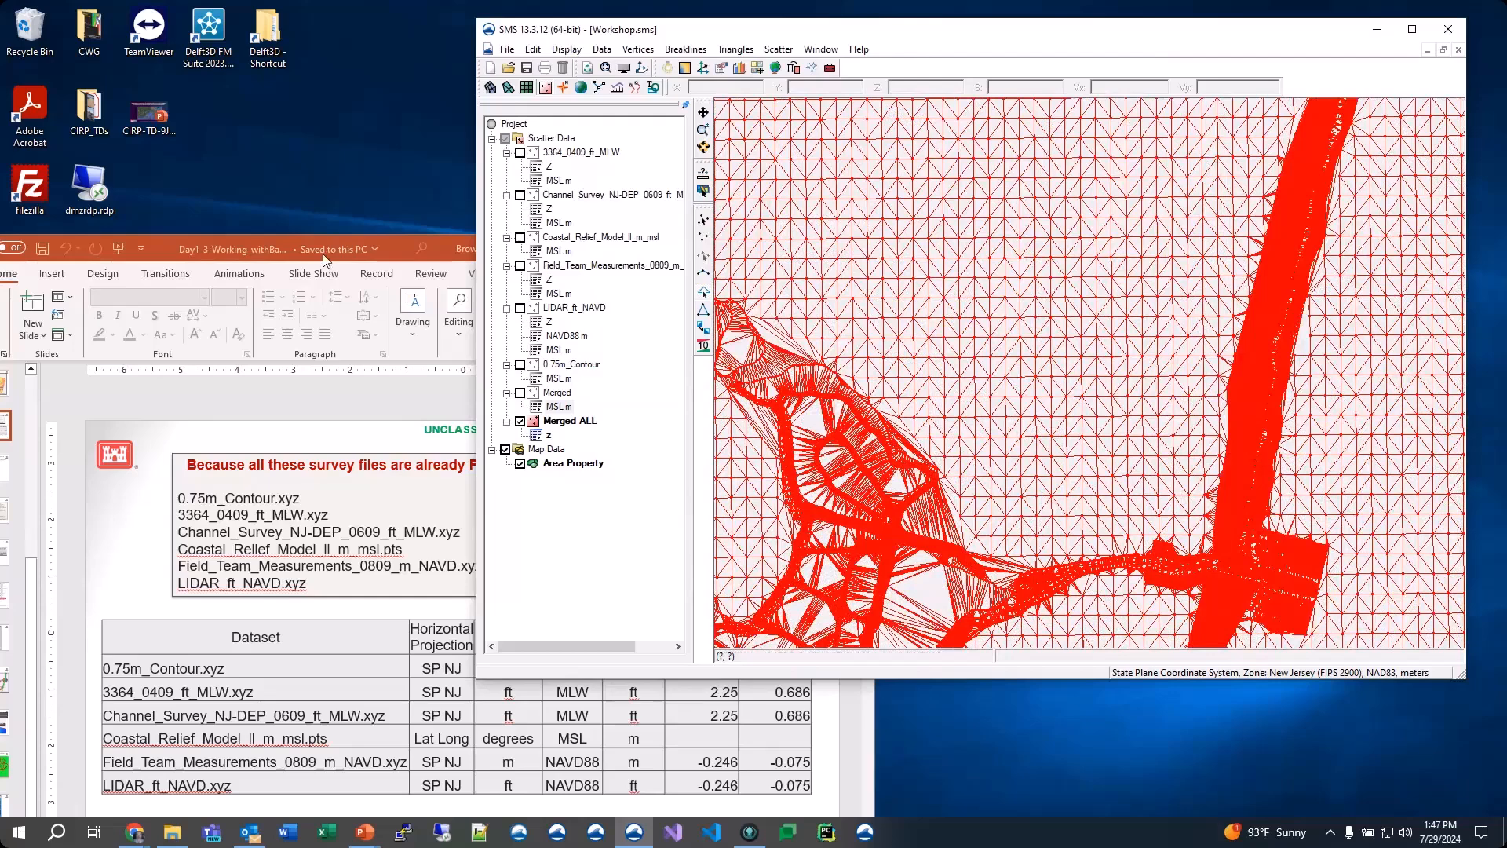
Step: Switch to the PowerPoint presentation, review the slides on merging with the Coastal Relief dataset, and minimize it
{"action": "left_click_drag", "start_coordinate": [324, 255], "coordinate": [429, 65]}
{"action": "scroll", "coordinate": [380, 508], "scroll_direction": "down", "scroll_amount": 3}
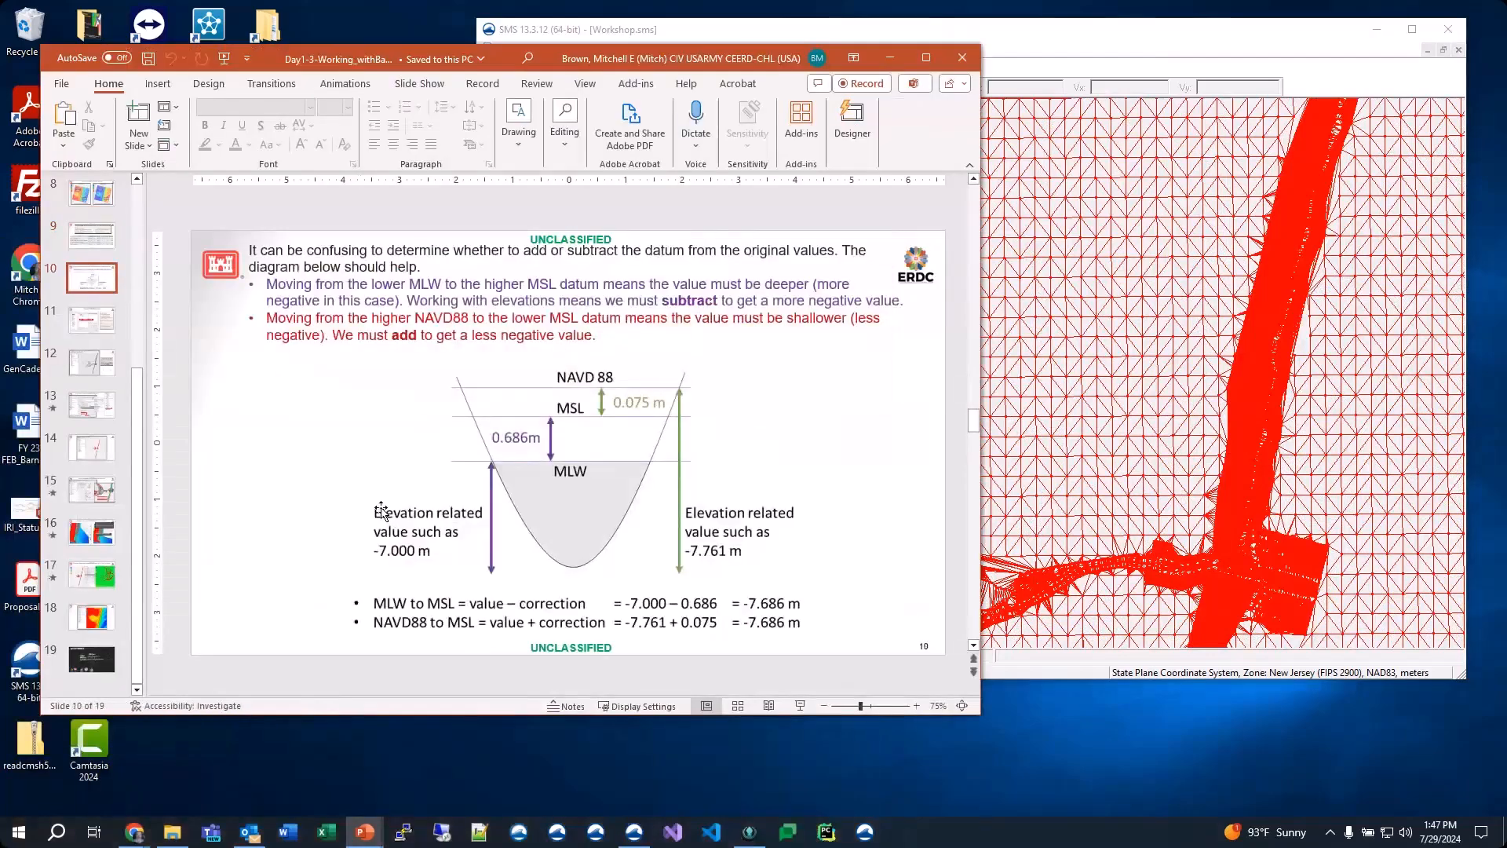
{"action": "scroll", "coordinate": [381, 510], "scroll_direction": "down", "scroll_amount": 7}
{"action": "scroll", "coordinate": [382, 510], "scroll_direction": "up", "scroll_amount": 1}
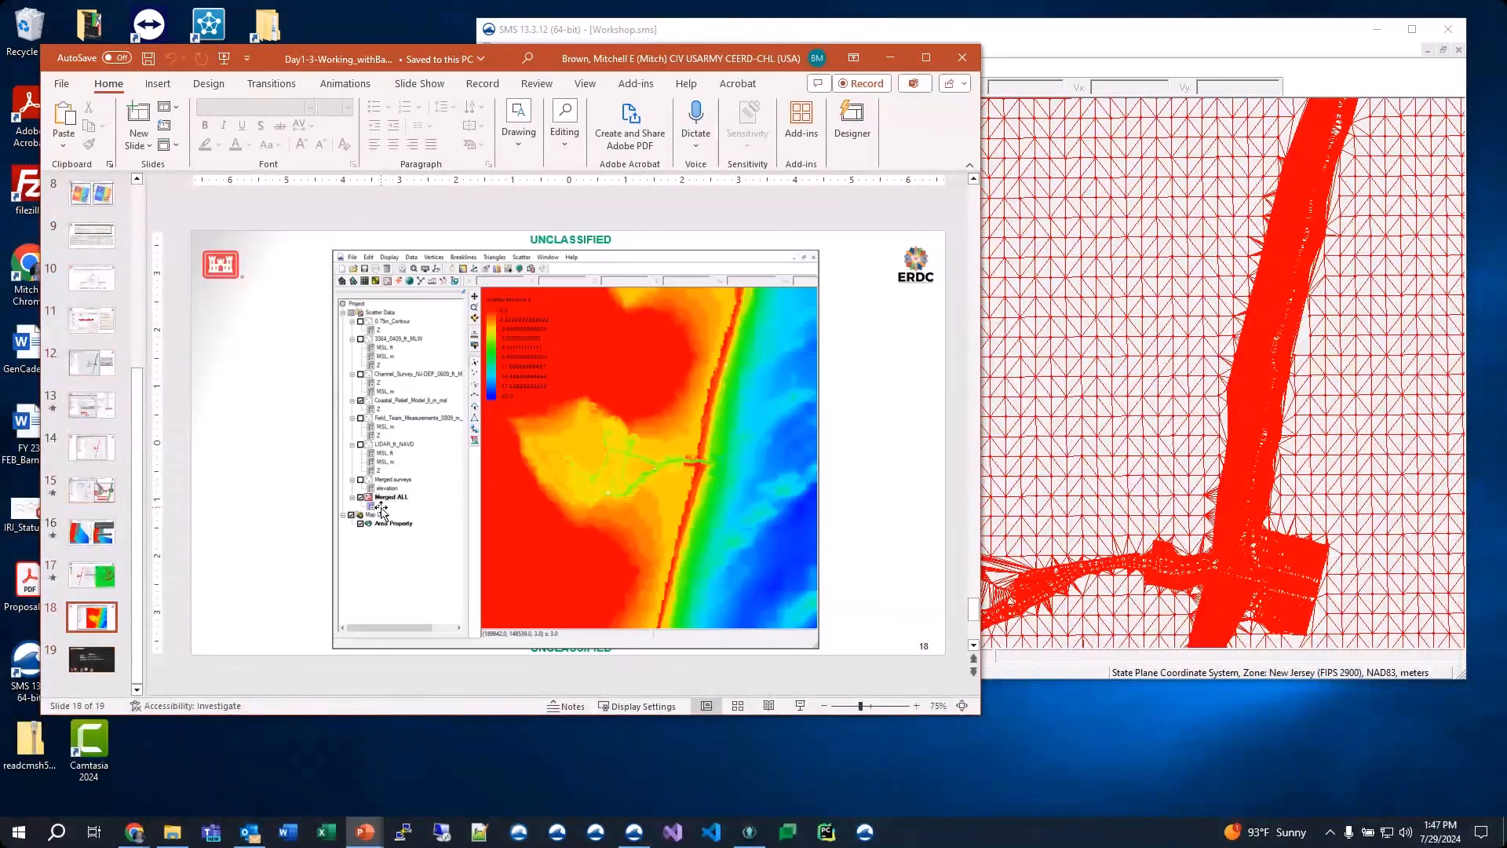
{"action": "scroll", "coordinate": [381, 510], "scroll_direction": "up", "scroll_amount": 1}
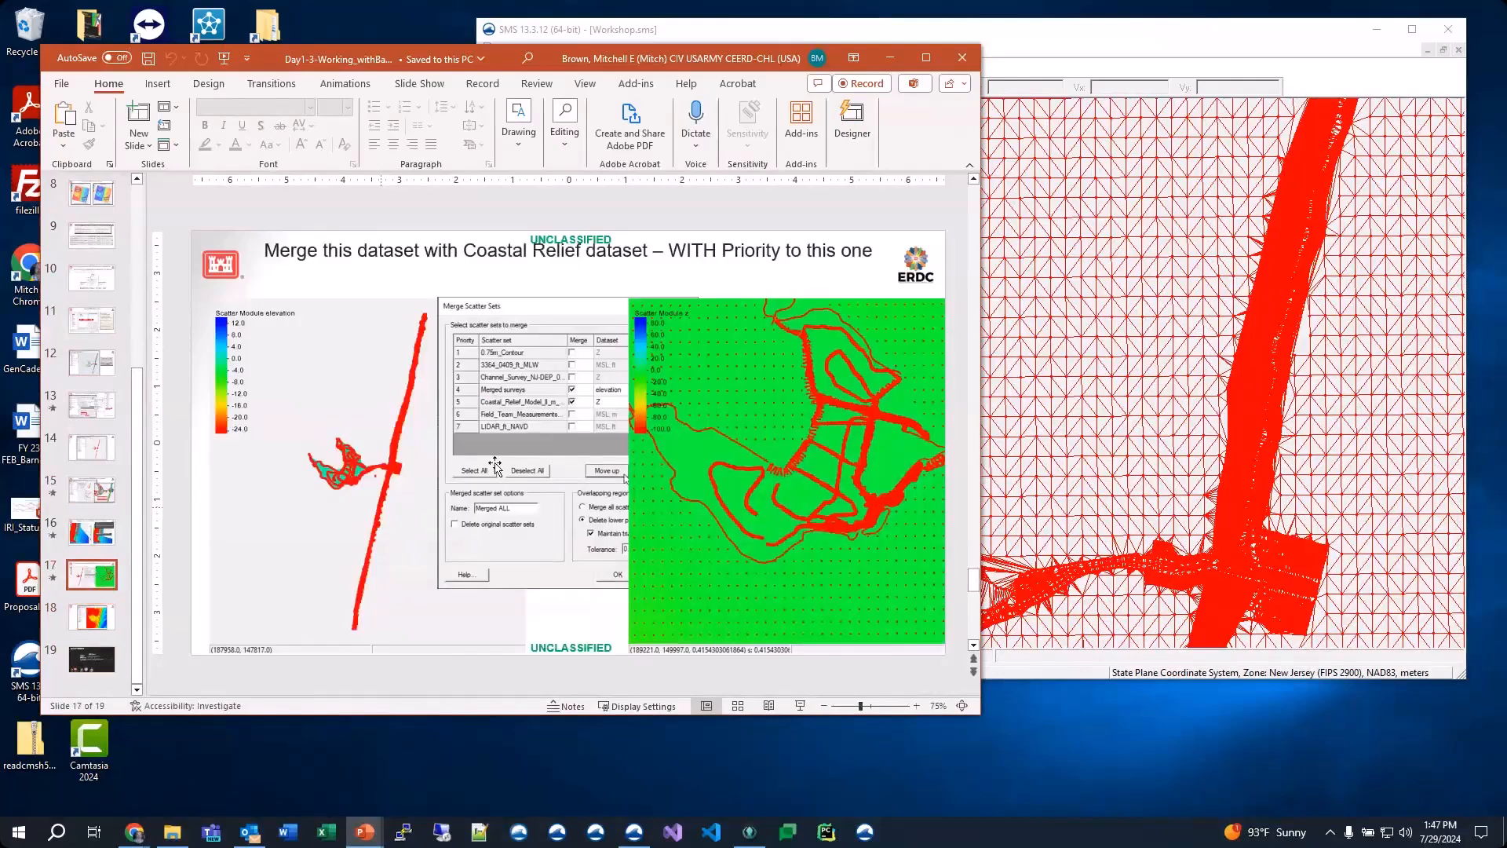
{"action": "left_click", "coordinate": [889, 60]}
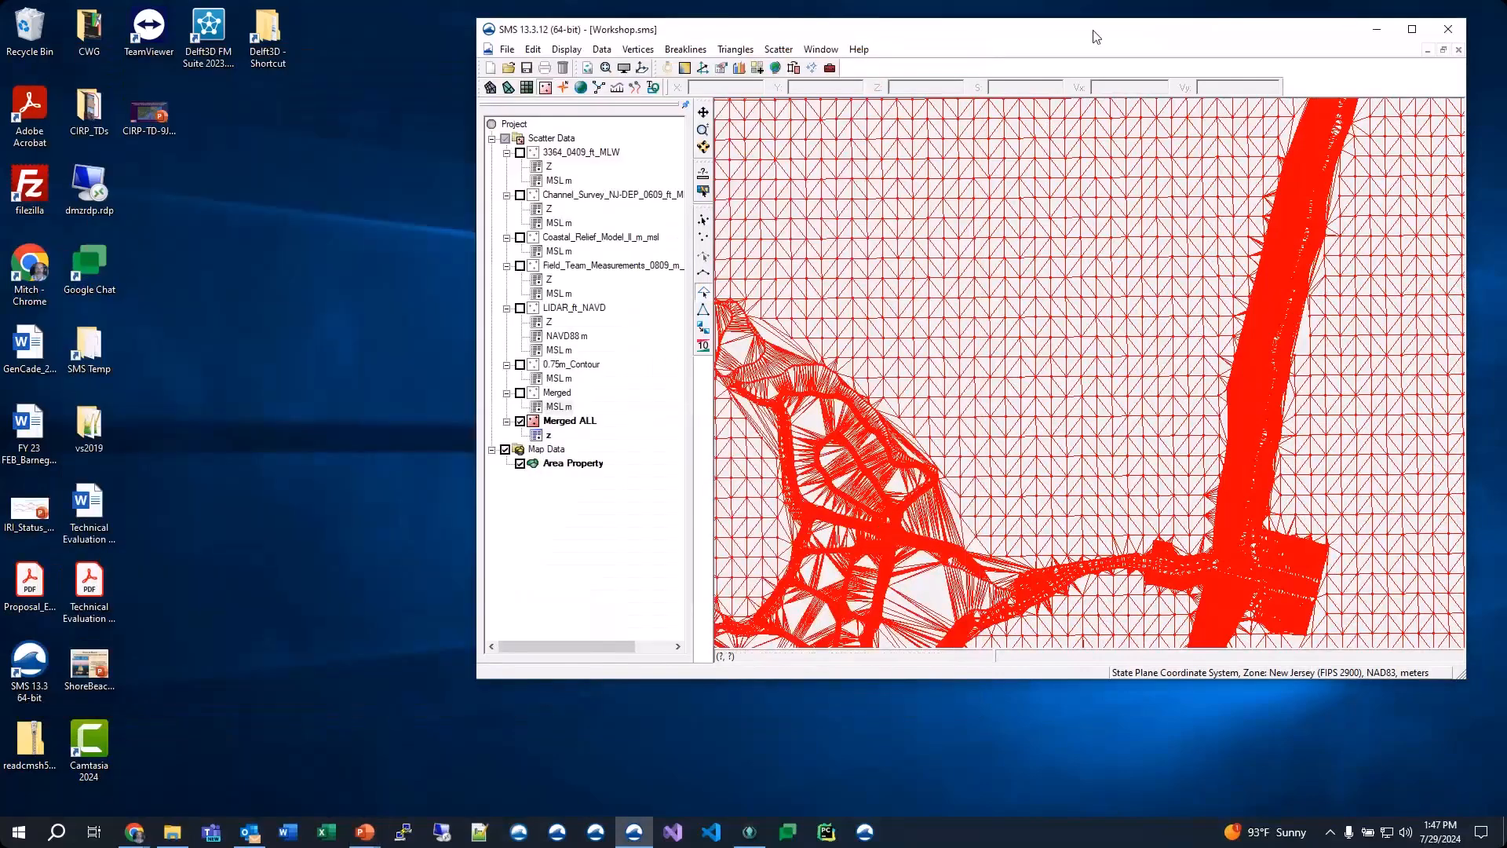
Step: Reposition the SMS window on the desktop and frame the full extent of the Merged ALL scatter set
{"action": "left_click_drag", "start_coordinate": [1097, 37], "coordinate": [940, 106]}
{"action": "left_click_drag", "start_coordinate": [938, 101], "coordinate": [807, 107]}
{"action": "left_click", "coordinate": [414, 131]}
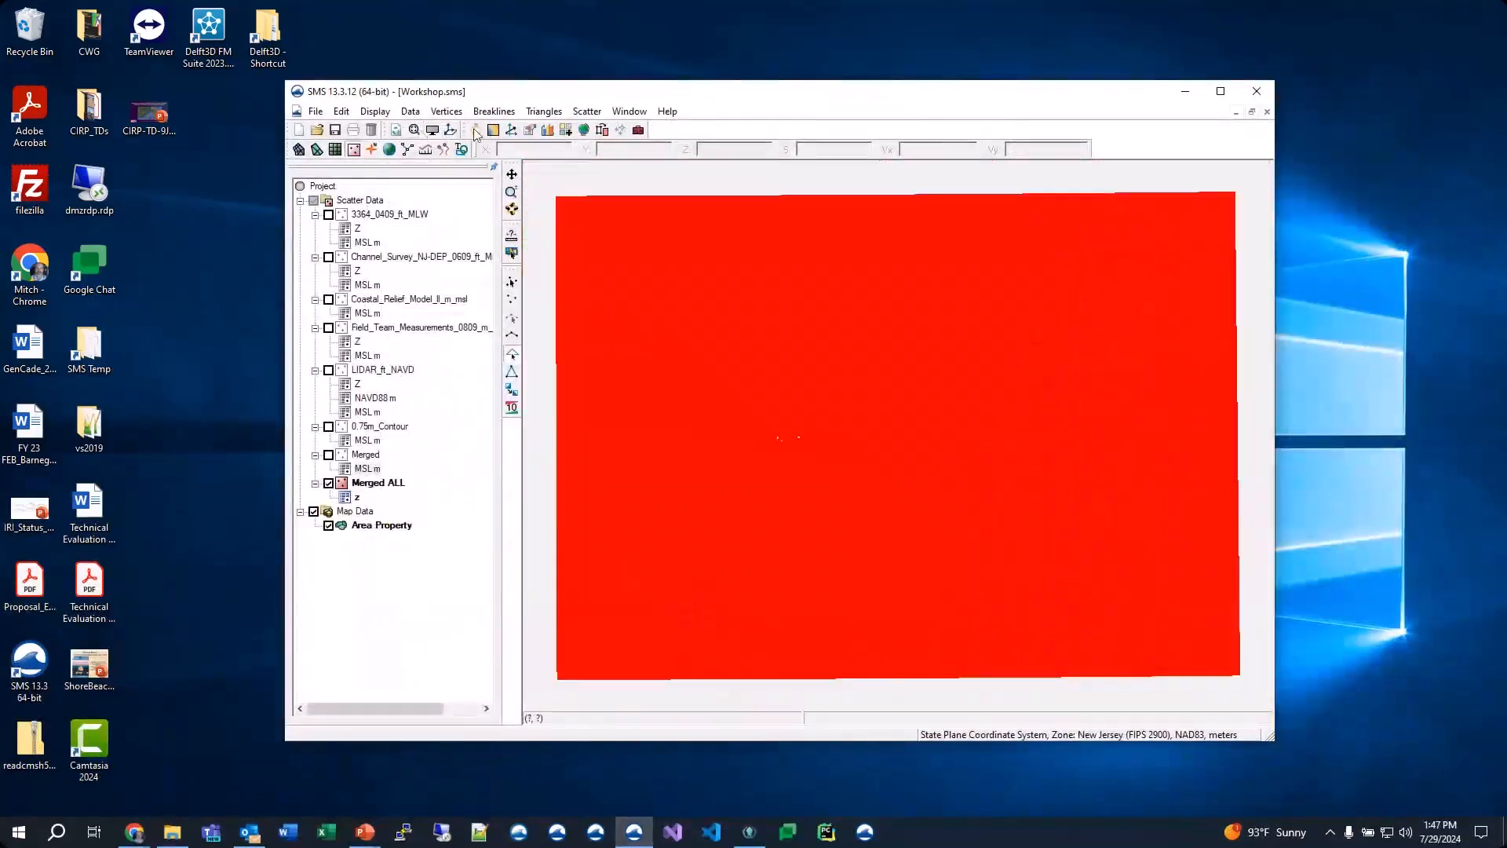
Step: Turn off the scatter triangles so that Merged ALL is displayed as points around the bay and inlet
{"action": "left_click", "coordinate": [432, 132]}
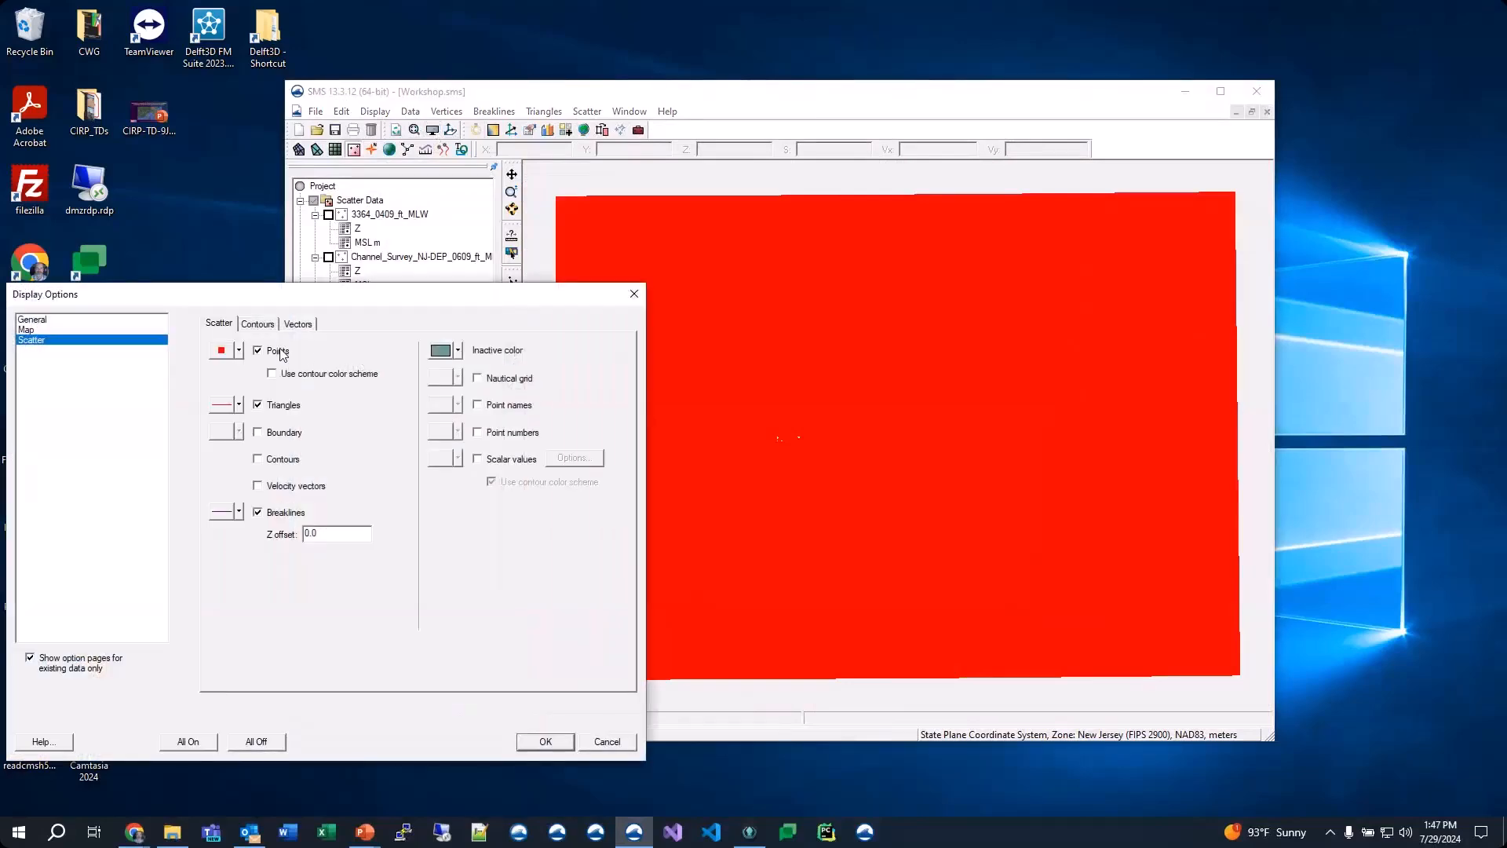
{"action": "left_click", "coordinate": [274, 412]}
{"action": "left_click", "coordinate": [541, 742]}
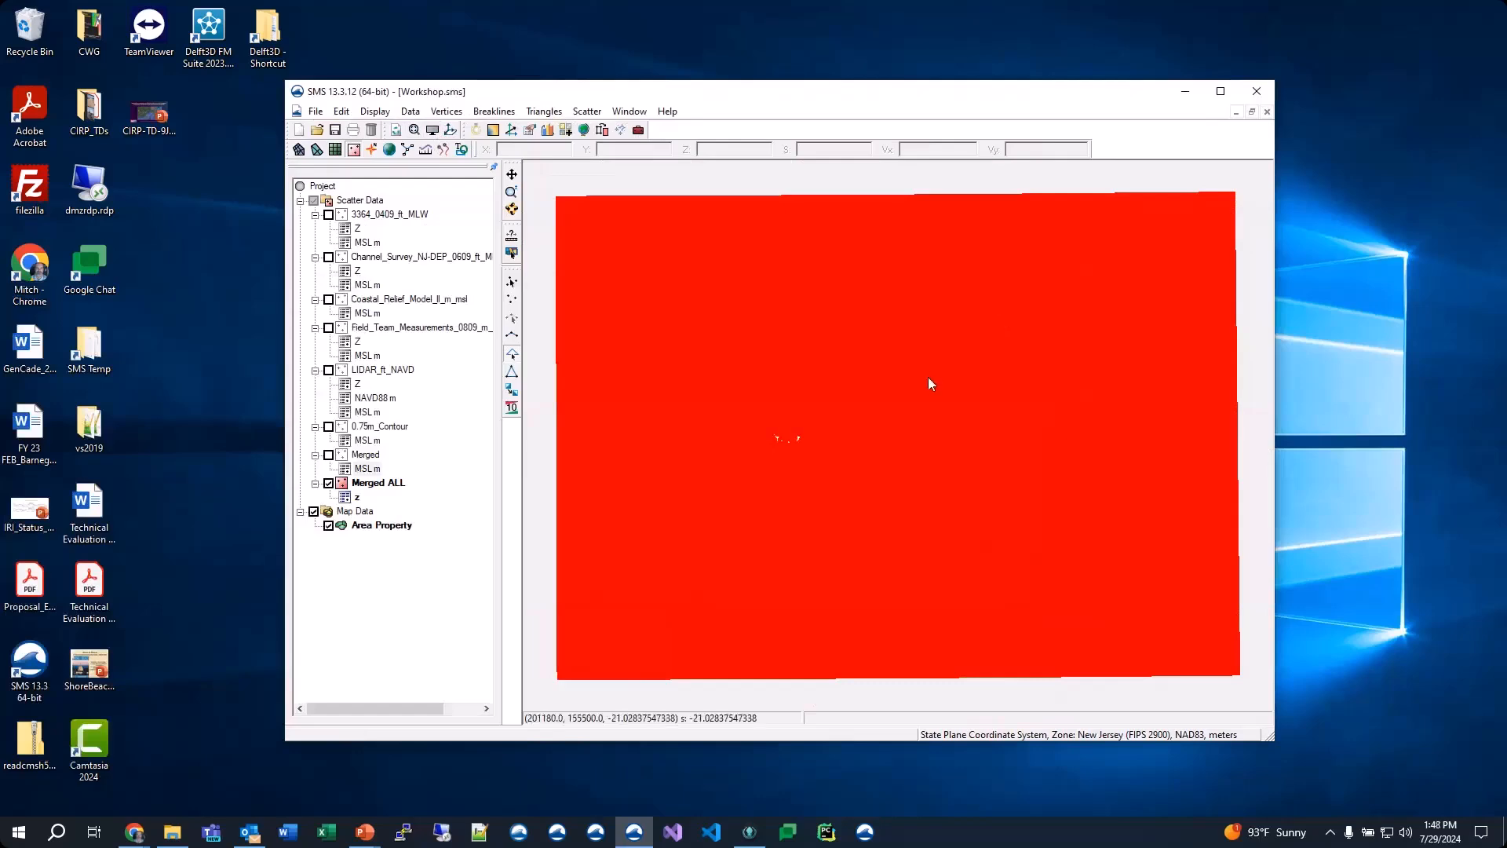
{"action": "scroll", "coordinate": [784, 463], "scroll_direction": "up", "scroll_amount": 2}
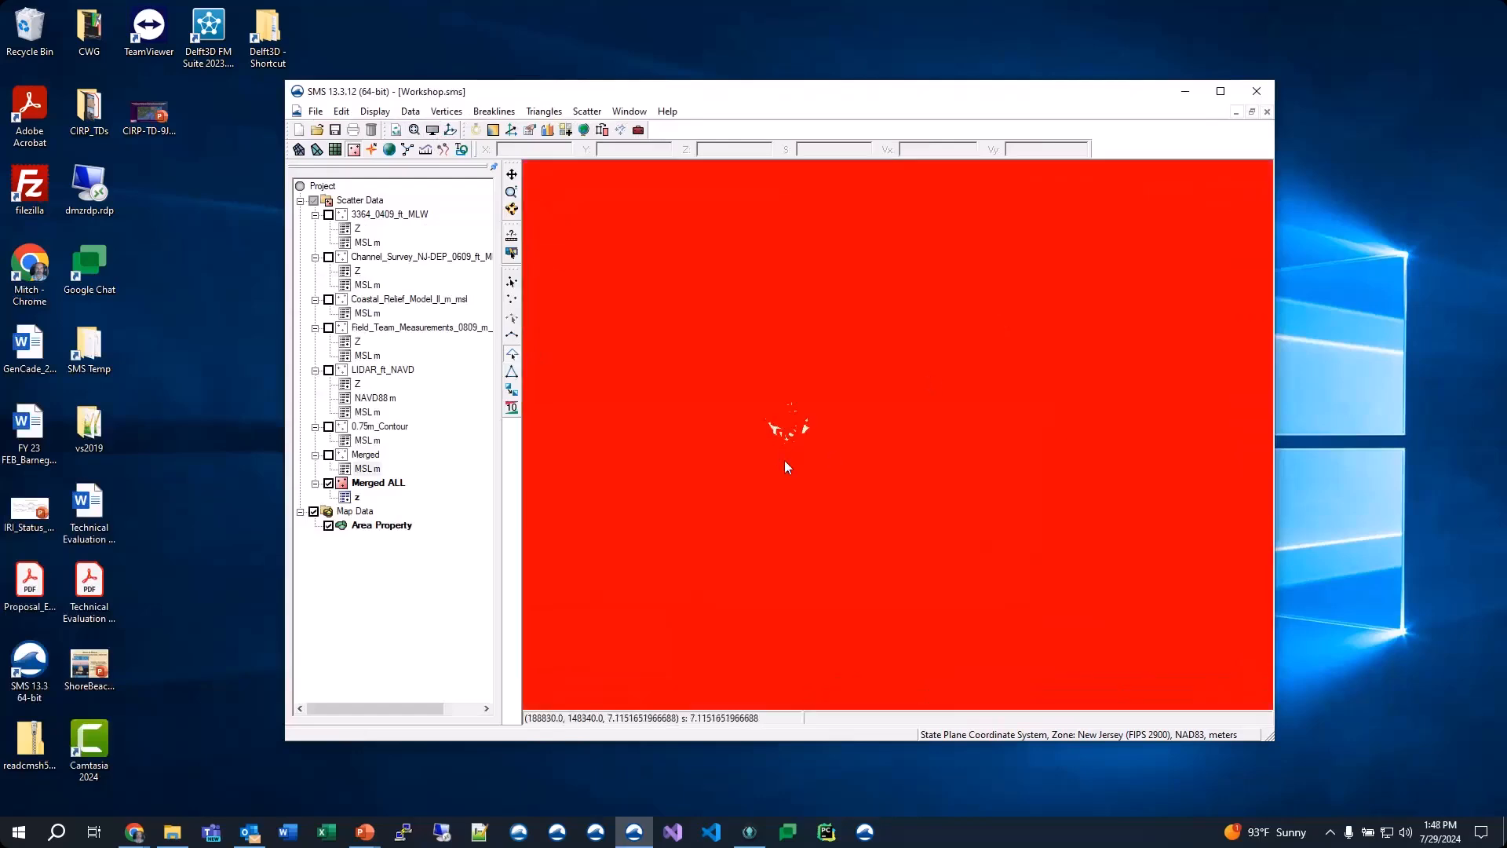
{"action": "scroll", "coordinate": [788, 466], "scroll_direction": "up", "scroll_amount": 1}
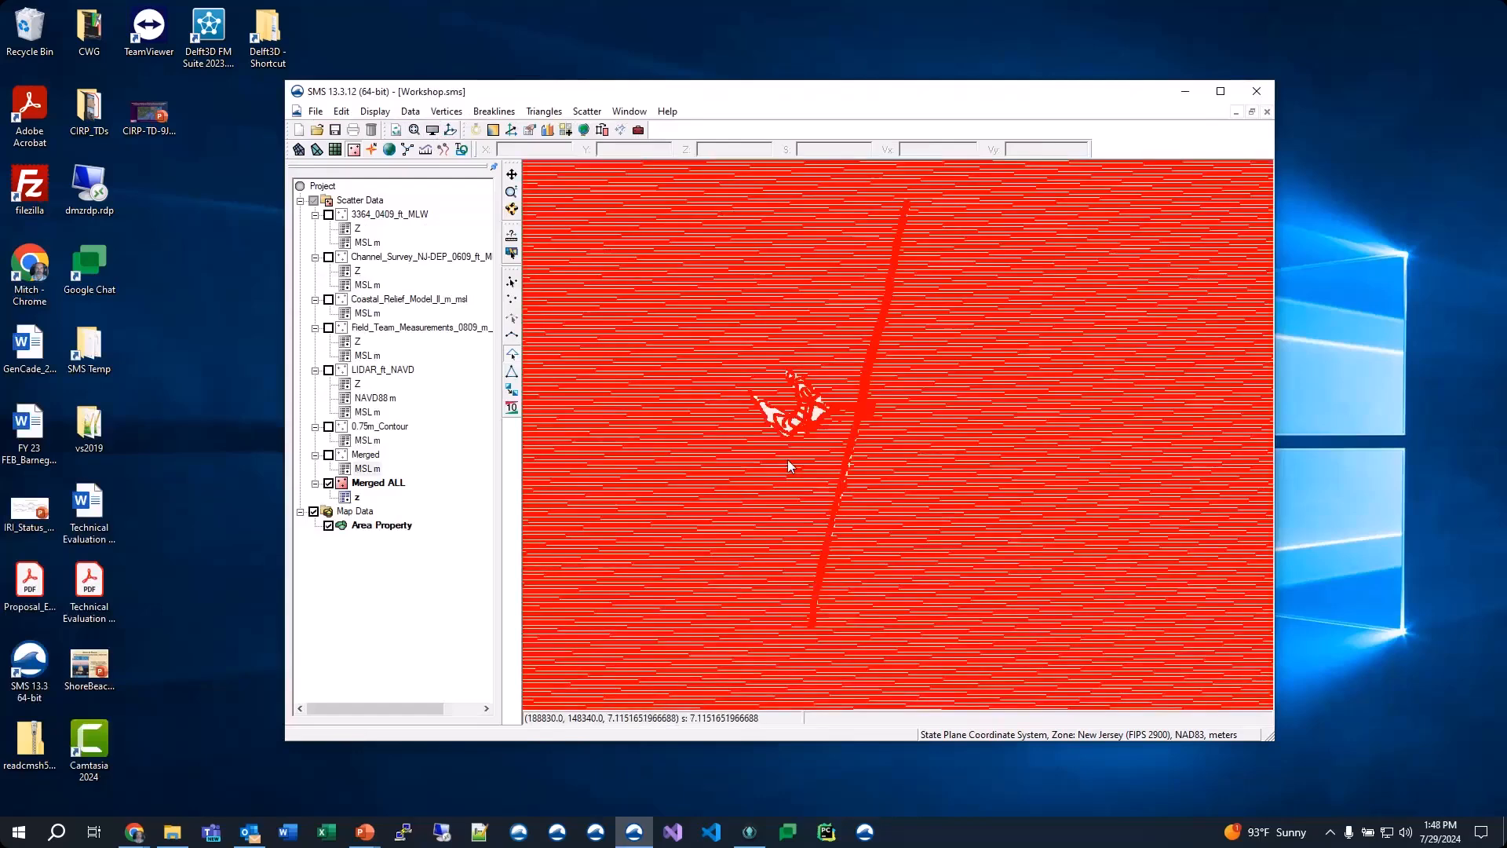
{"action": "scroll", "coordinate": [789, 466], "scroll_direction": "up", "scroll_amount": 1}
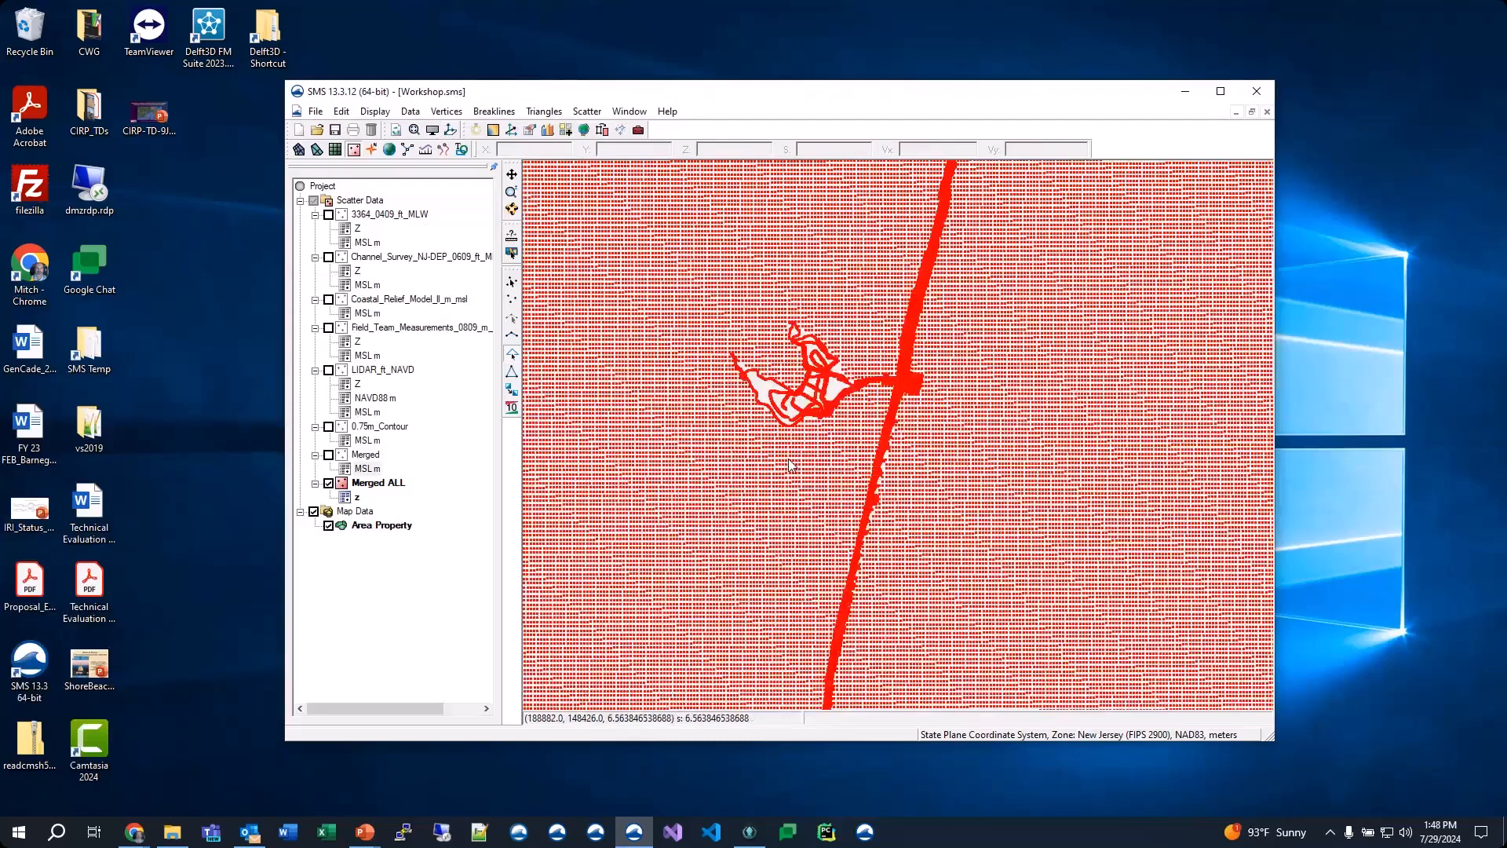
Step: Colour the scatter points with the contour color scheme and inspect the surveyed bay and shoreline
{"action": "left_click", "coordinate": [432, 129]}
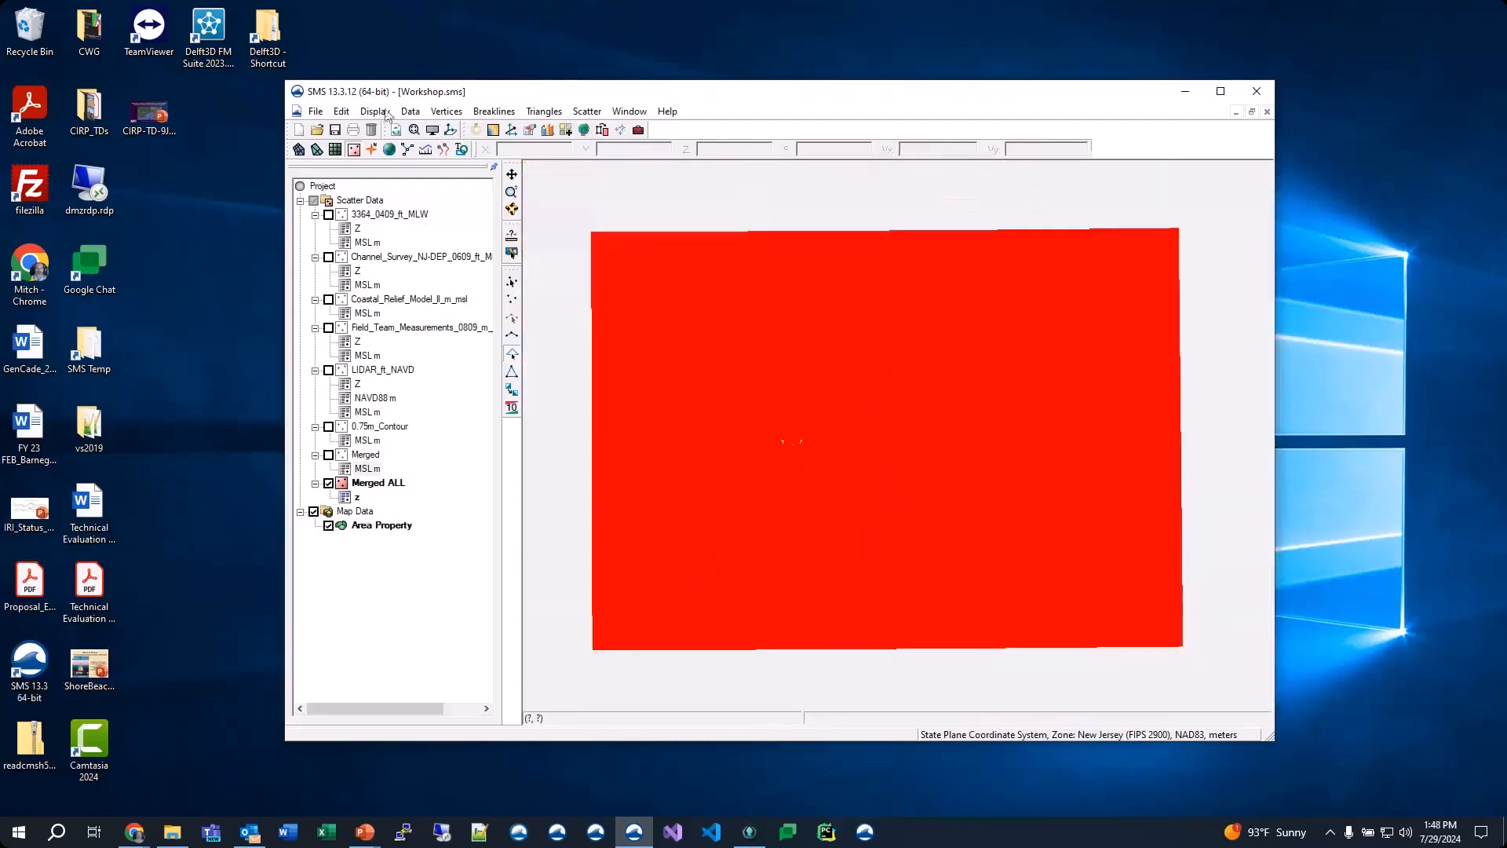
{"action": "left_click", "coordinate": [433, 129]}
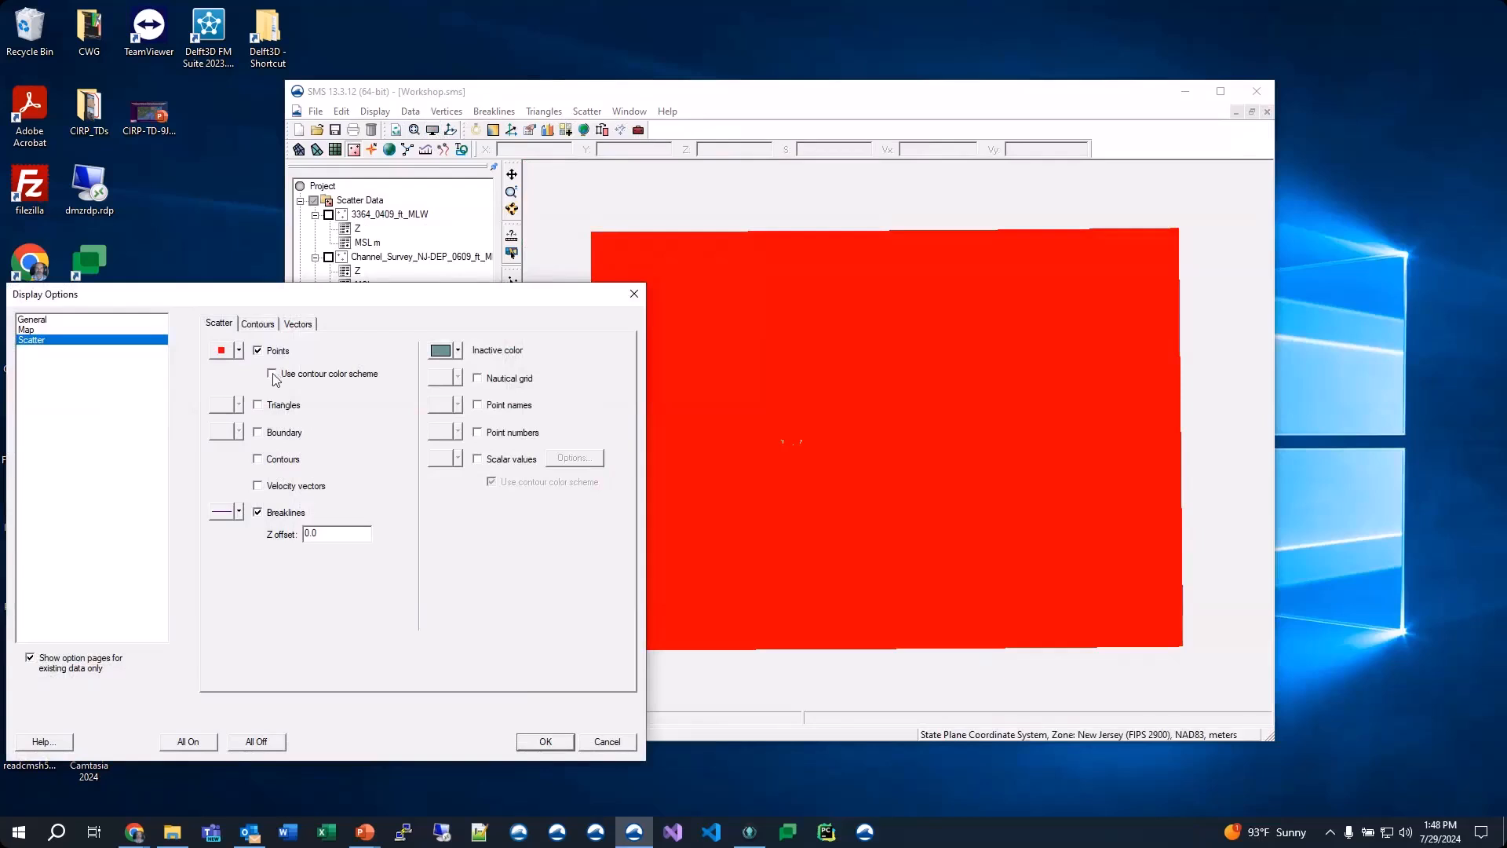
{"action": "left_click", "coordinate": [272, 374]}
{"action": "left_click", "coordinate": [545, 741]}
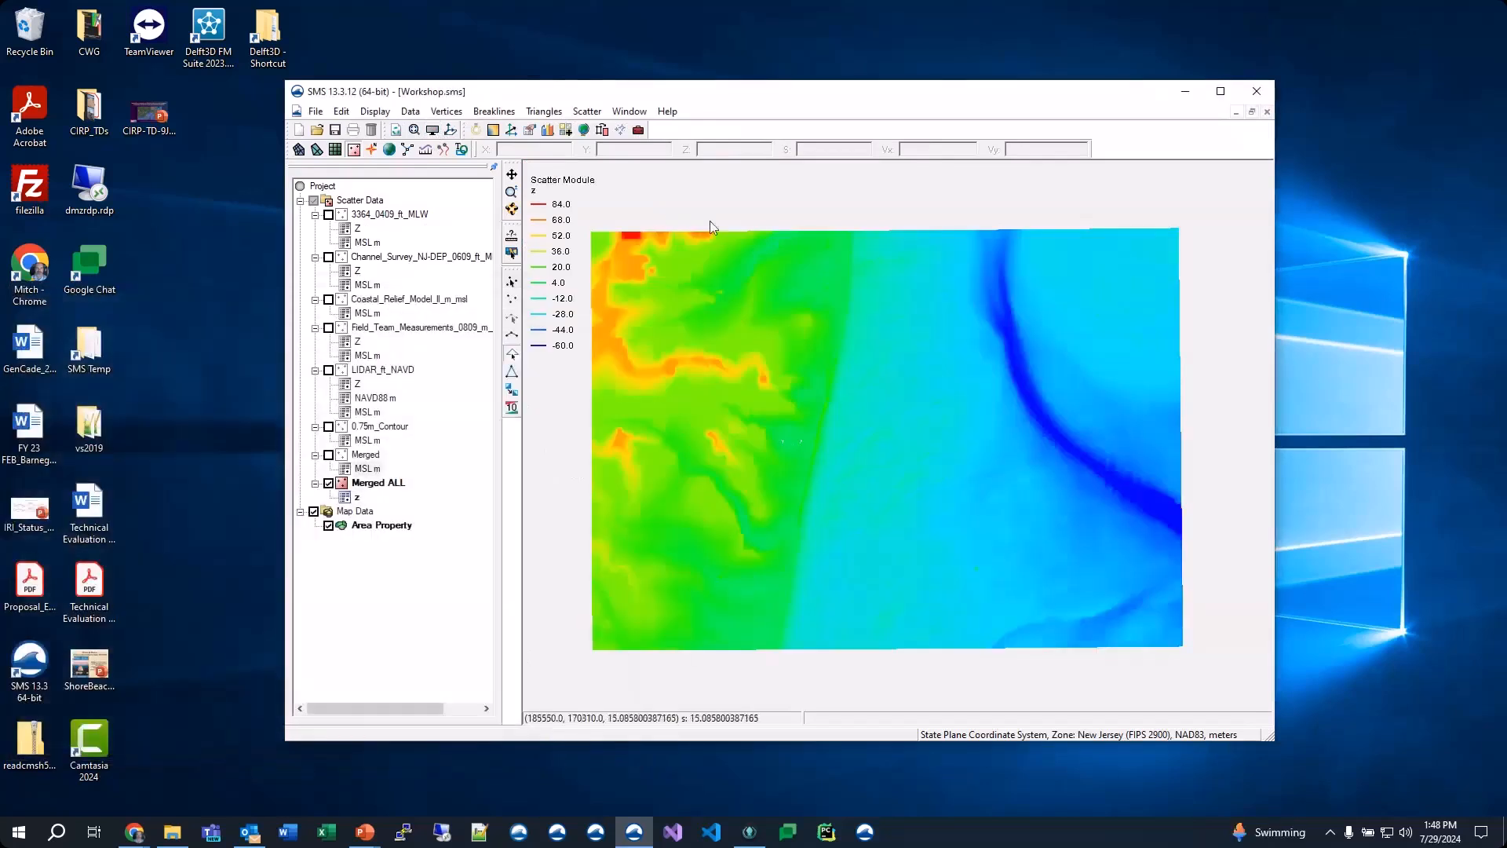
{"action": "scroll", "coordinate": [783, 485], "scroll_direction": "up", "scroll_amount": 5}
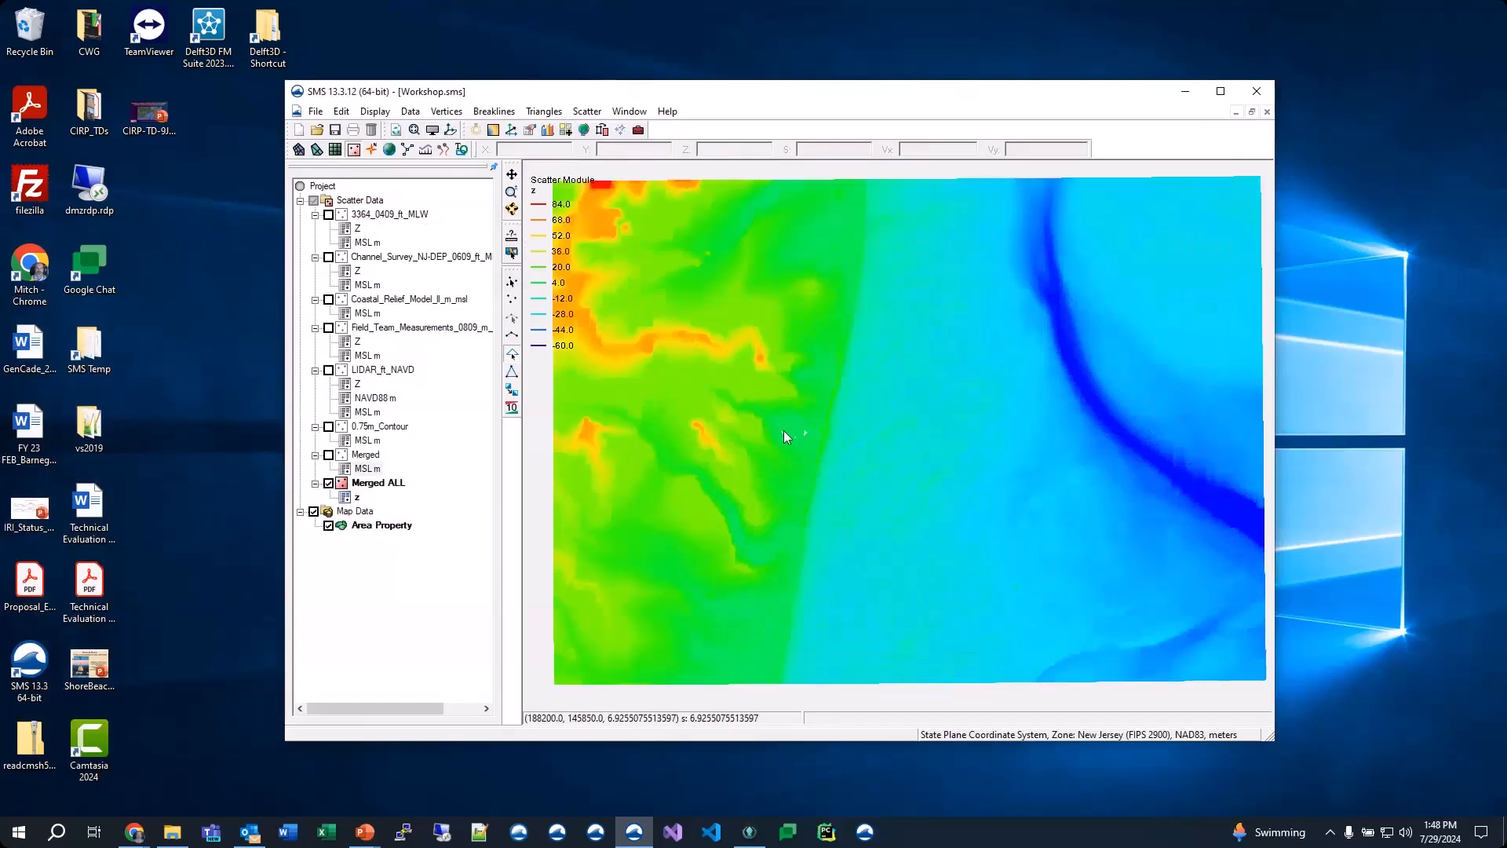
{"action": "scroll", "coordinate": [783, 436], "scroll_direction": "up", "scroll_amount": 1}
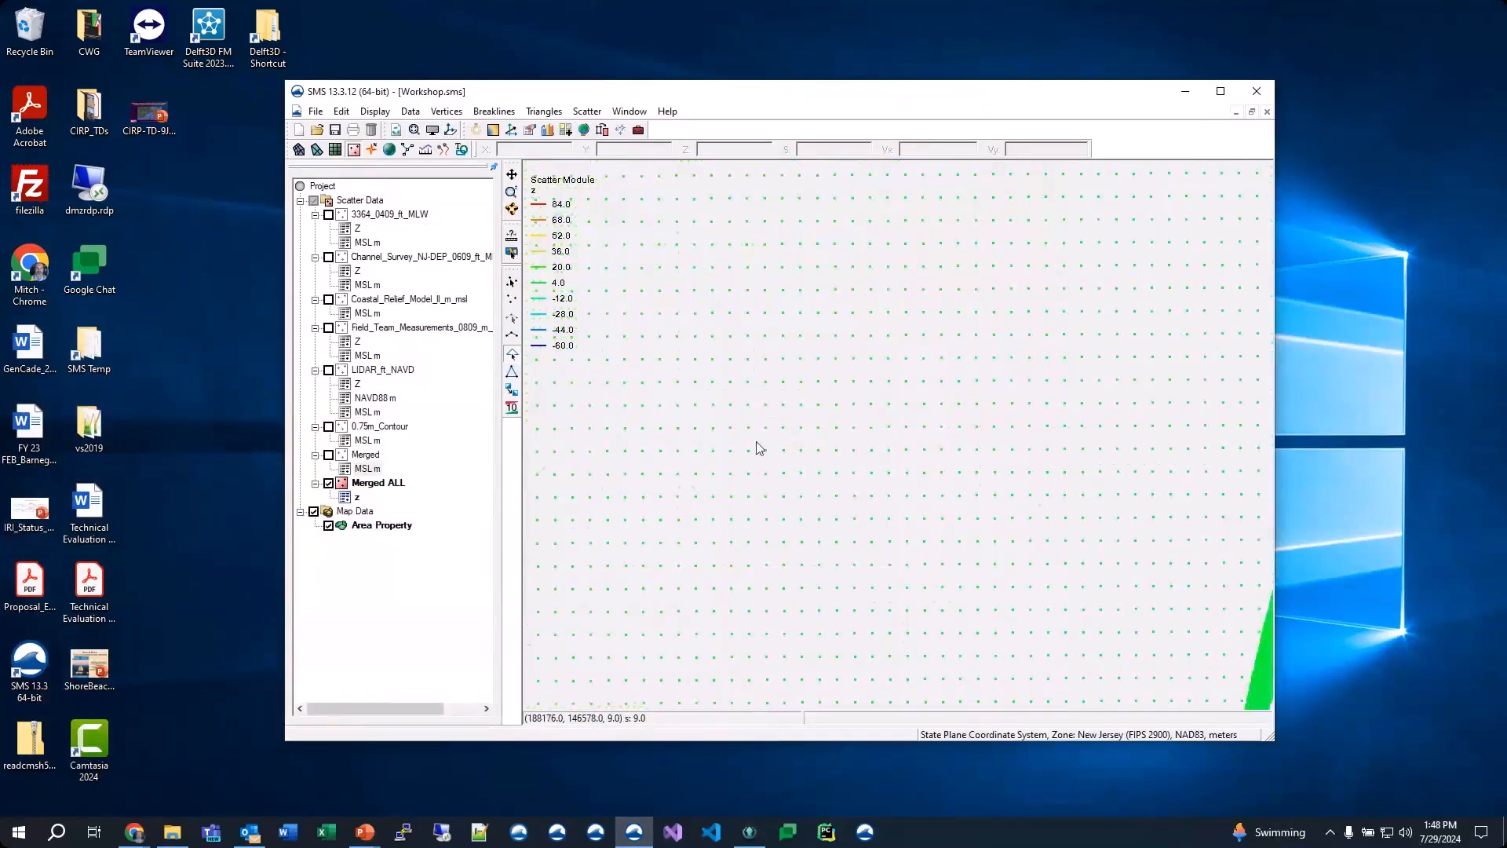
{"action": "scroll", "coordinate": [727, 465], "scroll_direction": "down", "scroll_amount": 4}
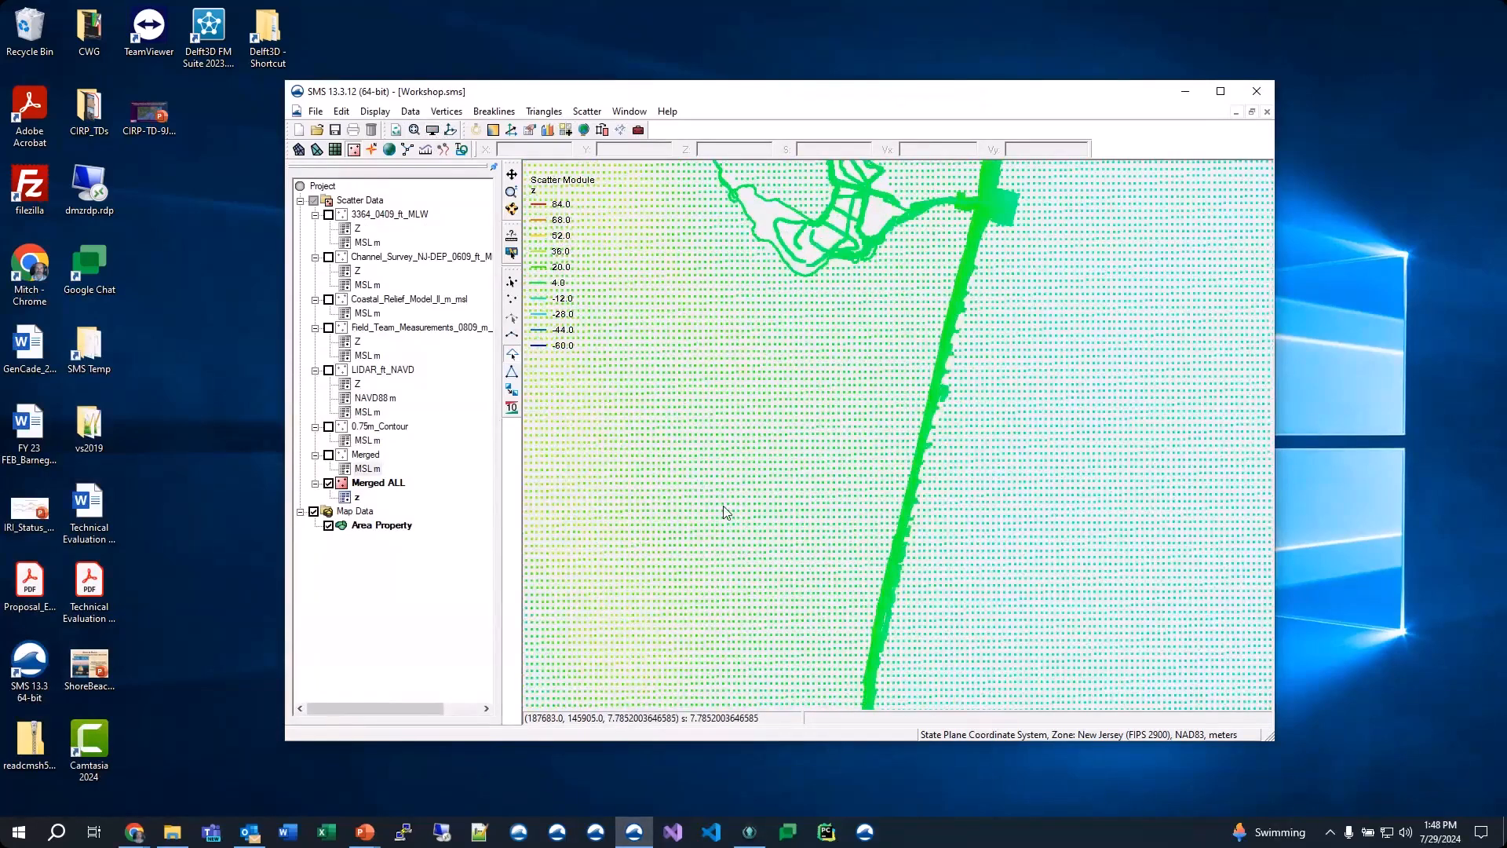
{"action": "scroll", "coordinate": [723, 506], "scroll_direction": "down", "scroll_amount": 2}
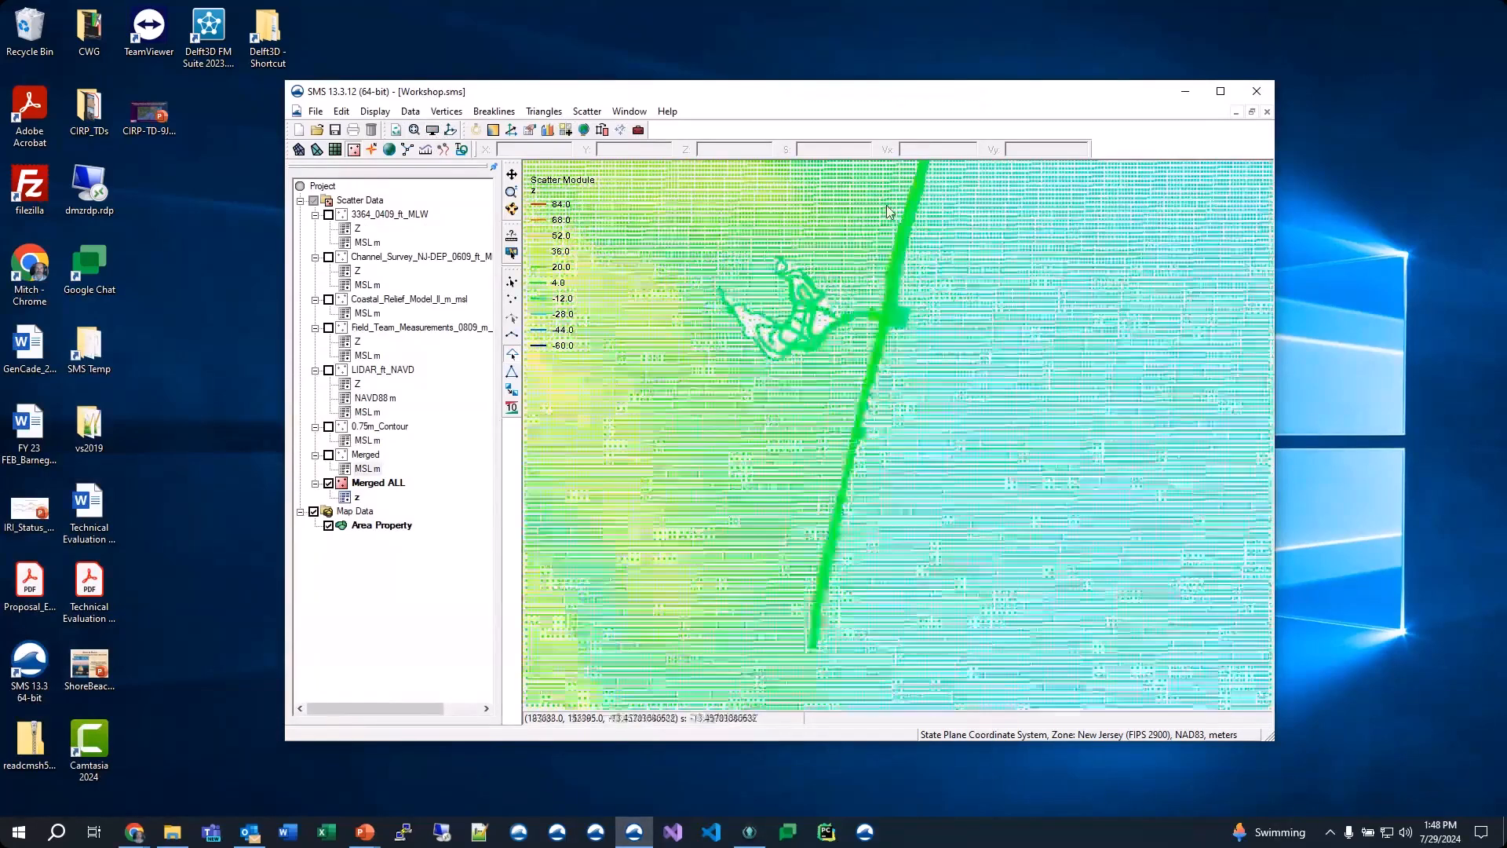
Step: Limit the scatter contour range to -25 through 5 and specify a precision of 1
{"action": "left_click", "coordinate": [373, 112]}
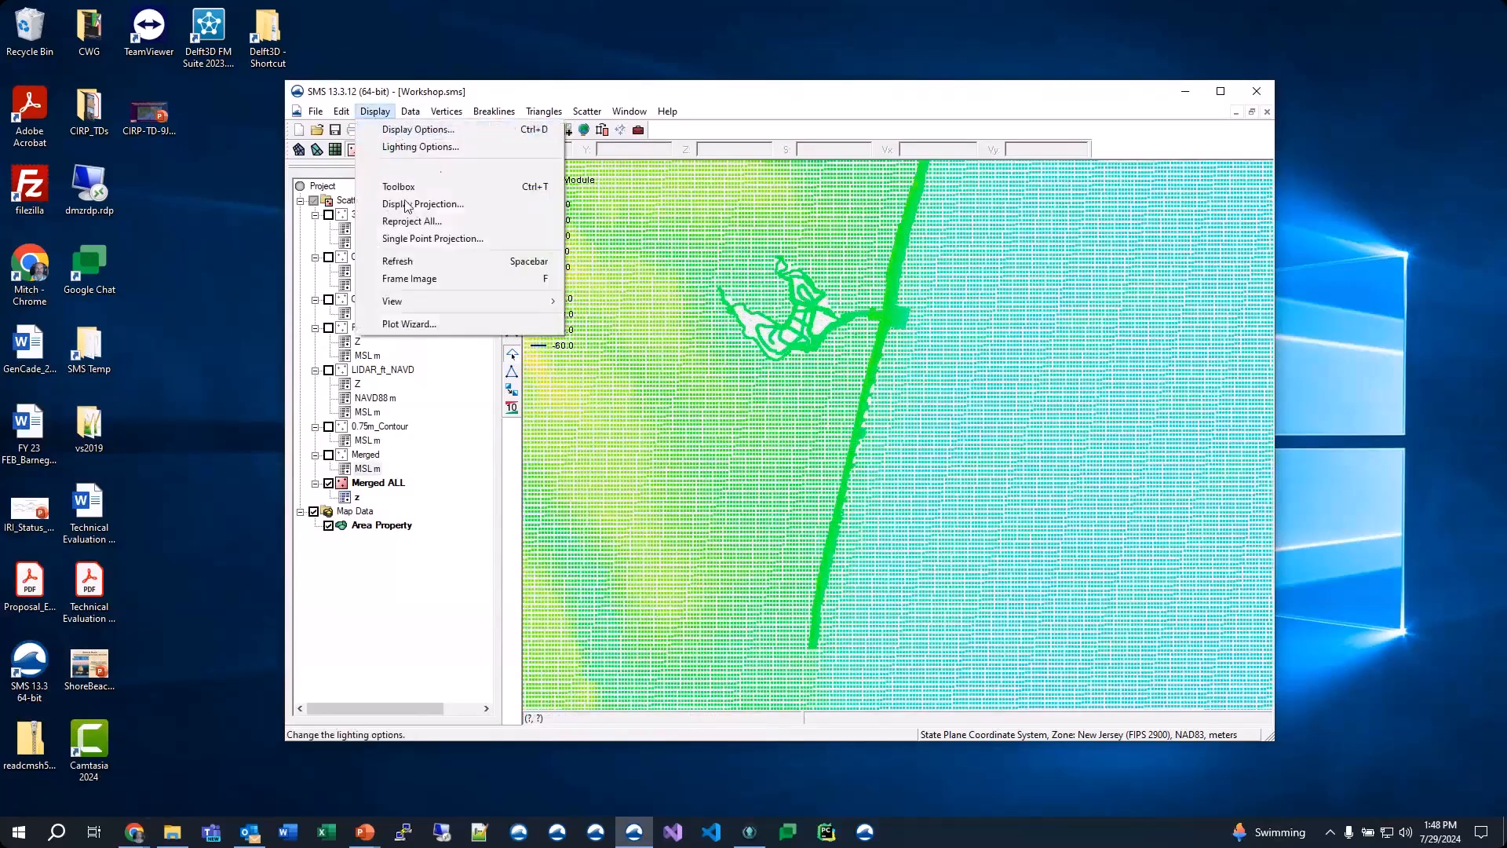
{"action": "left_click", "coordinate": [421, 130]}
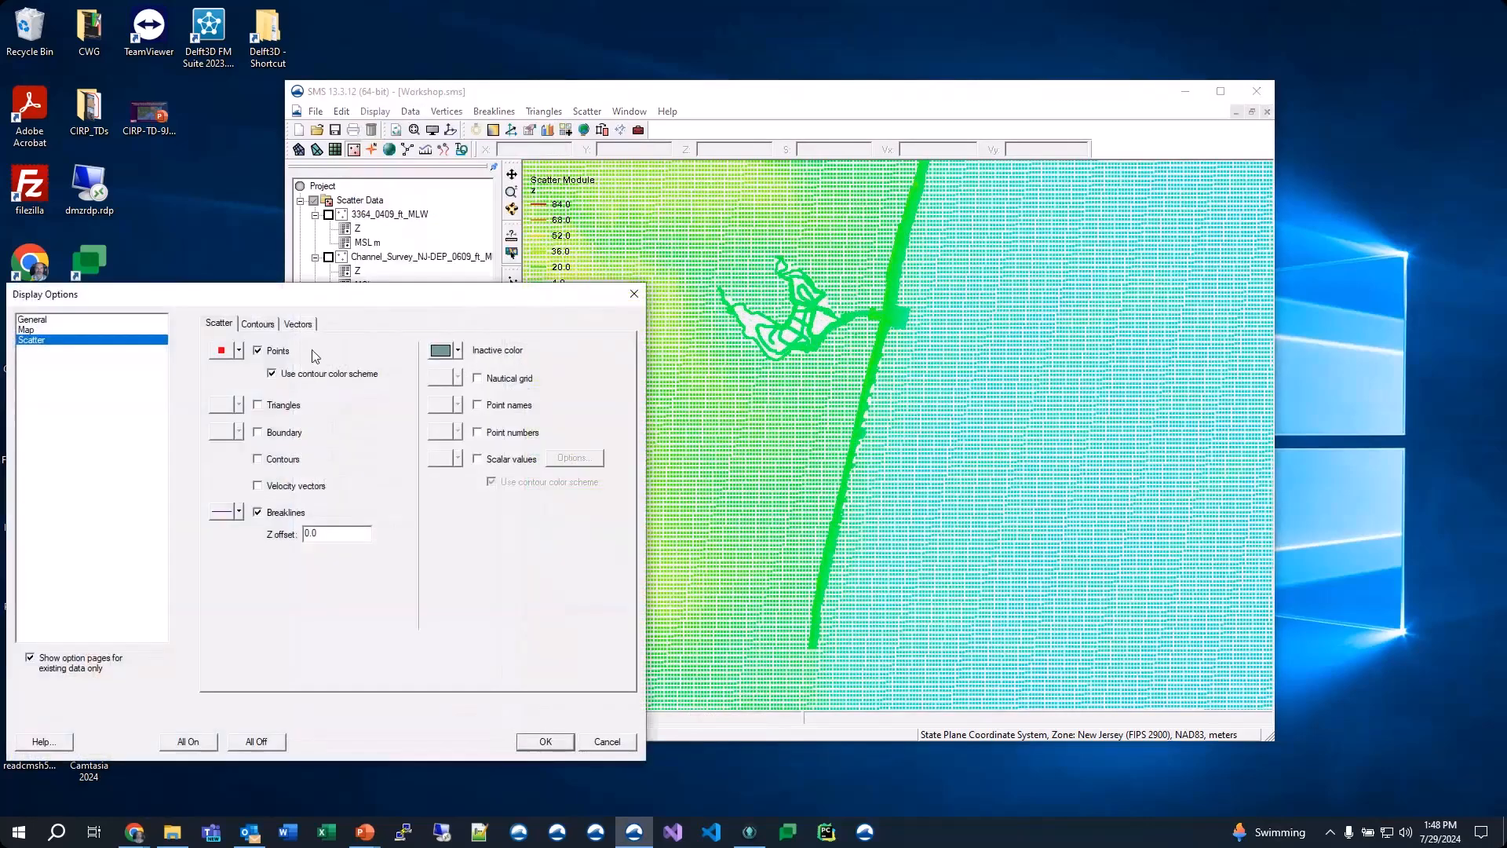
{"action": "left_click", "coordinate": [259, 324]}
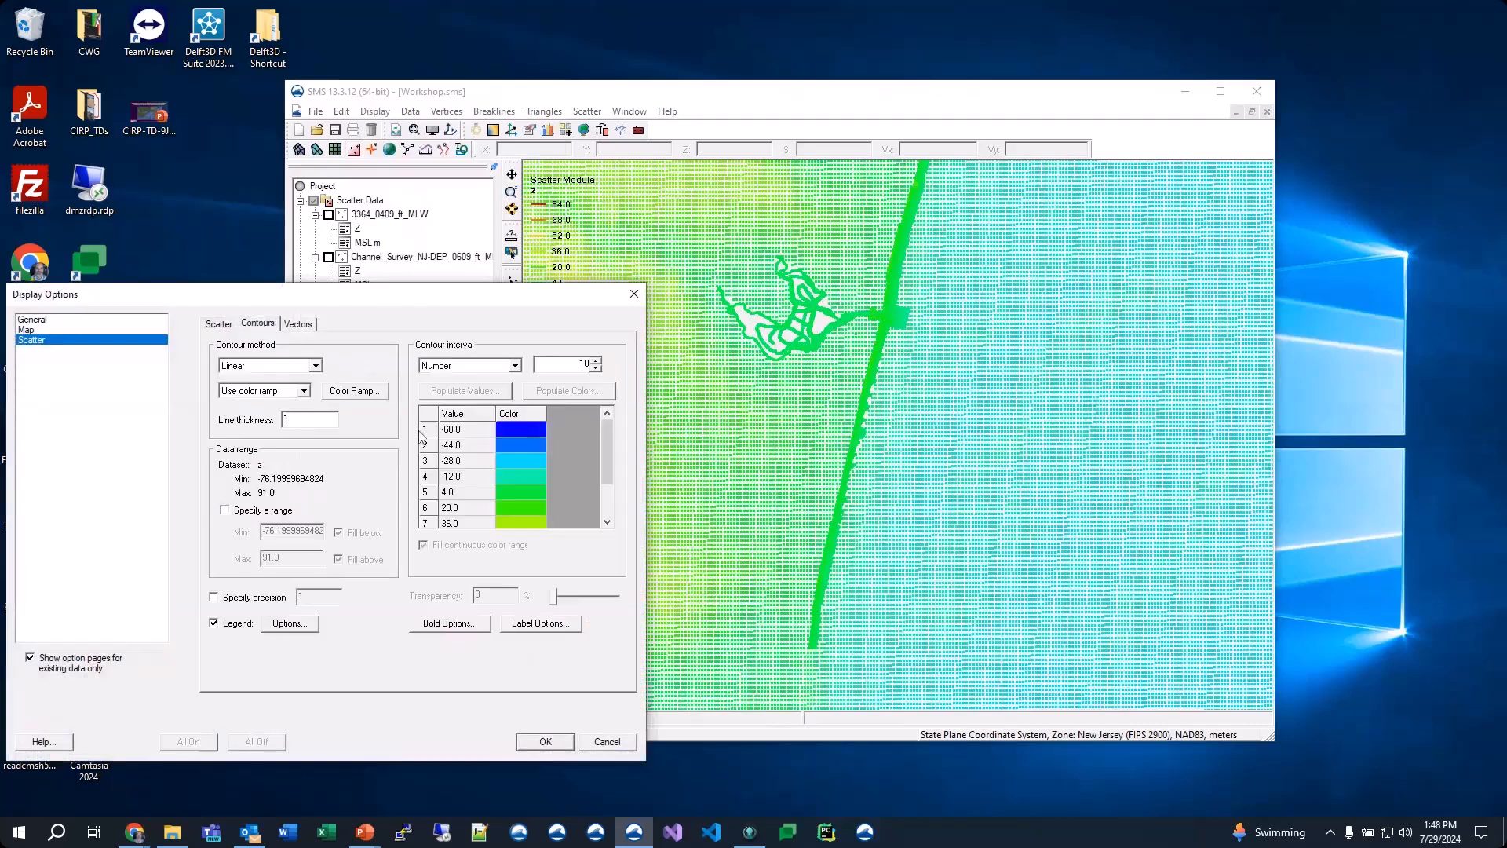
{"action": "left_click", "coordinate": [243, 511]}
{"action": "left_click", "coordinate": [291, 532]}
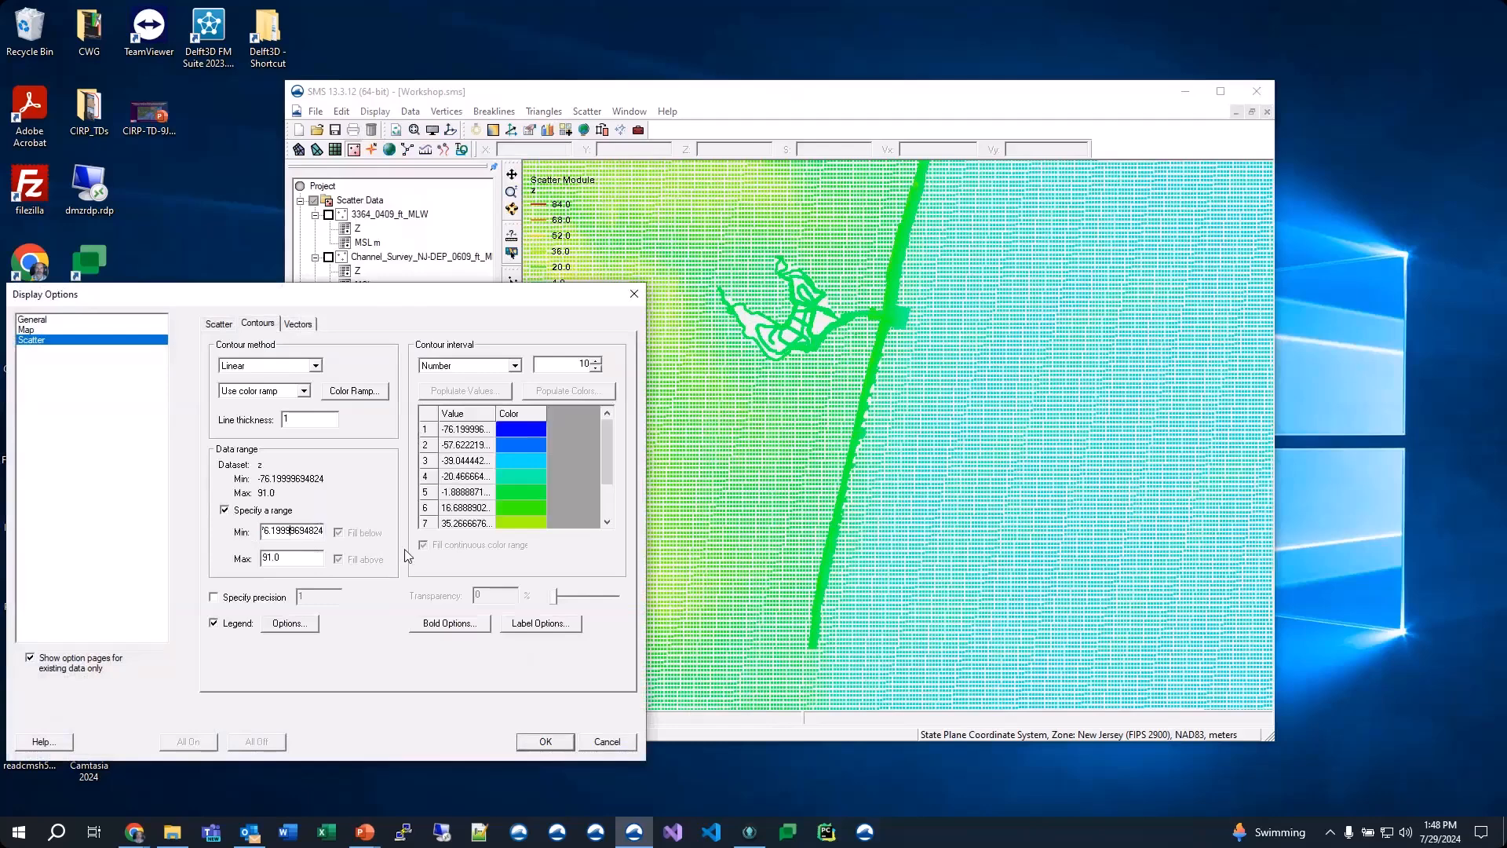
{"action": "key", "text": "Home"}
{"action": "key", "text": "shift+End"}
{"action": "type", "text": "-25"}
{"action": "key", "text": "Tab"}
{"action": "type", "text": "5"}
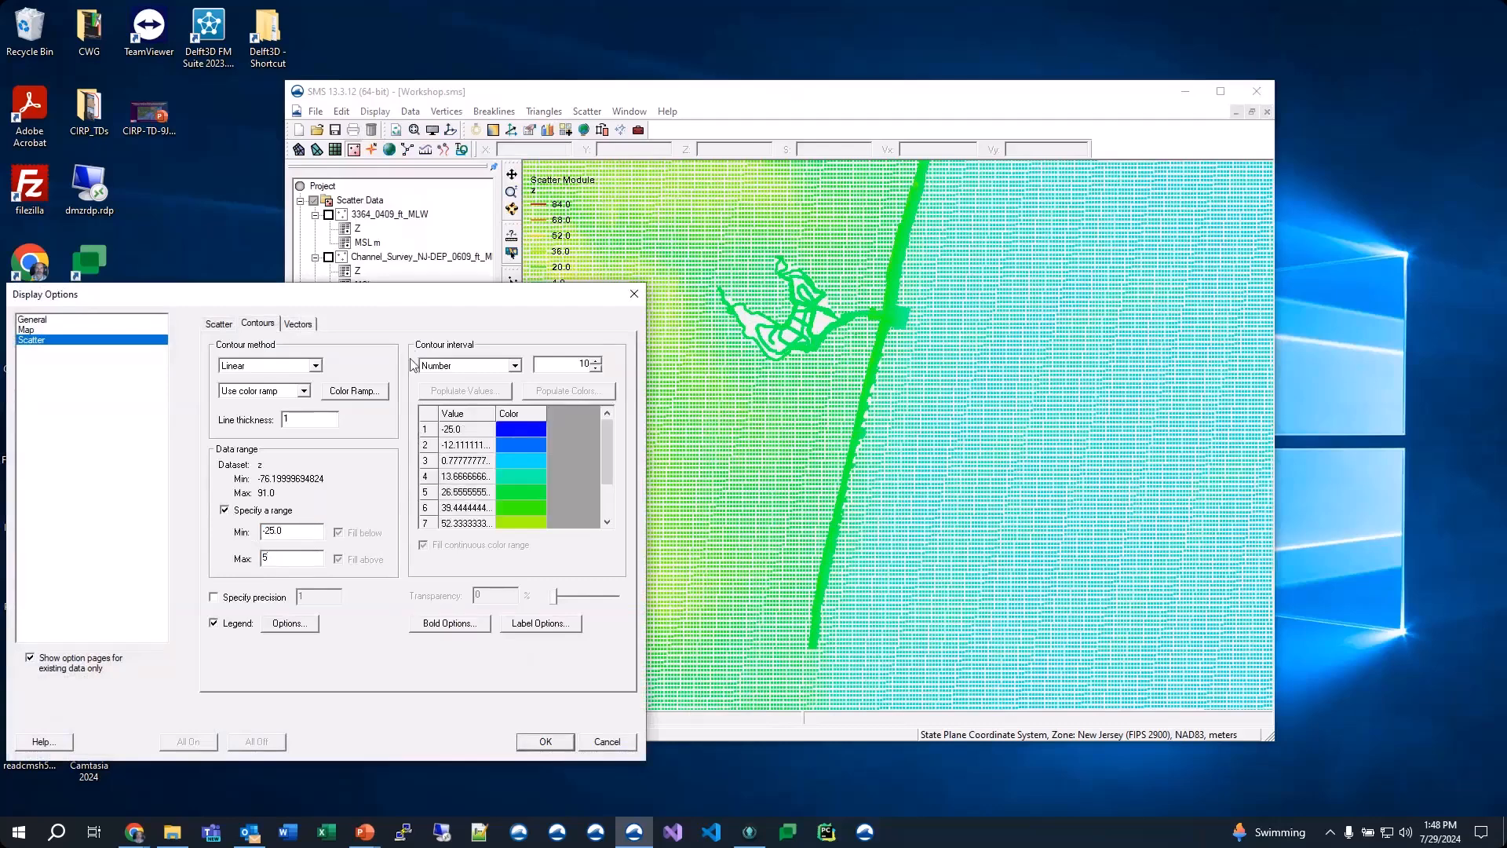
{"action": "left_click", "coordinate": [253, 599]}
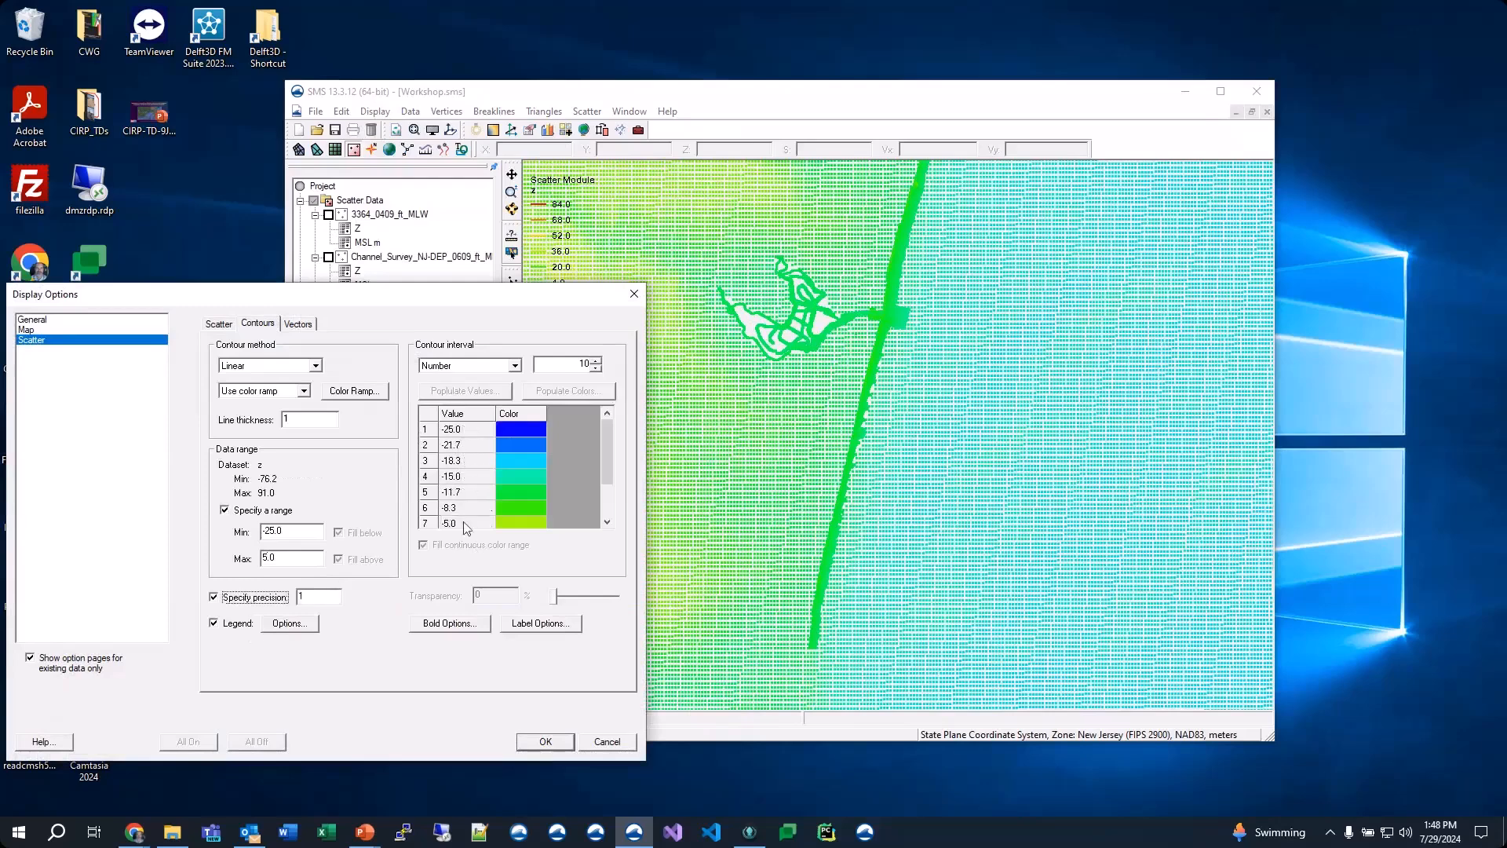
{"action": "left_click", "coordinate": [542, 742]}
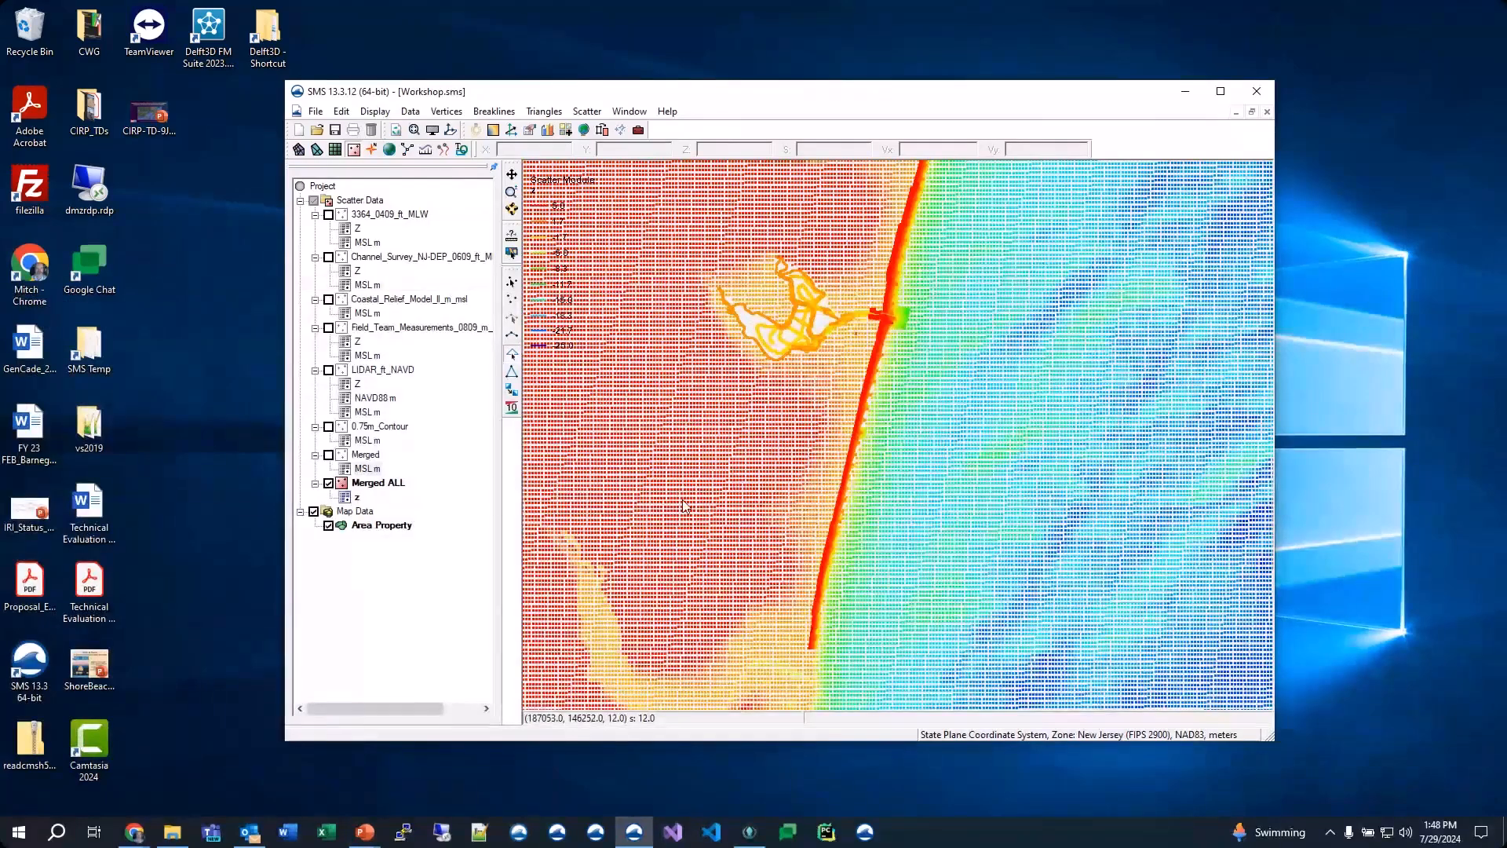
Step: Hide the scatter points and display contours for Merged ALL instead
{"action": "scroll", "coordinate": [682, 506], "scroll_direction": "down", "scroll_amount": 1}
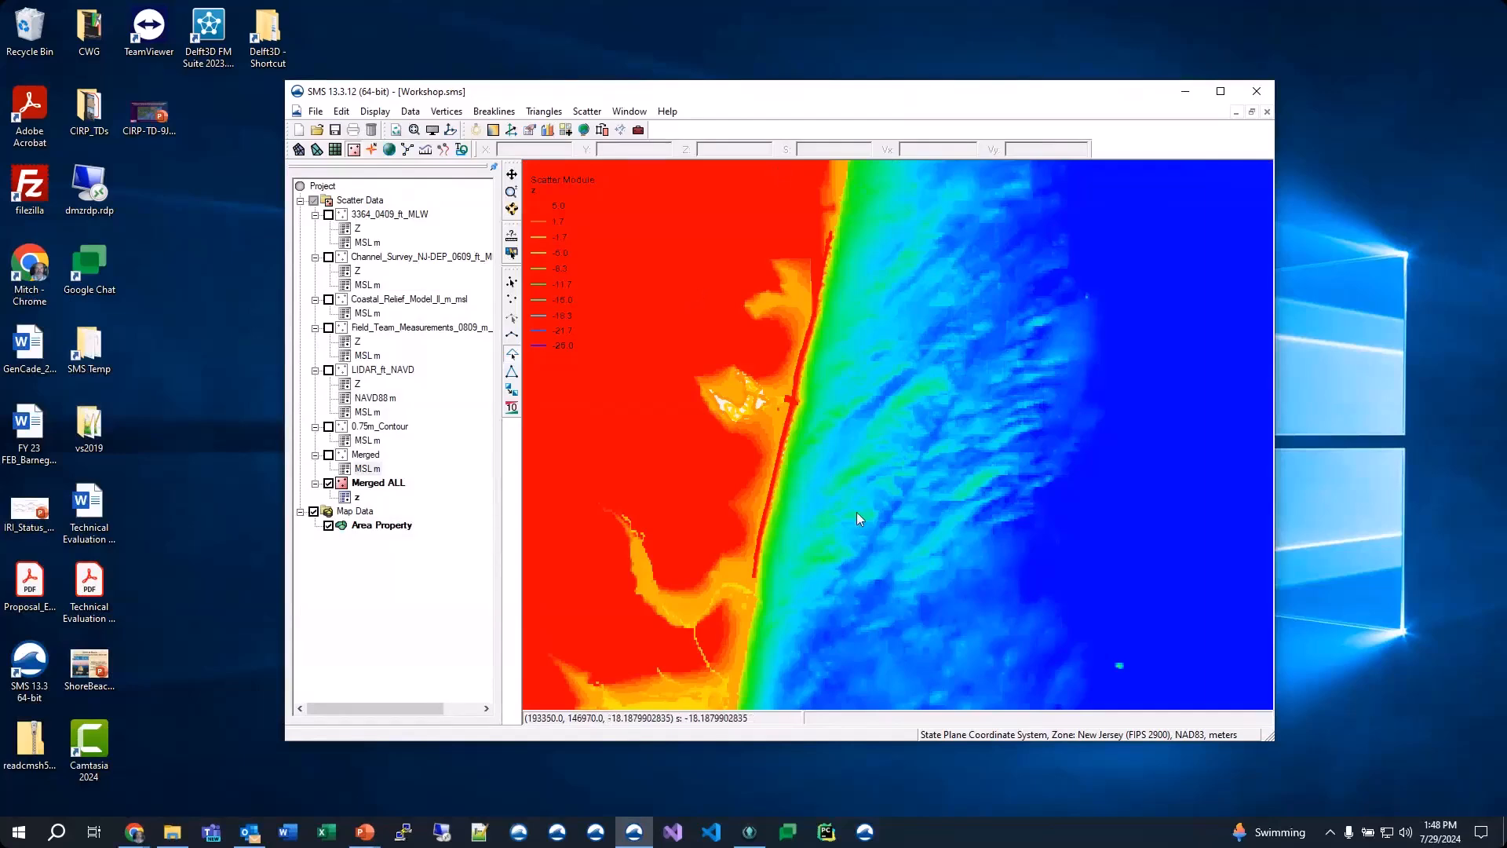
{"action": "scroll", "coordinate": [755, 383], "scroll_direction": "up", "scroll_amount": 1}
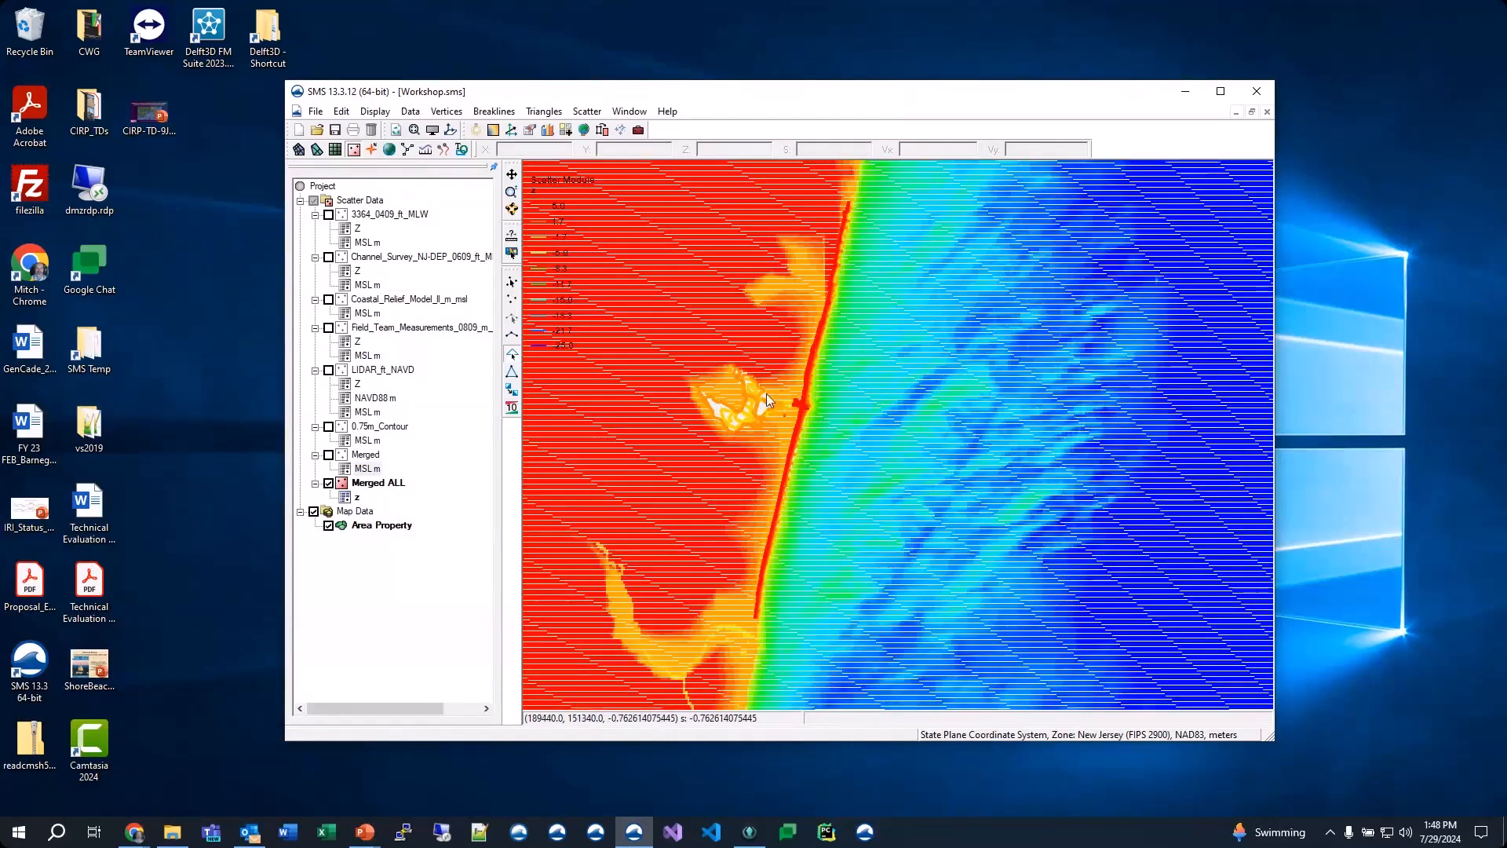
{"action": "scroll", "coordinate": [766, 393], "scroll_direction": "up", "scroll_amount": 1}
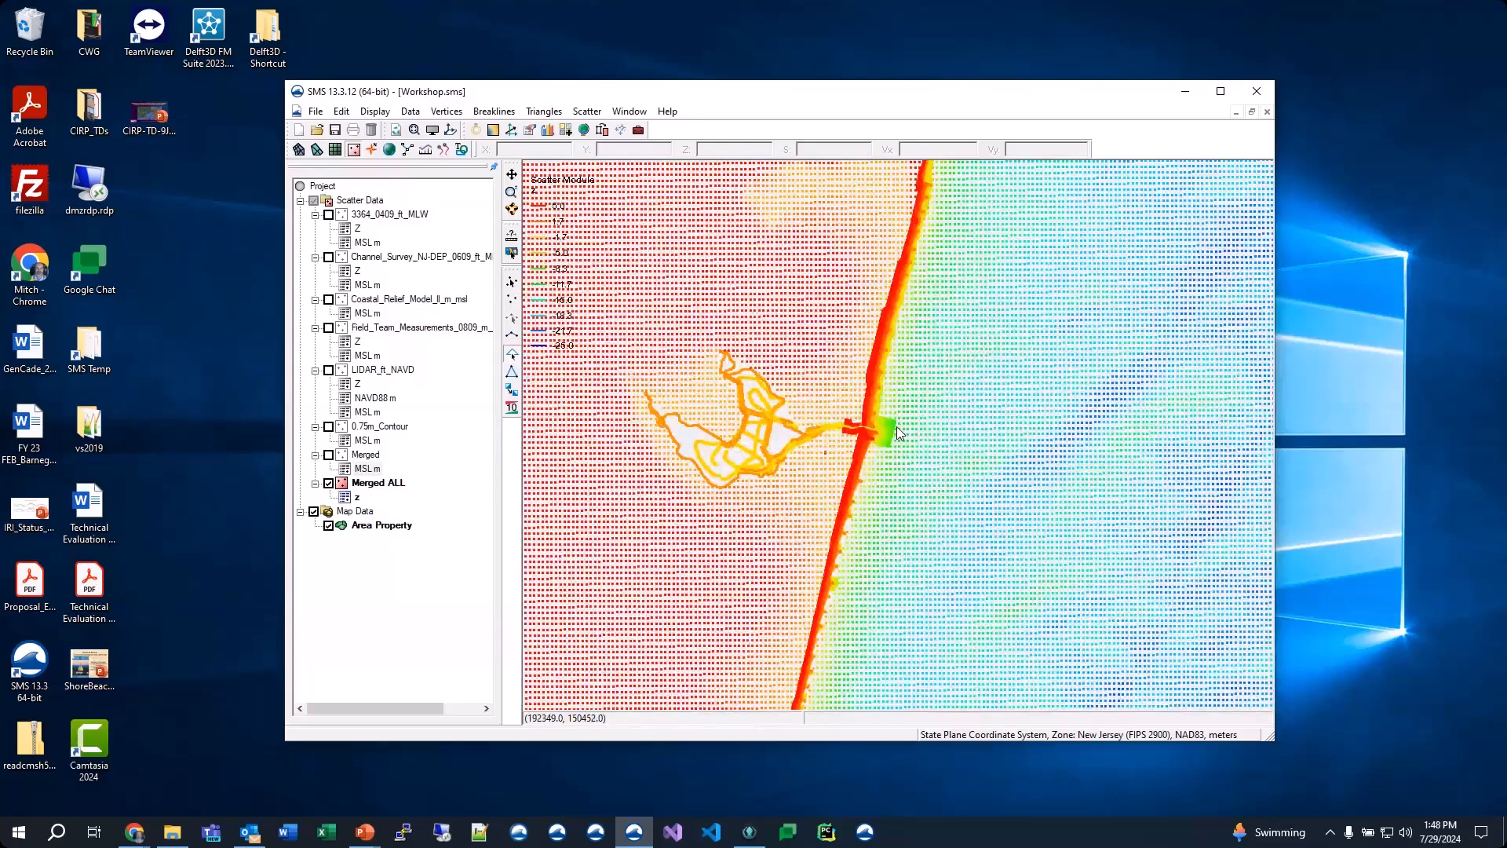
{"action": "scroll", "coordinate": [896, 426], "scroll_direction": "up", "scroll_amount": 1}
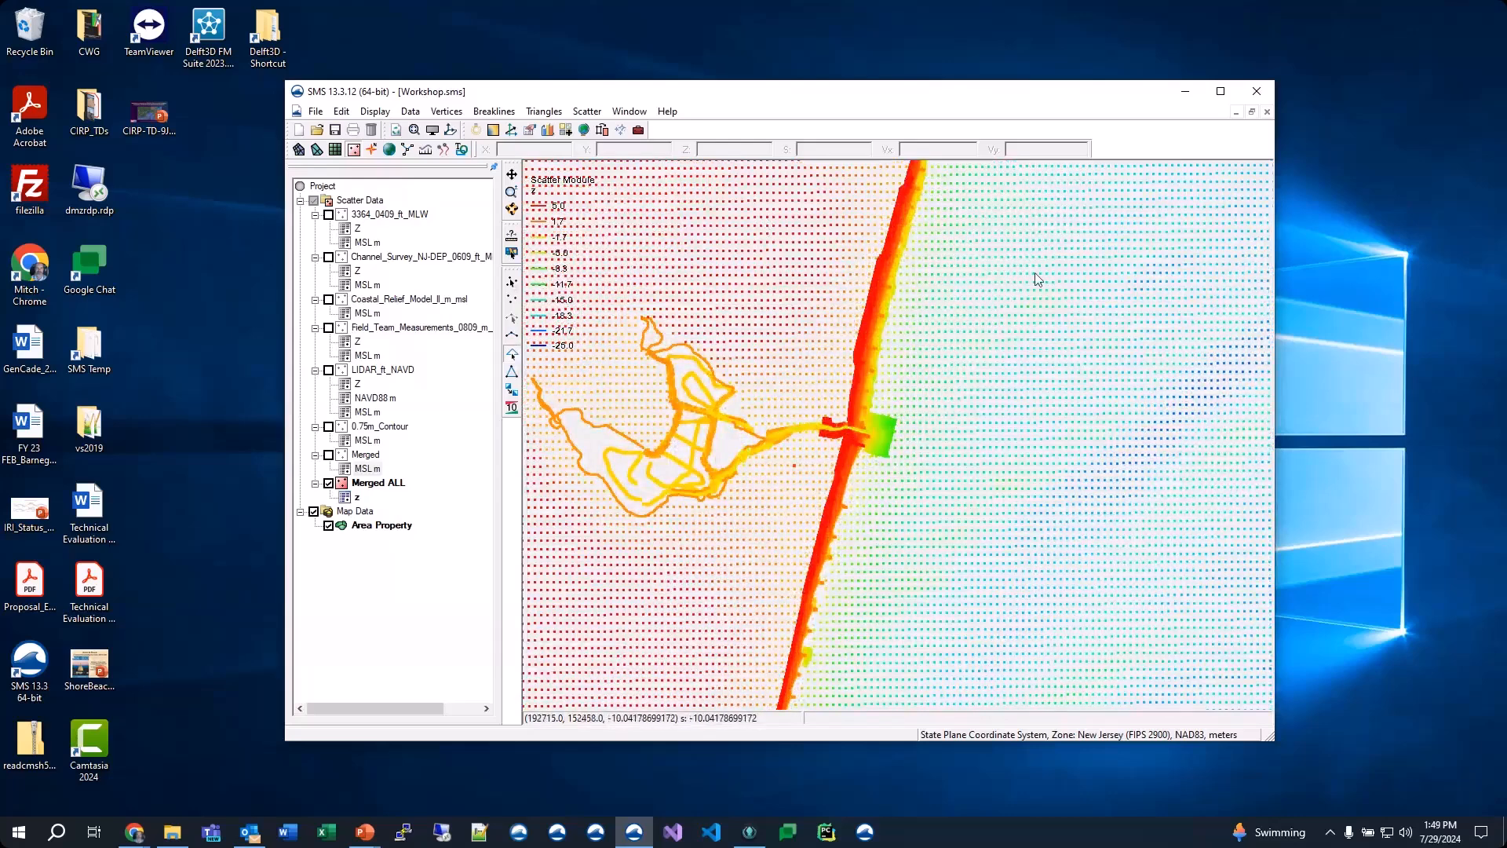
{"action": "left_click", "coordinate": [432, 131]}
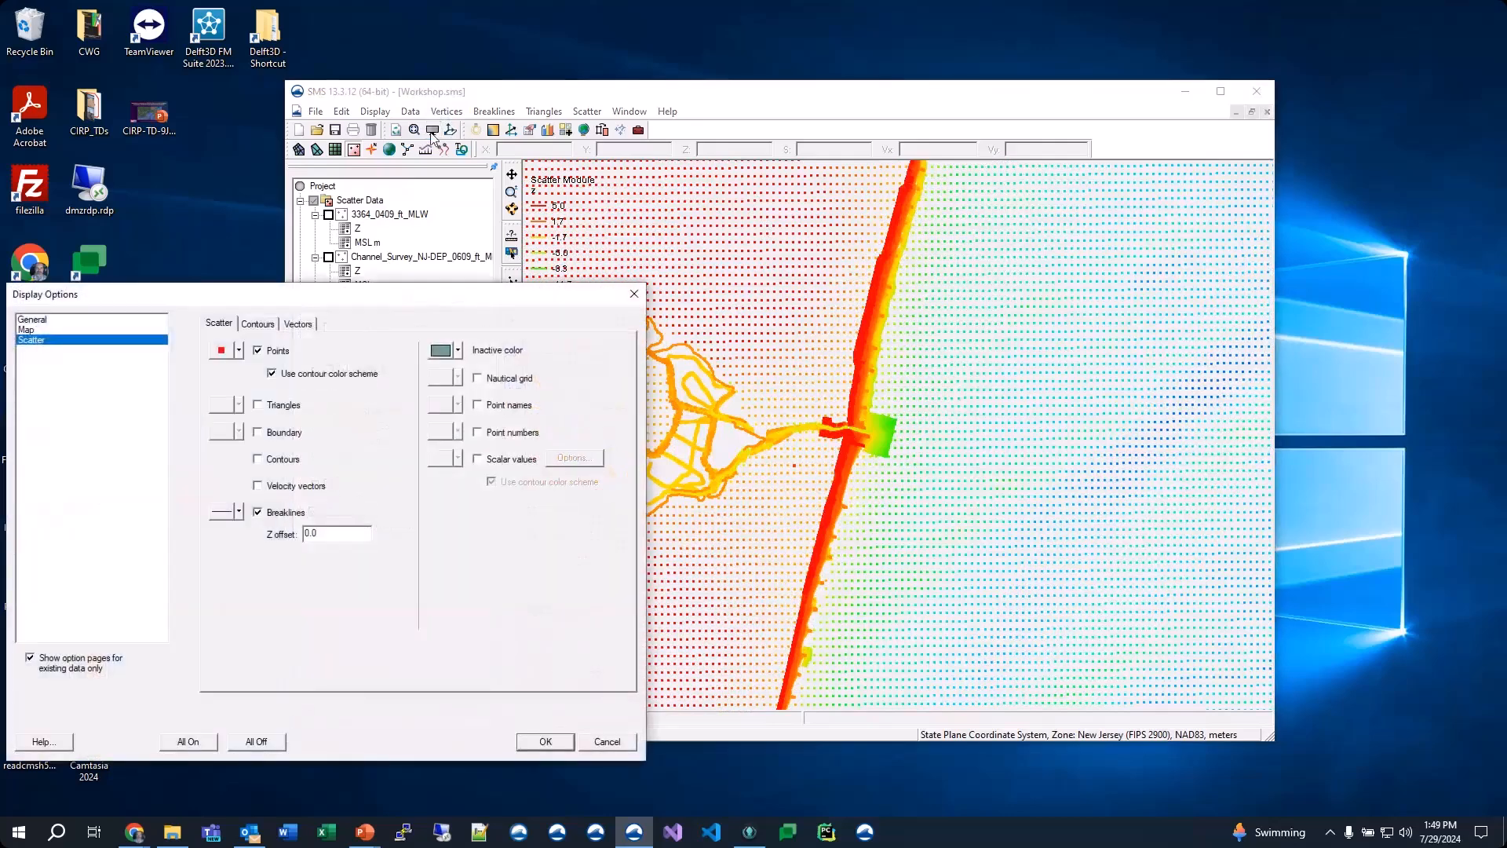
{"action": "left_click", "coordinate": [258, 350]}
{"action": "left_click", "coordinate": [259, 460]}
{"action": "left_click", "coordinate": [541, 742]}
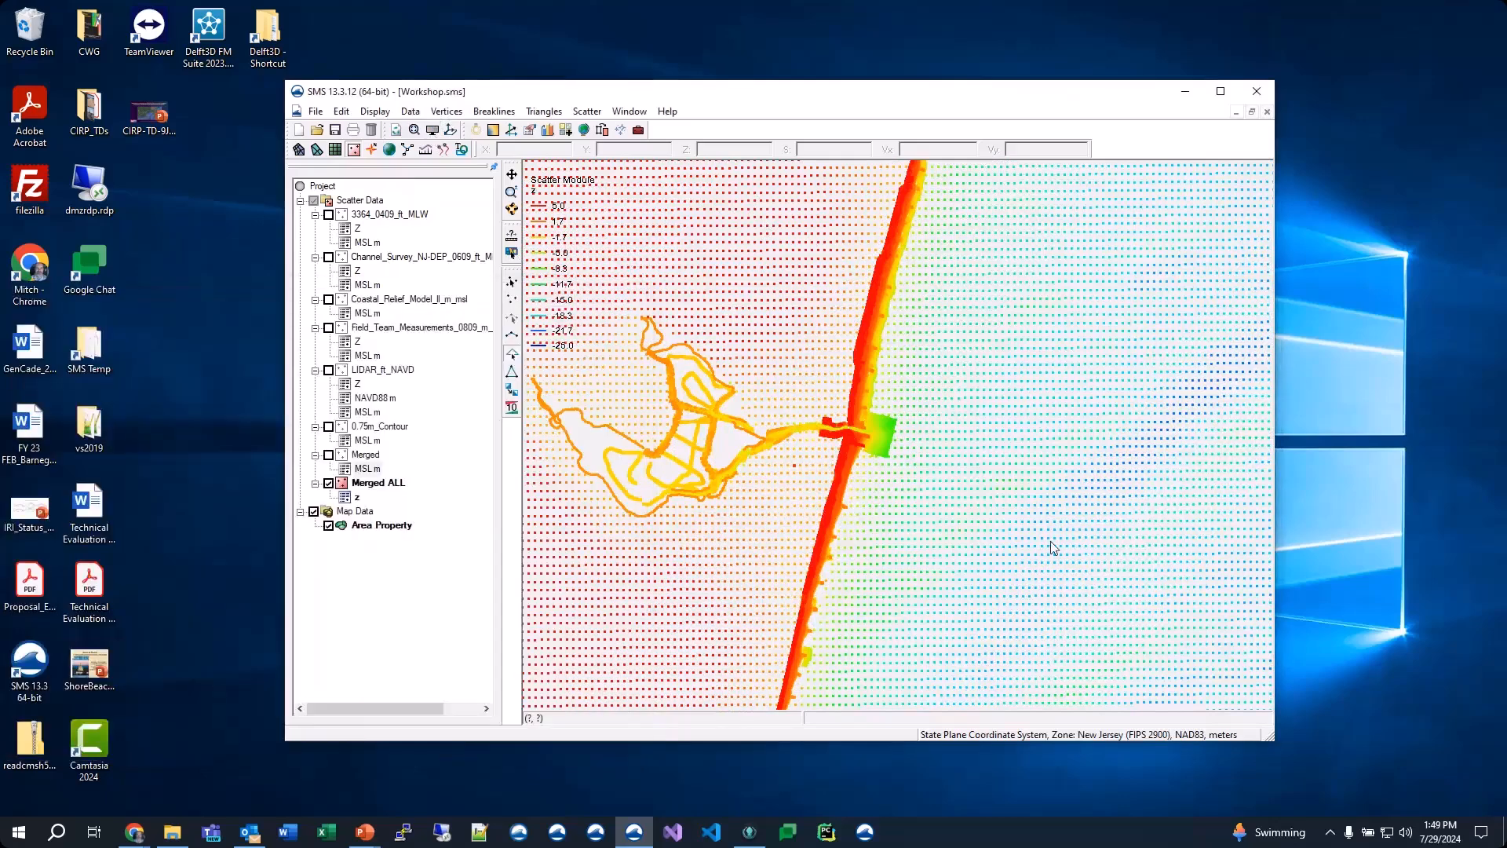
Step: Change the scatter contour method to Color Fill and review the filled elevations along the bay, inlet and coast
{"action": "left_click", "coordinate": [432, 131]}
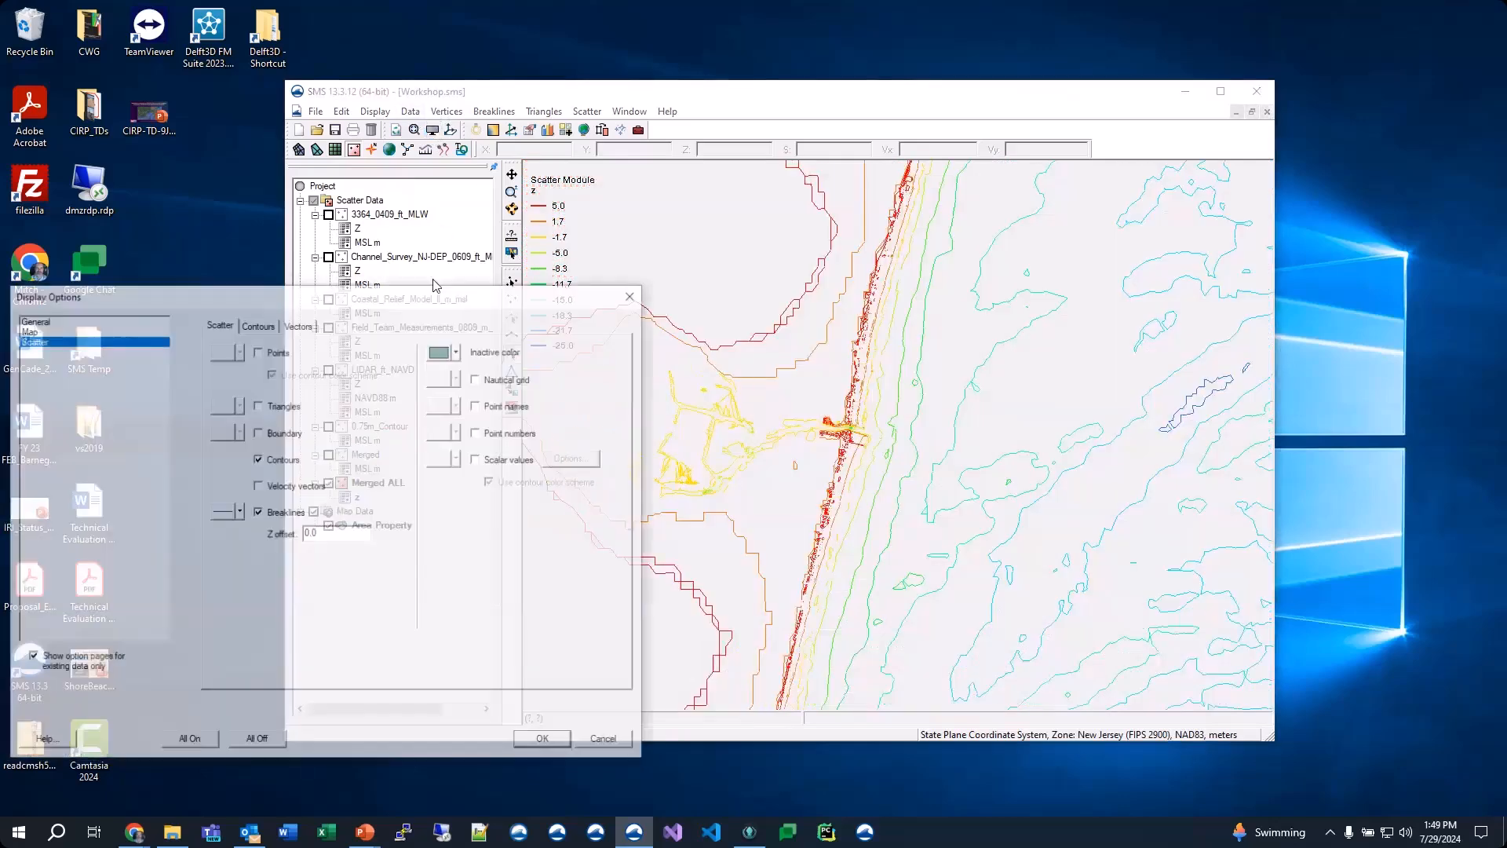
{"action": "left_click", "coordinate": [259, 324]}
{"action": "left_click", "coordinate": [281, 370]}
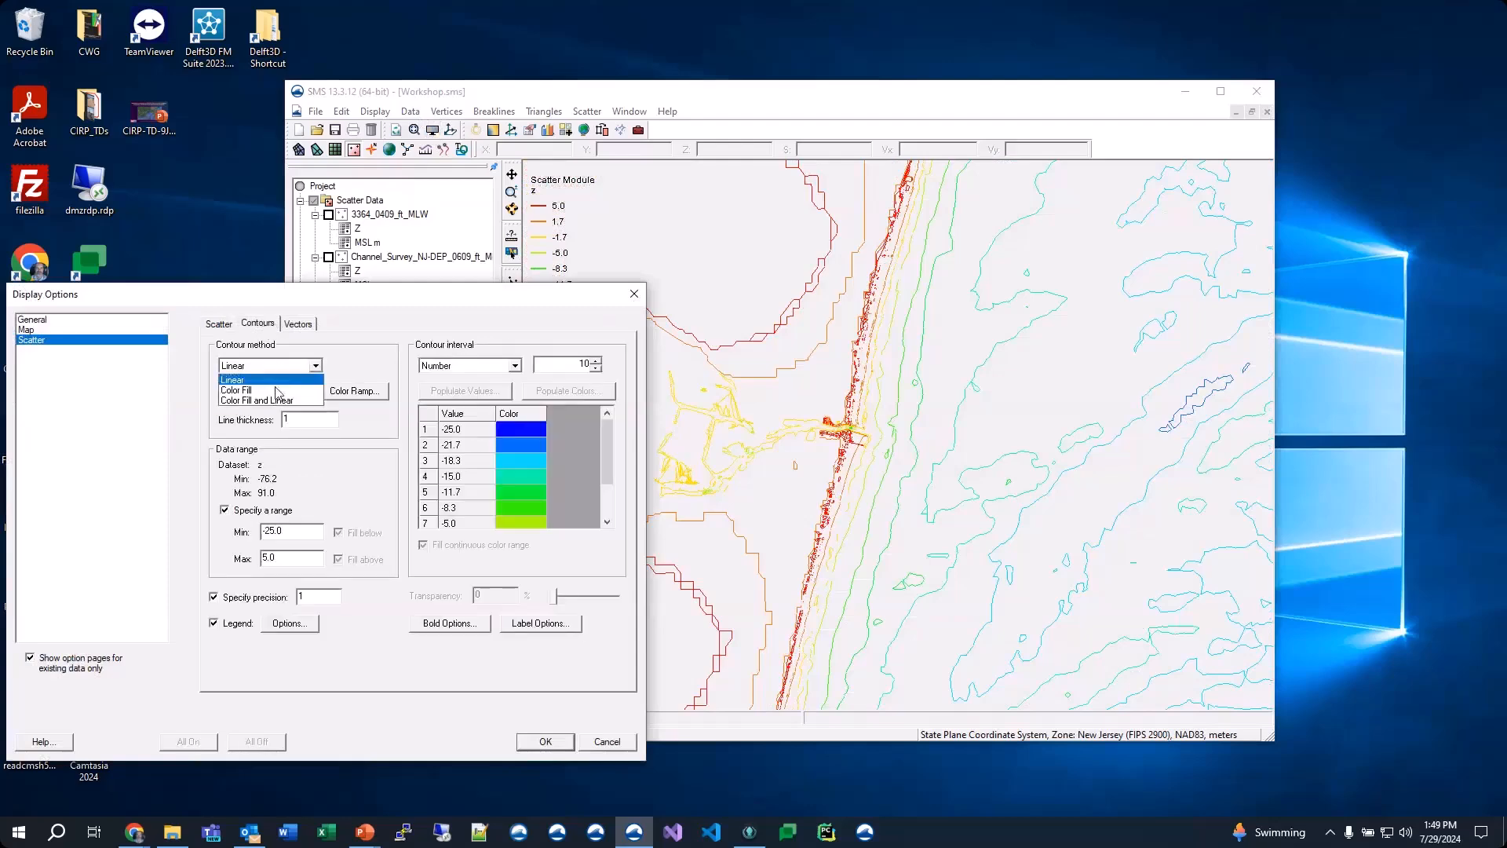
{"action": "left_click", "coordinate": [259, 385]}
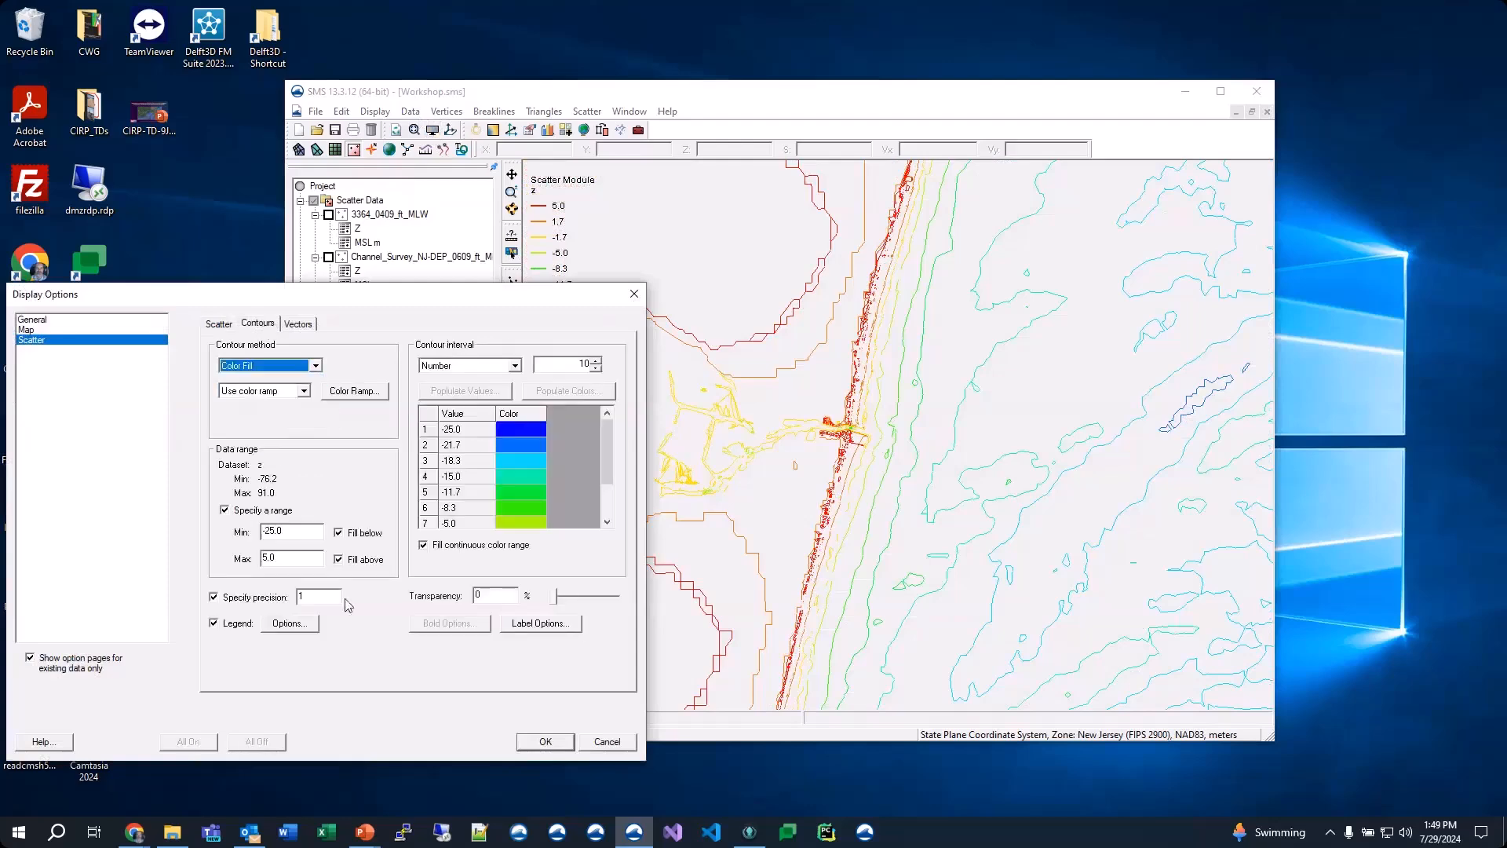
{"action": "left_click", "coordinate": [541, 741]}
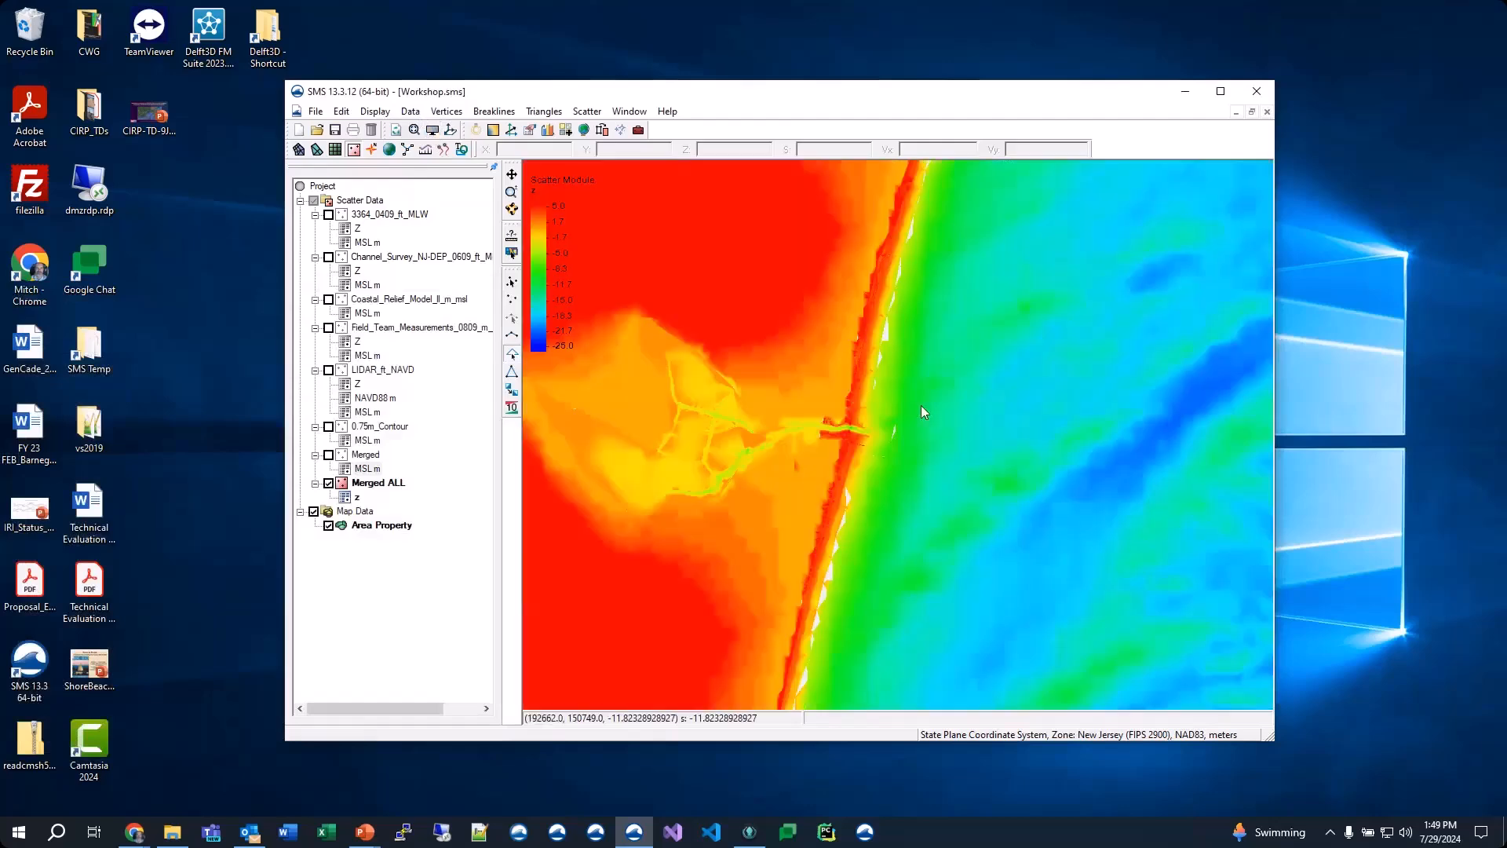
{"action": "scroll", "coordinate": [822, 422], "scroll_direction": "down", "scroll_amount": 2}
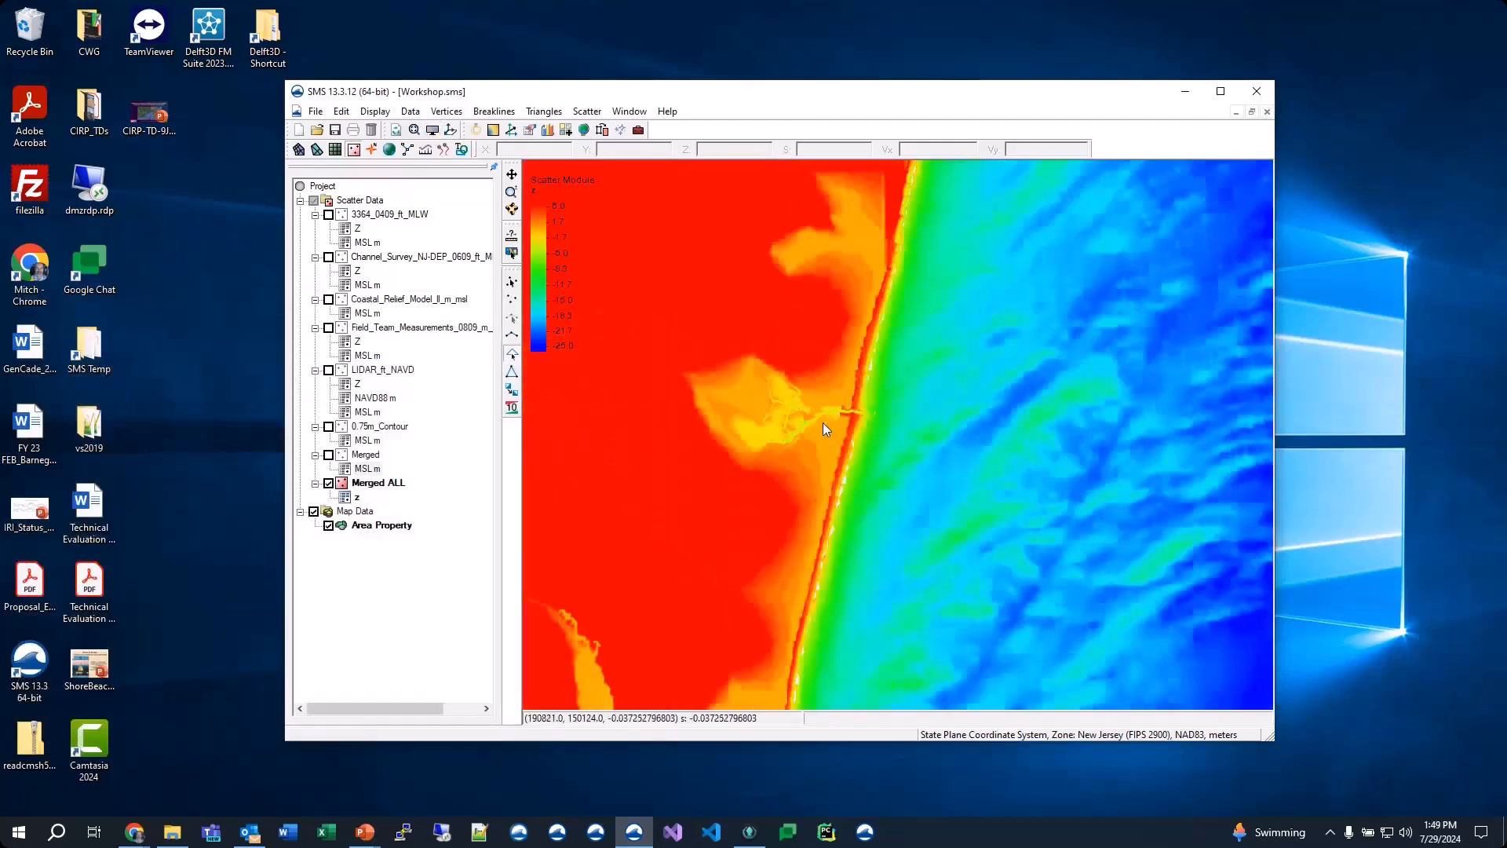
{"action": "scroll", "coordinate": [808, 426], "scroll_direction": "down", "scroll_amount": 1}
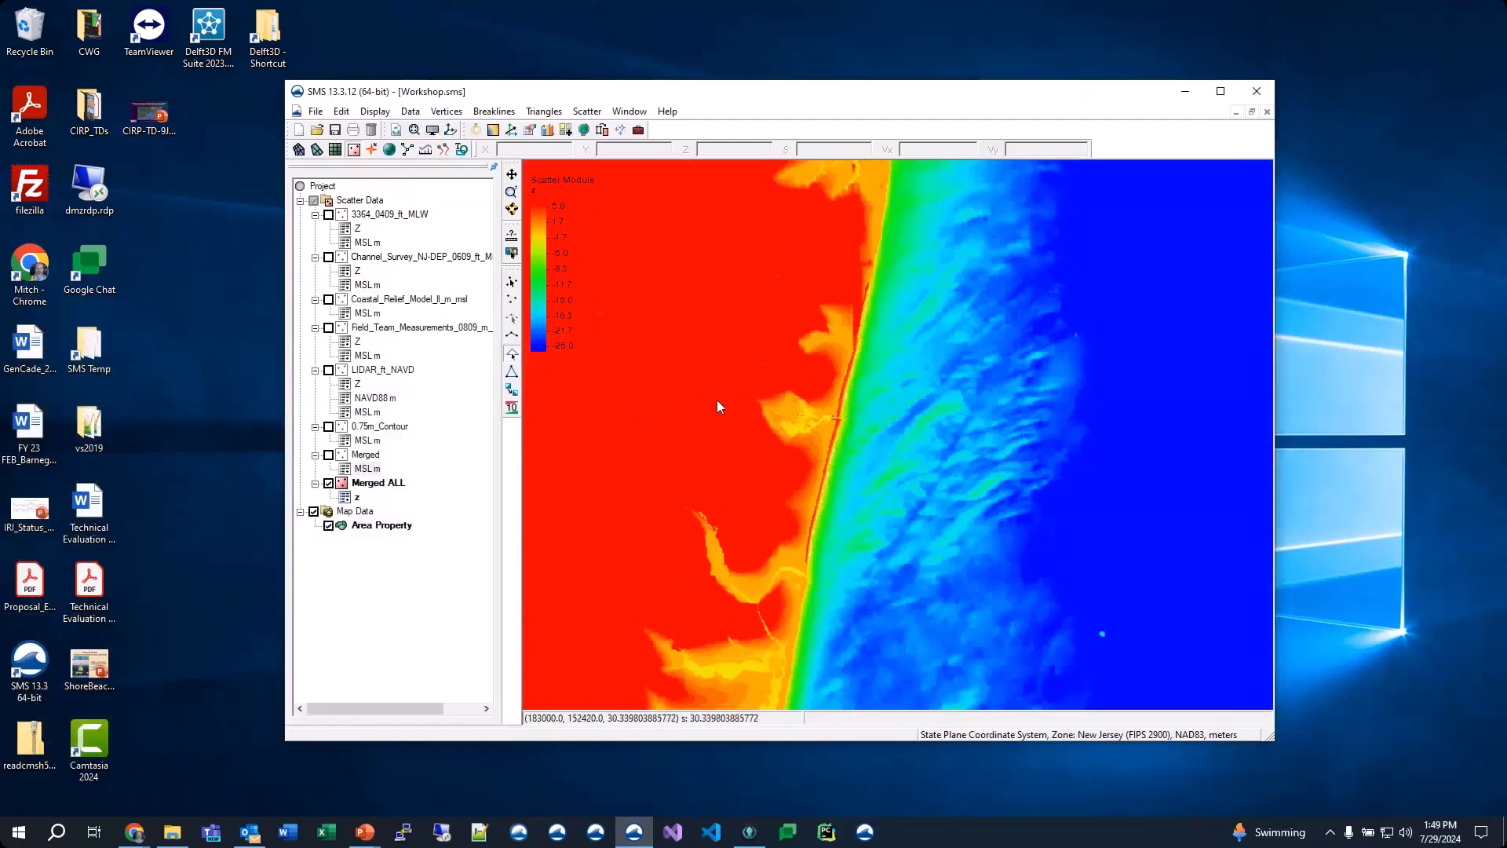
{"action": "scroll", "coordinate": [717, 399], "scroll_direction": "up", "scroll_amount": 2}
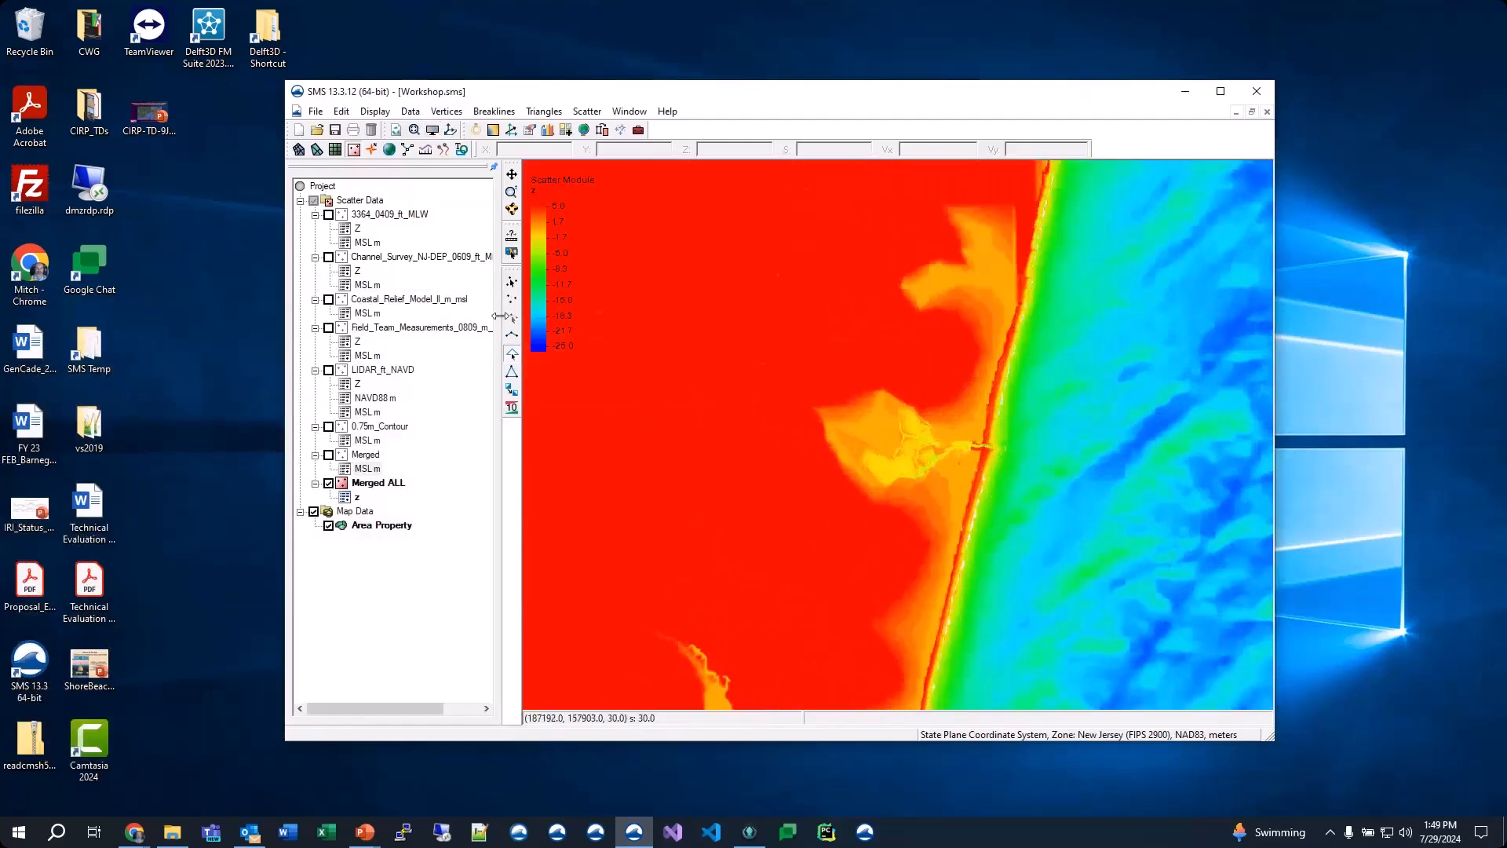